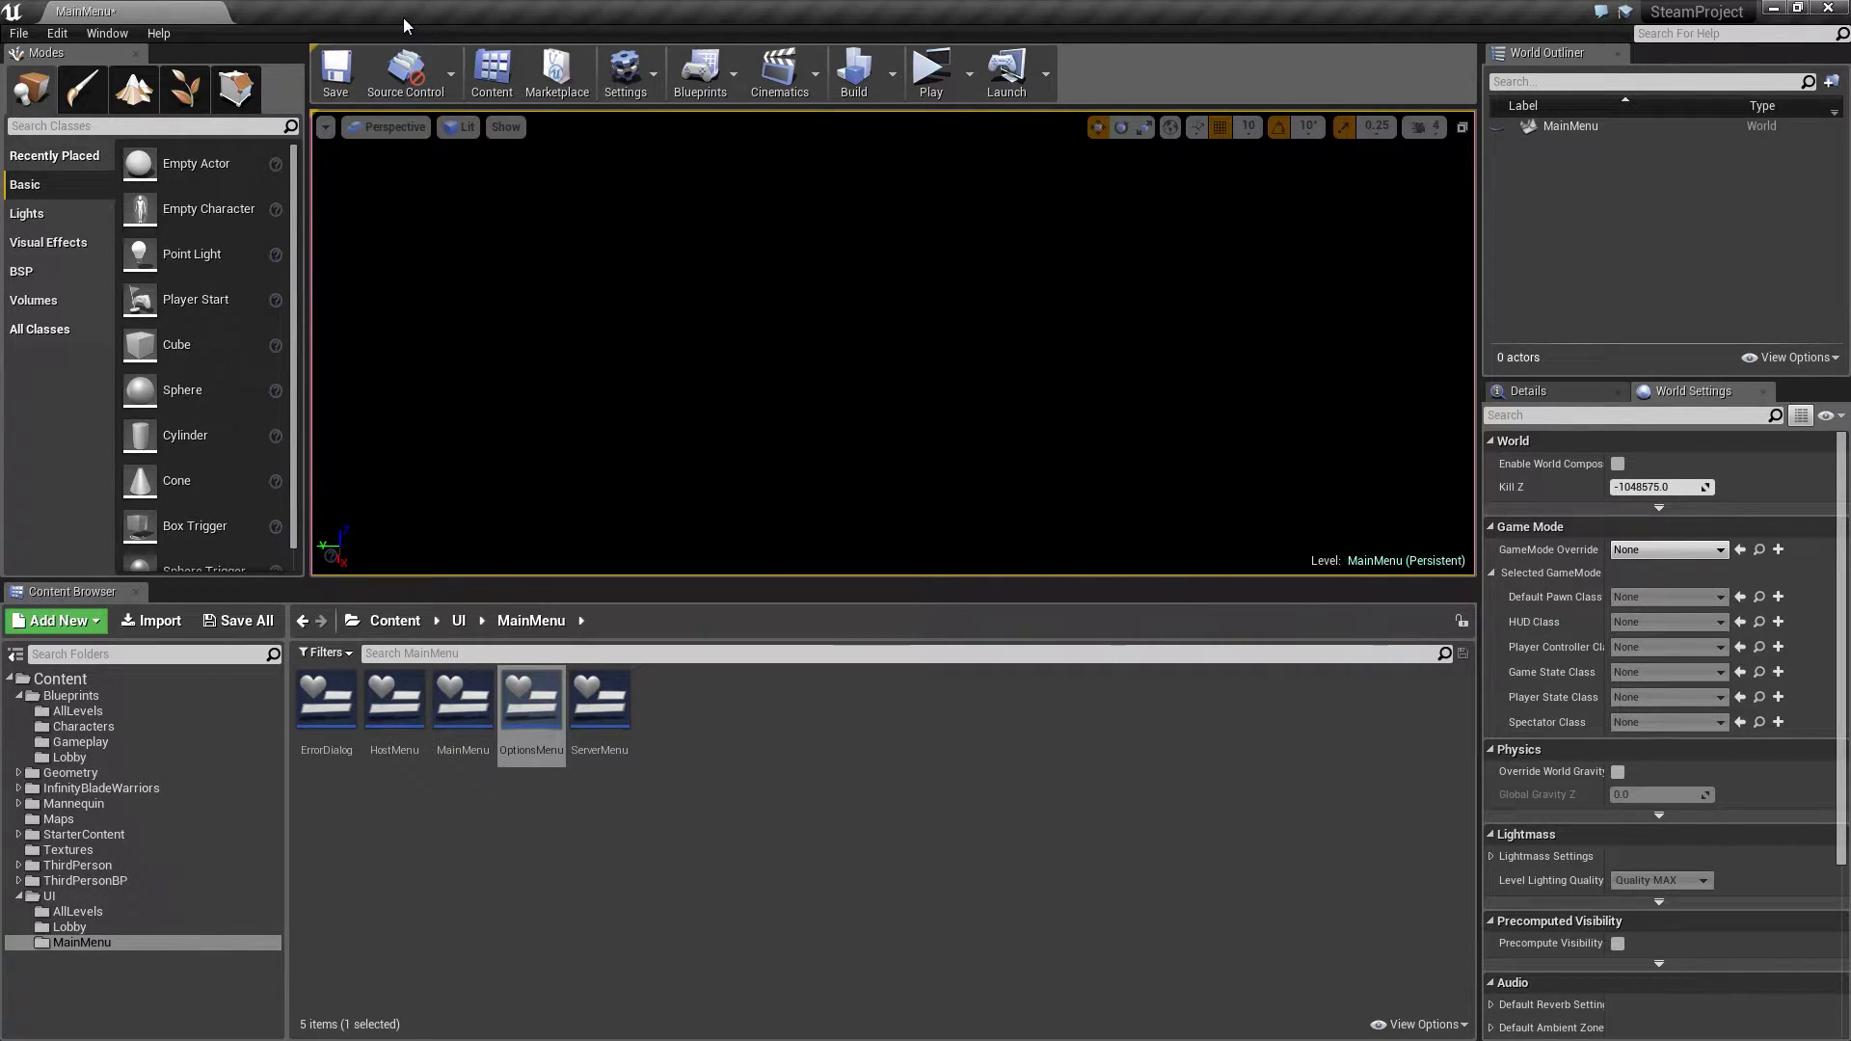
# Step: Start a test play and host a server game named 'adsfasfas' to create a lobby
pyautogui.click(931, 72)
pyautogui.click(390, 156)
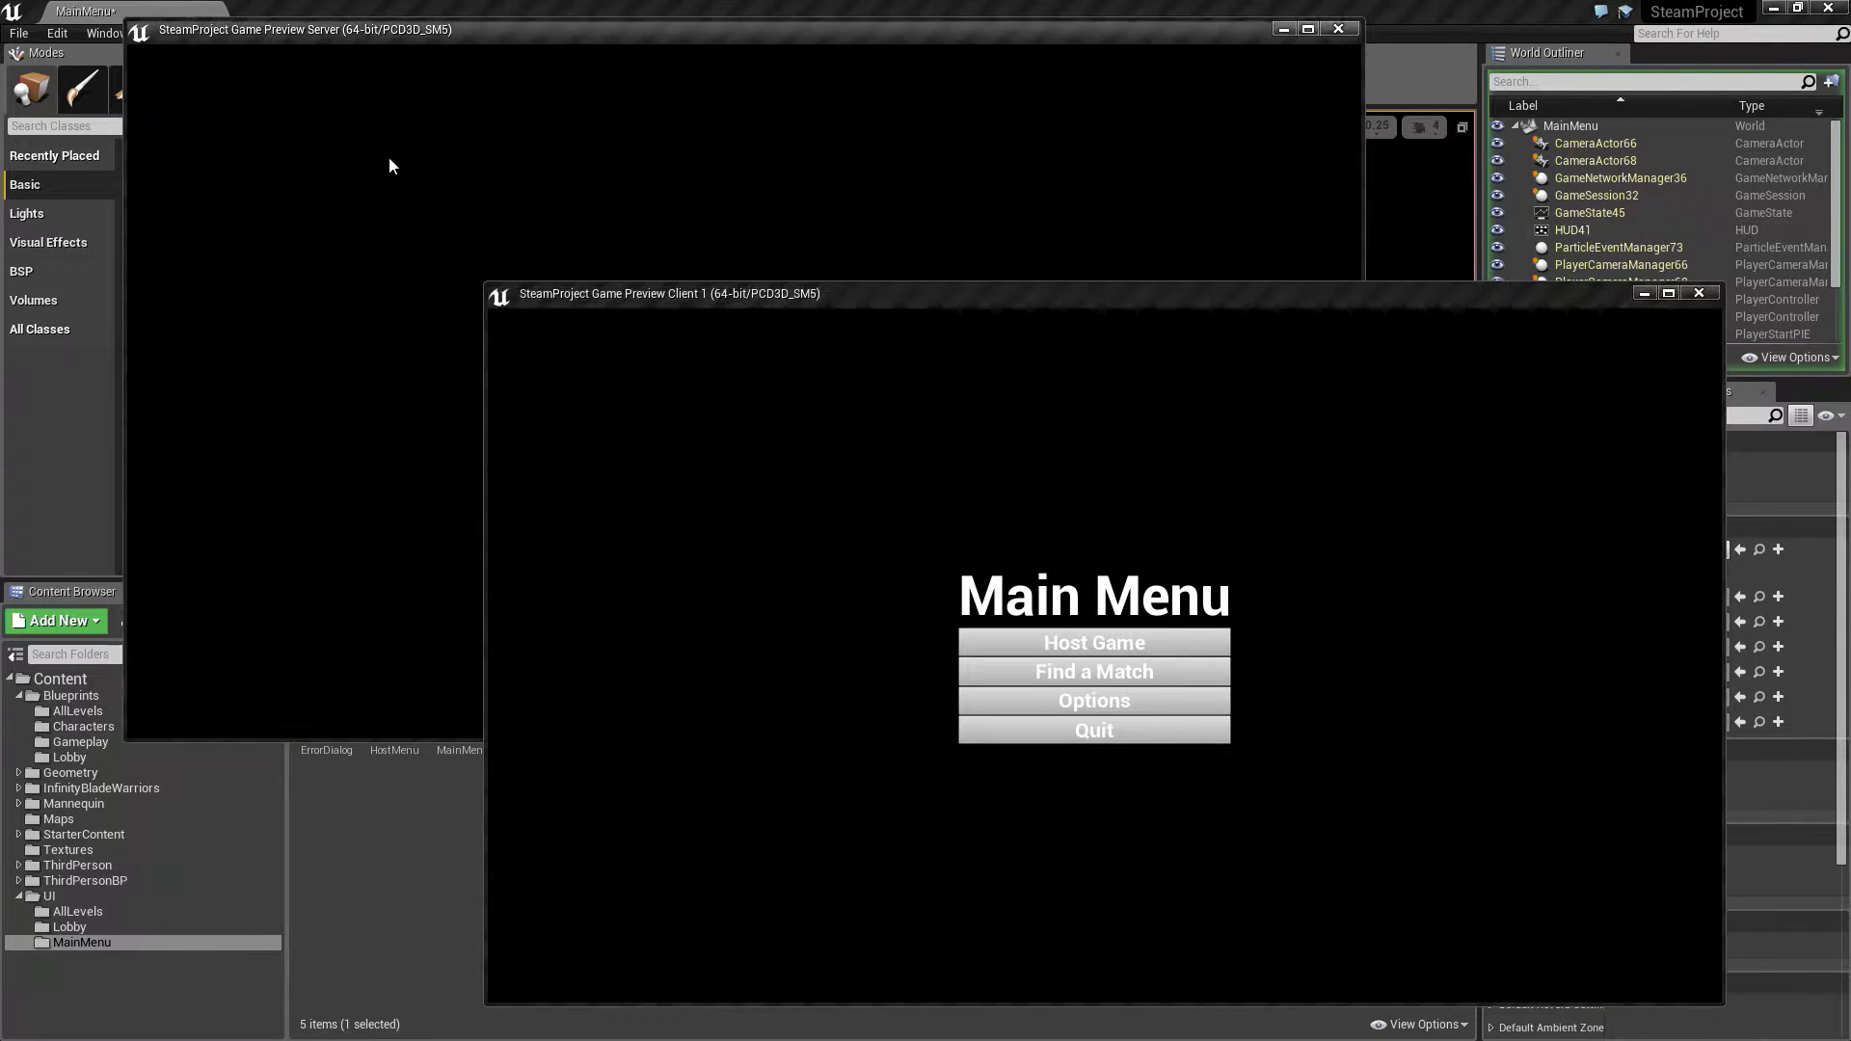
pyautogui.click(686, 384)
pyautogui.write('adsfasfas')
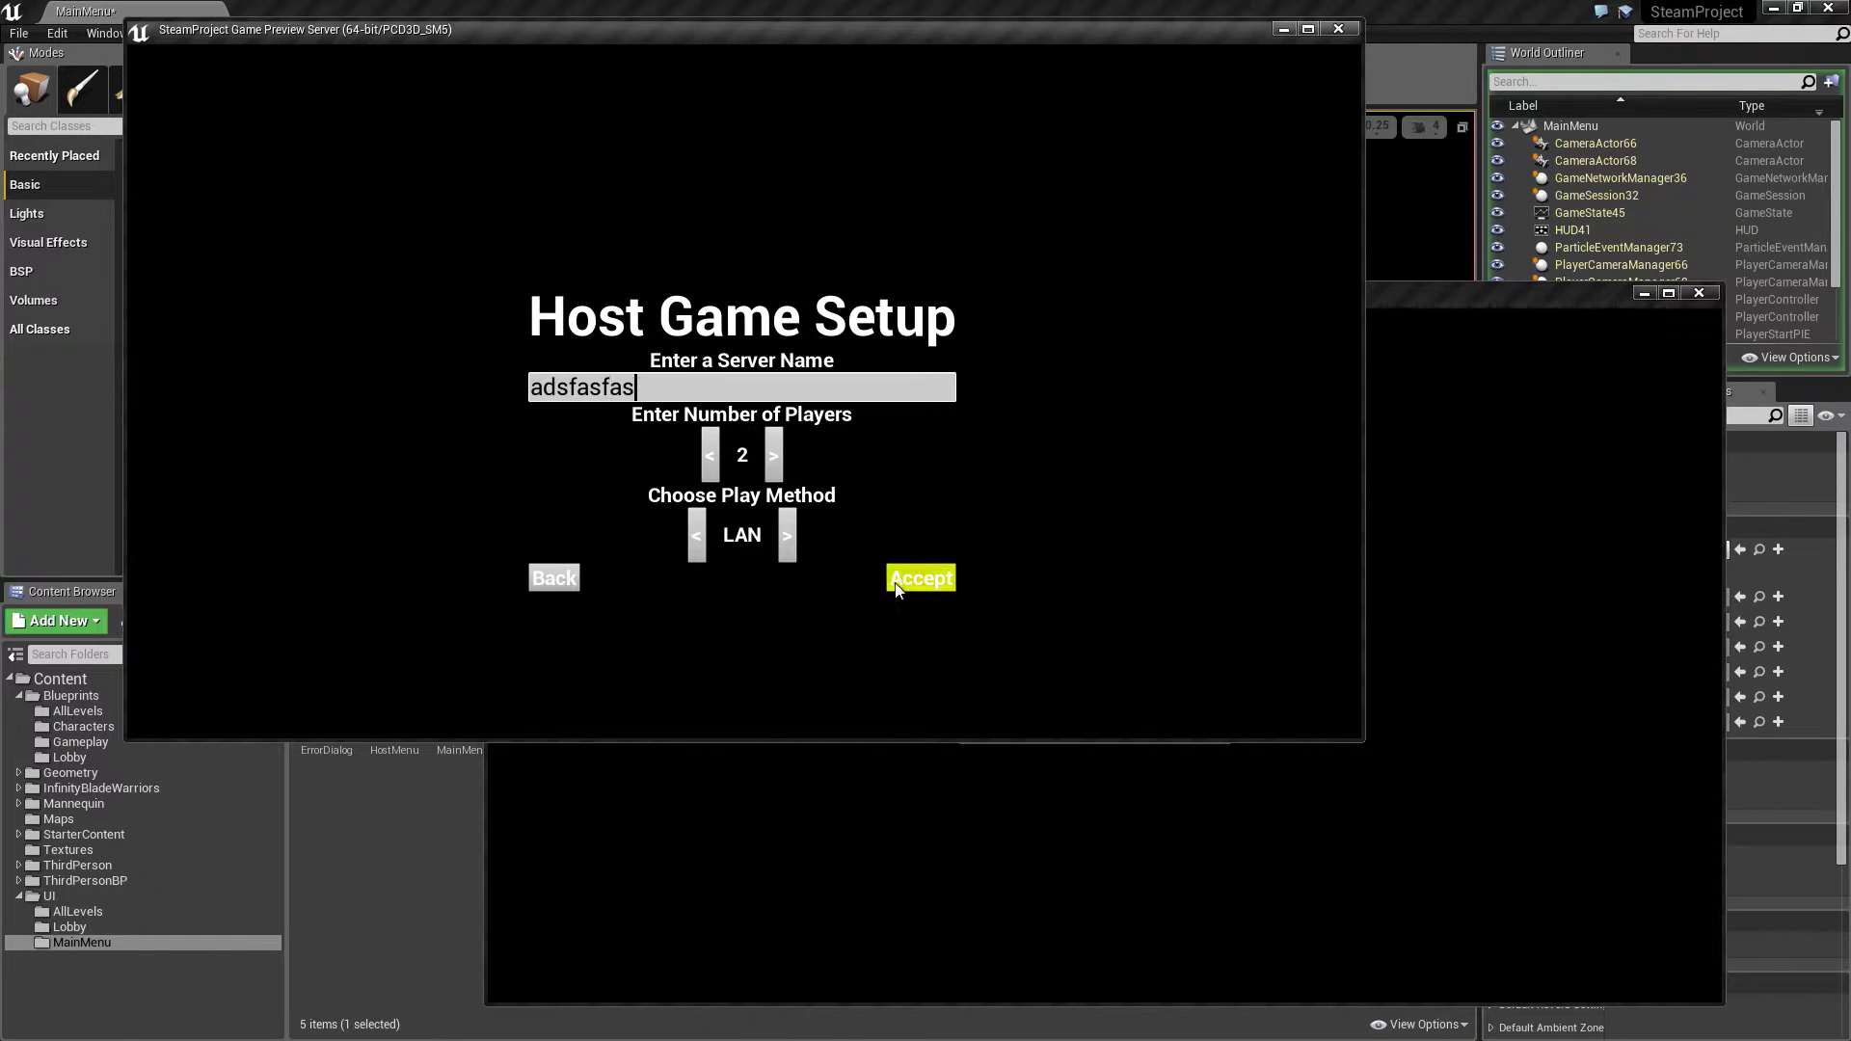
pyautogui.click(921, 577)
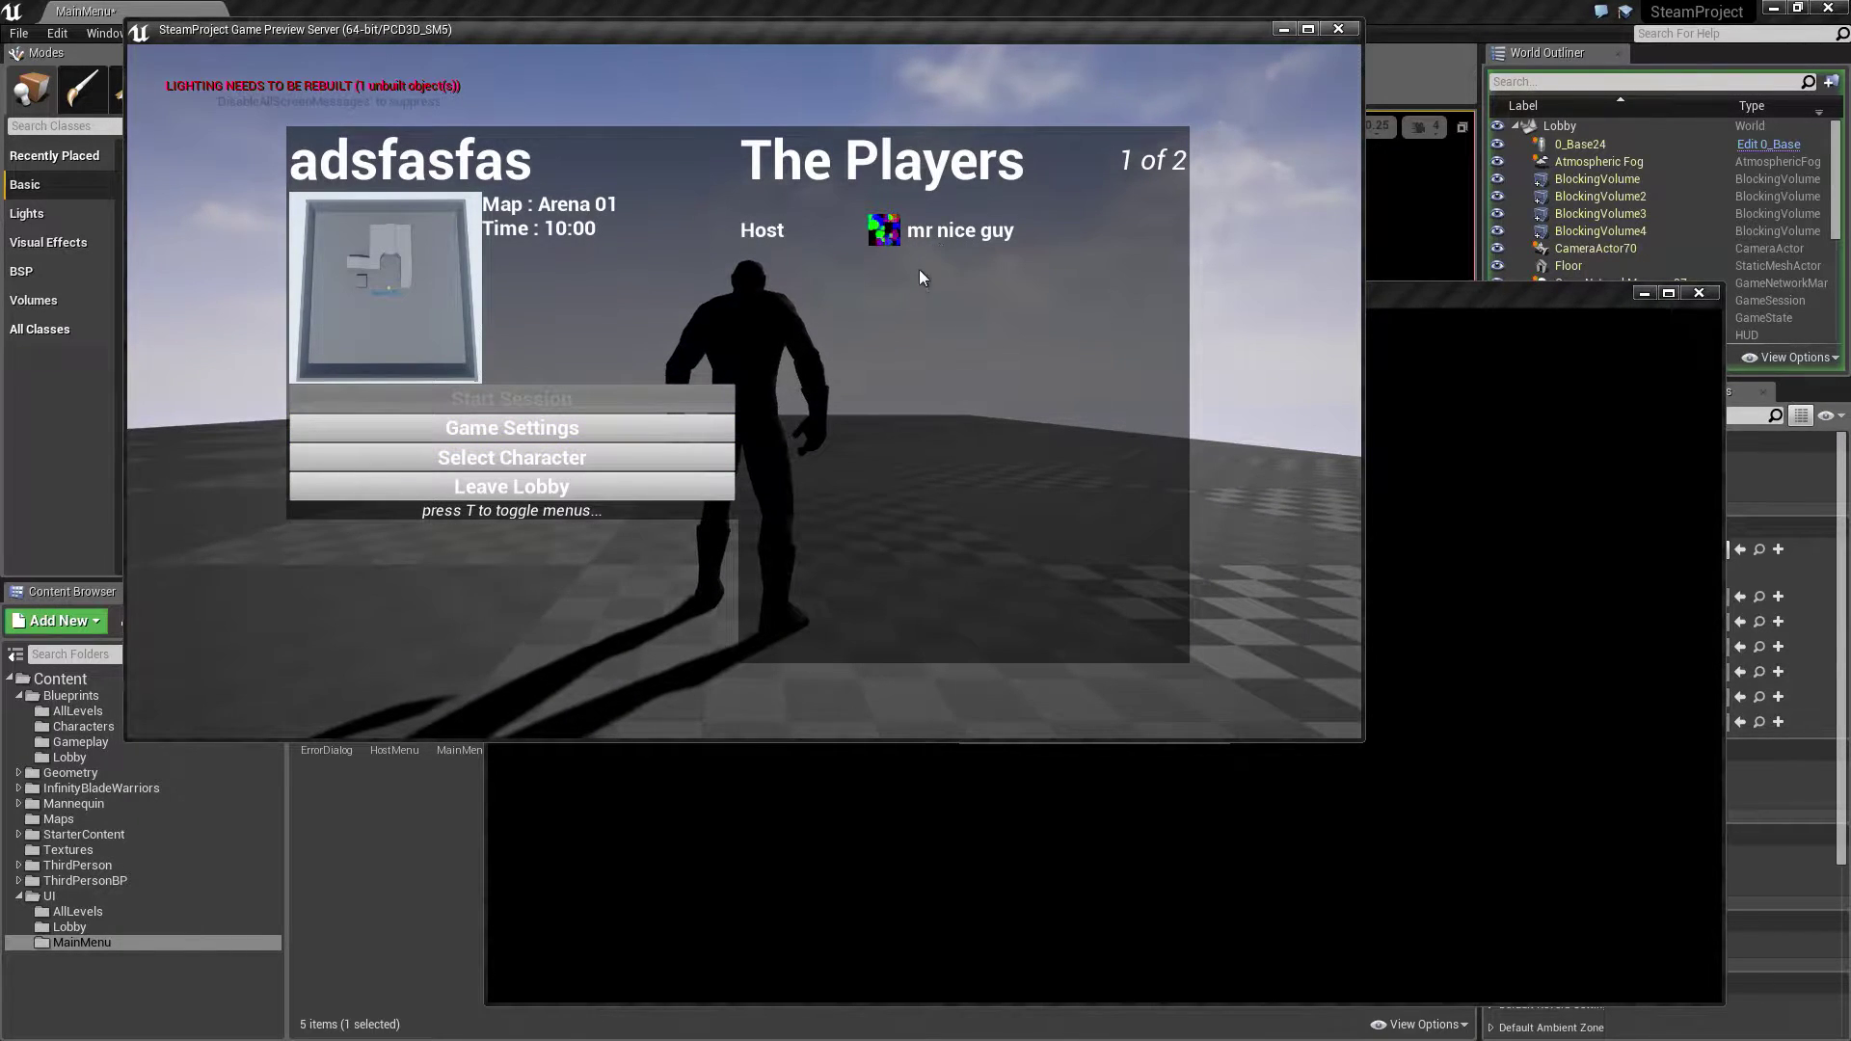
# Step: Find and join the hosted match from the client window, then end the play session
pyautogui.click(1616, 557)
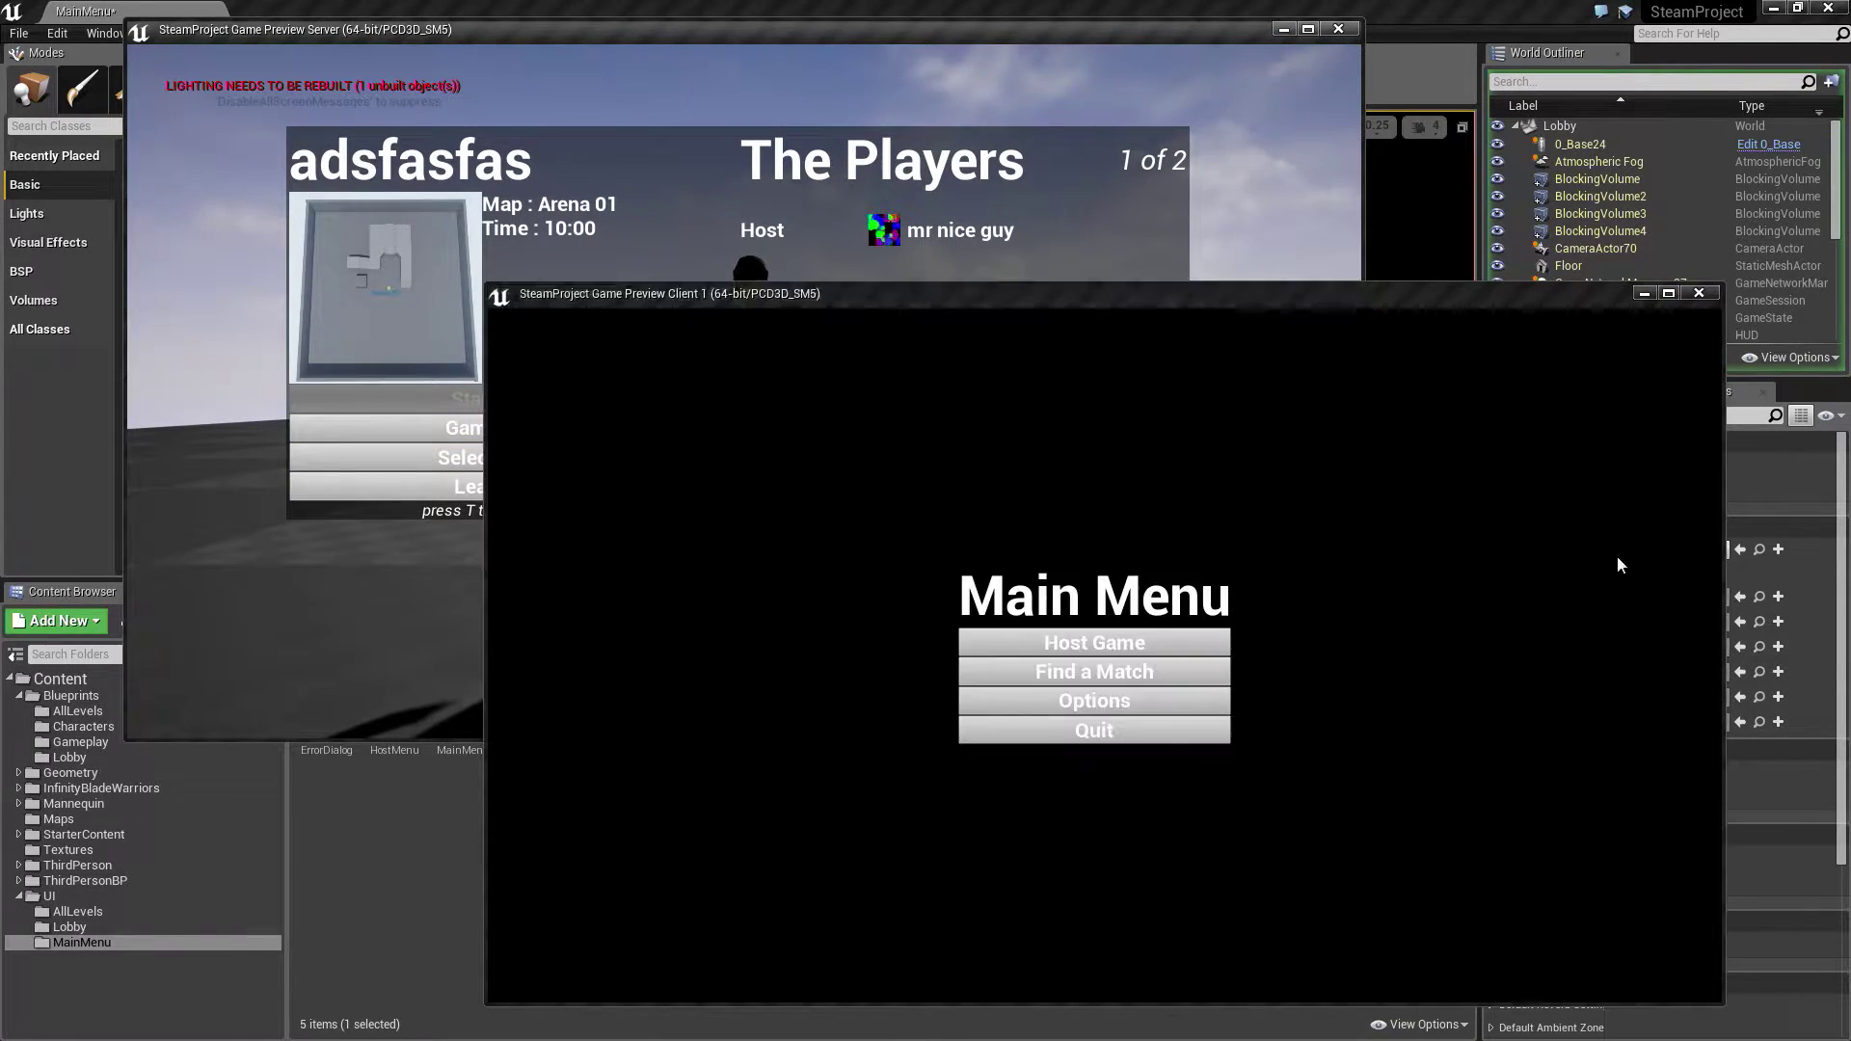
pyautogui.click(1193, 675)
pyautogui.click(1240, 673)
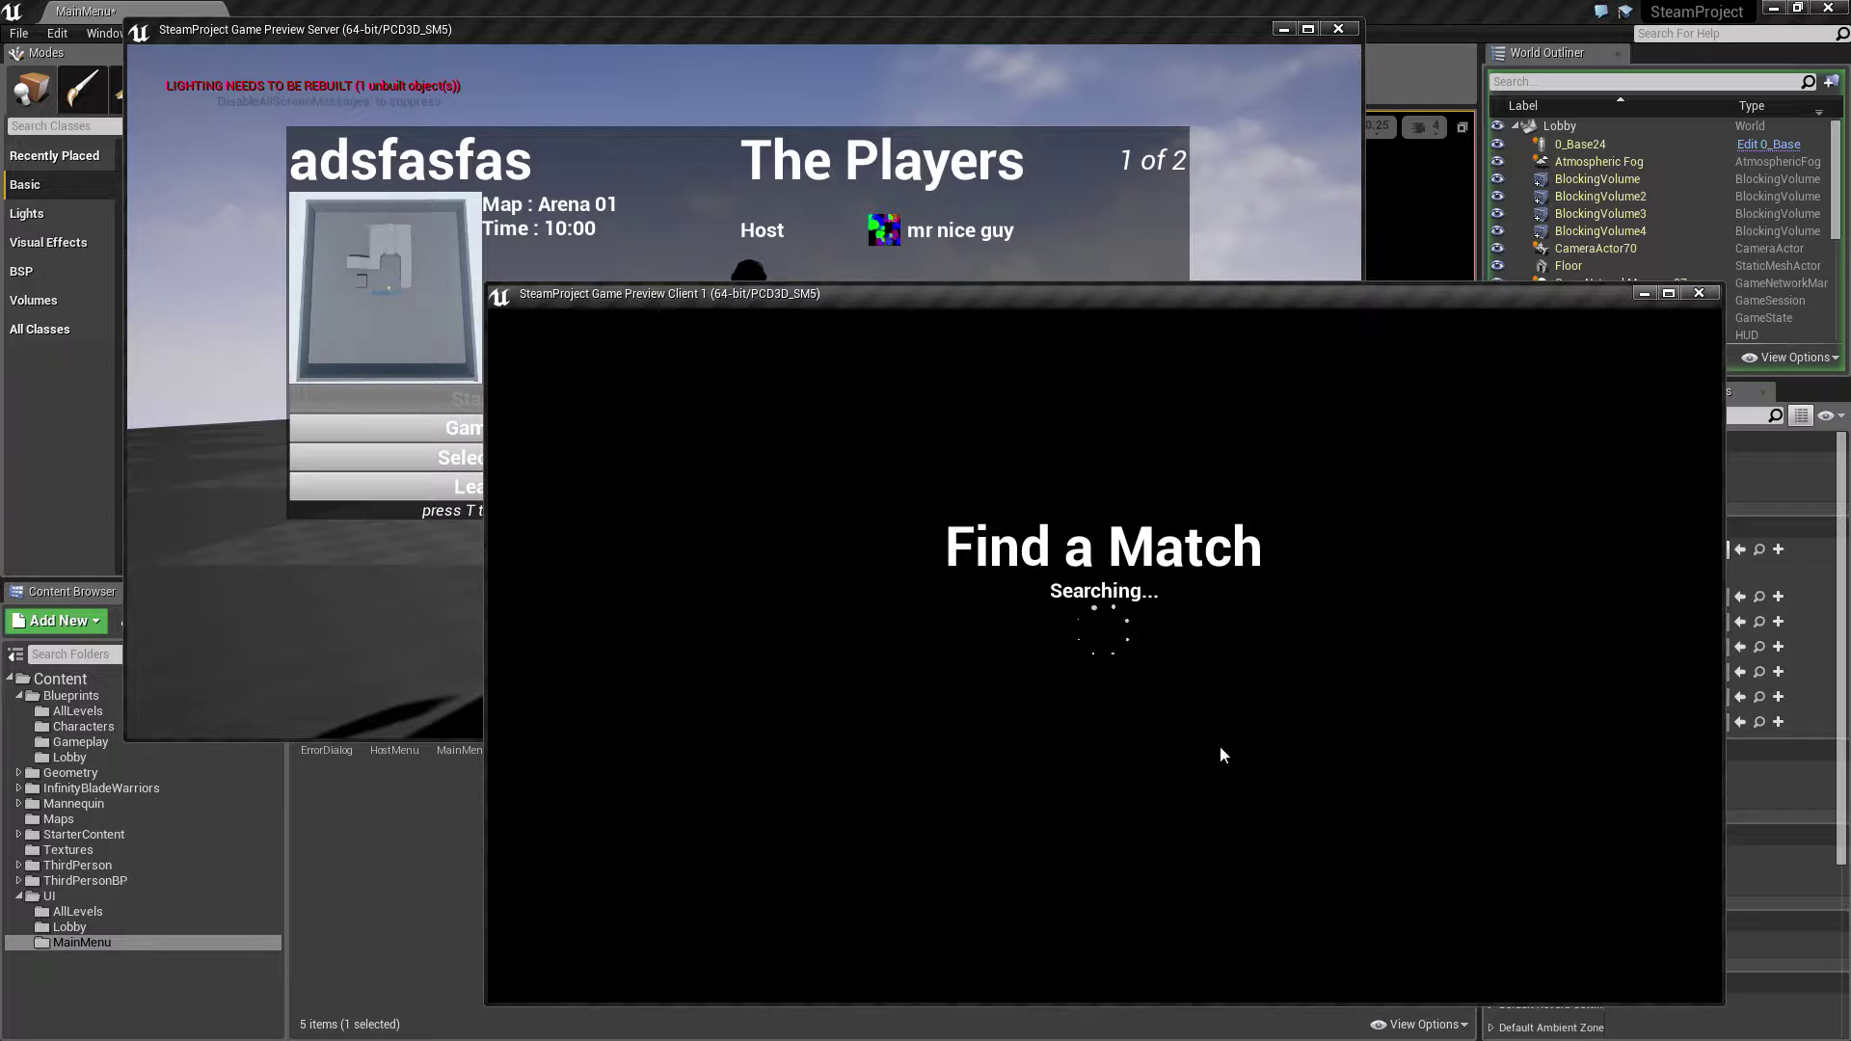
pyautogui.click(1220, 640)
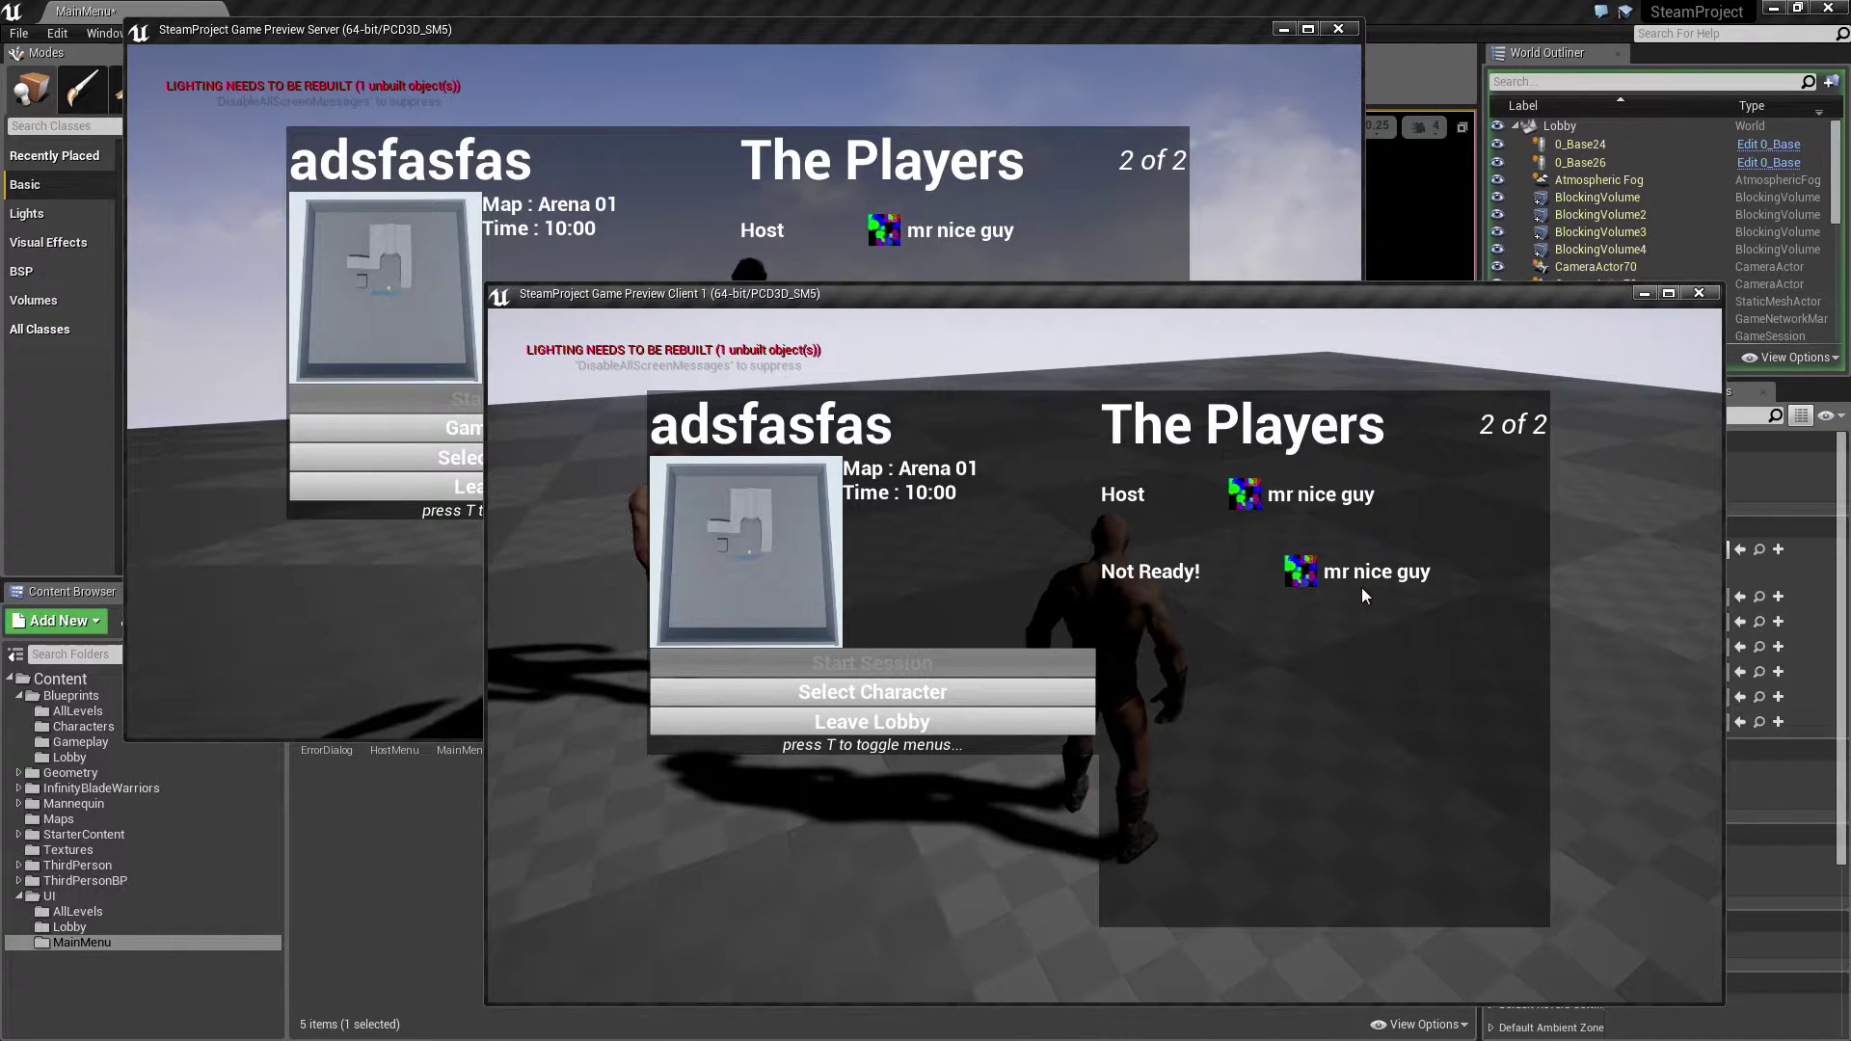
pyautogui.press('Escape')
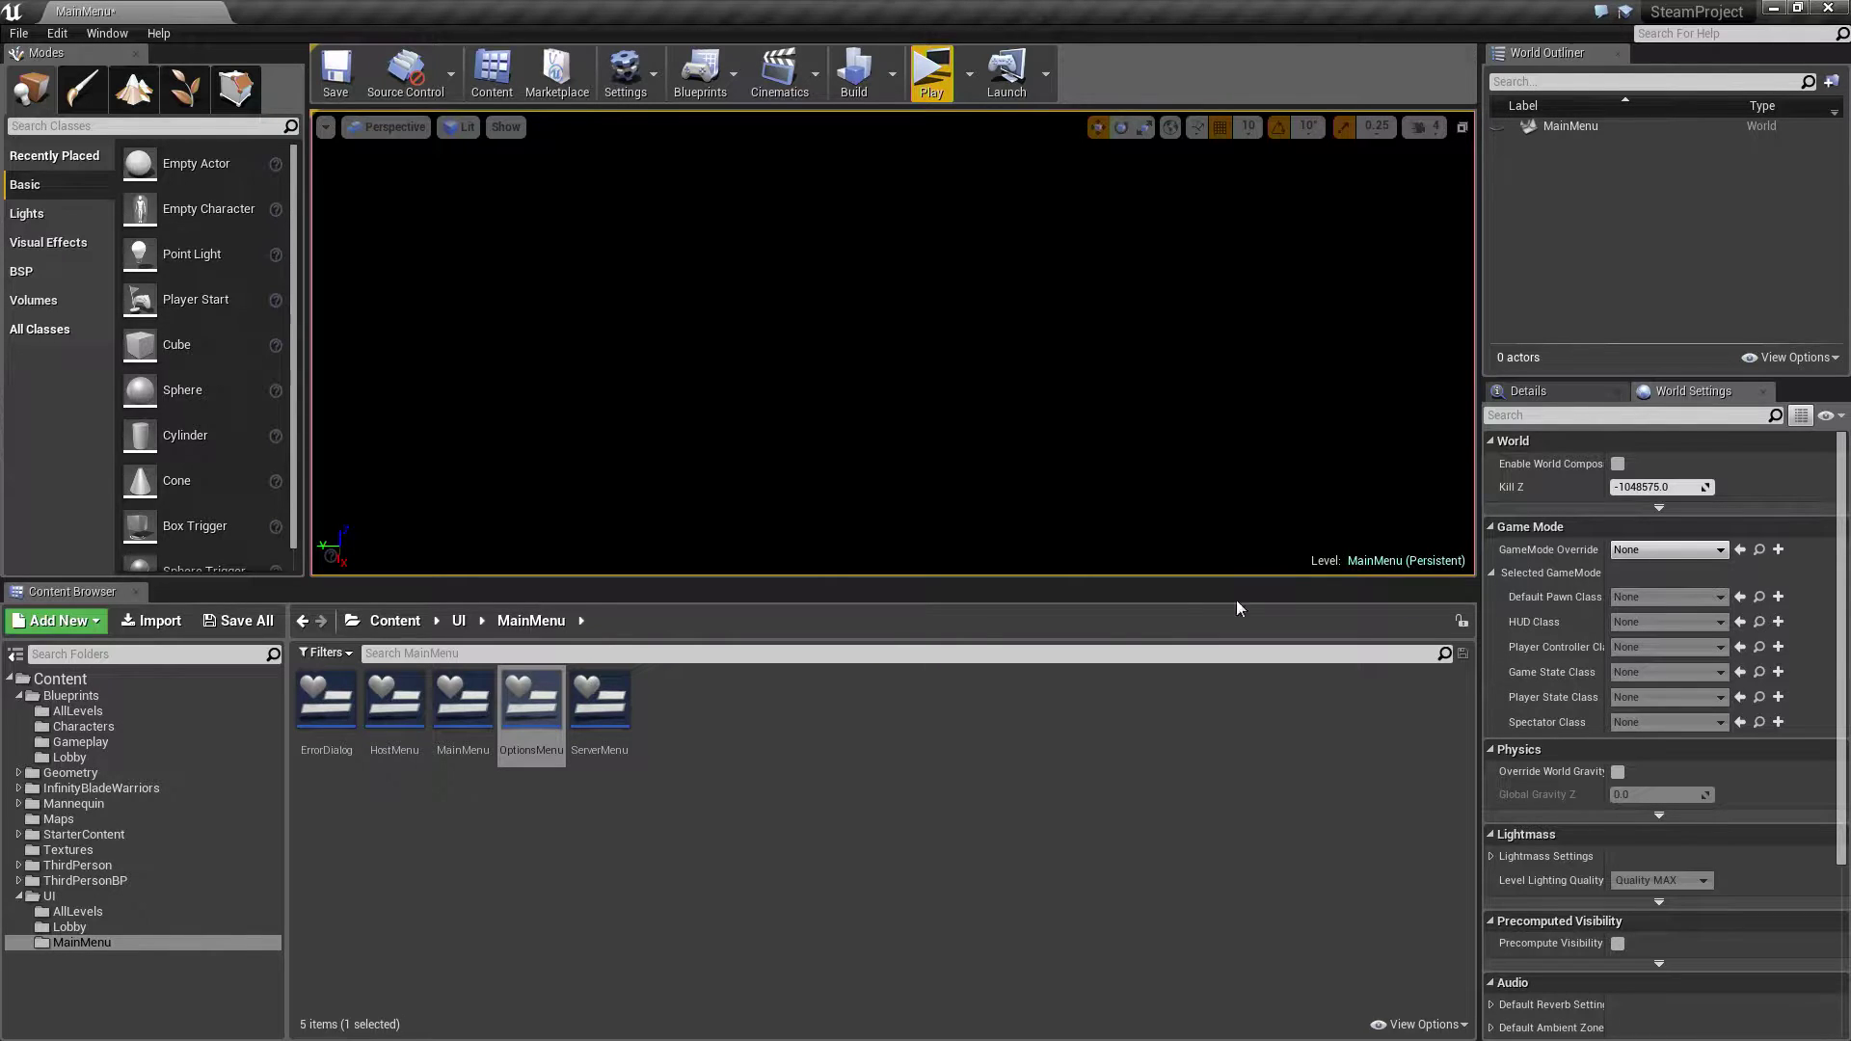
# Step: Open the GameSettings widget from the UI/Lobby folder
pyautogui.click(961, 754)
pyautogui.click(117, 931)
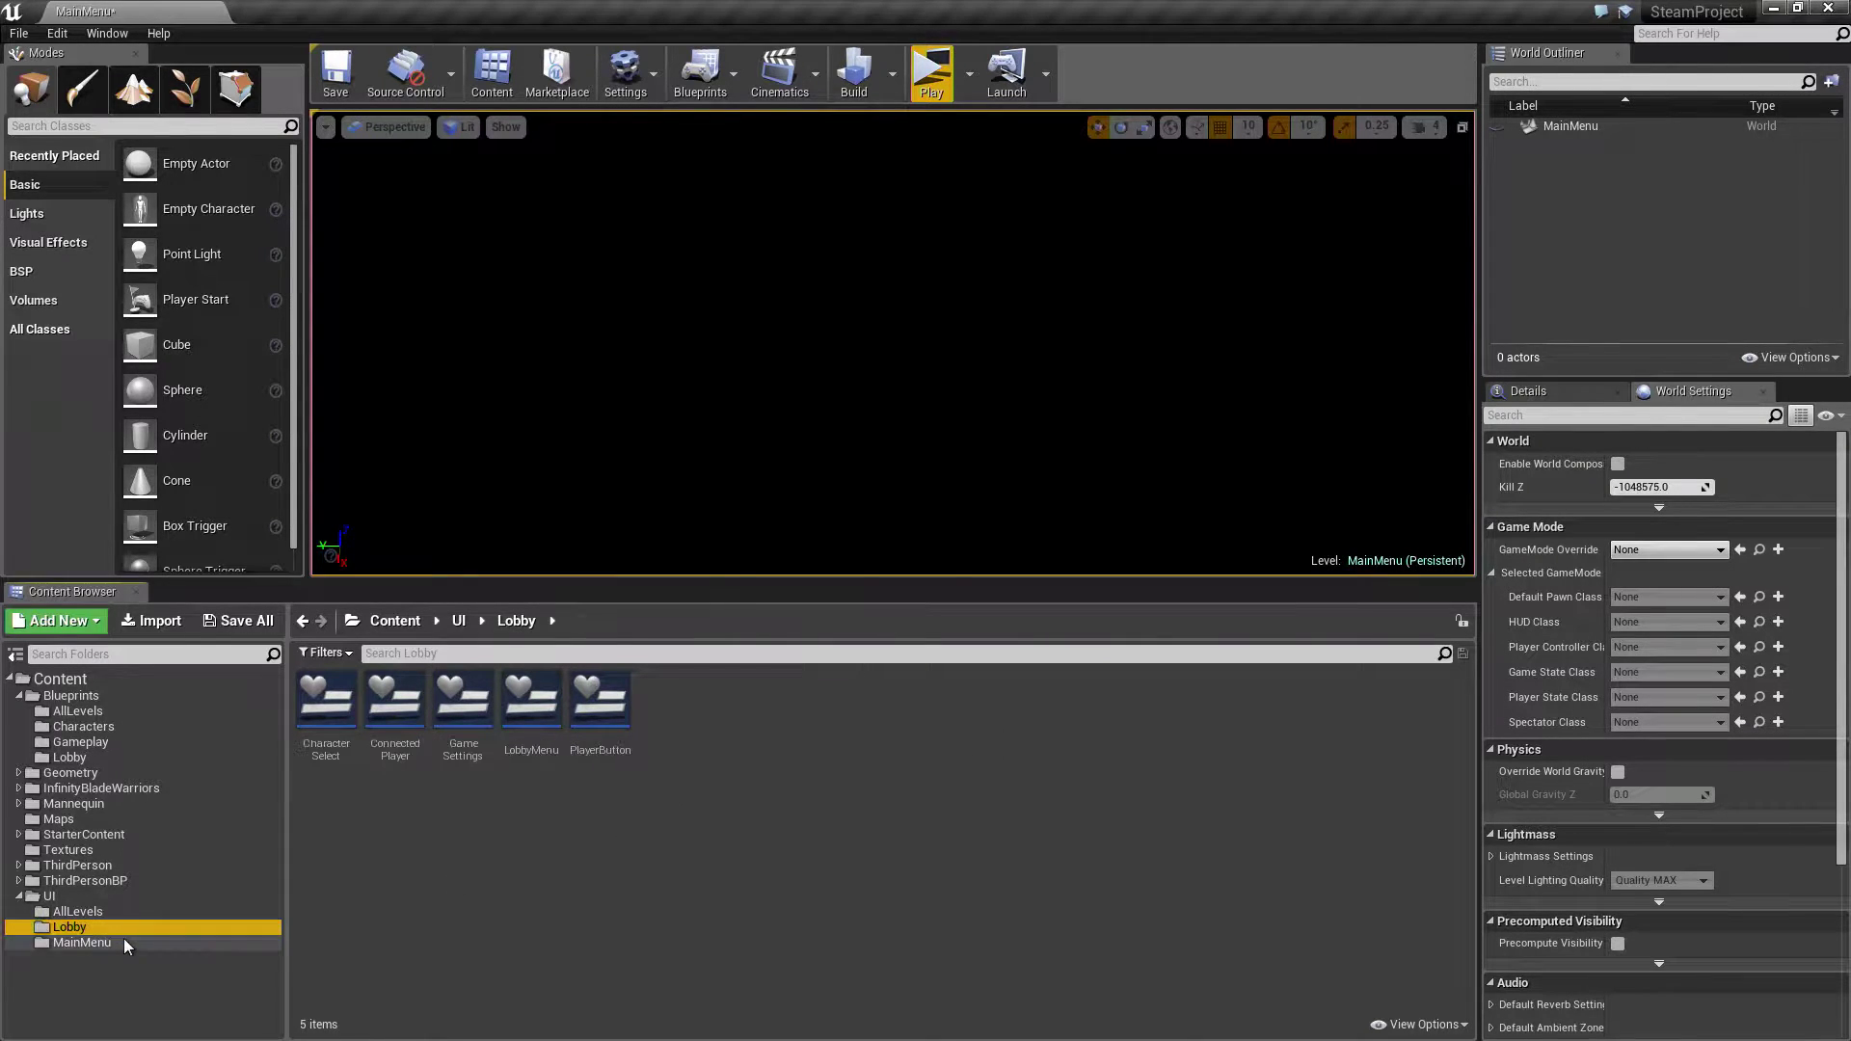
pyautogui.doubleClick(462, 714)
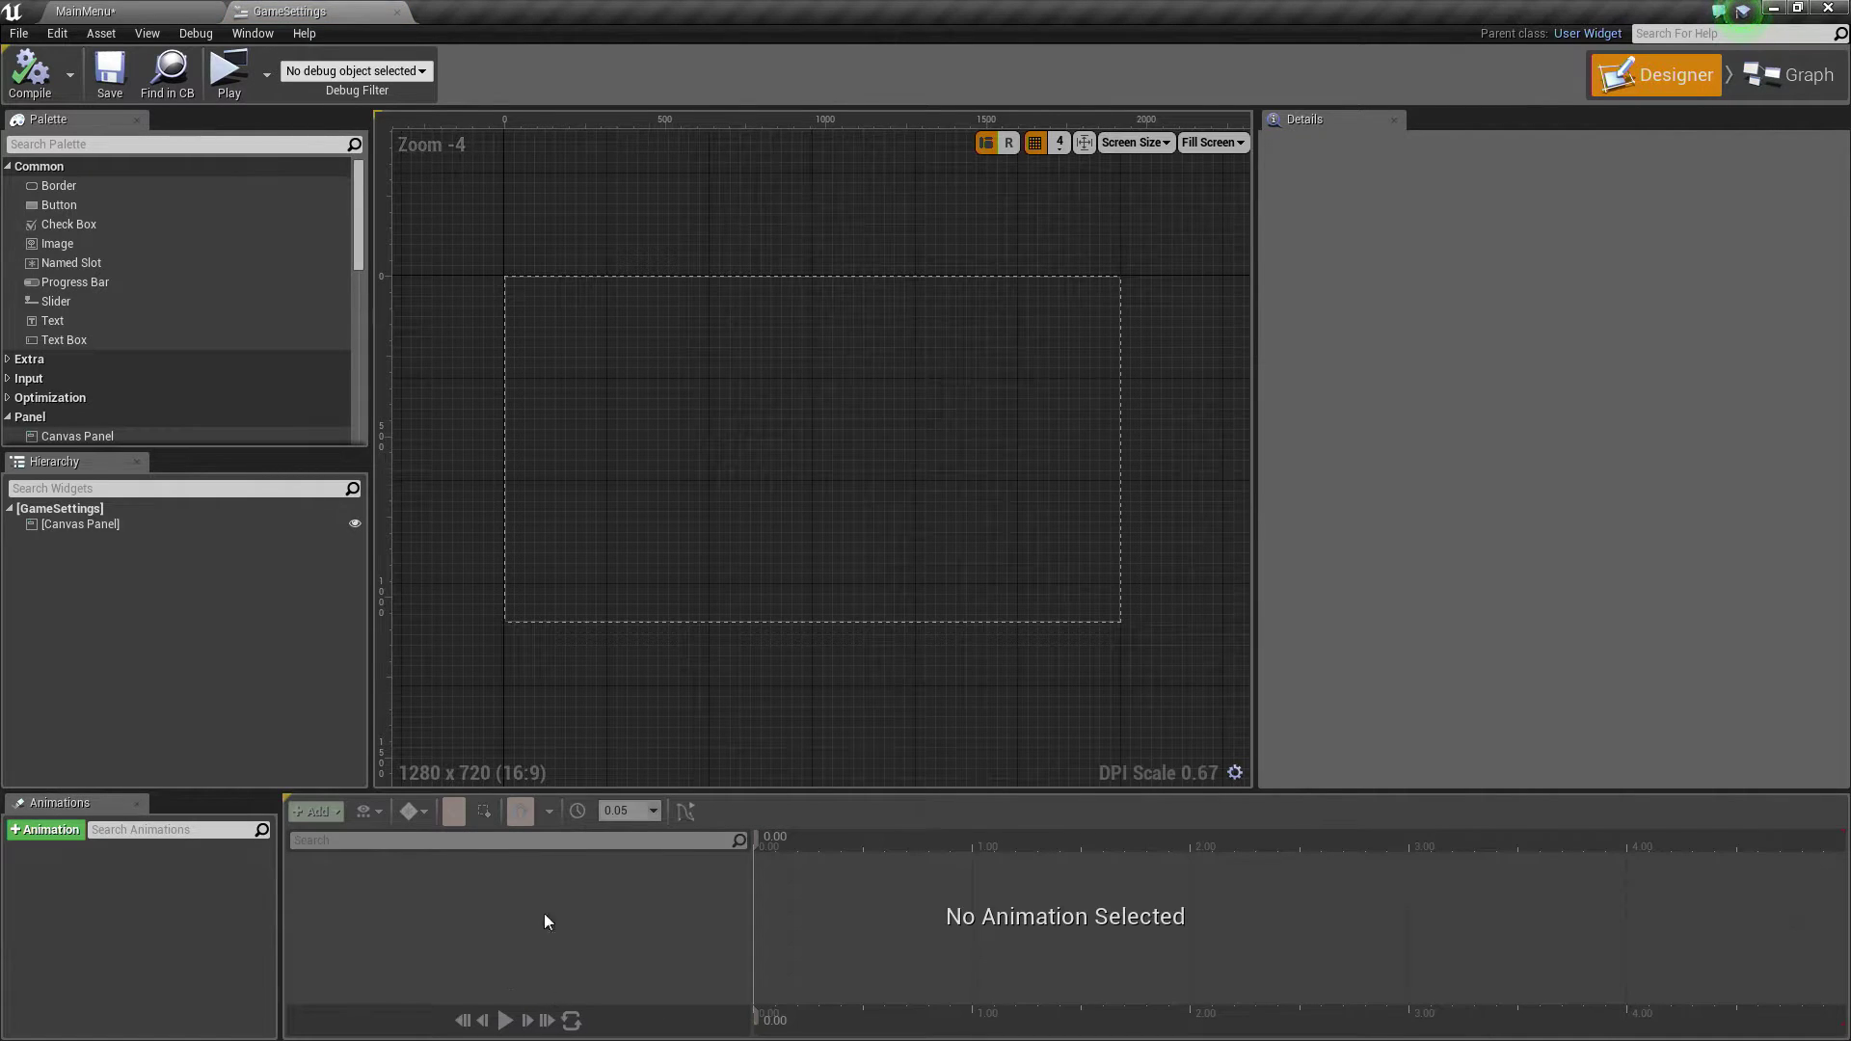
# Step: Open and close the HostMenu widget in UI/MainMenu, then select OptionsMenu
pyautogui.click(120, 15)
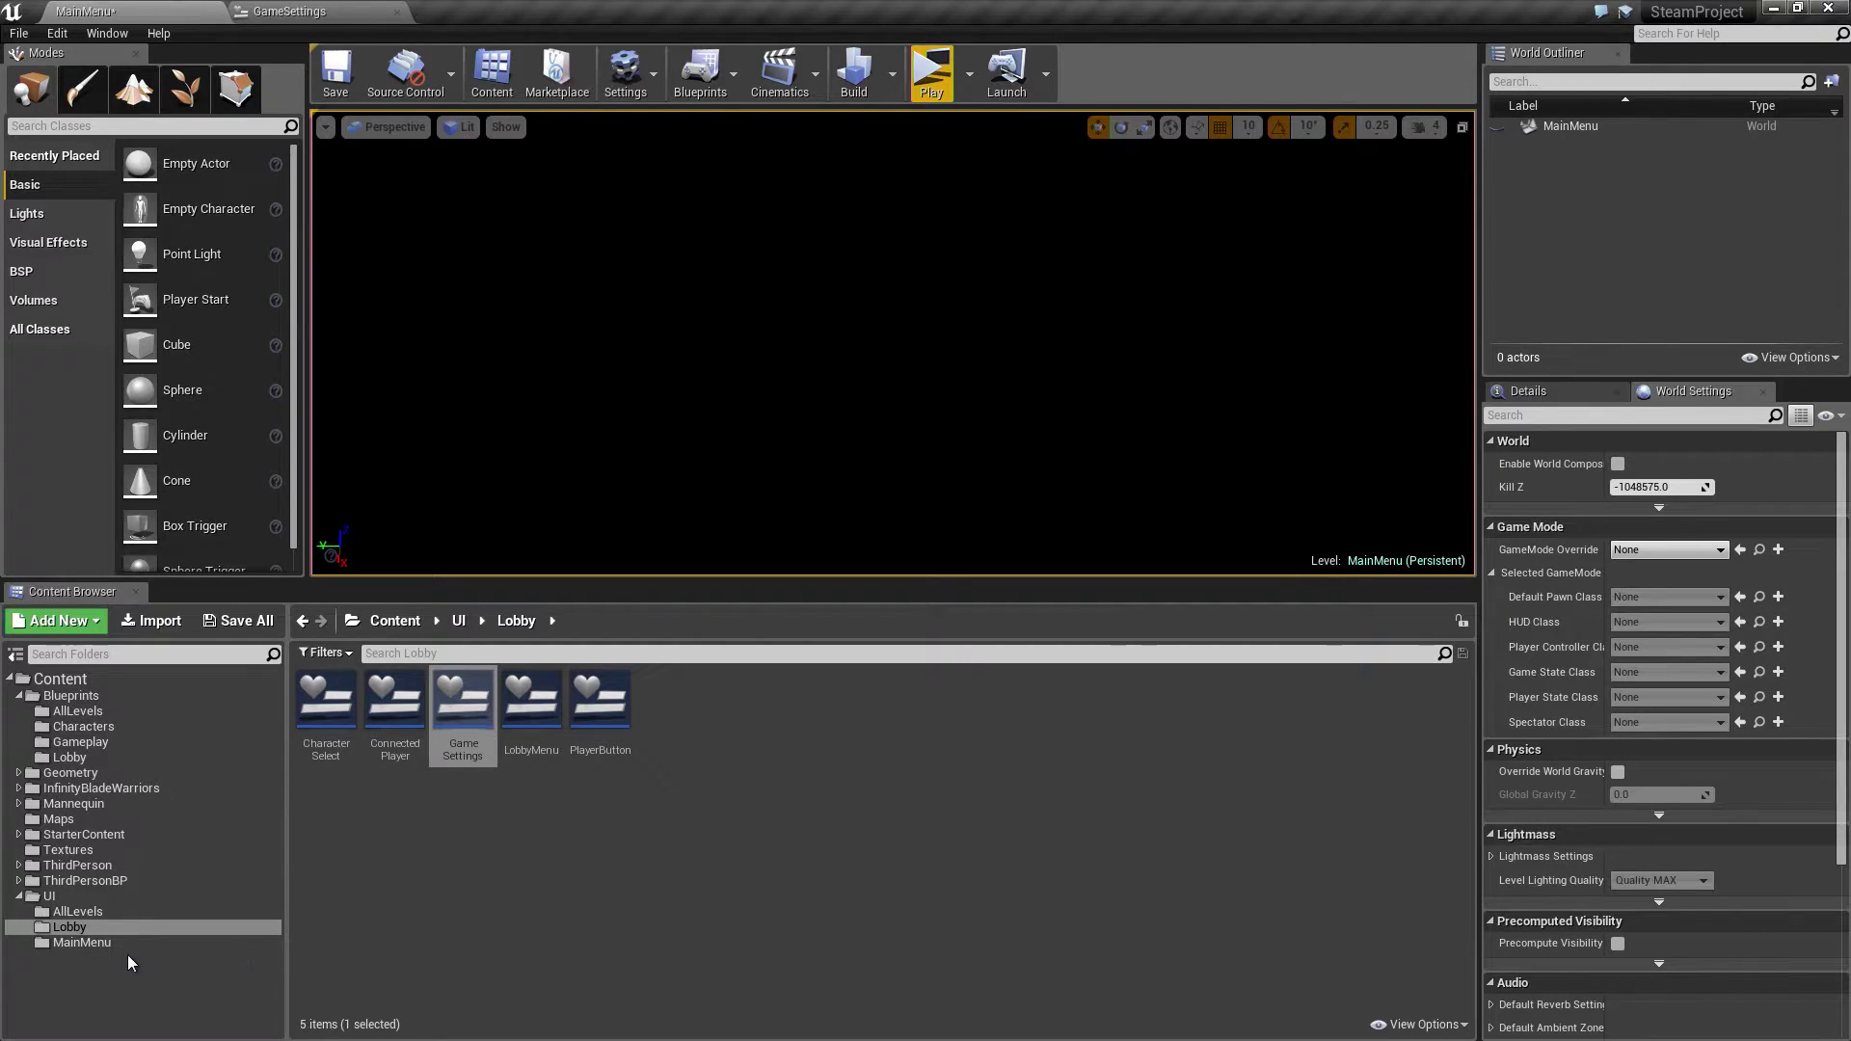
pyautogui.click(77, 944)
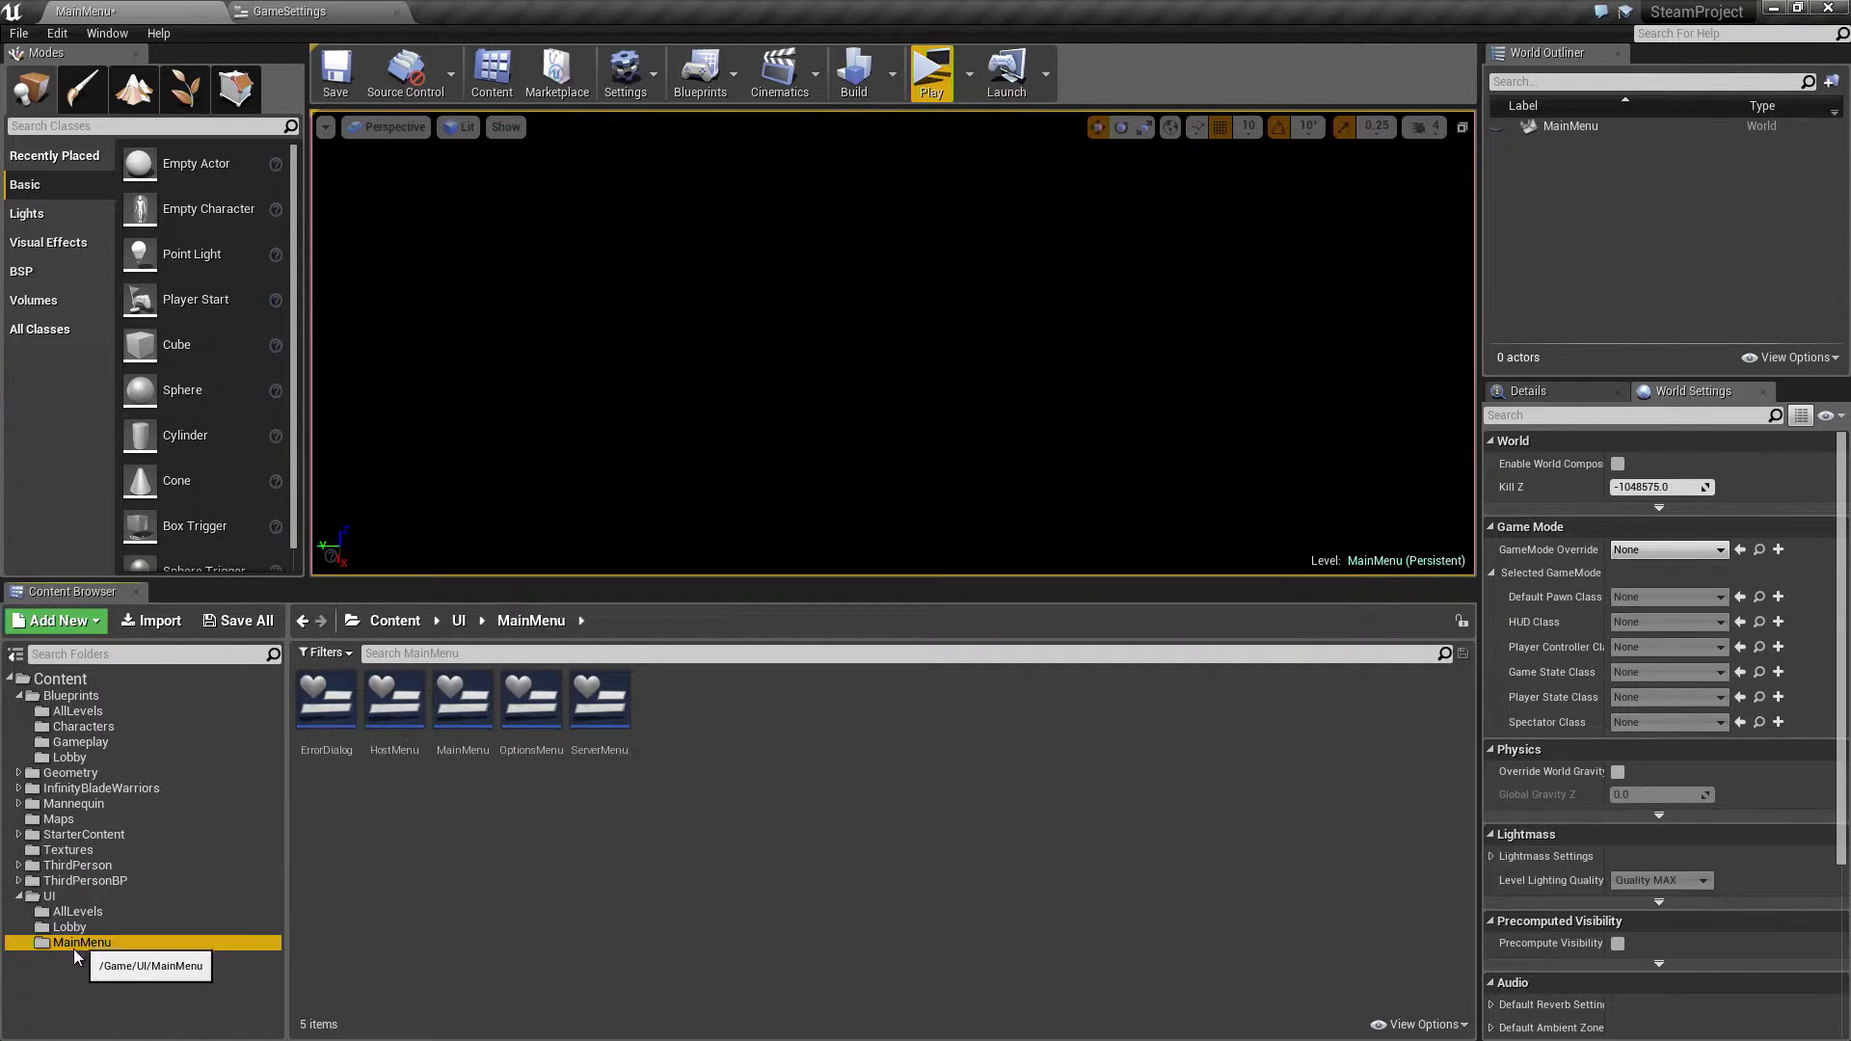
pyautogui.click(395, 709)
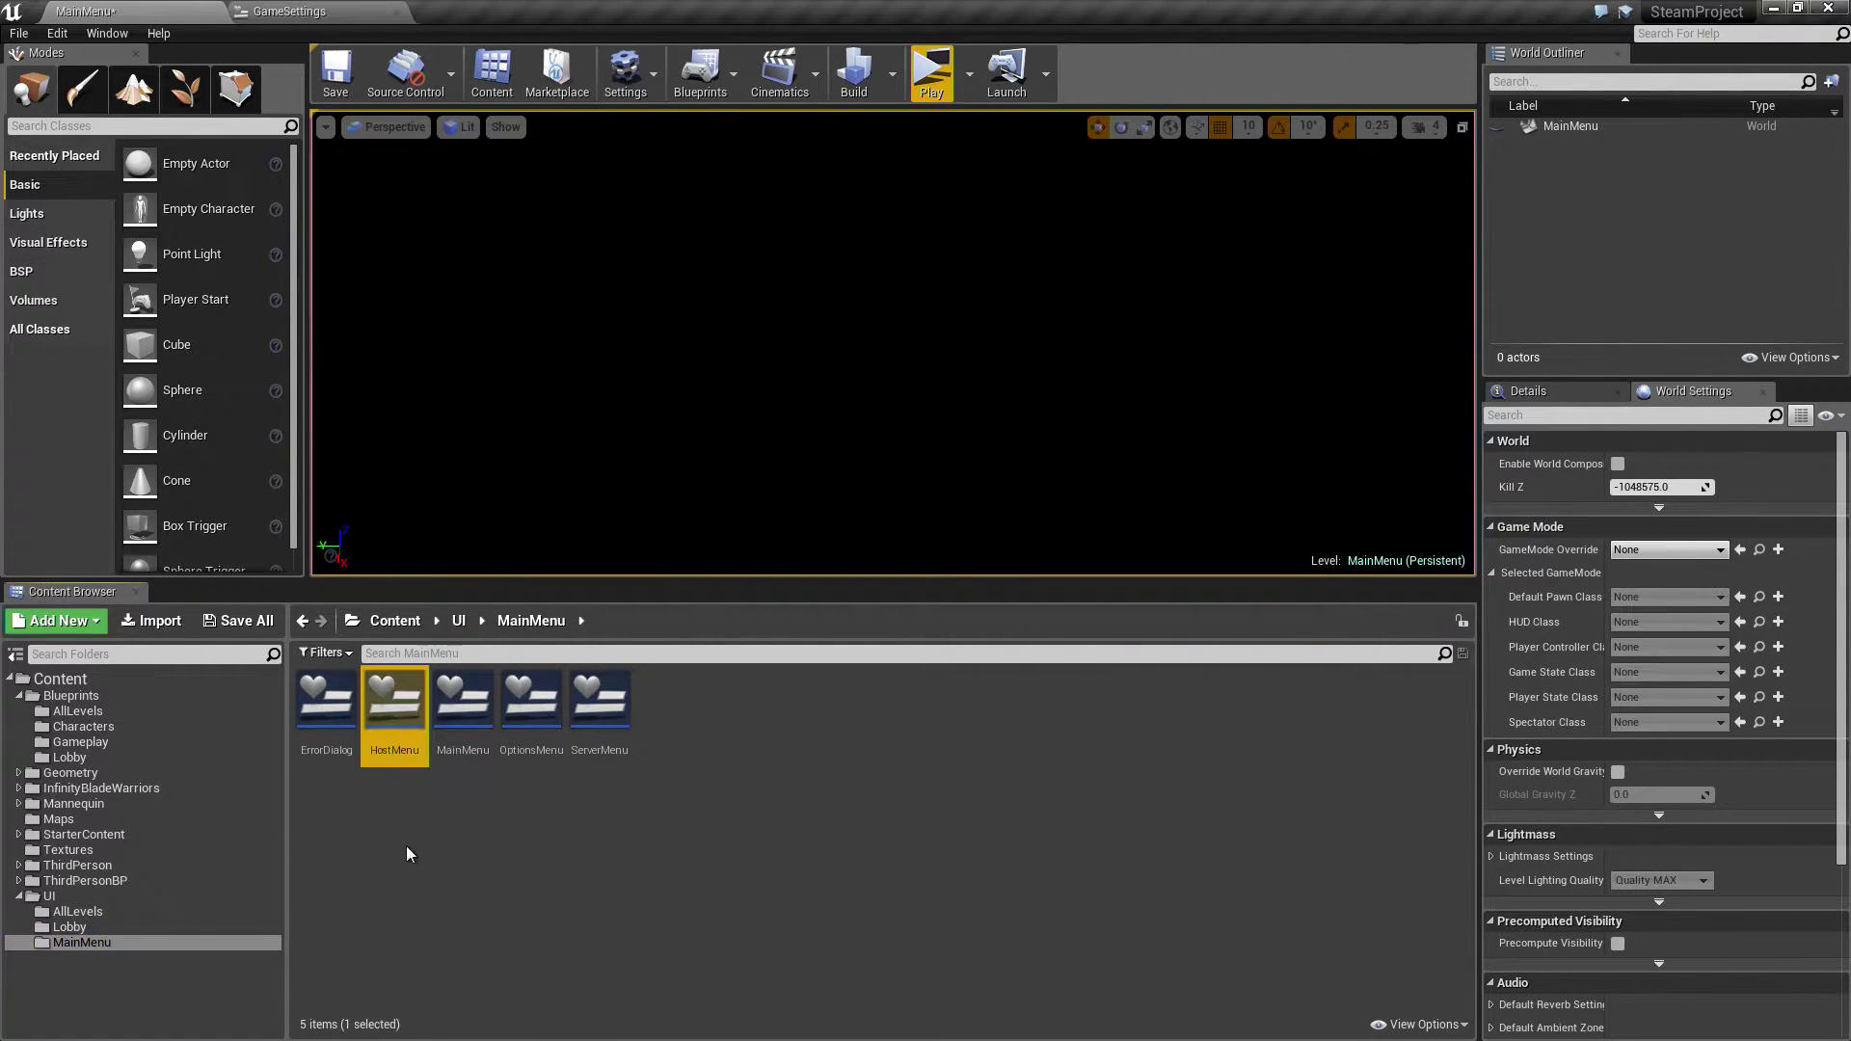
pyautogui.doubleClick(397, 744)
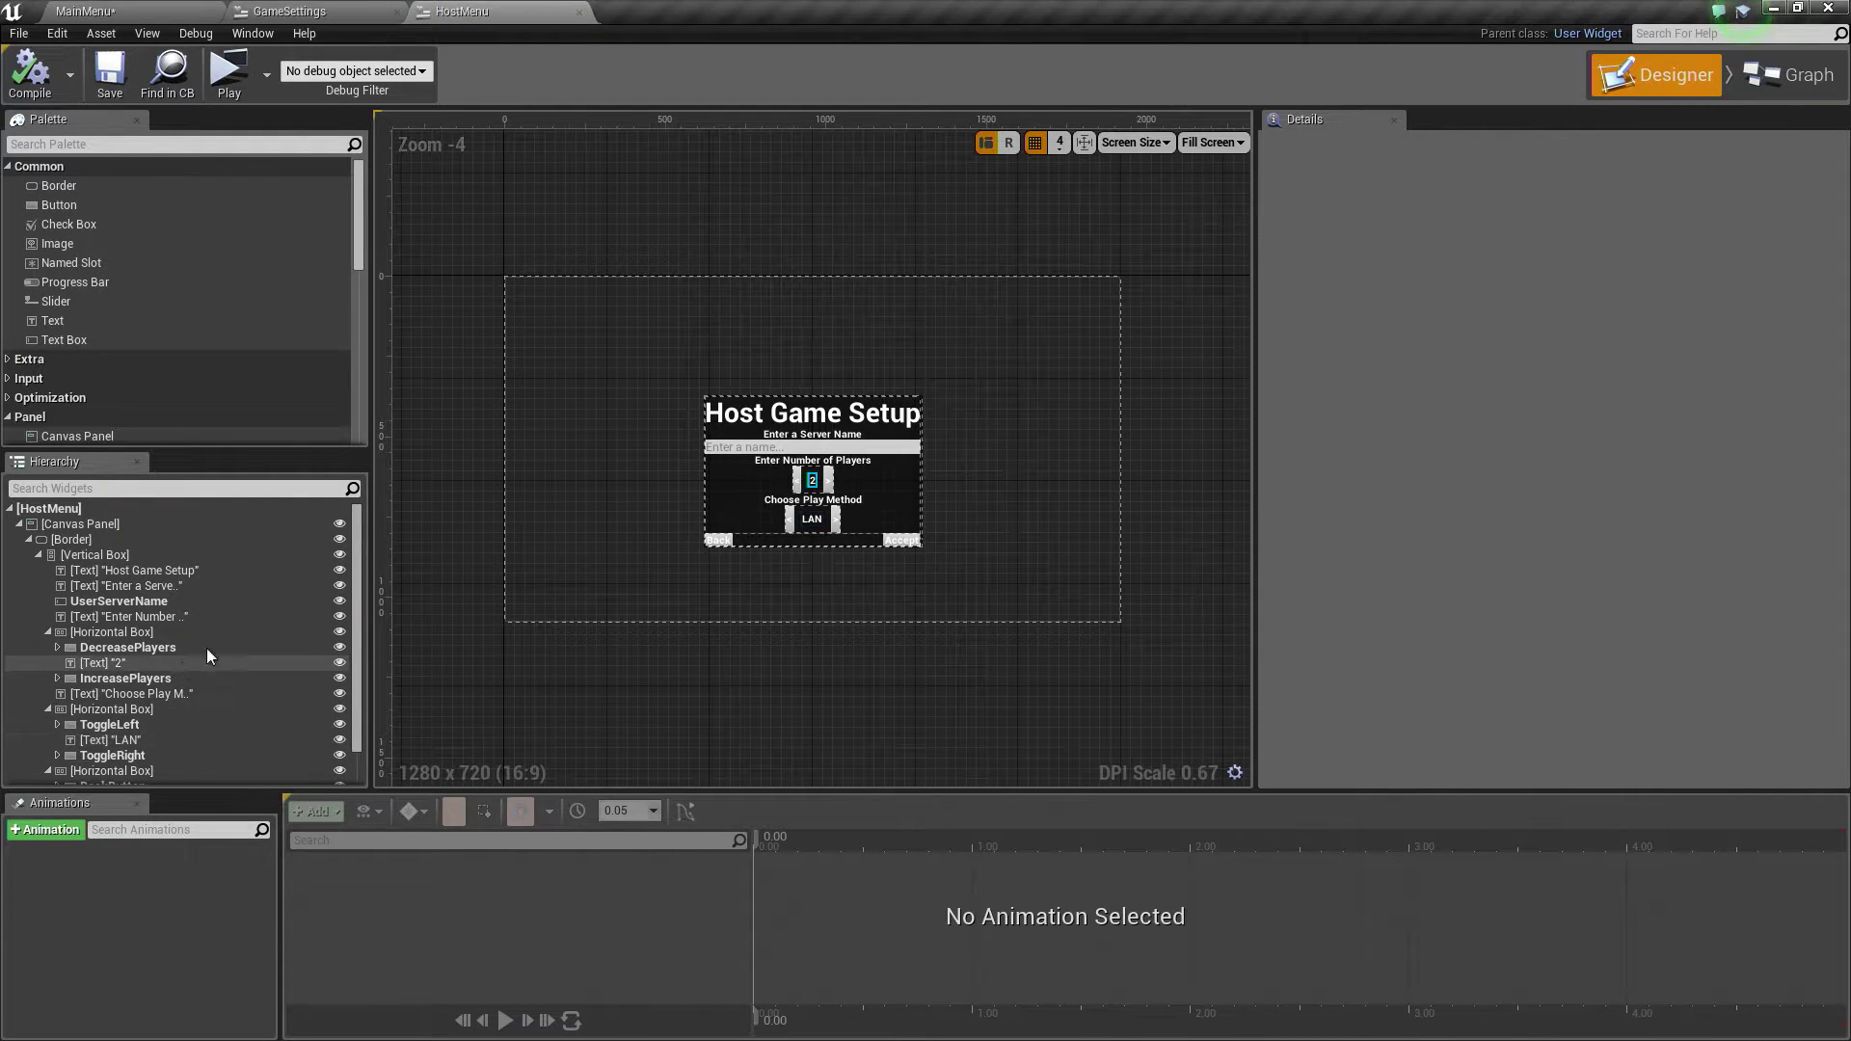
pyautogui.click(578, 12)
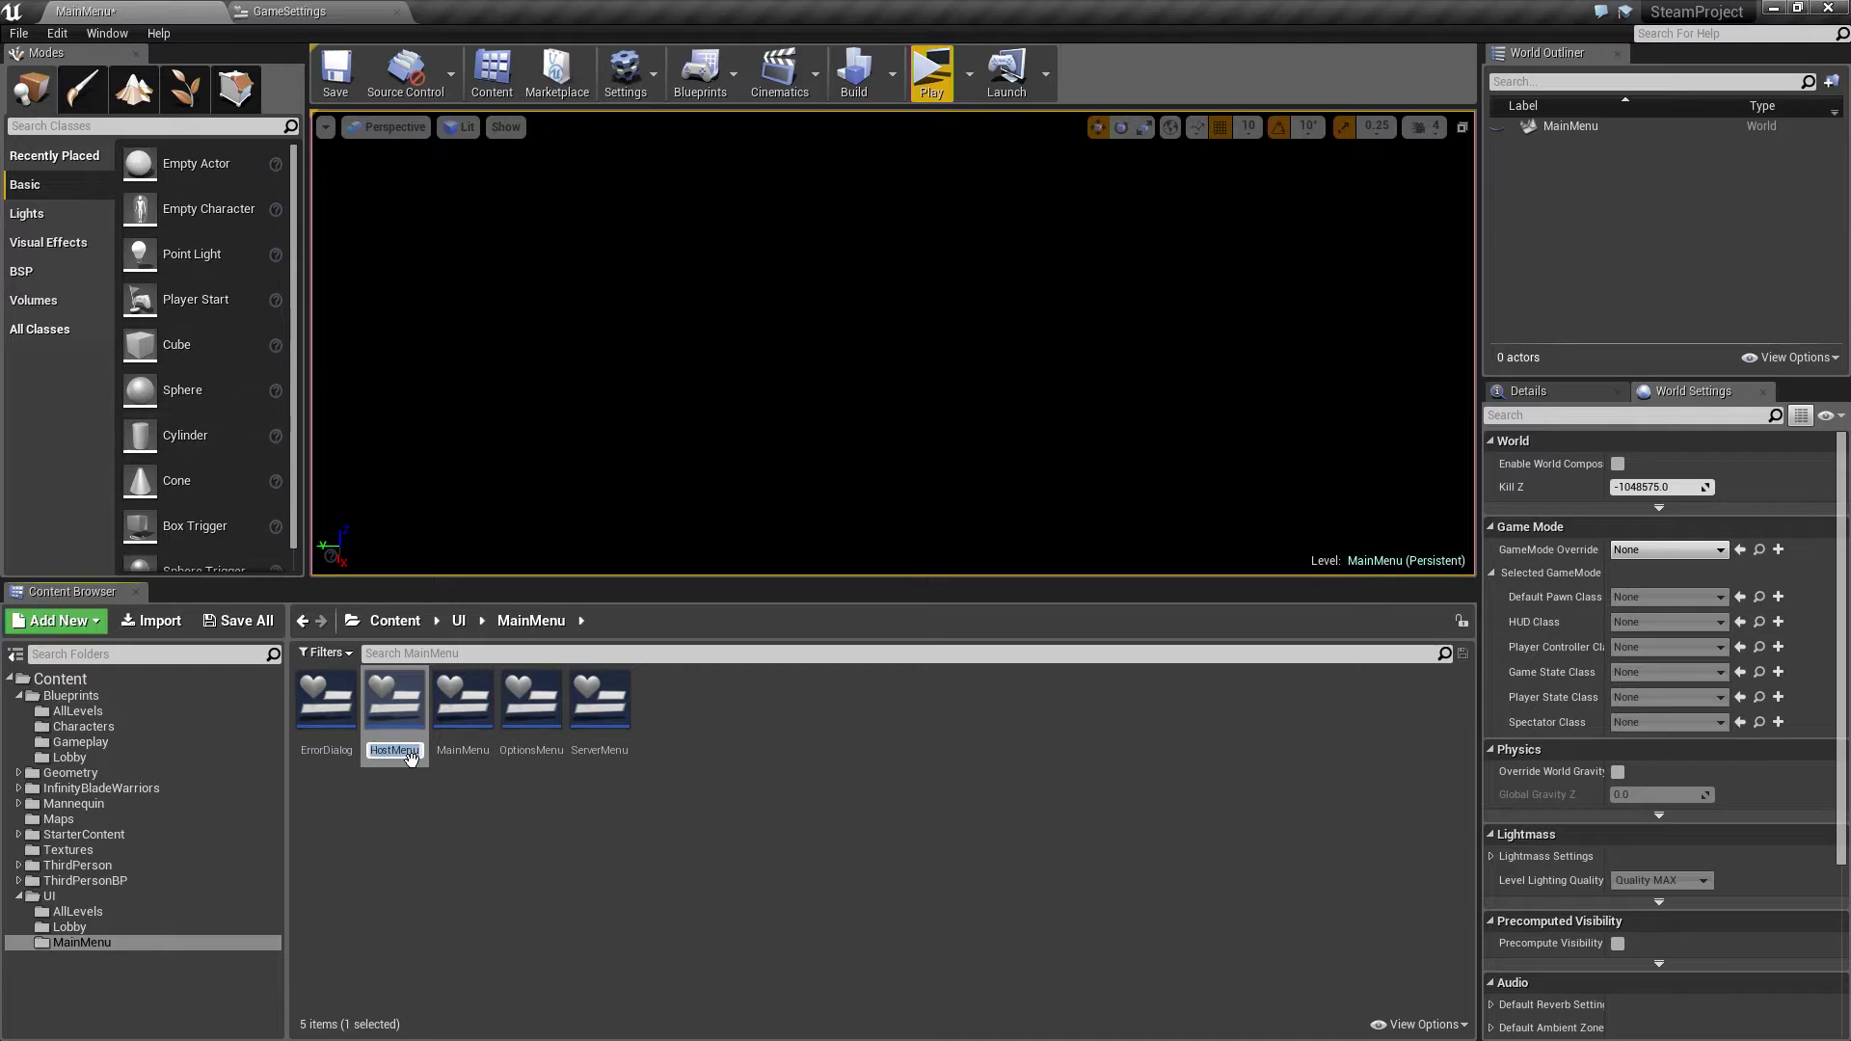
pyautogui.click(540, 733)
# Step: Open OptionsMenu and copy the Border holding the Player Options panel
pyautogui.doubleClick(546, 742)
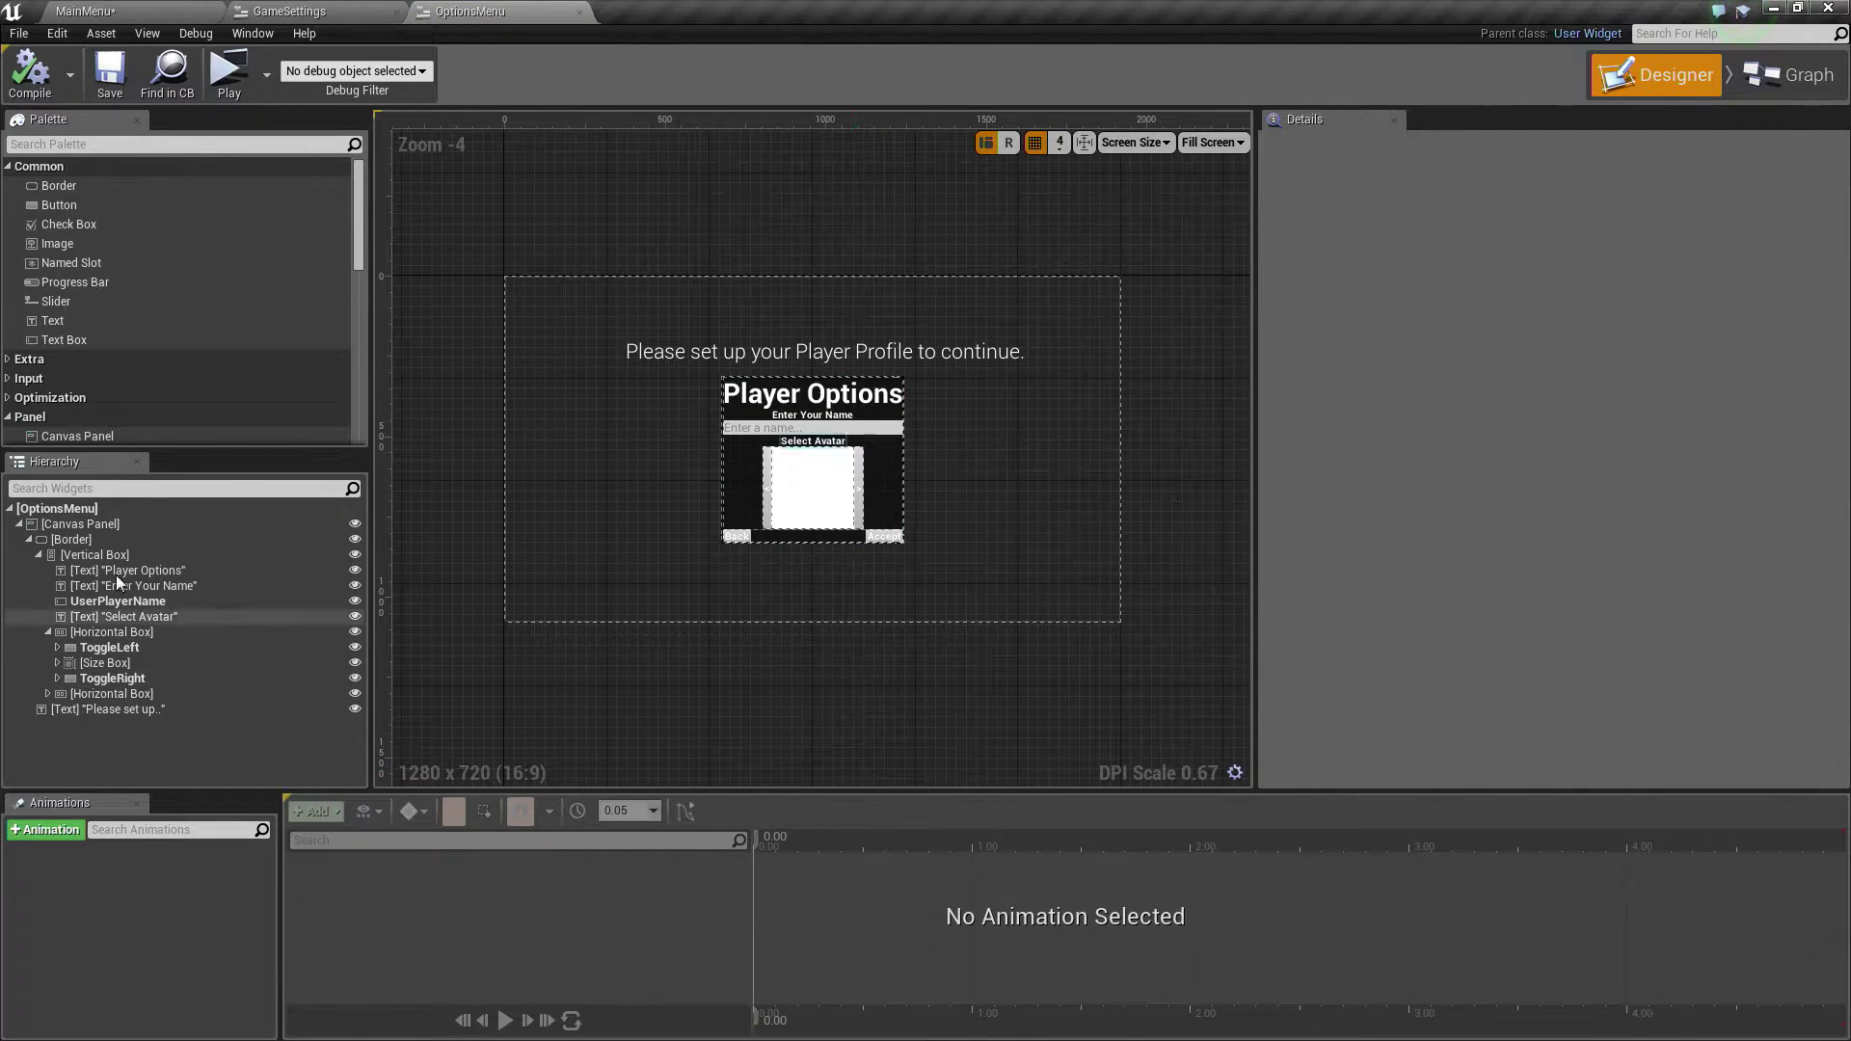
pyautogui.click(56, 540)
pyautogui.rightClick(55, 540)
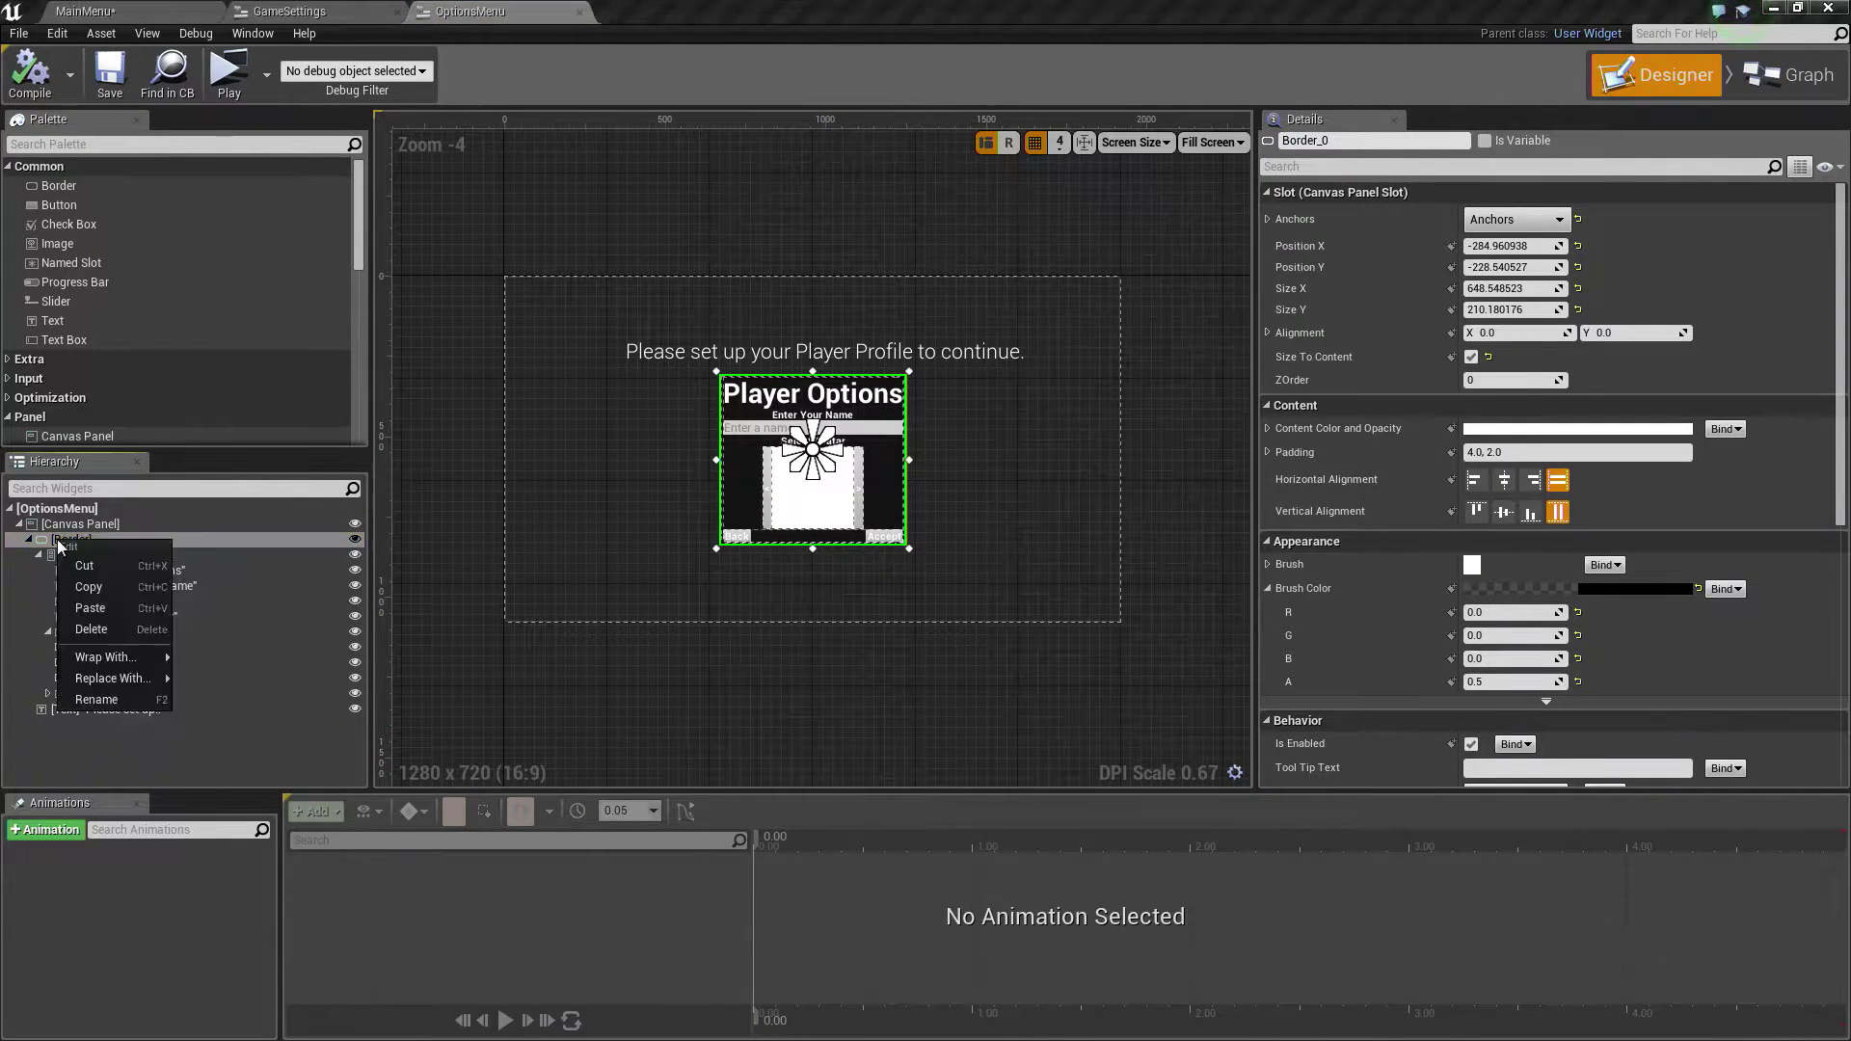
pyautogui.click(119, 587)
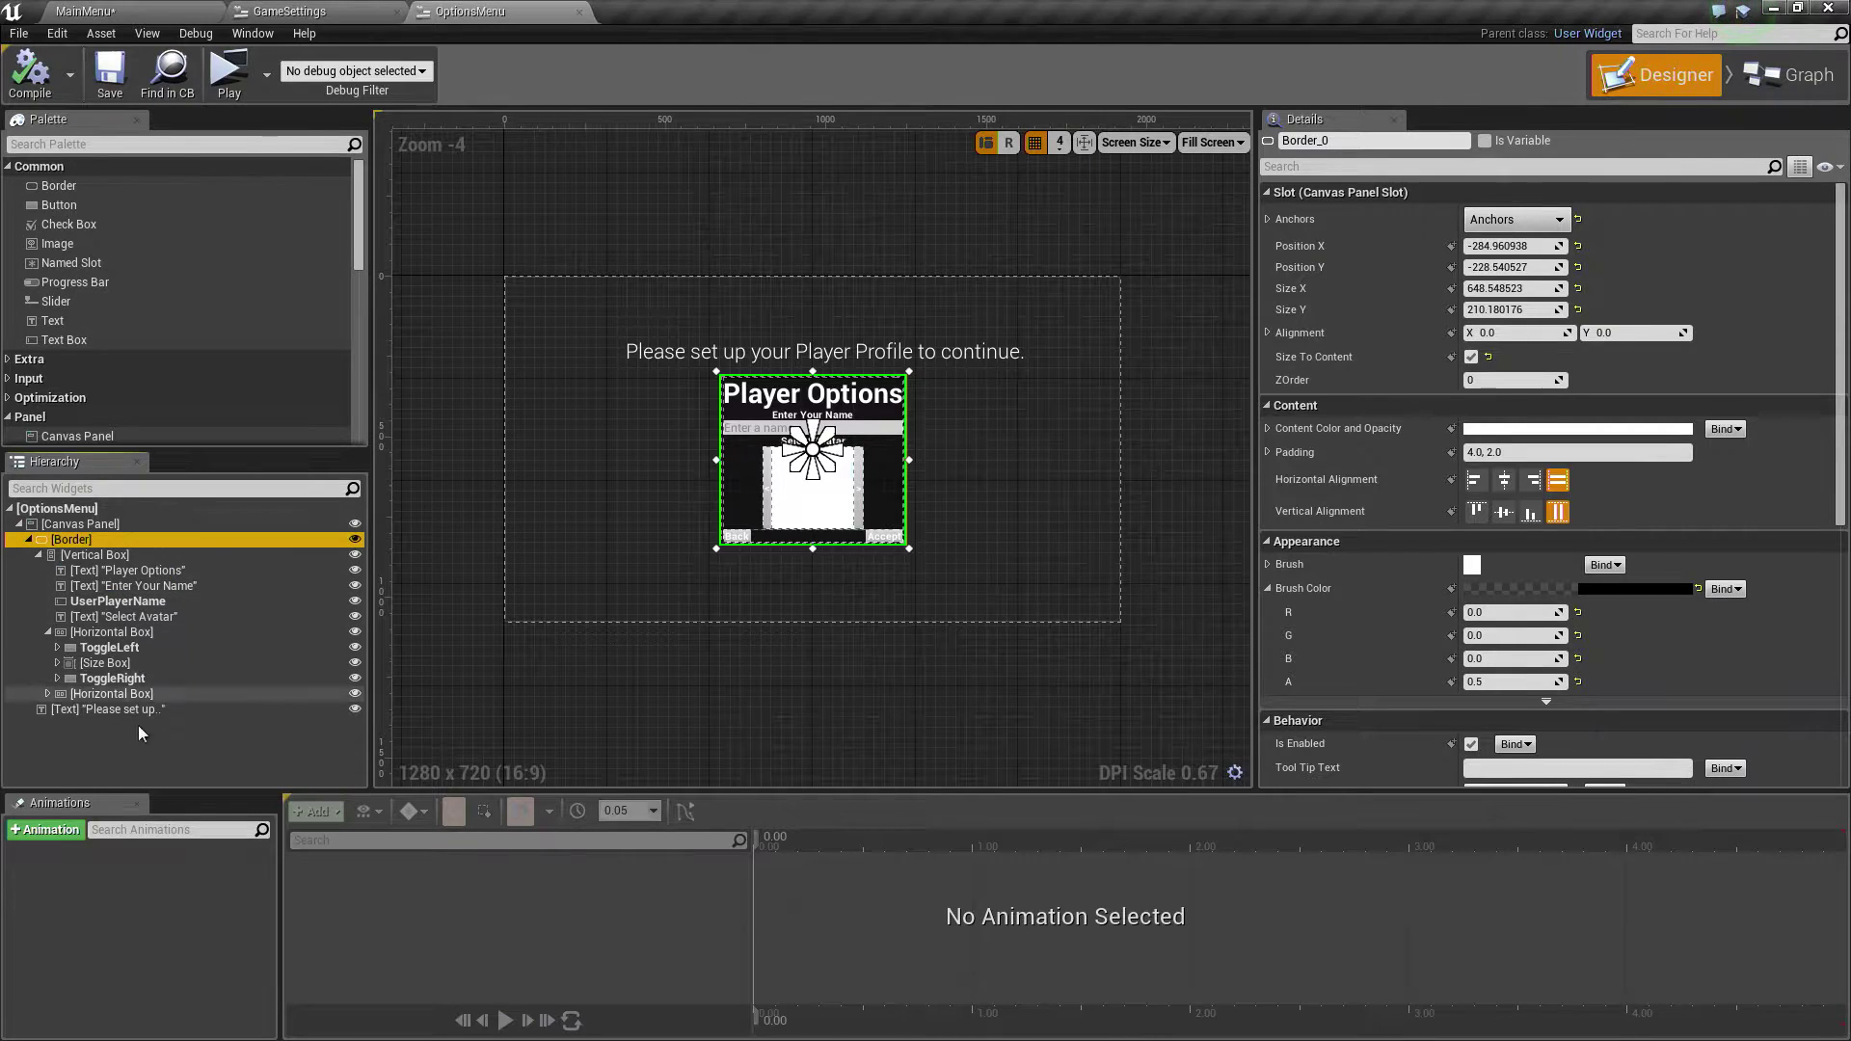
# Step: Paste the Player Options panel into the GameSettings Canvas Panel and close OptionsMenu
pyautogui.click(286, 9)
pyautogui.click(72, 527)
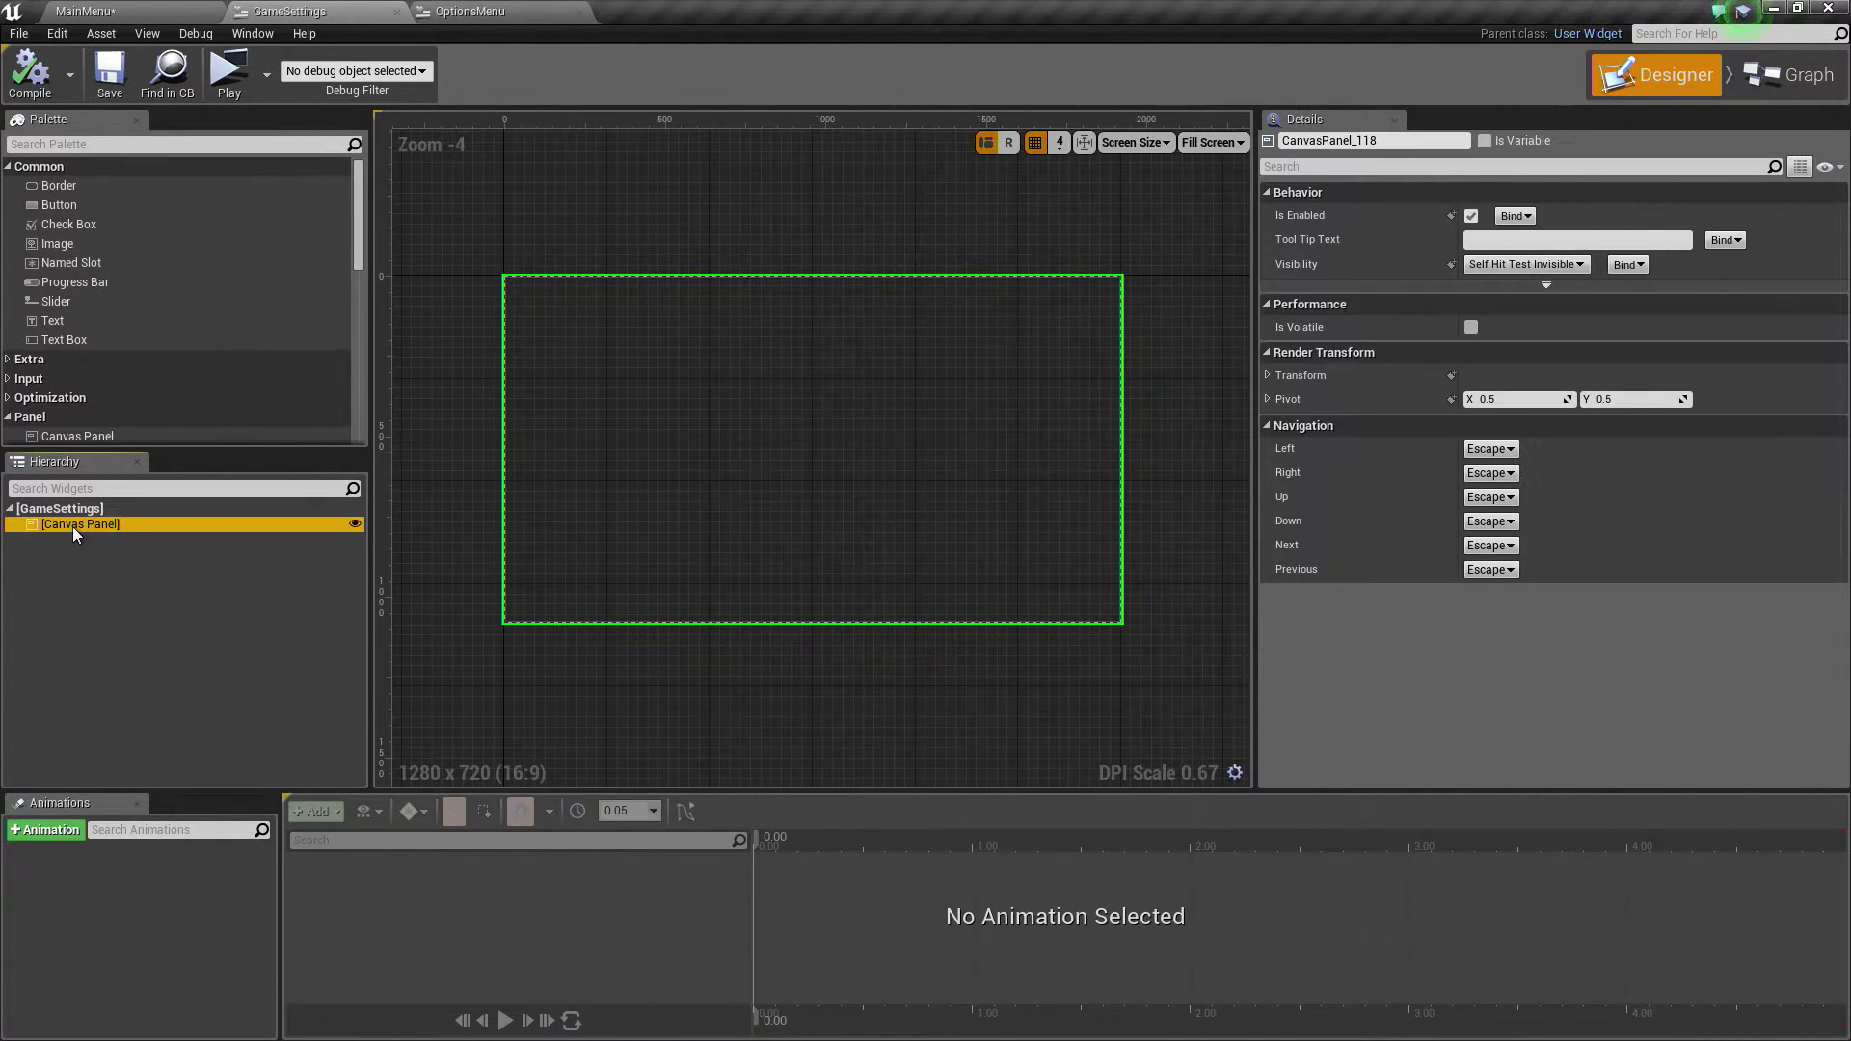
pyautogui.rightClick(73, 527)
pyautogui.click(106, 598)
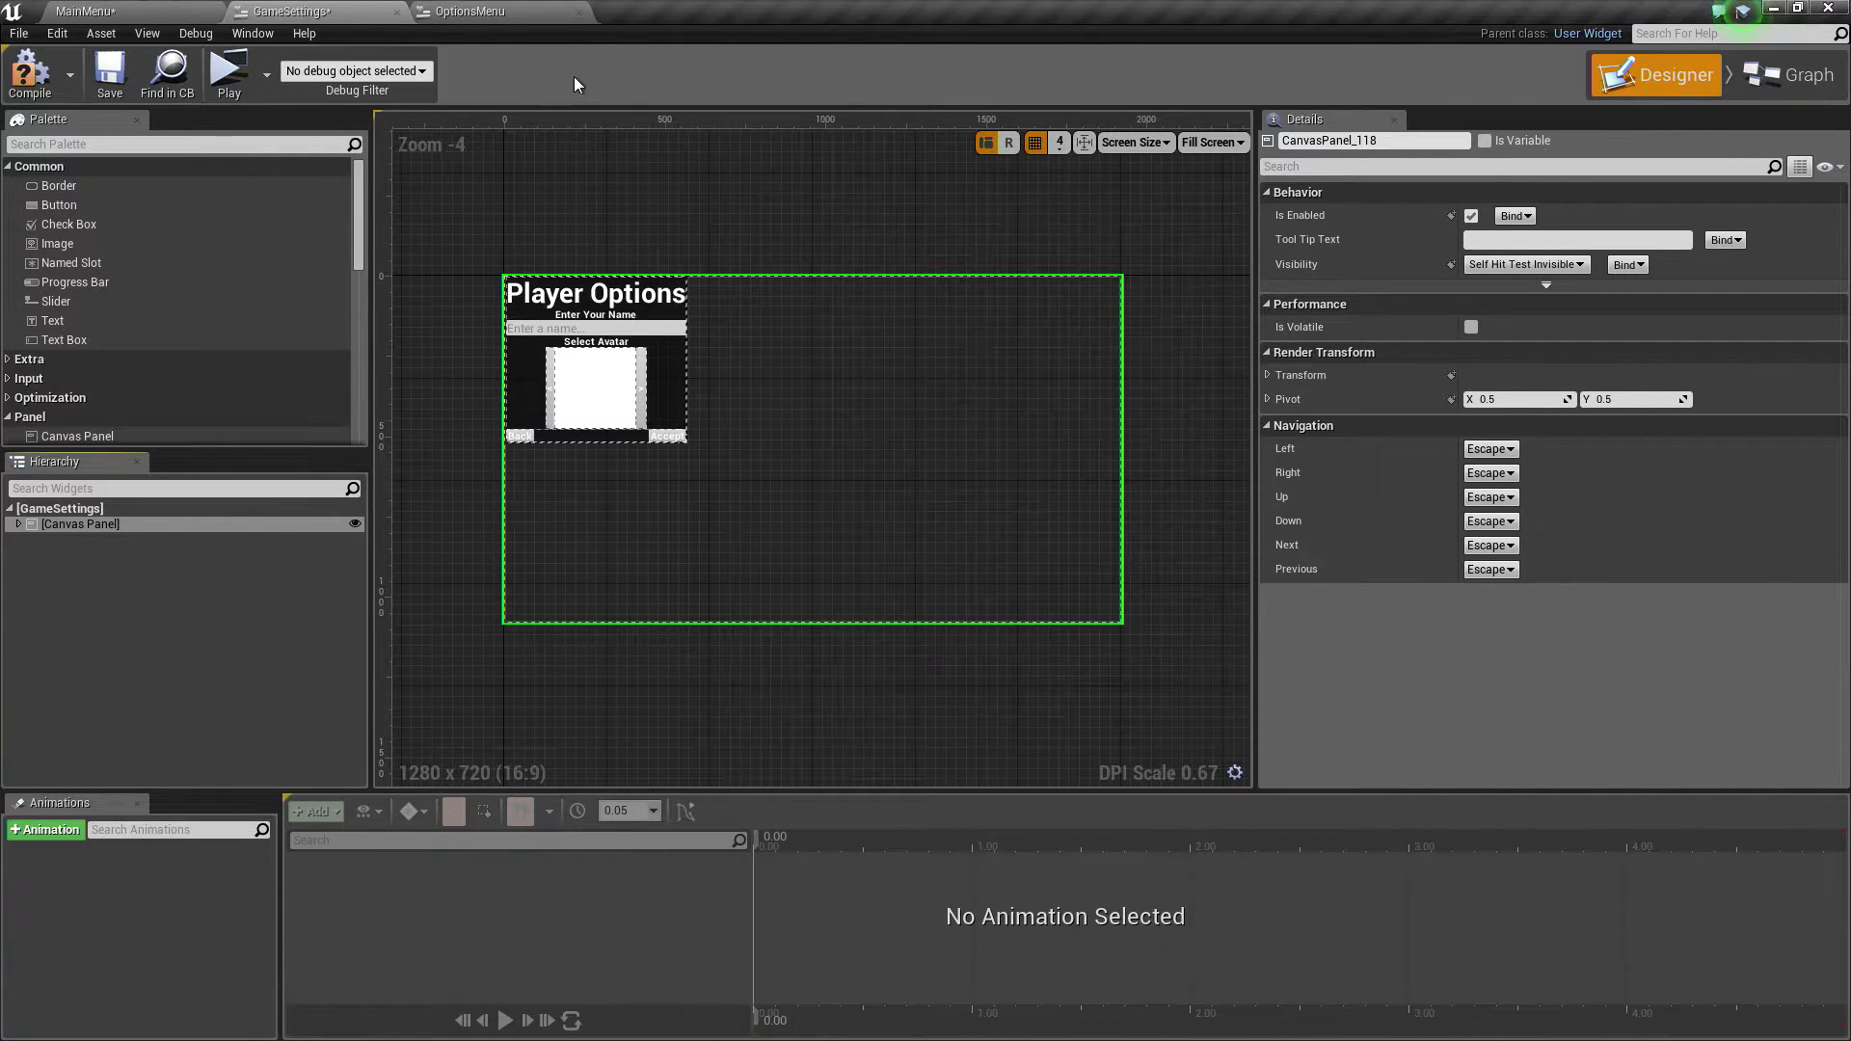
pyautogui.click(580, 12)
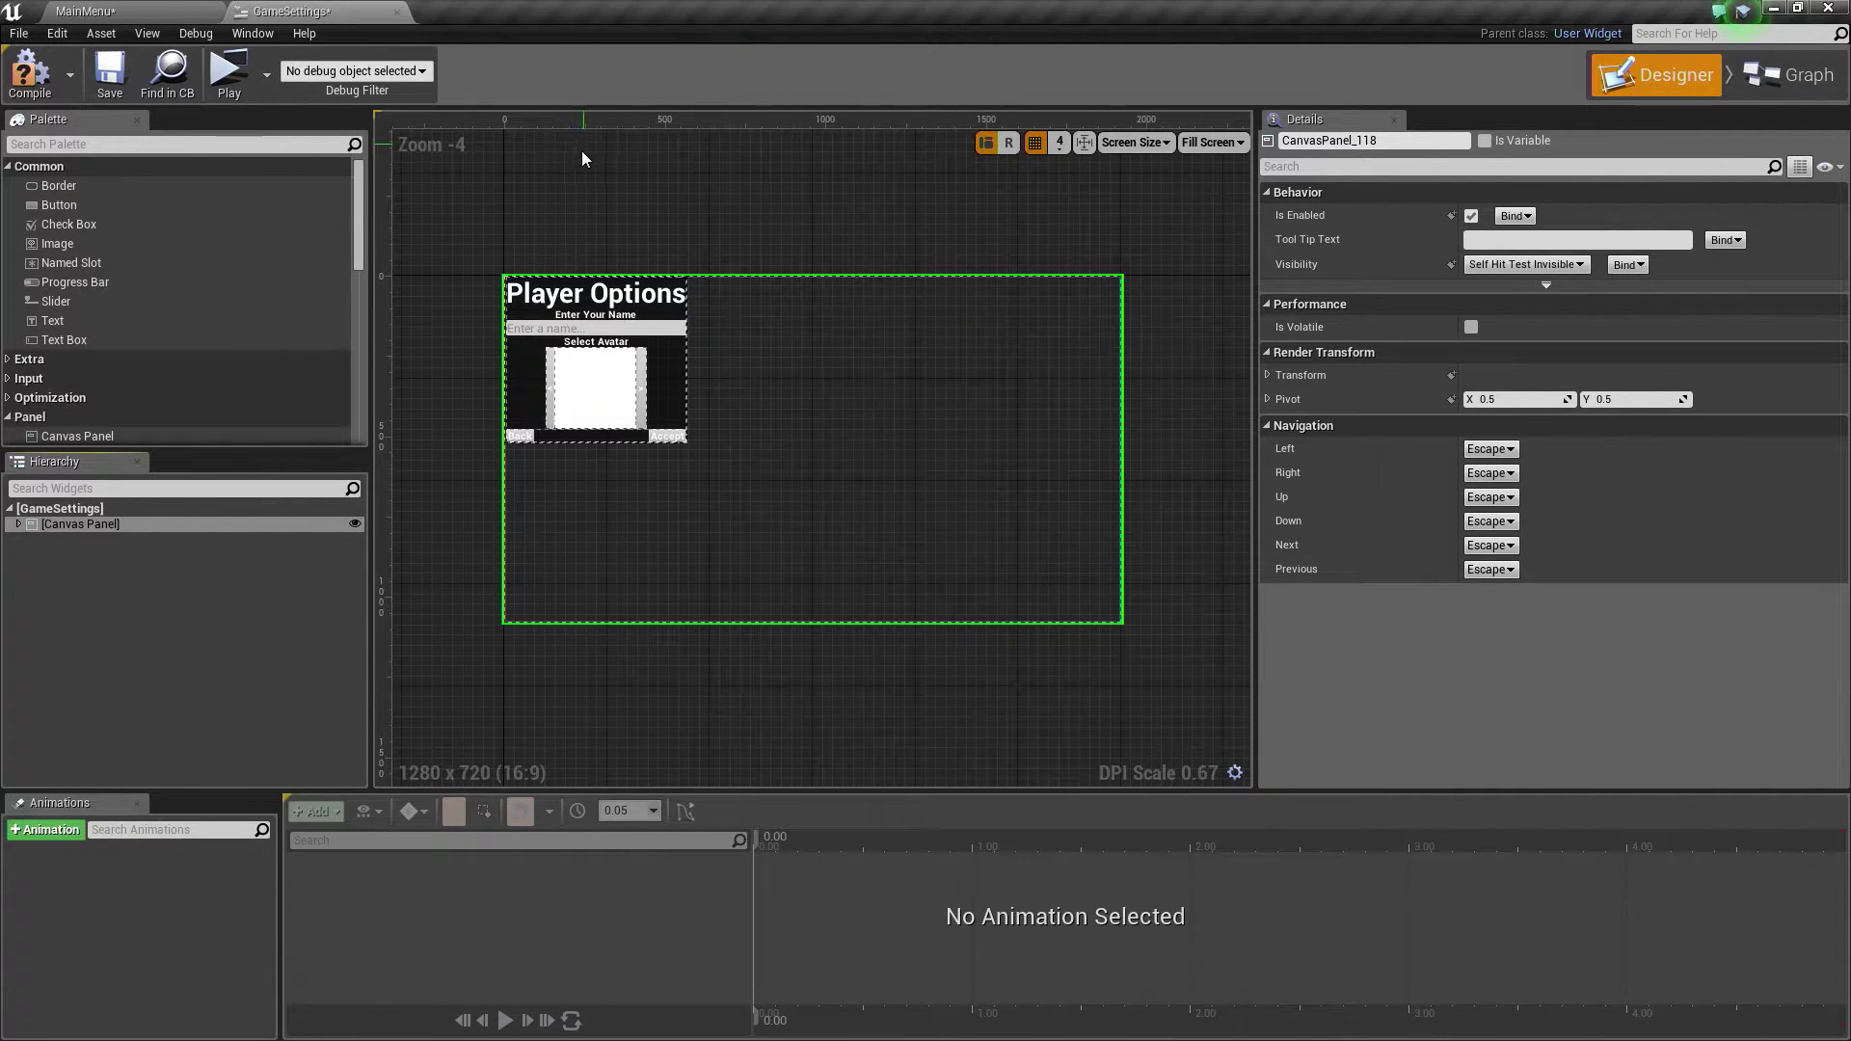
# Step: Move the pasted Player Options panel to the centre of the canvas
pyautogui.click(19, 527)
pyautogui.click(56, 540)
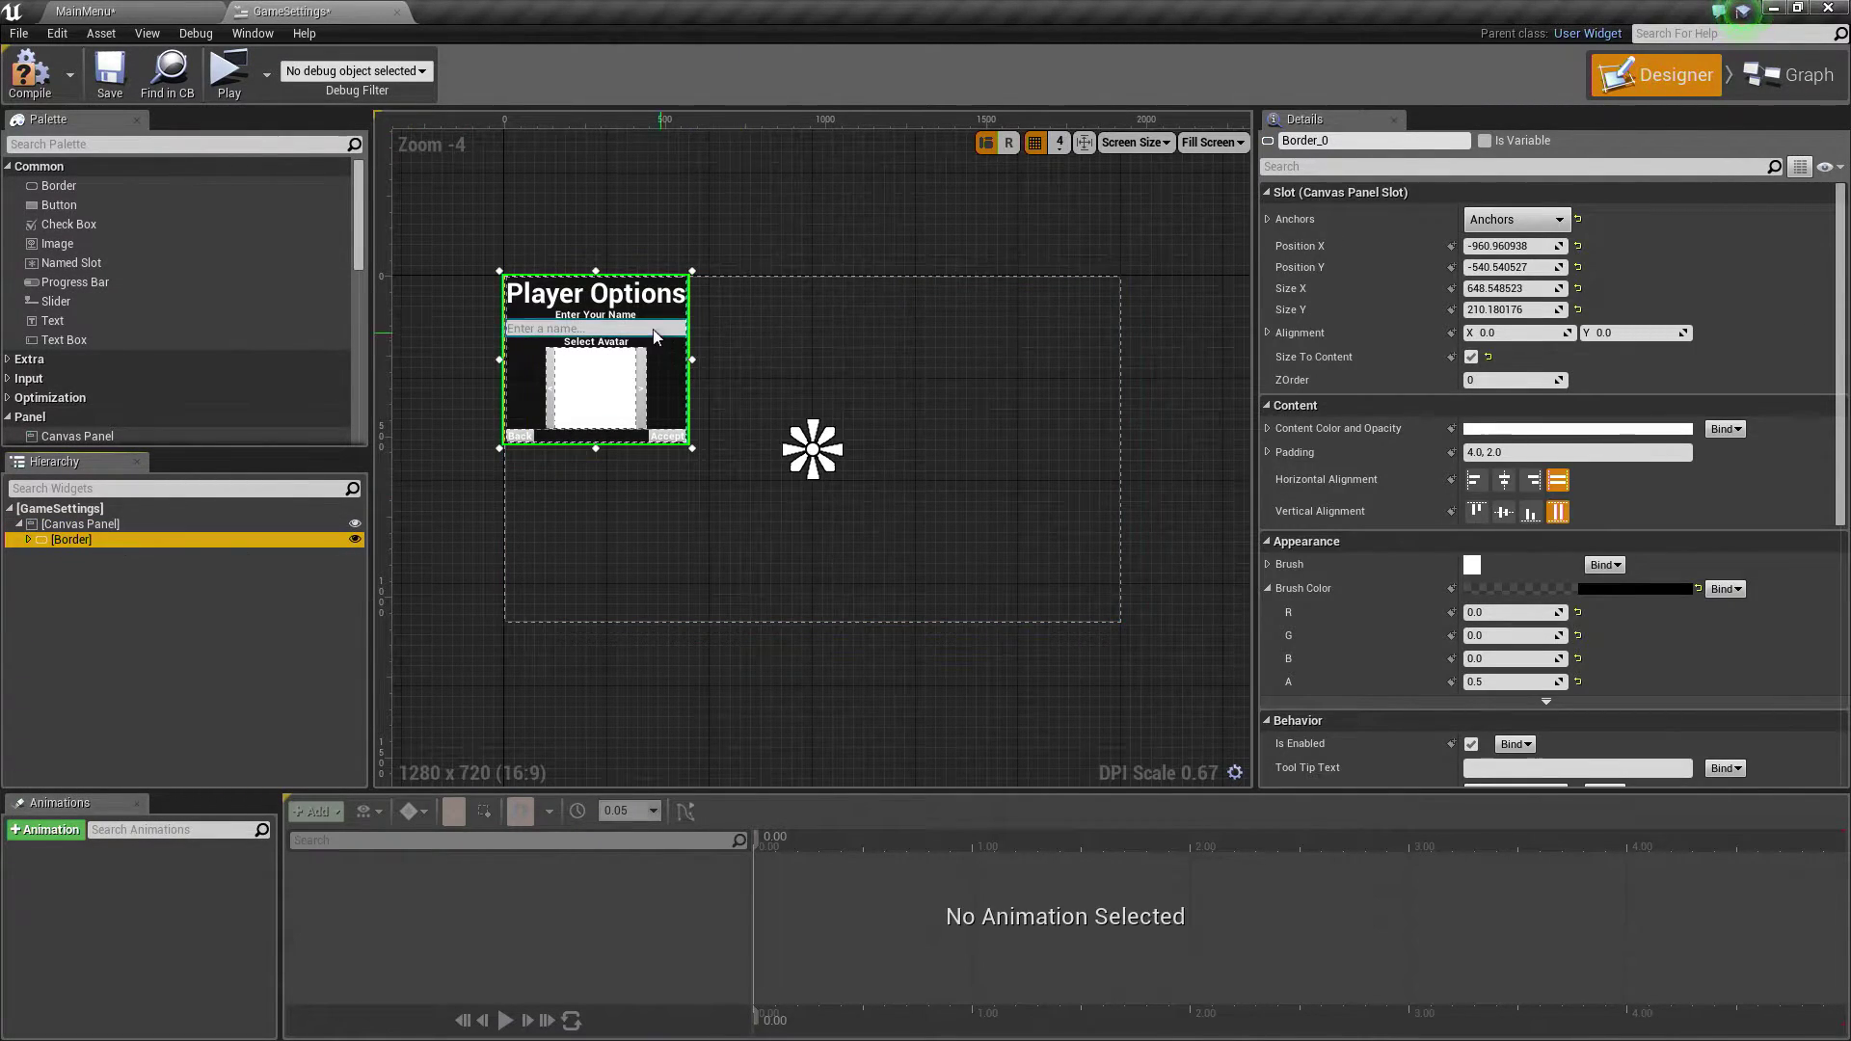
pyautogui.moveTo(659, 320); pyautogui.dragTo(847, 378)
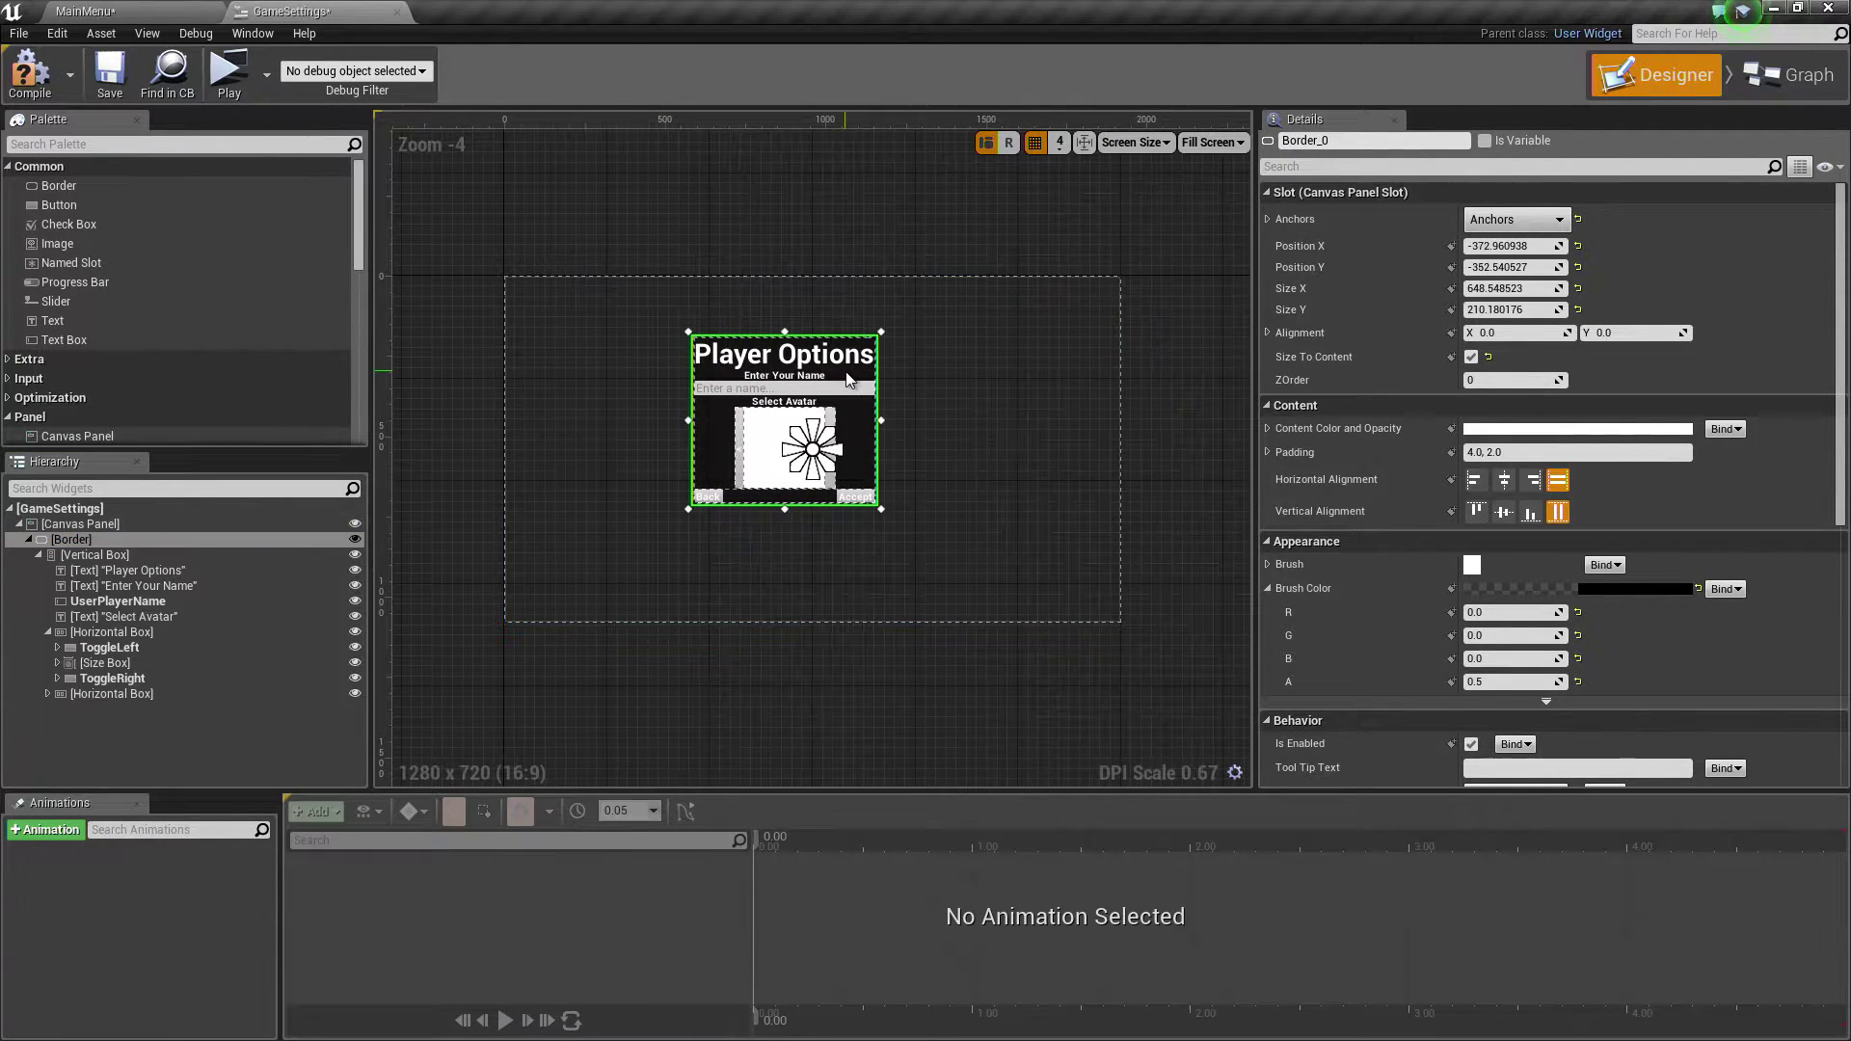
# Step: Delete the pasted Border and the Canvas Panel, leaving only the GameSettings root
pyautogui.click(96, 540)
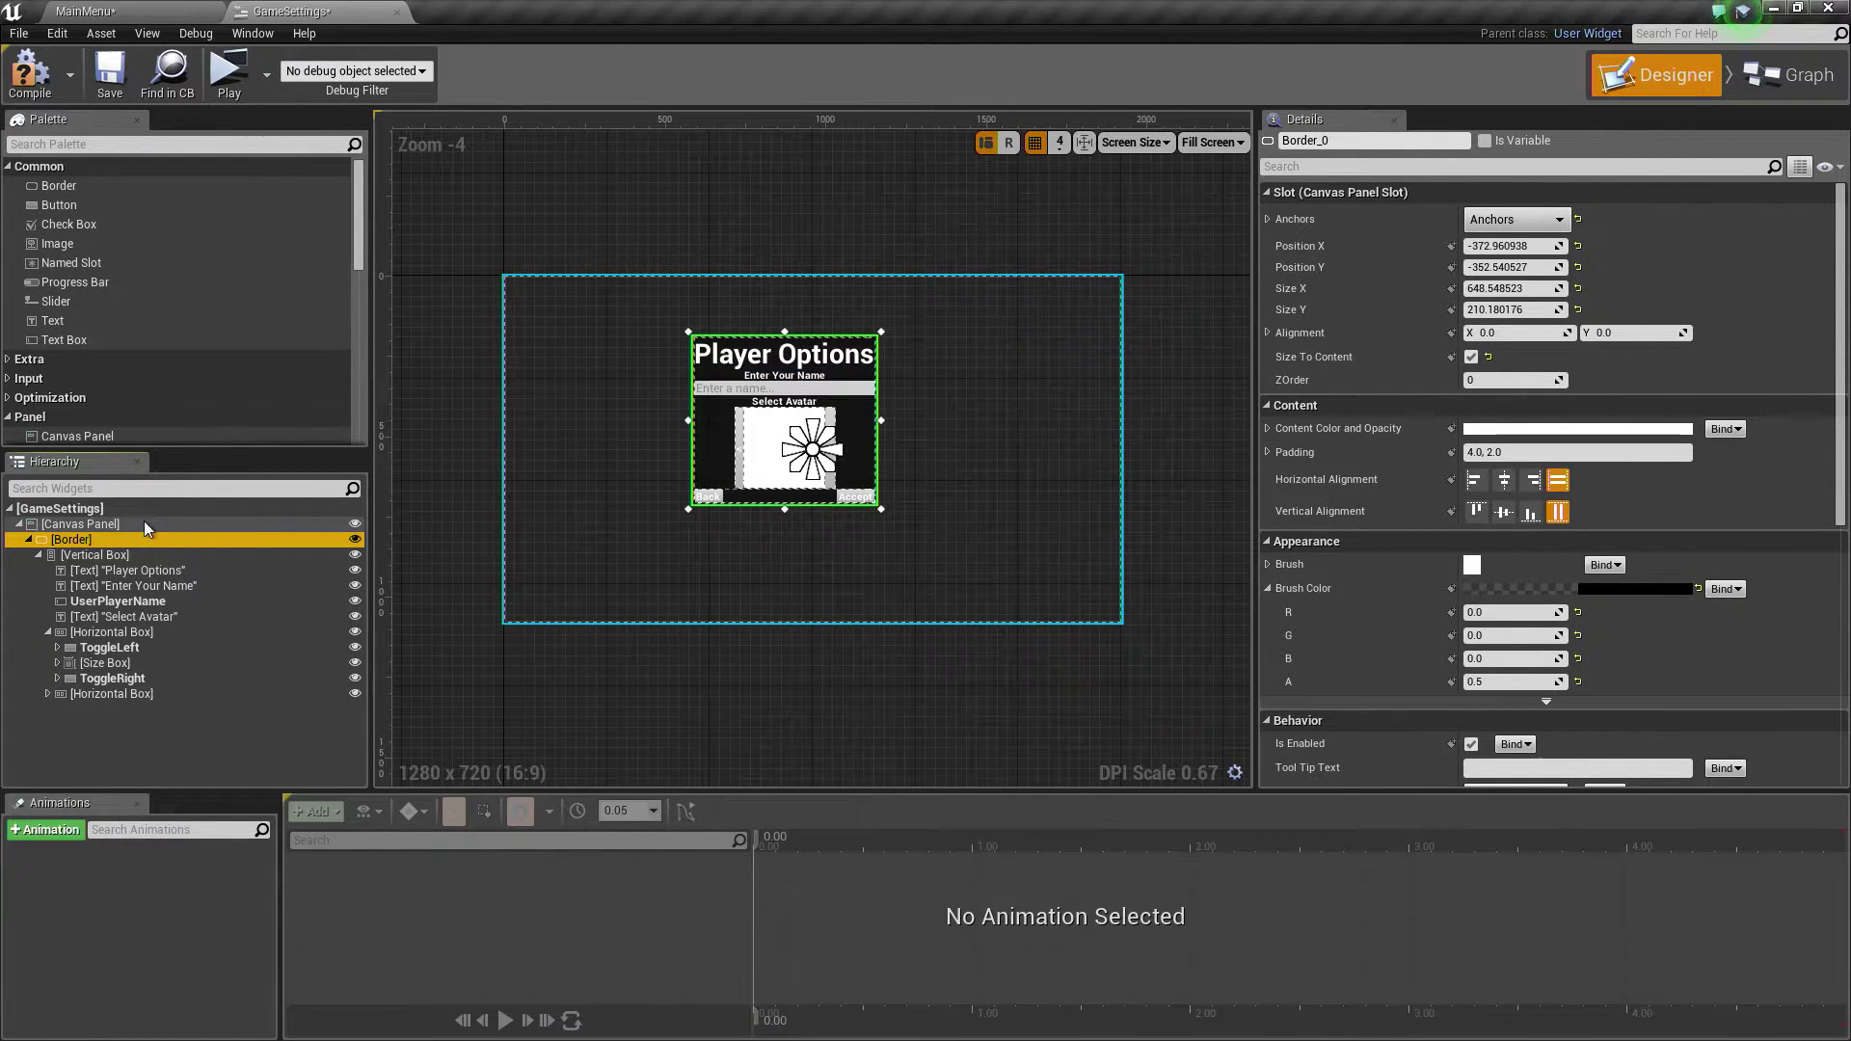
pyautogui.press('Delete')
pyautogui.click(102, 521)
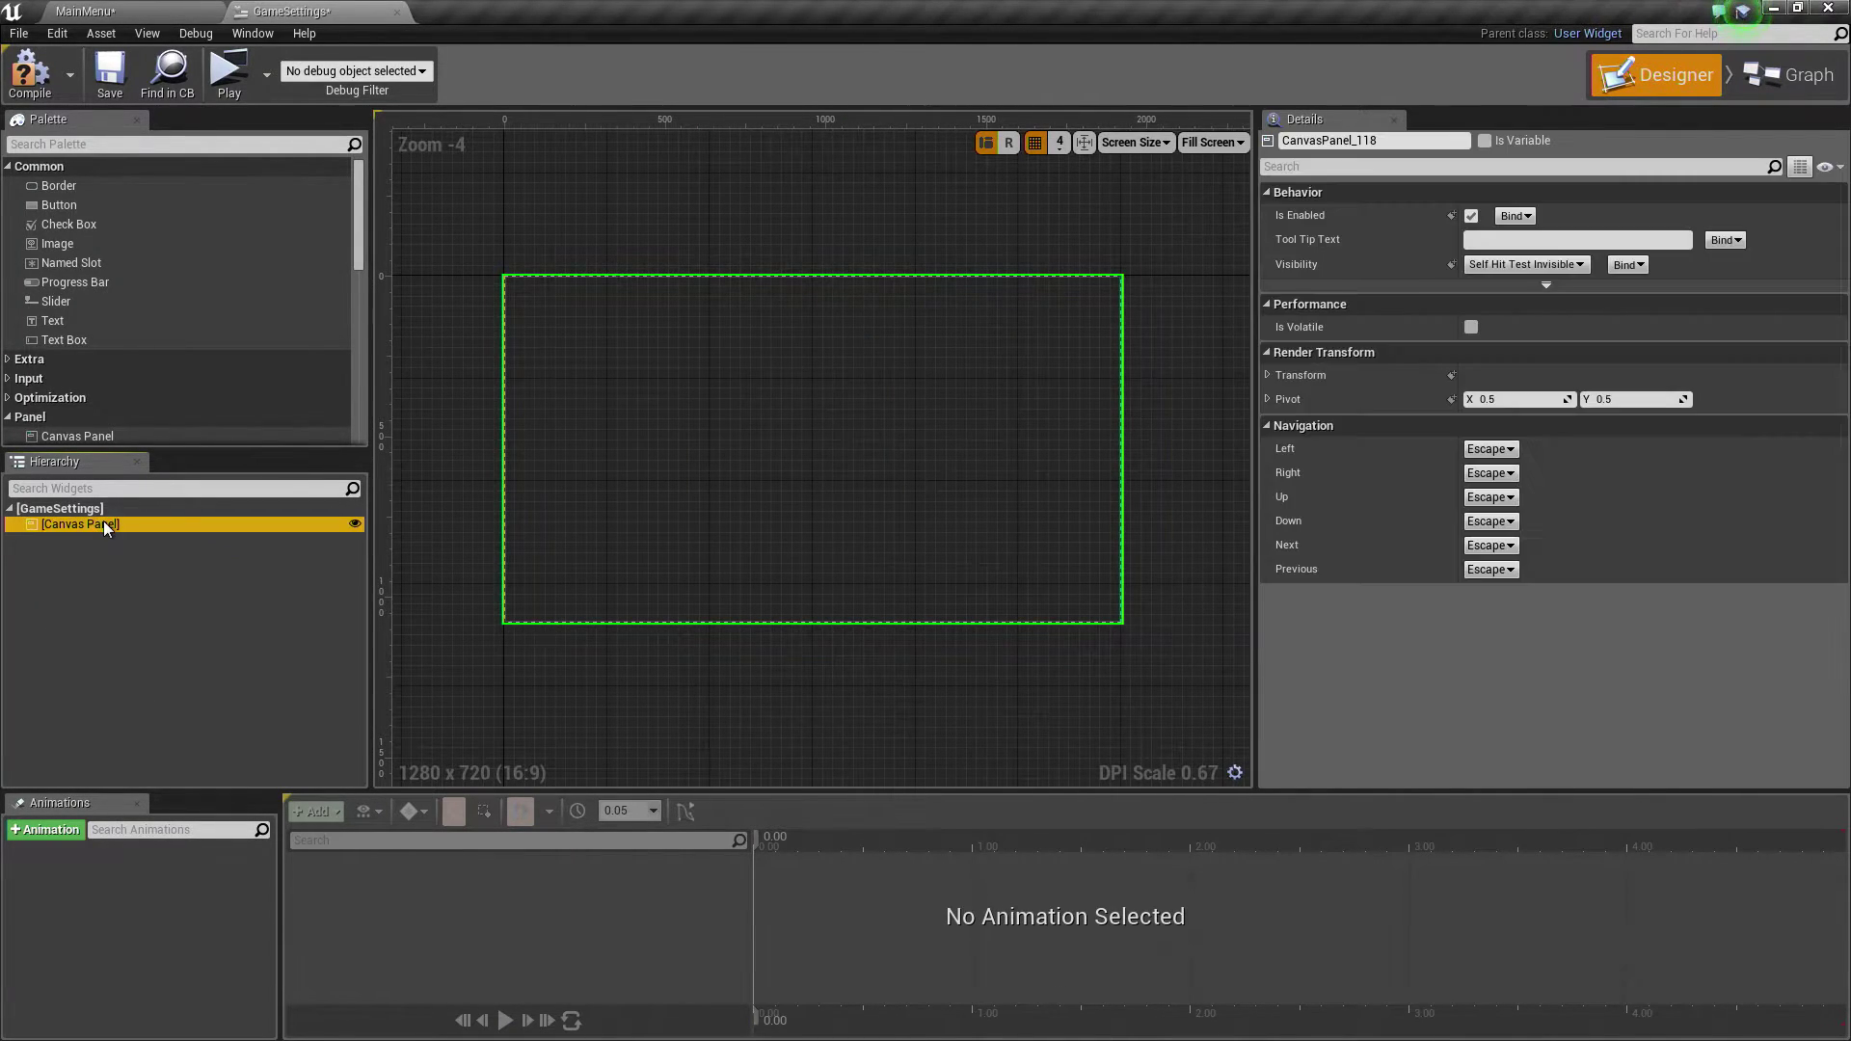
pyautogui.press('Delete')
pyautogui.click(79, 510)
# Step: Paste the Border tree as the widget root and change its title text to 'Game Settings'
pyautogui.rightClick(79, 511)
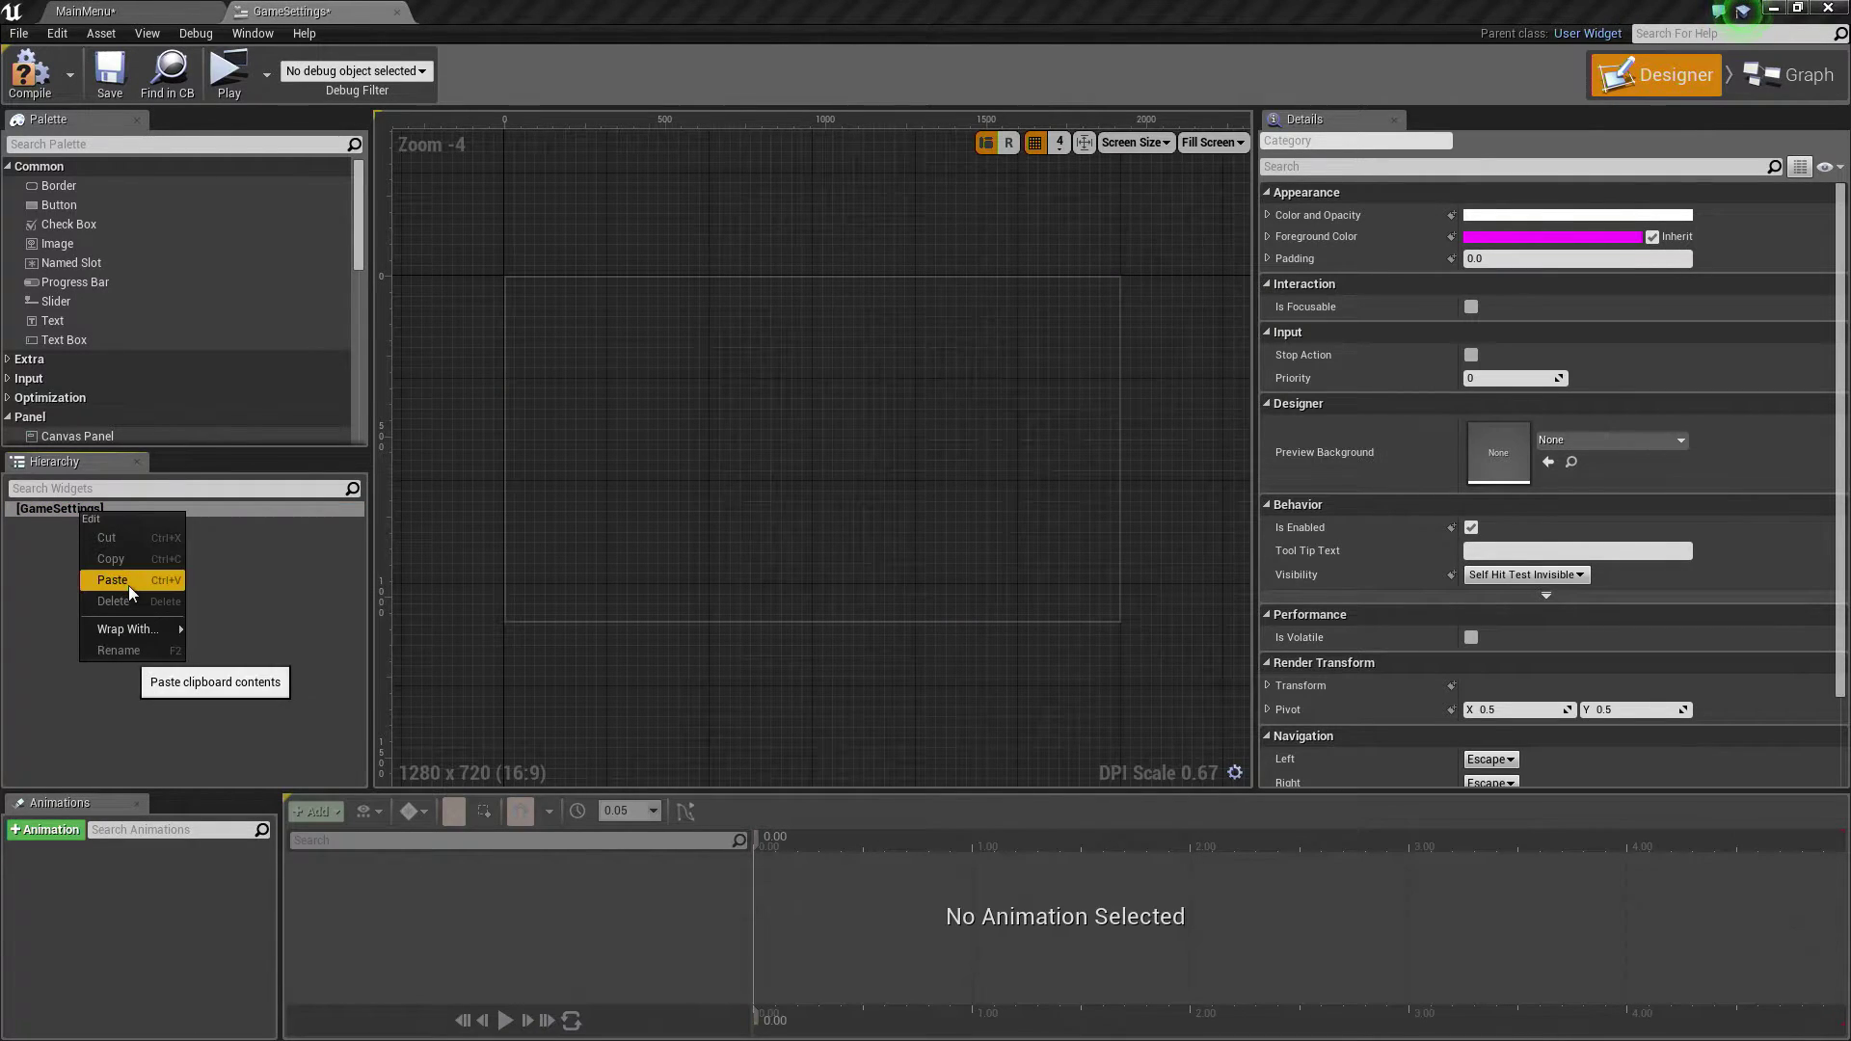
pyautogui.click(129, 586)
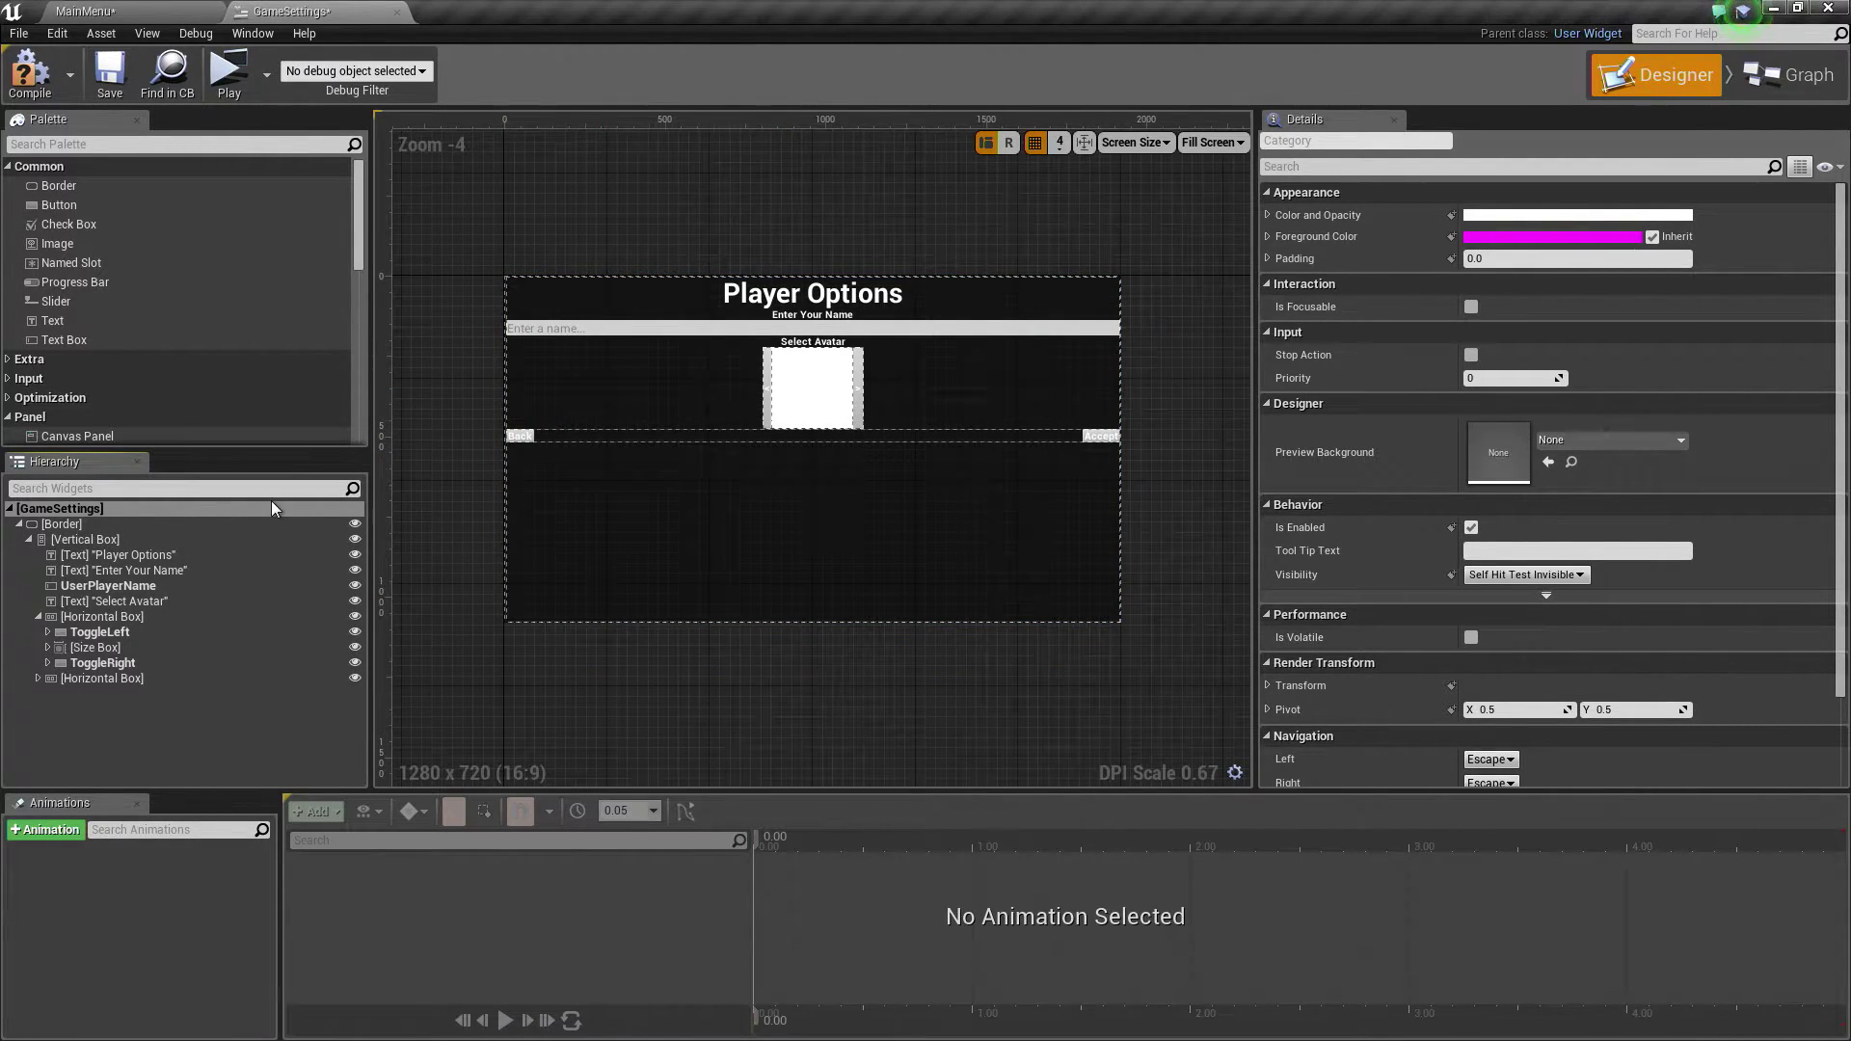
pyautogui.click(211, 554)
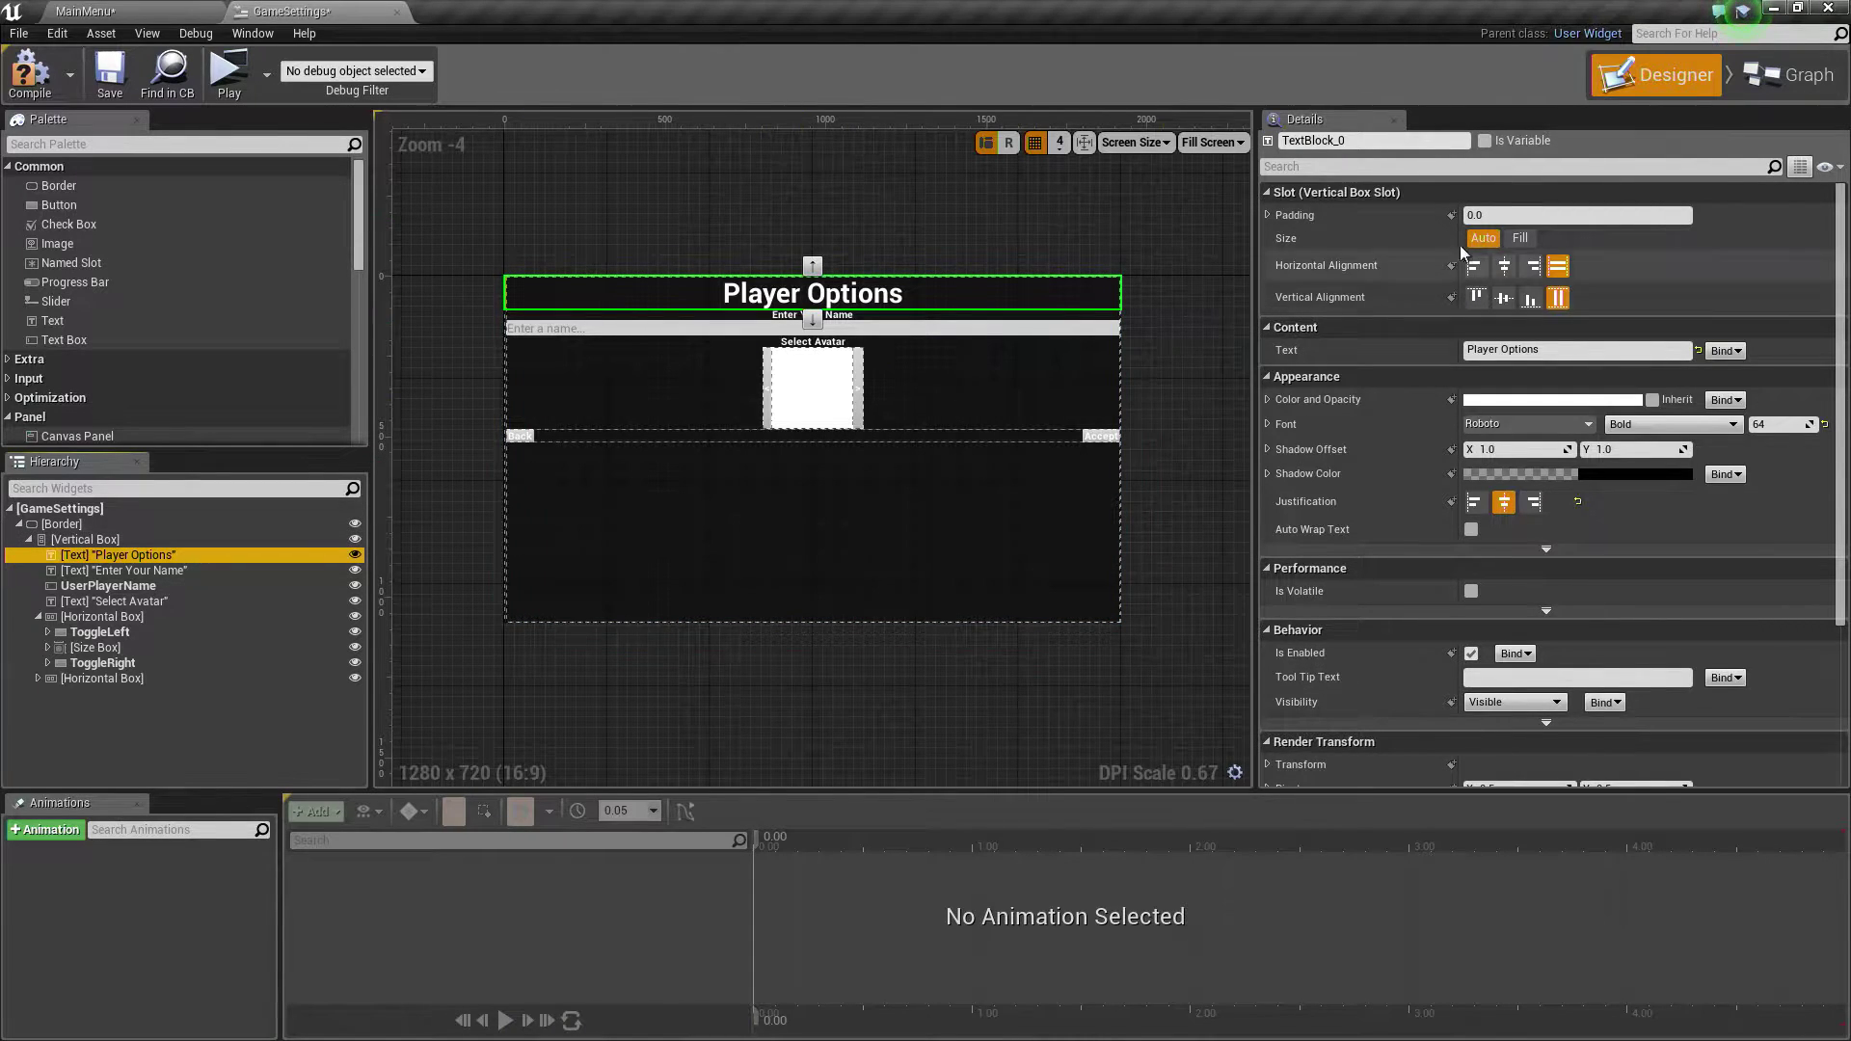
pyautogui.click(1575, 350)
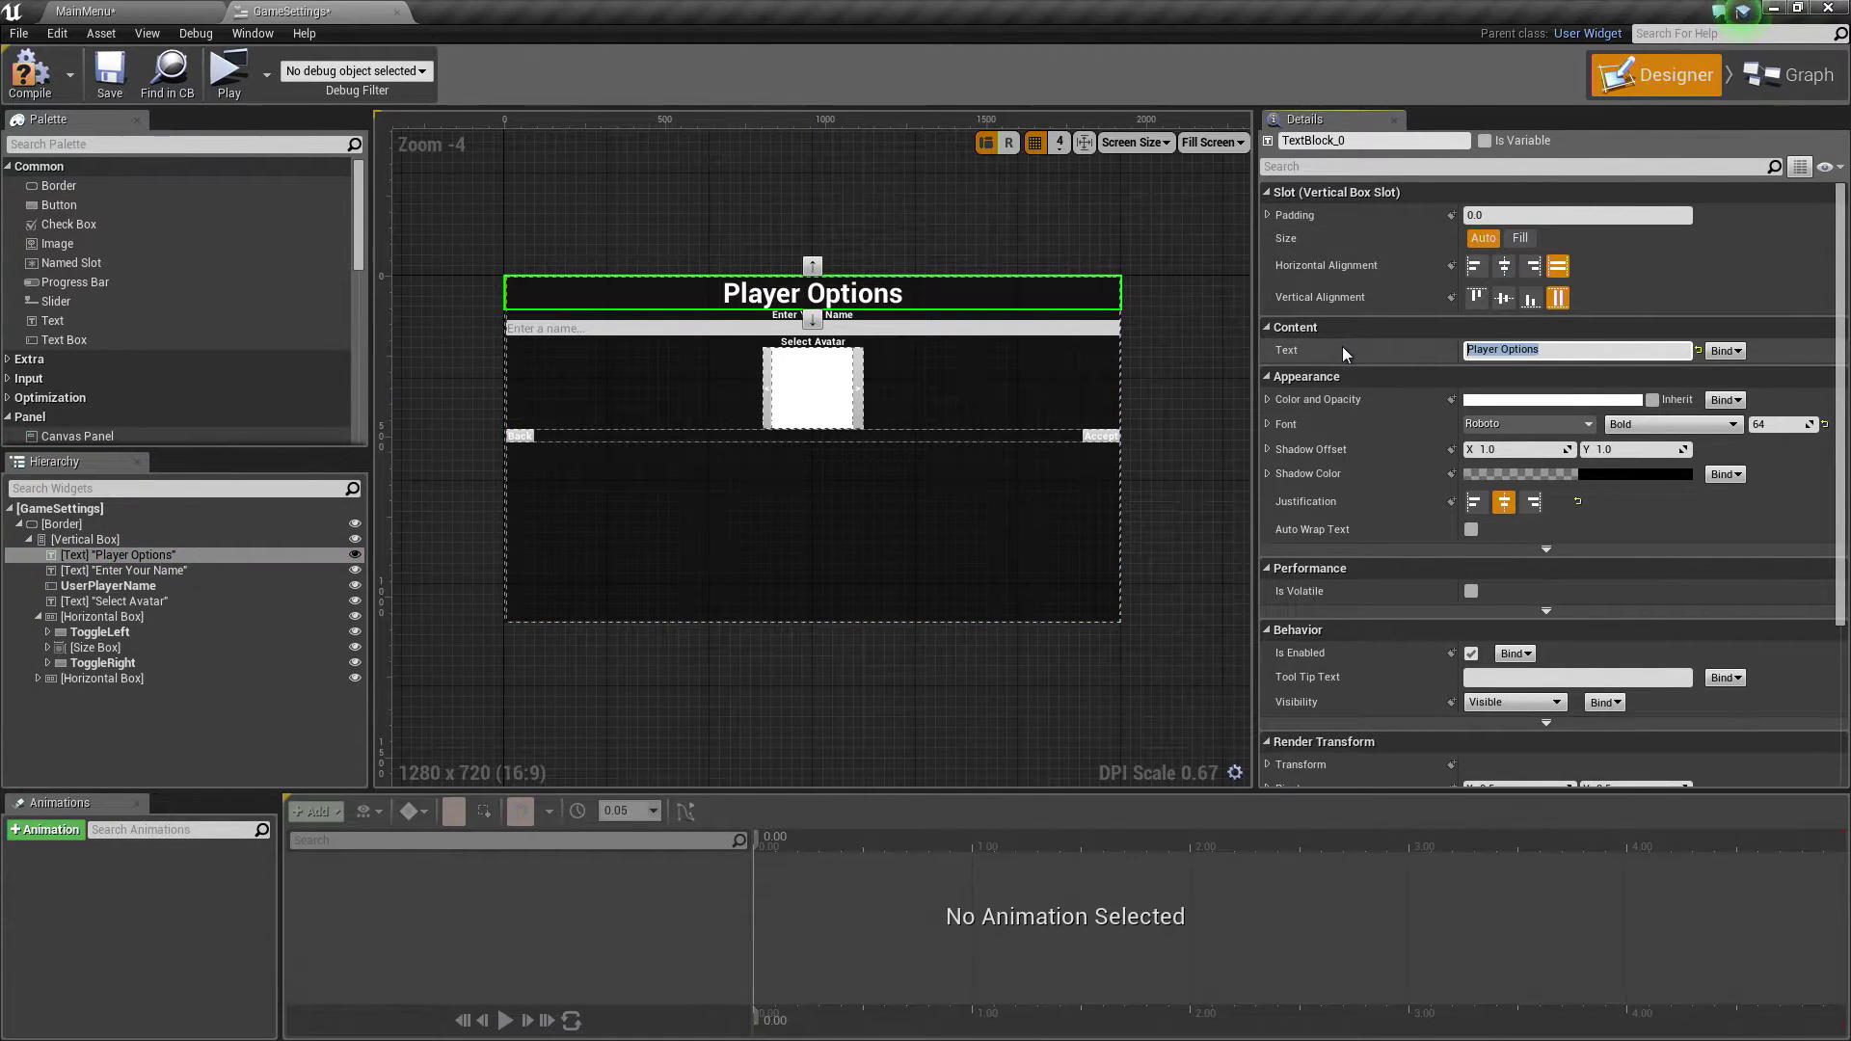
pyautogui.write('Game Settings')
pyautogui.press('Return')
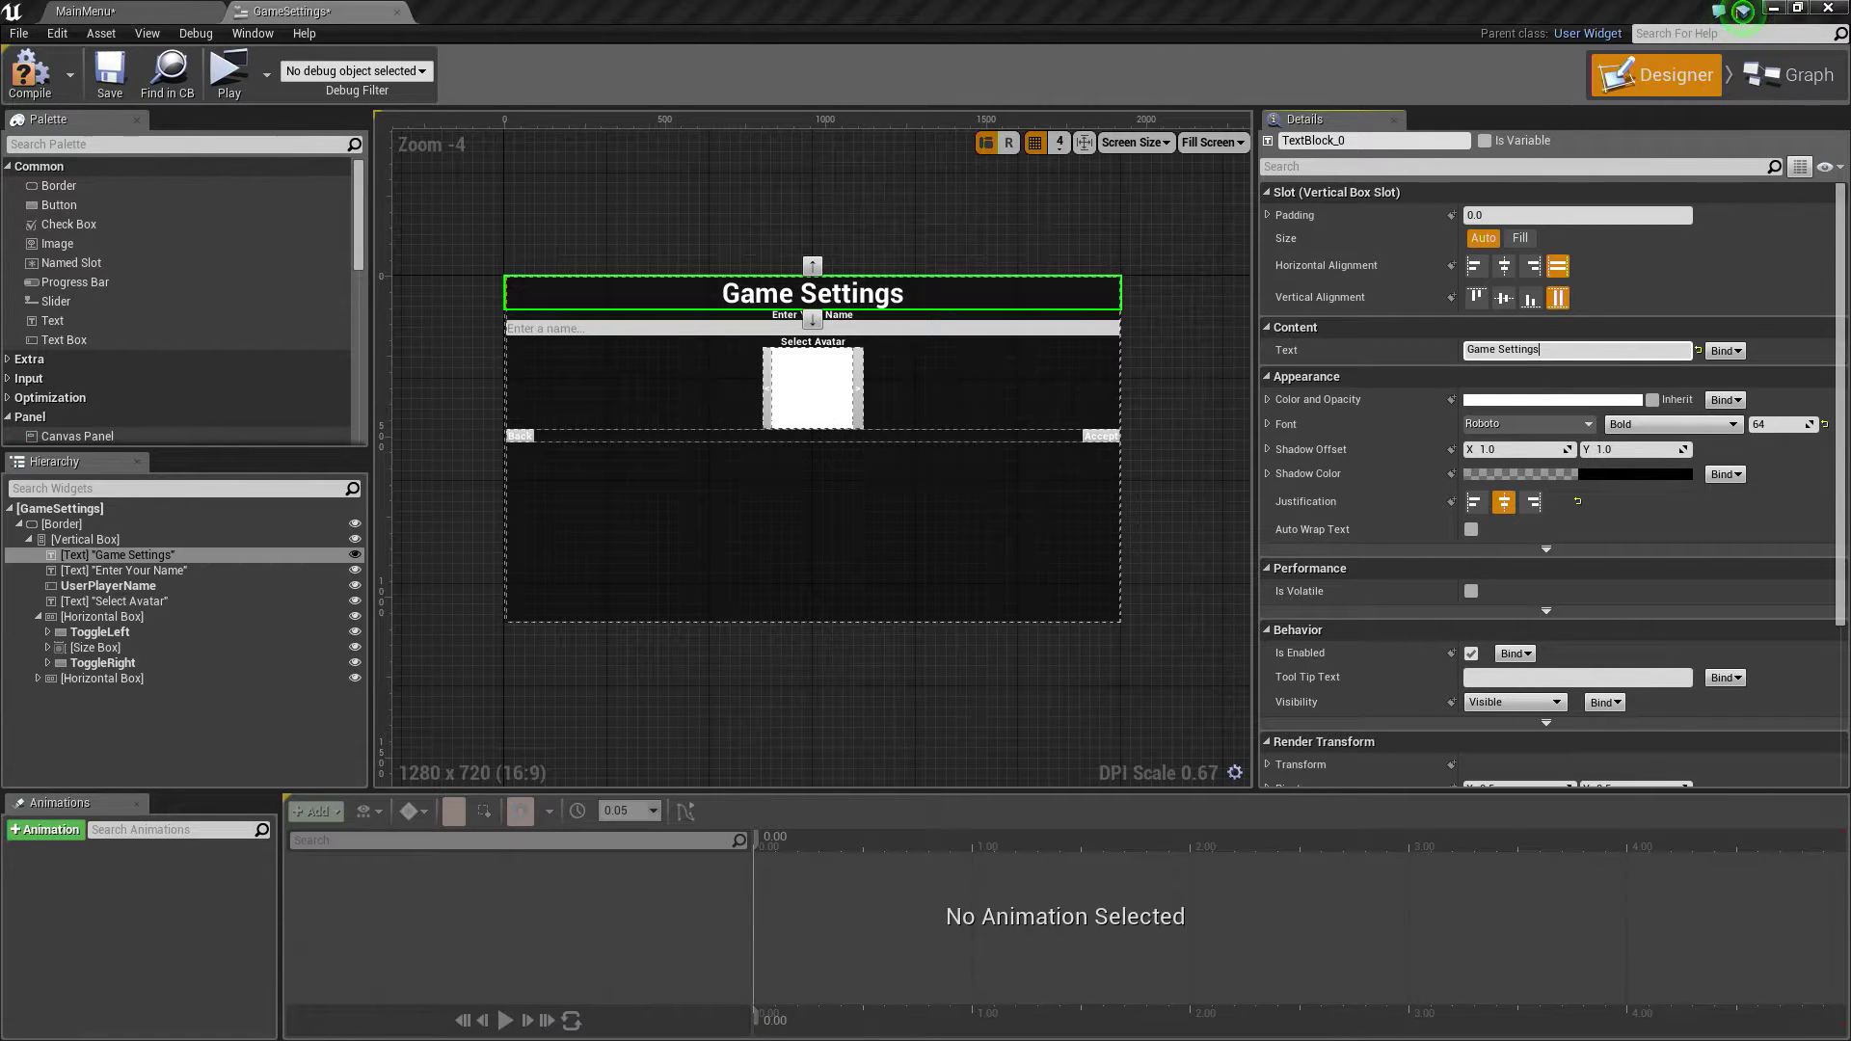
# Step: Wrap the 'Game Settings' title text in a new Horizontal Box
pyautogui.click(133, 559)
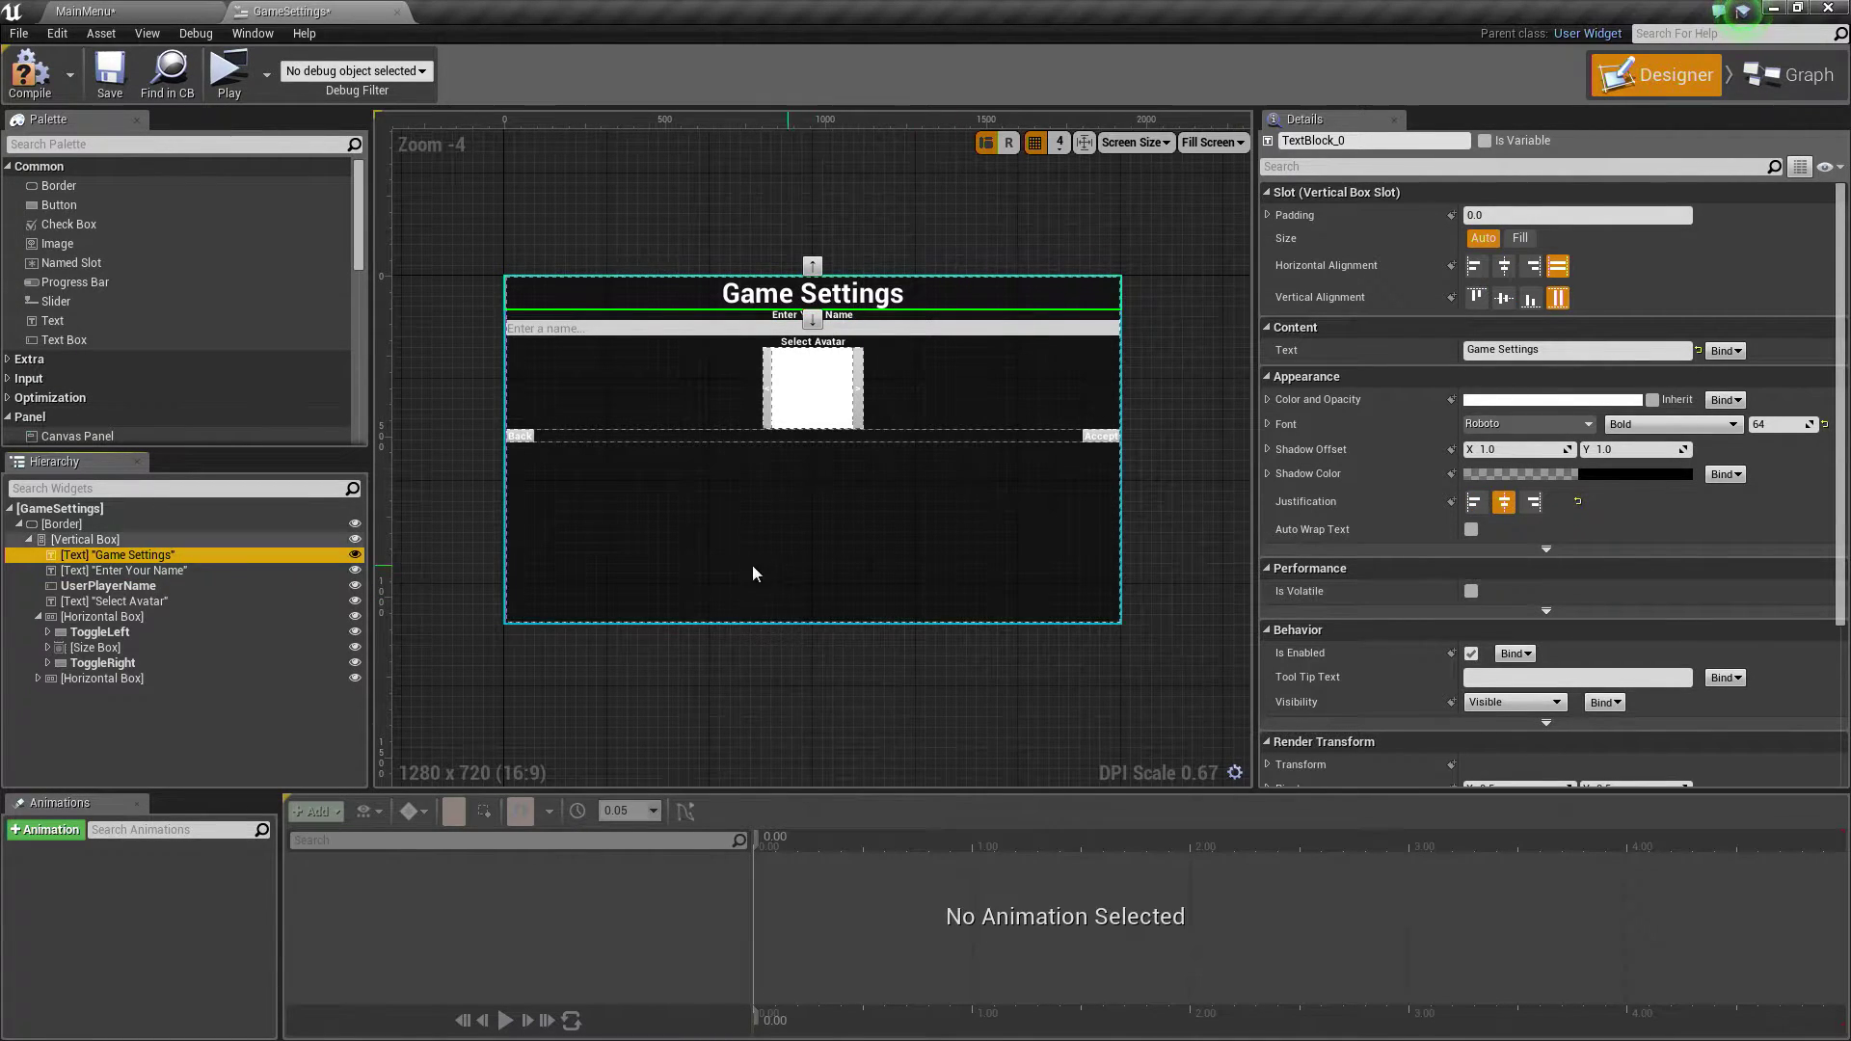
pyautogui.rightClick(152, 554)
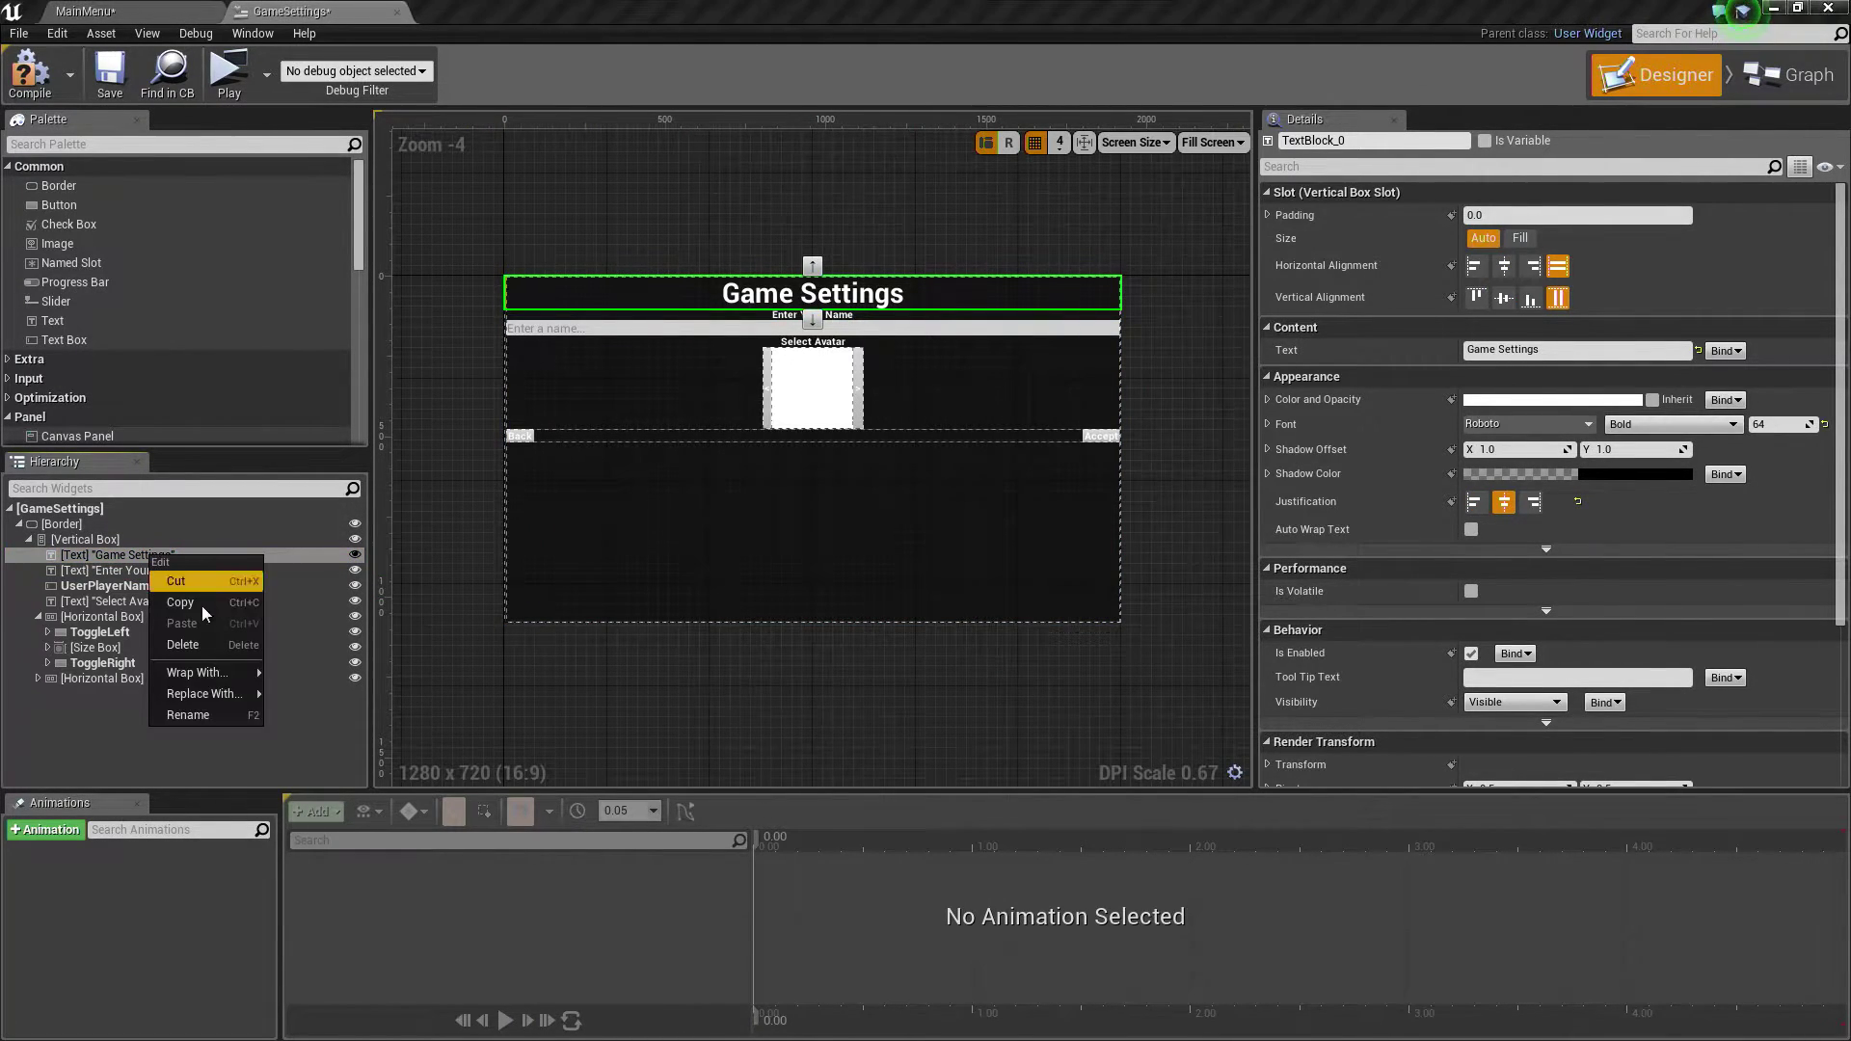
pyautogui.moveTo(199, 674)
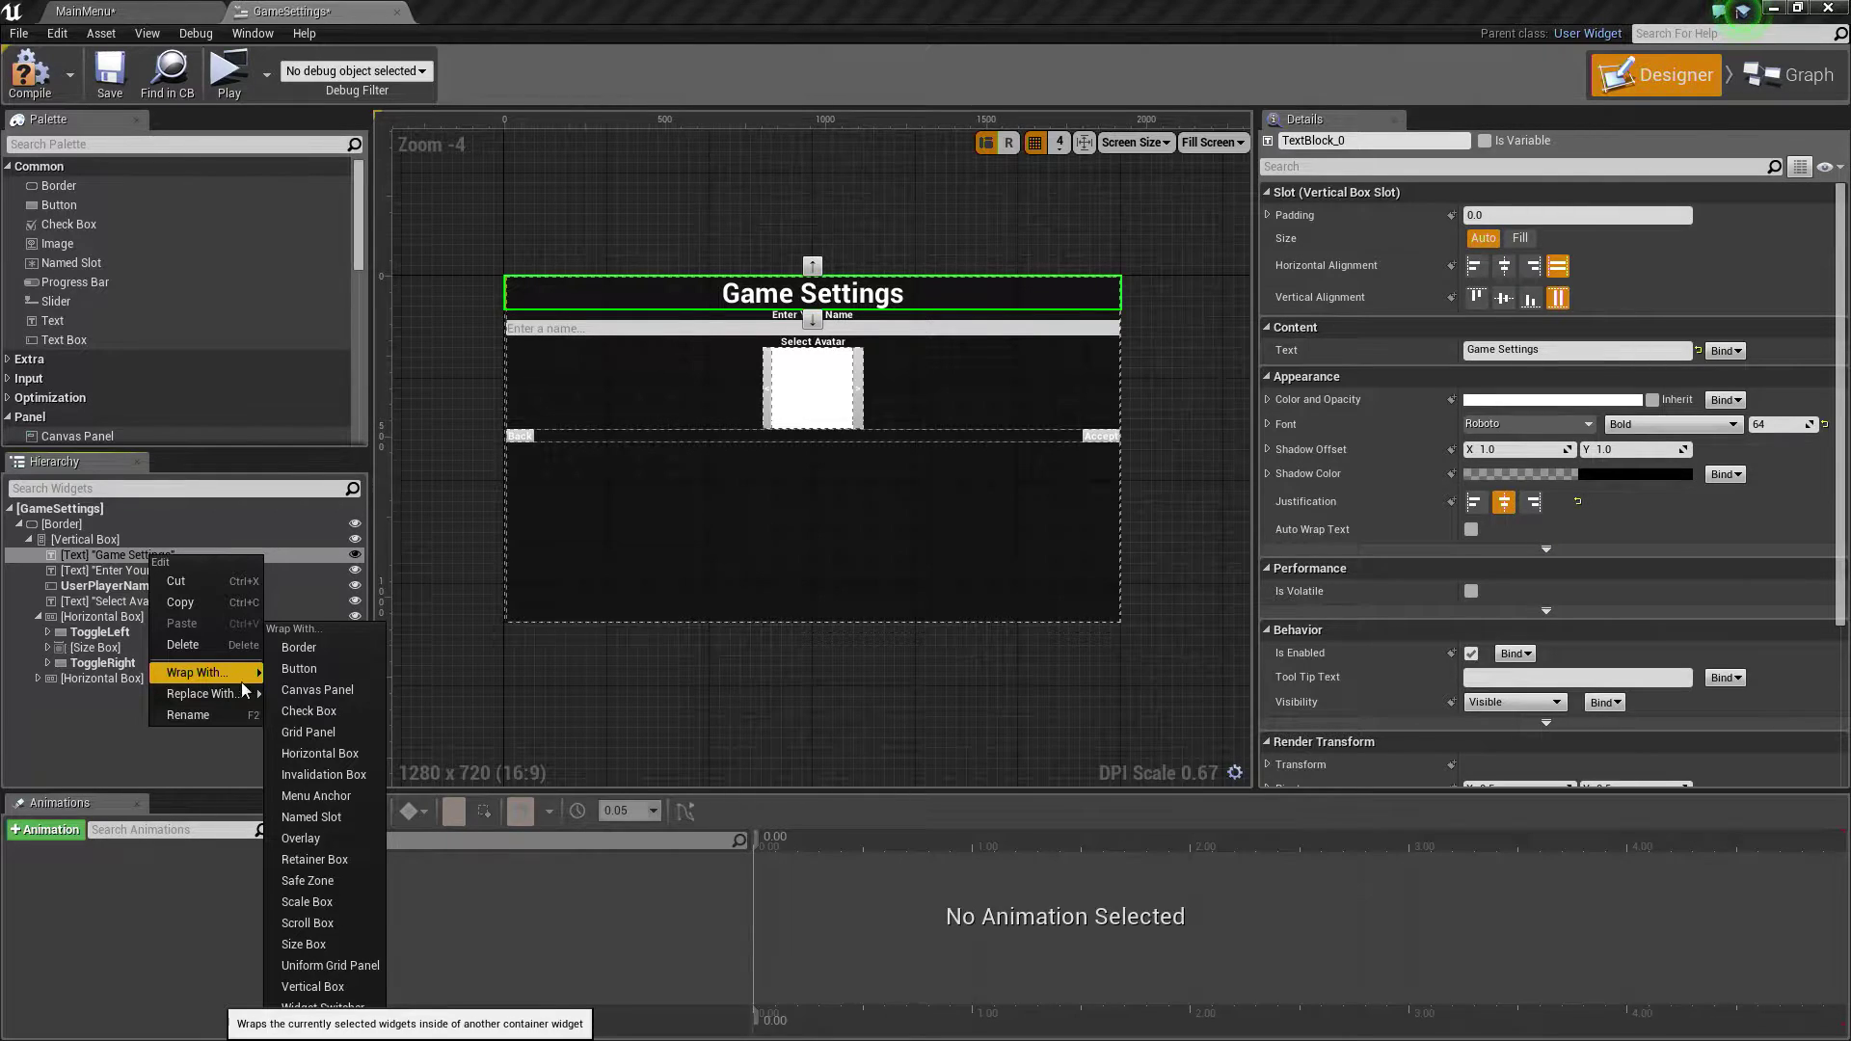
pyautogui.click(345, 752)
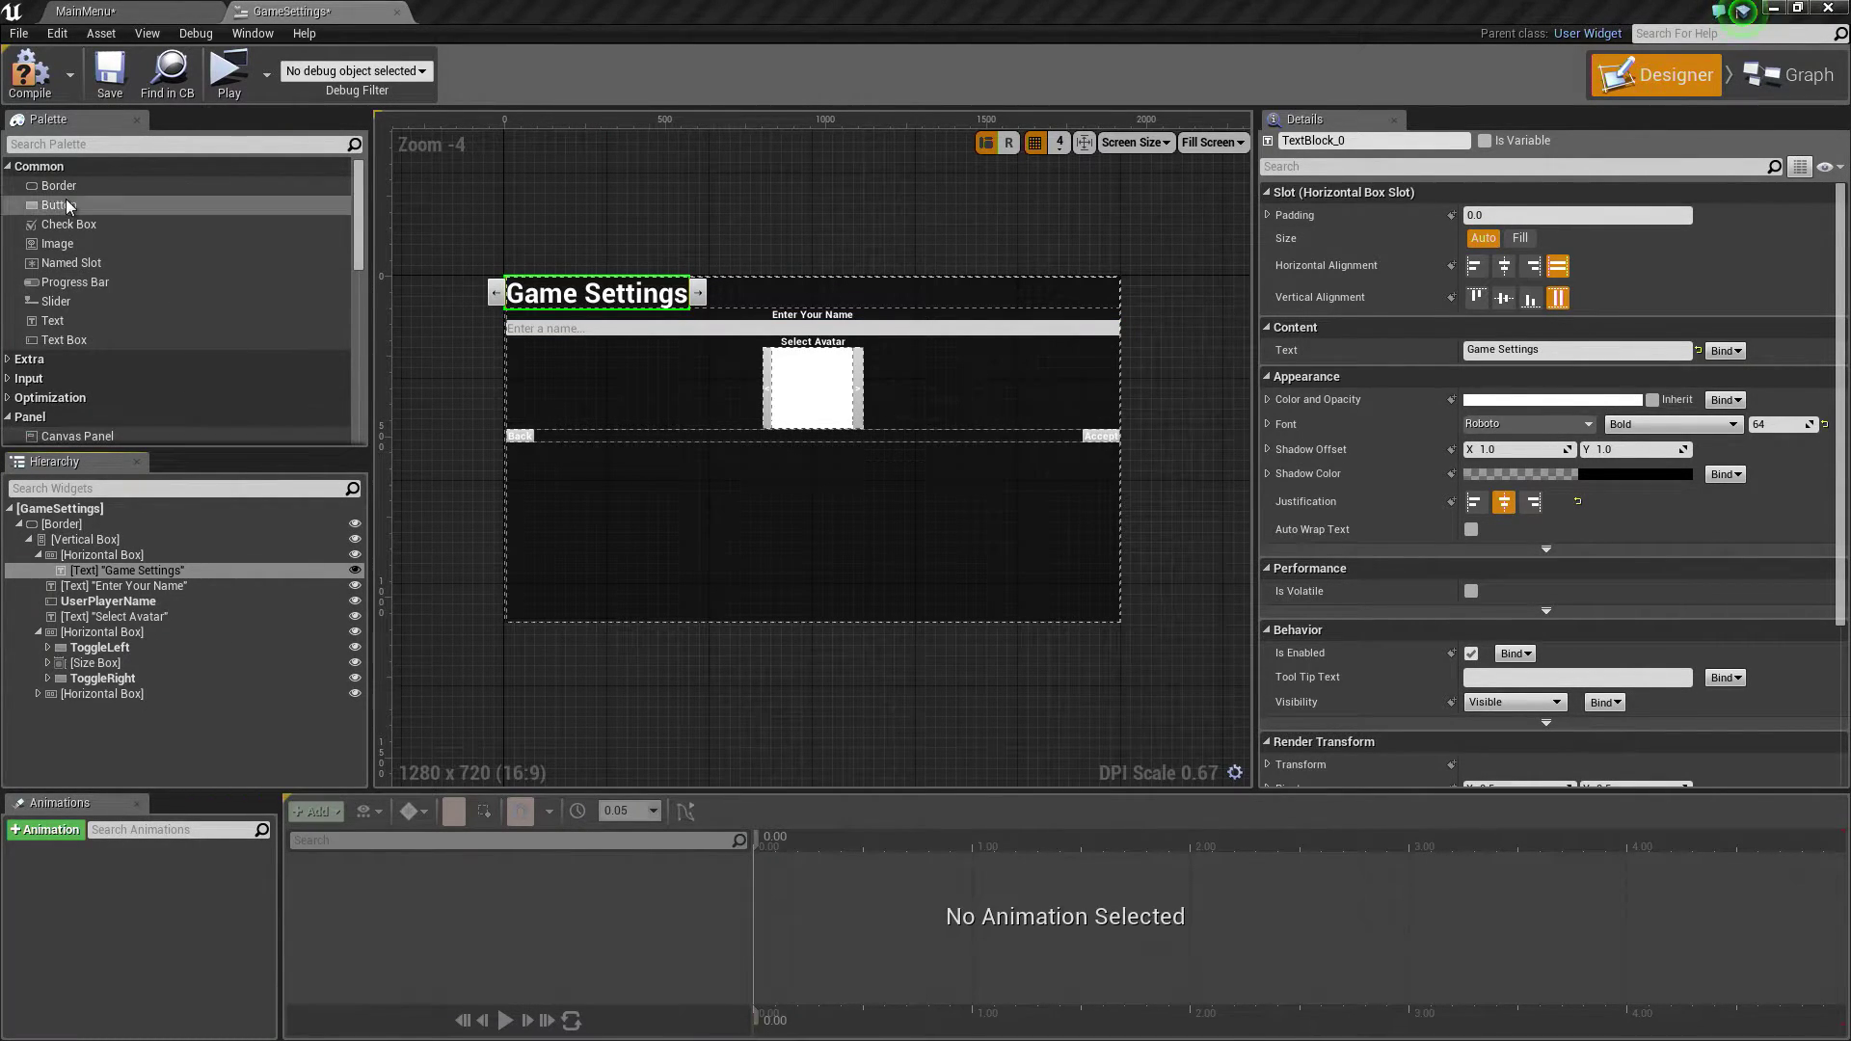
# Step: Add two Buttons to the title row, each containing a Text label
pyautogui.moveTo(58, 206); pyautogui.dragTo(101, 585)
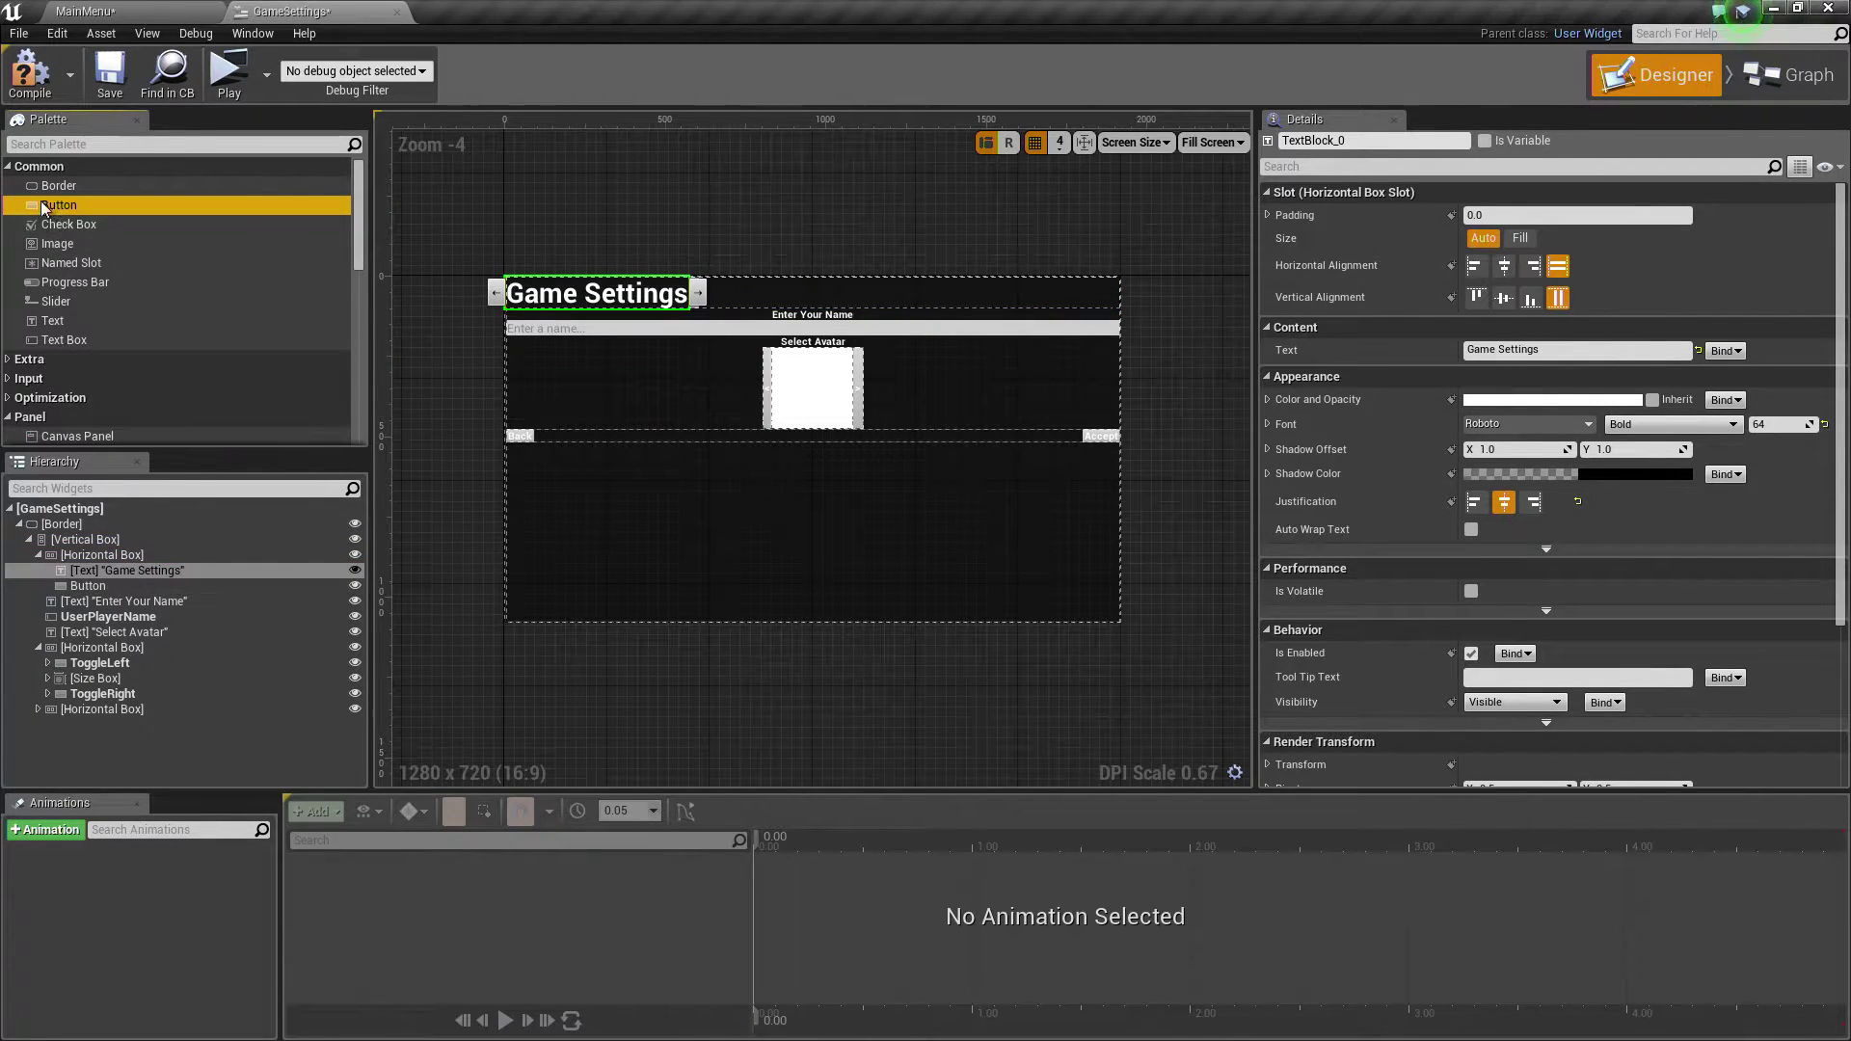
pyautogui.moveTo(57, 205); pyautogui.dragTo(94, 564)
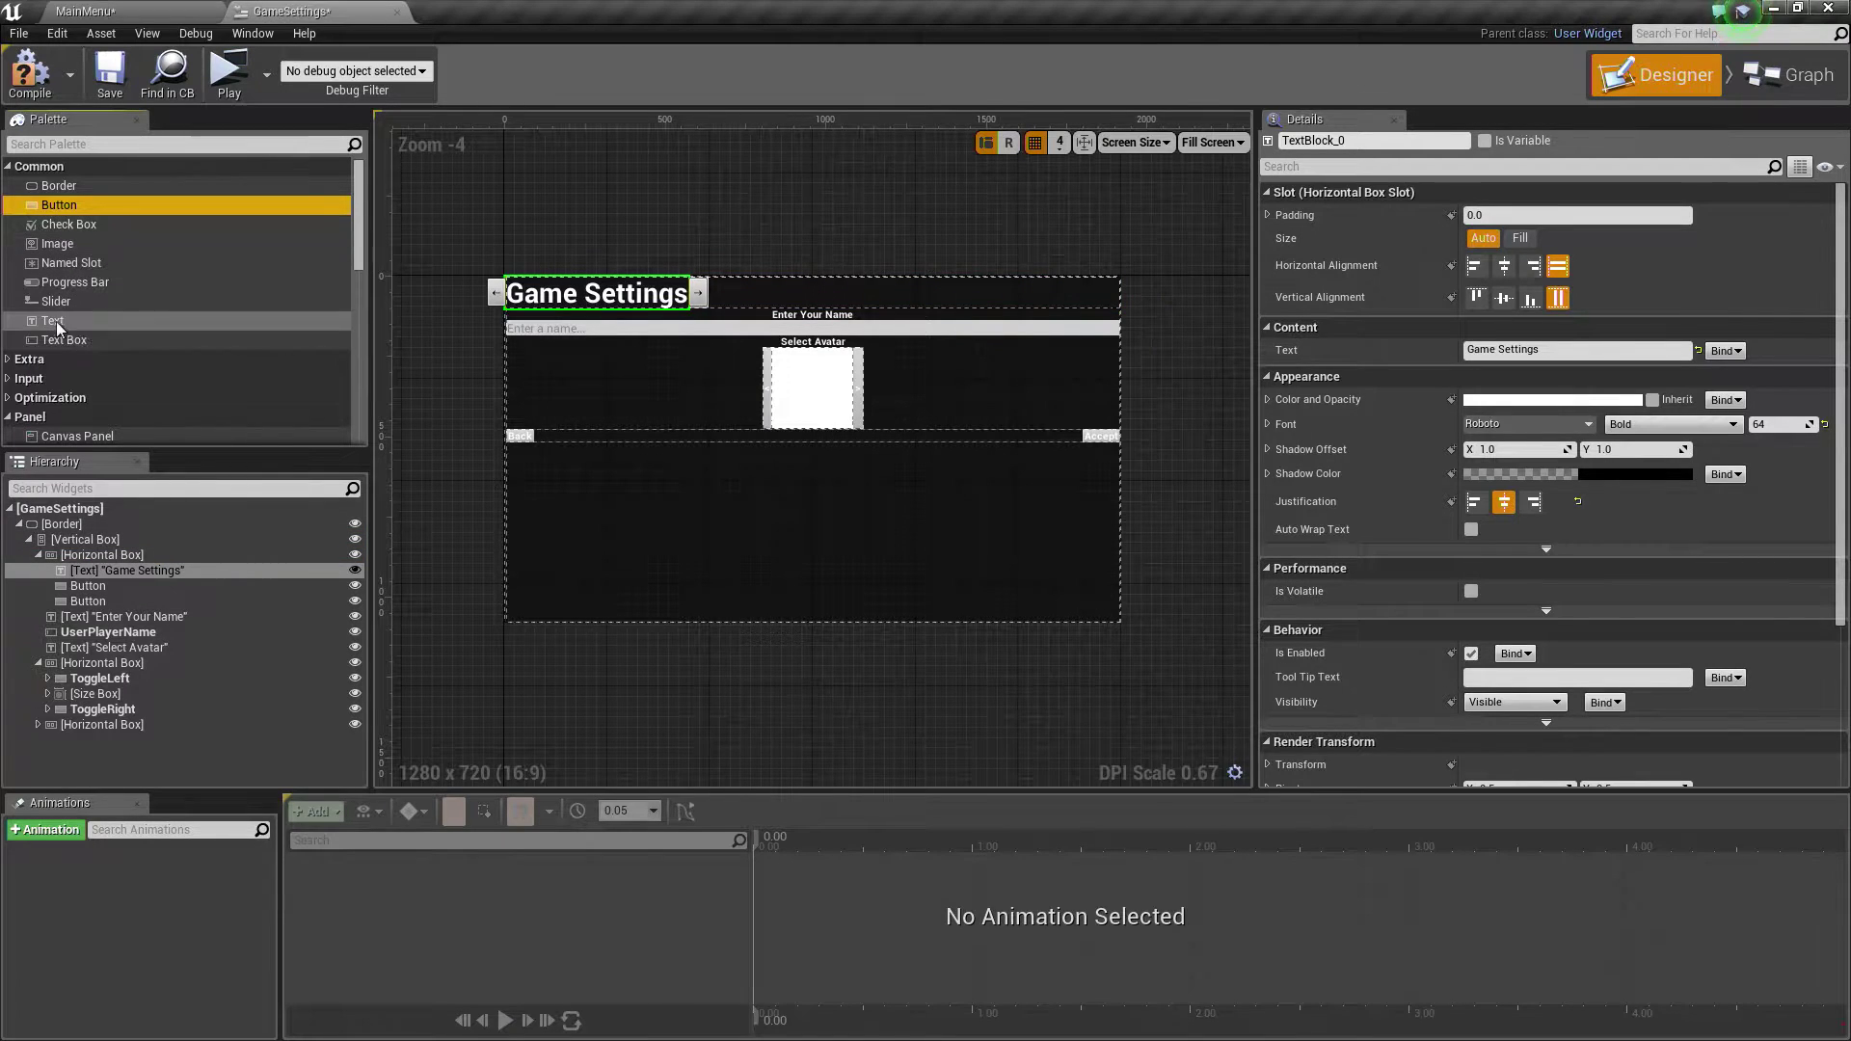
pyautogui.moveTo(57, 330); pyautogui.dragTo(89, 586)
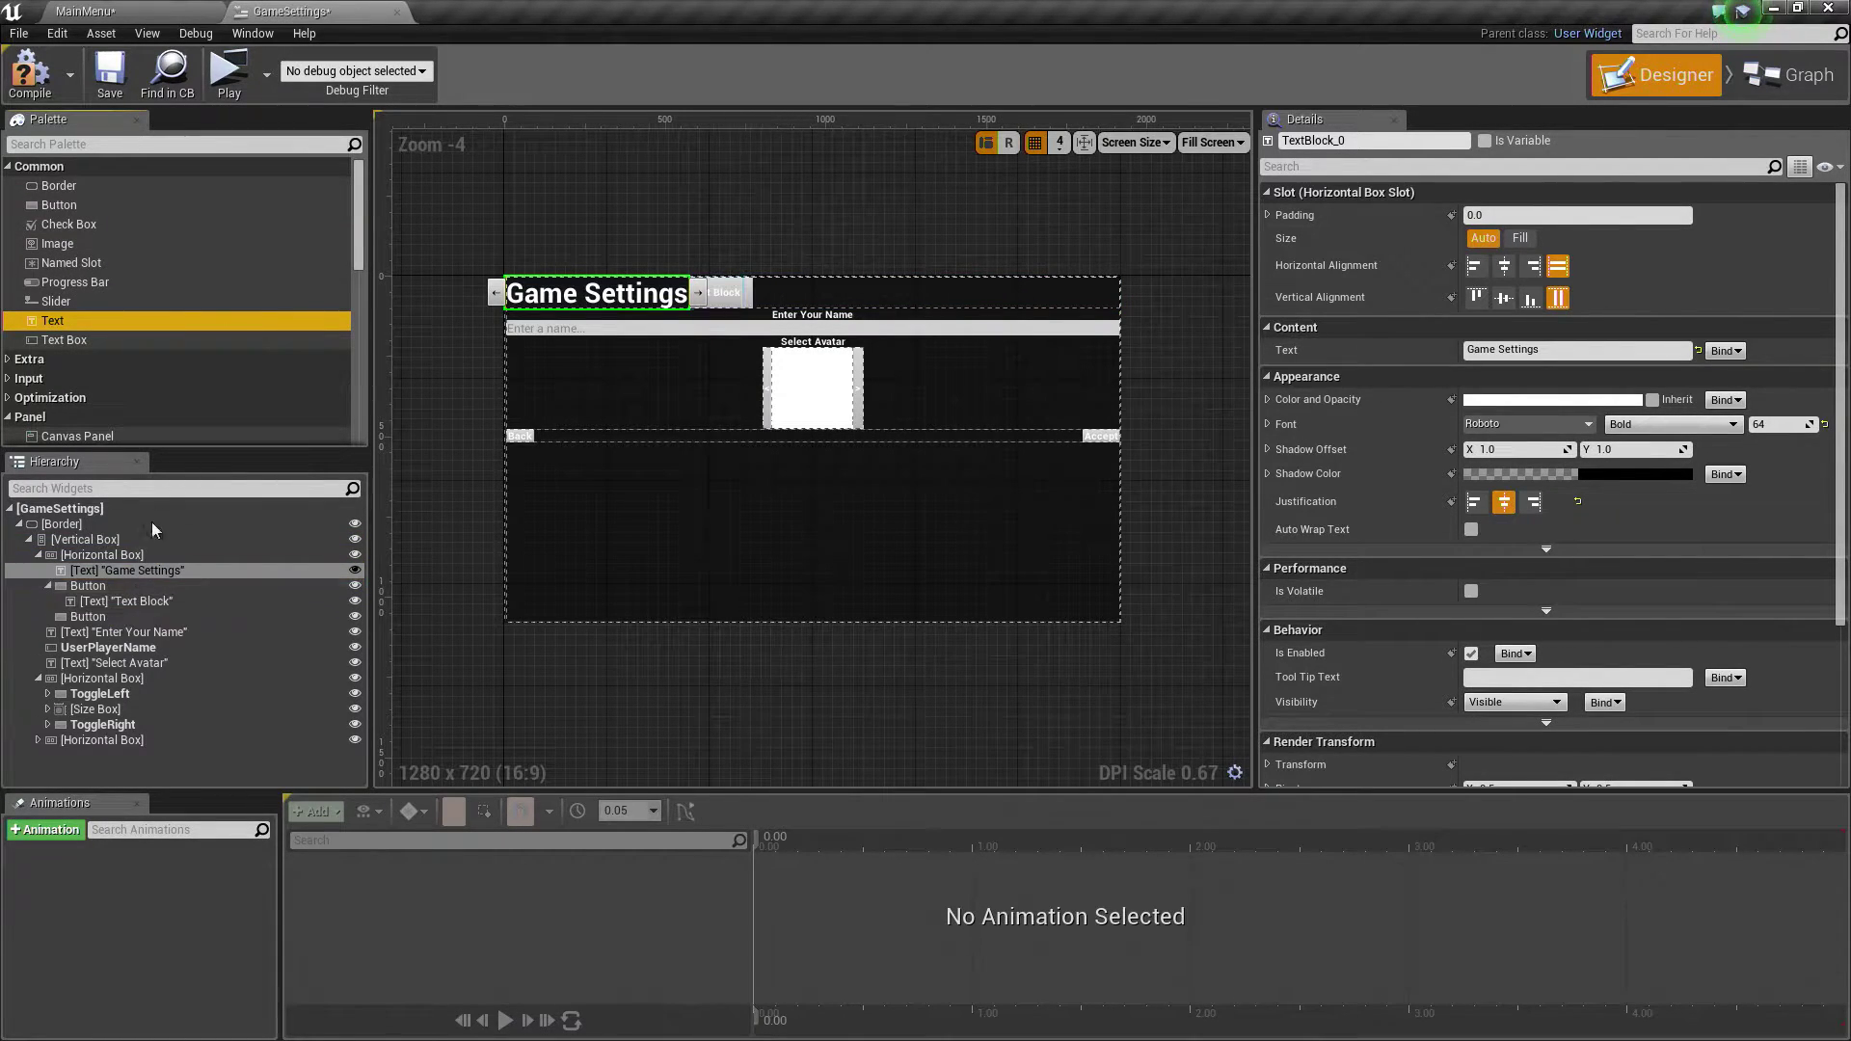
pyautogui.moveTo(50, 322); pyautogui.dragTo(92, 617)
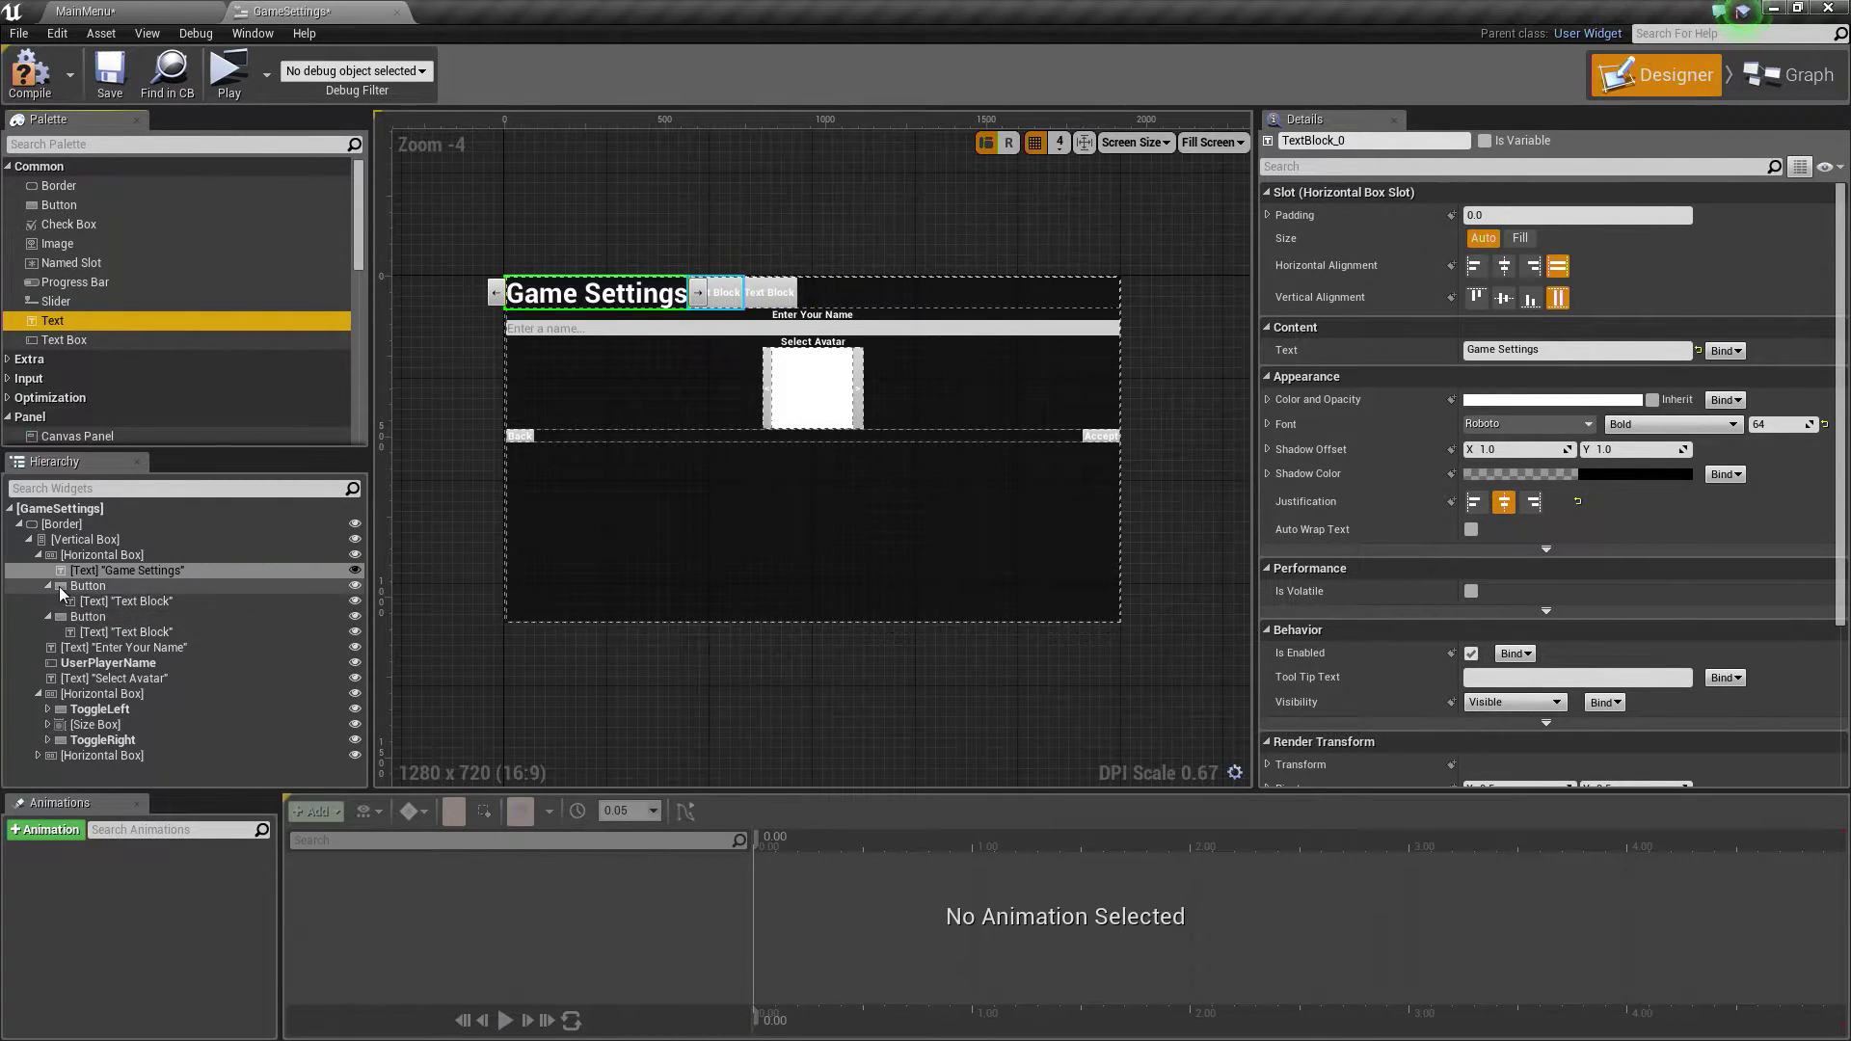
# Step: Move the first button to the left of the Game Settings title
pyautogui.click(48, 586)
pyautogui.click(49, 602)
pyautogui.click(84, 586)
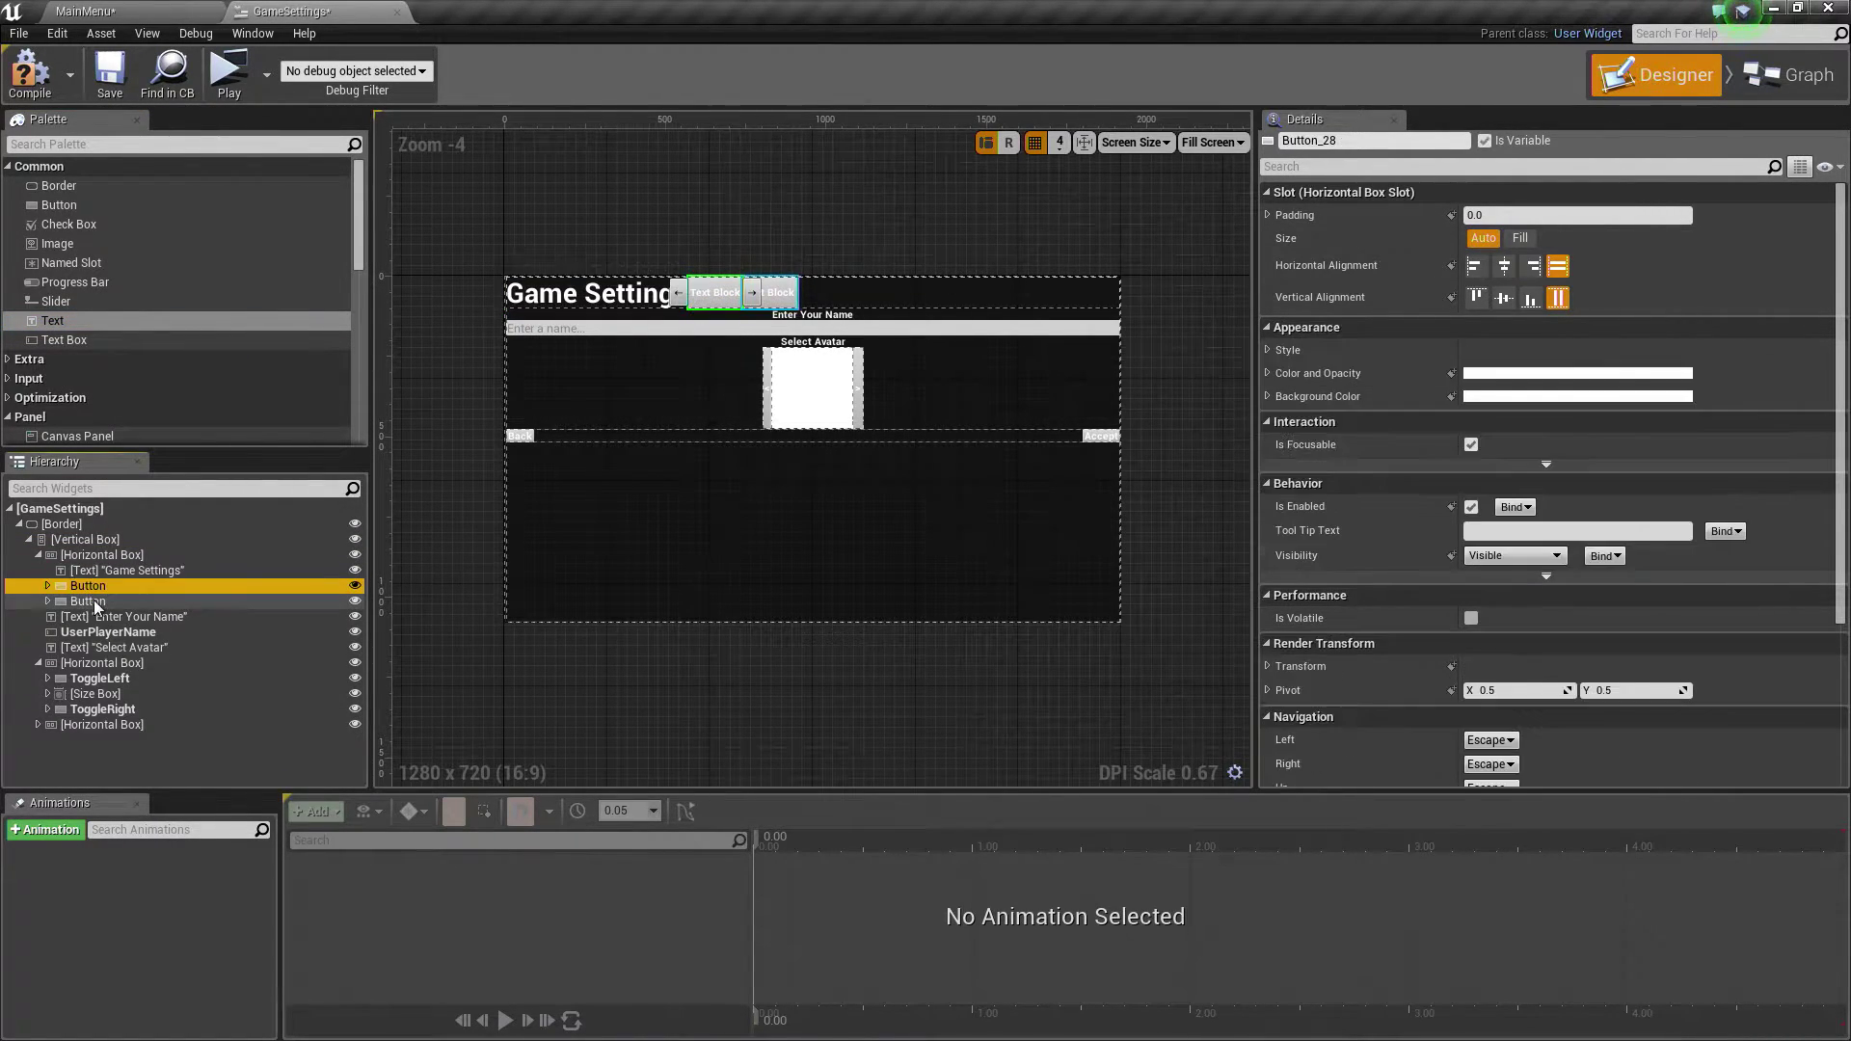
pyautogui.click(679, 292)
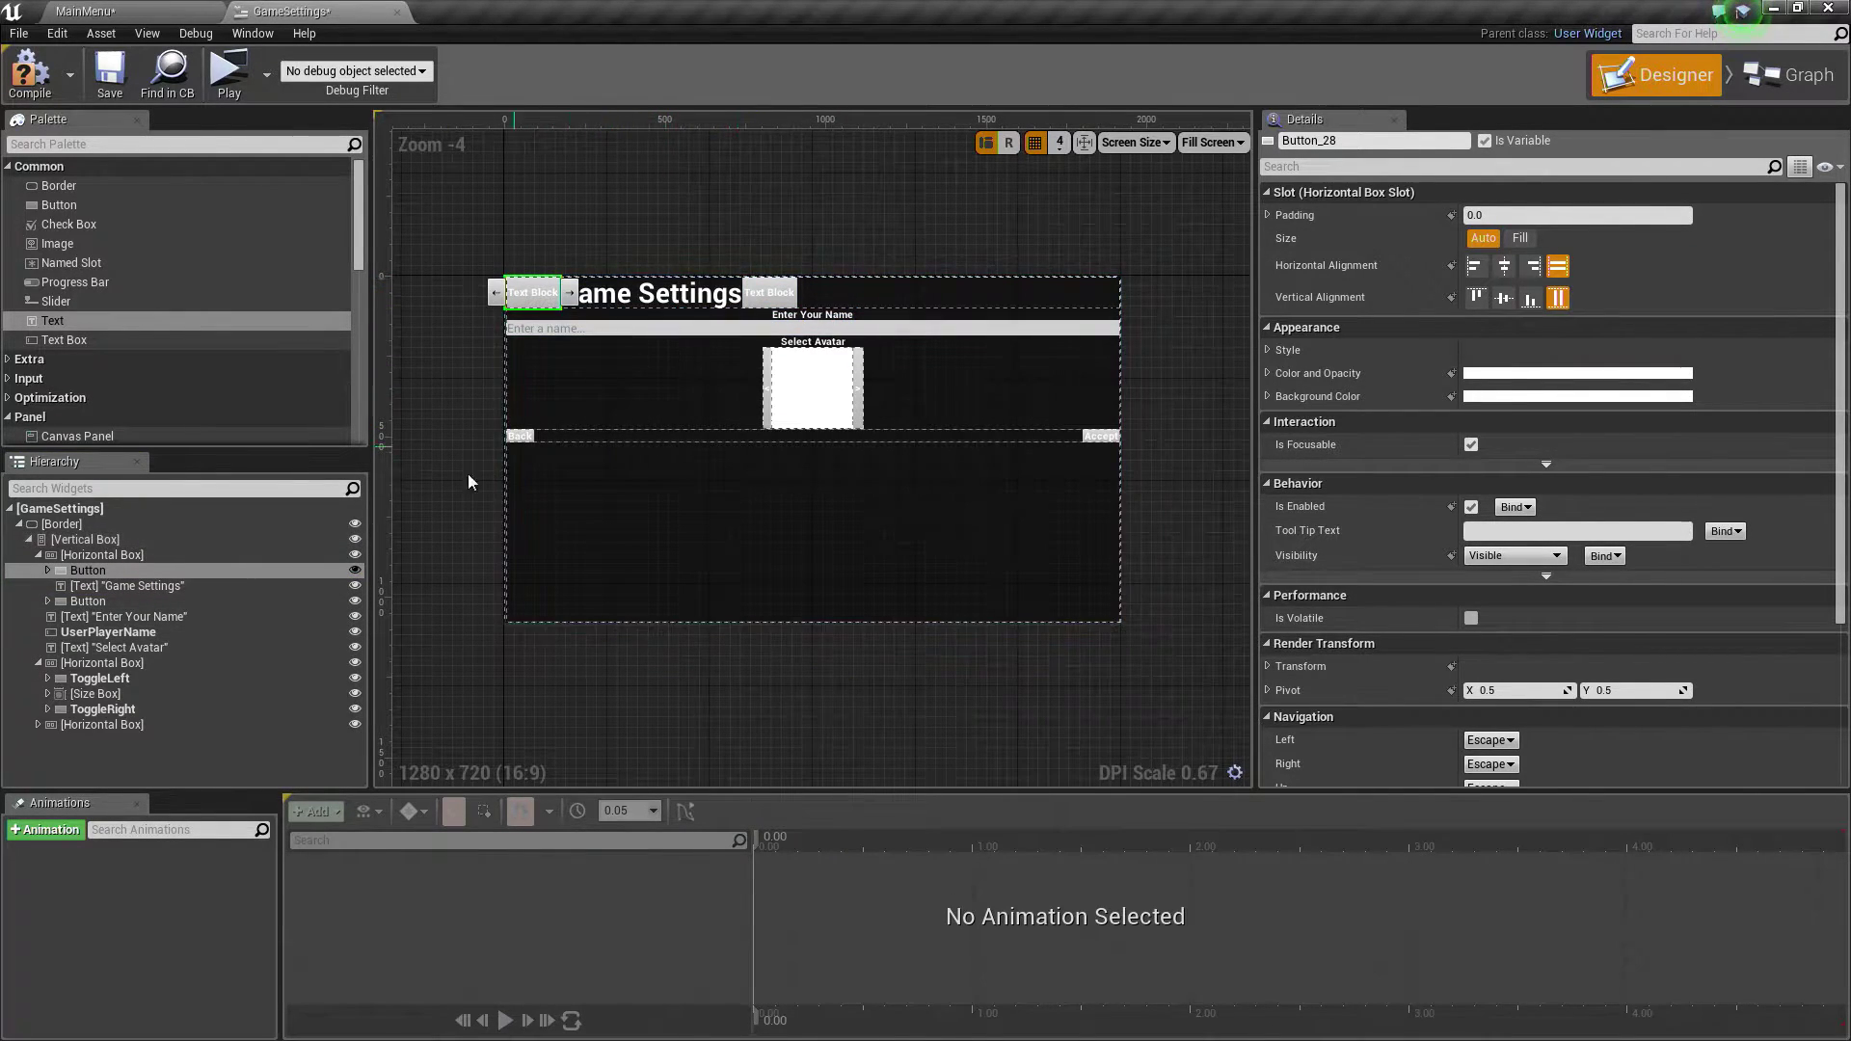
pyautogui.click(160, 555)
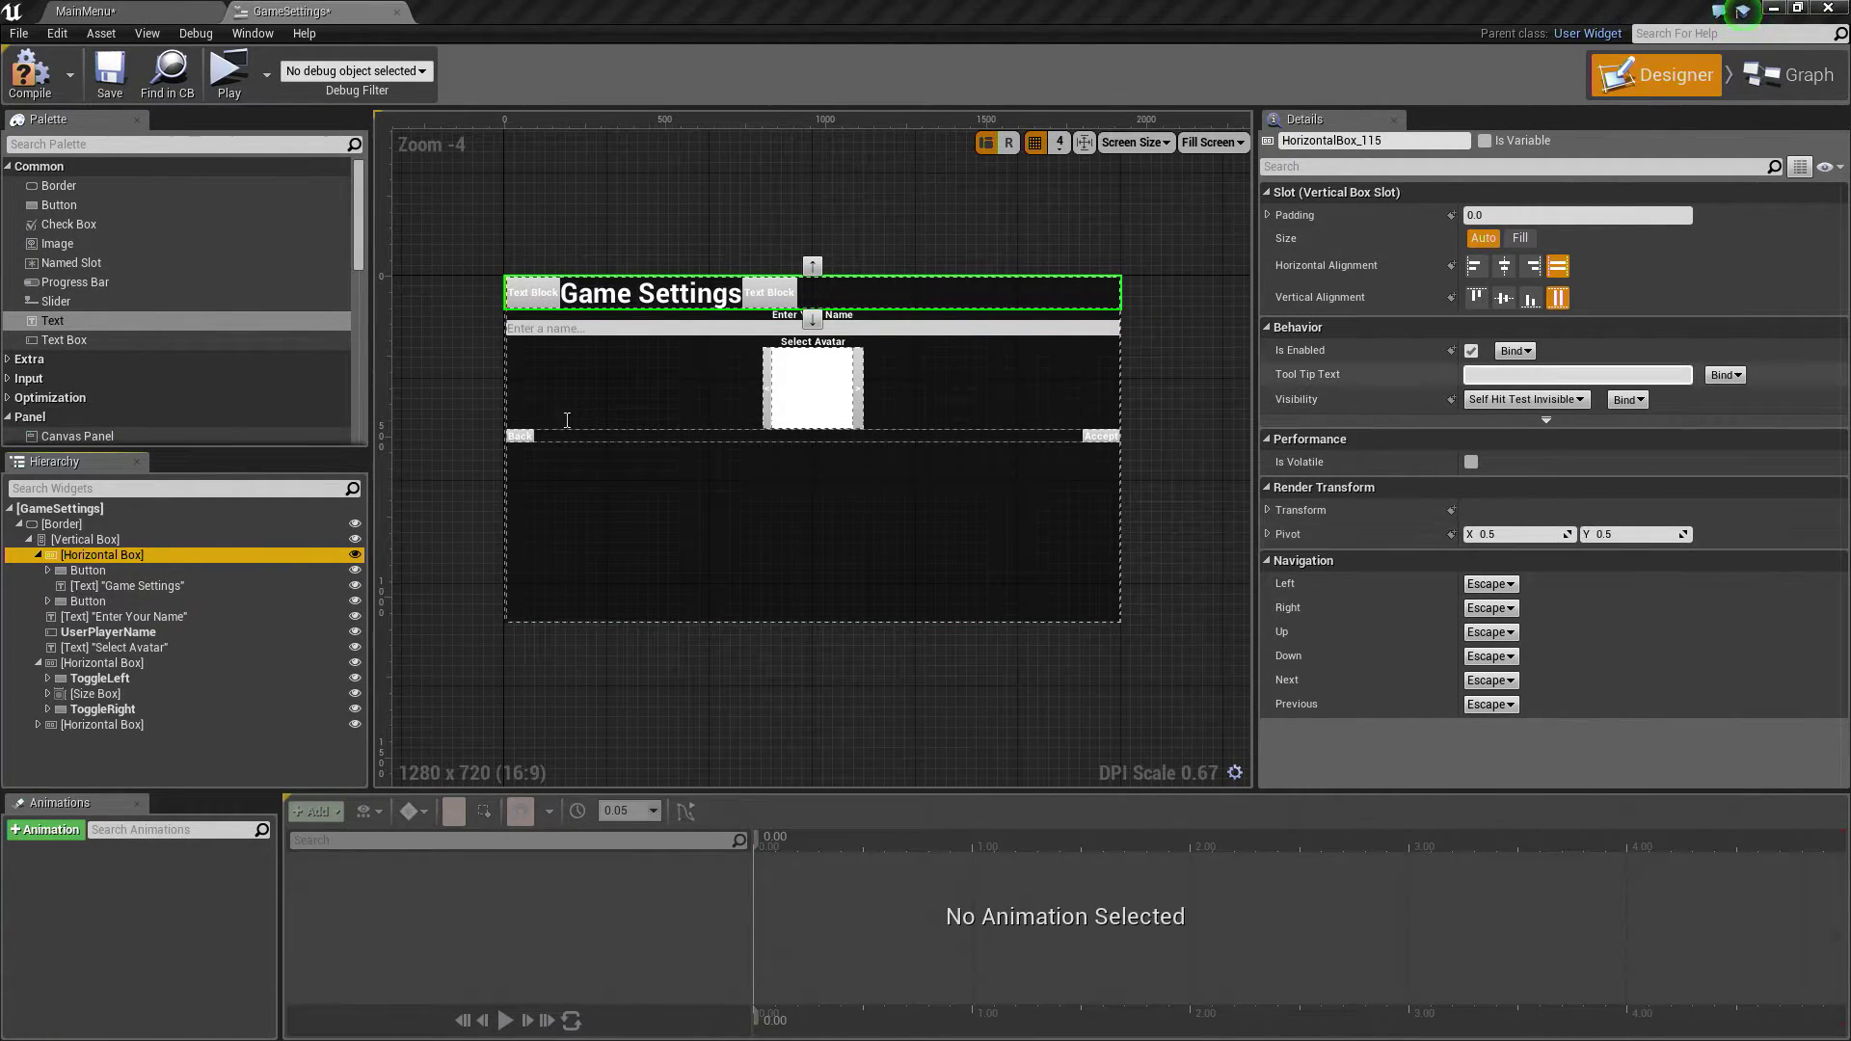
pyautogui.click(125, 571)
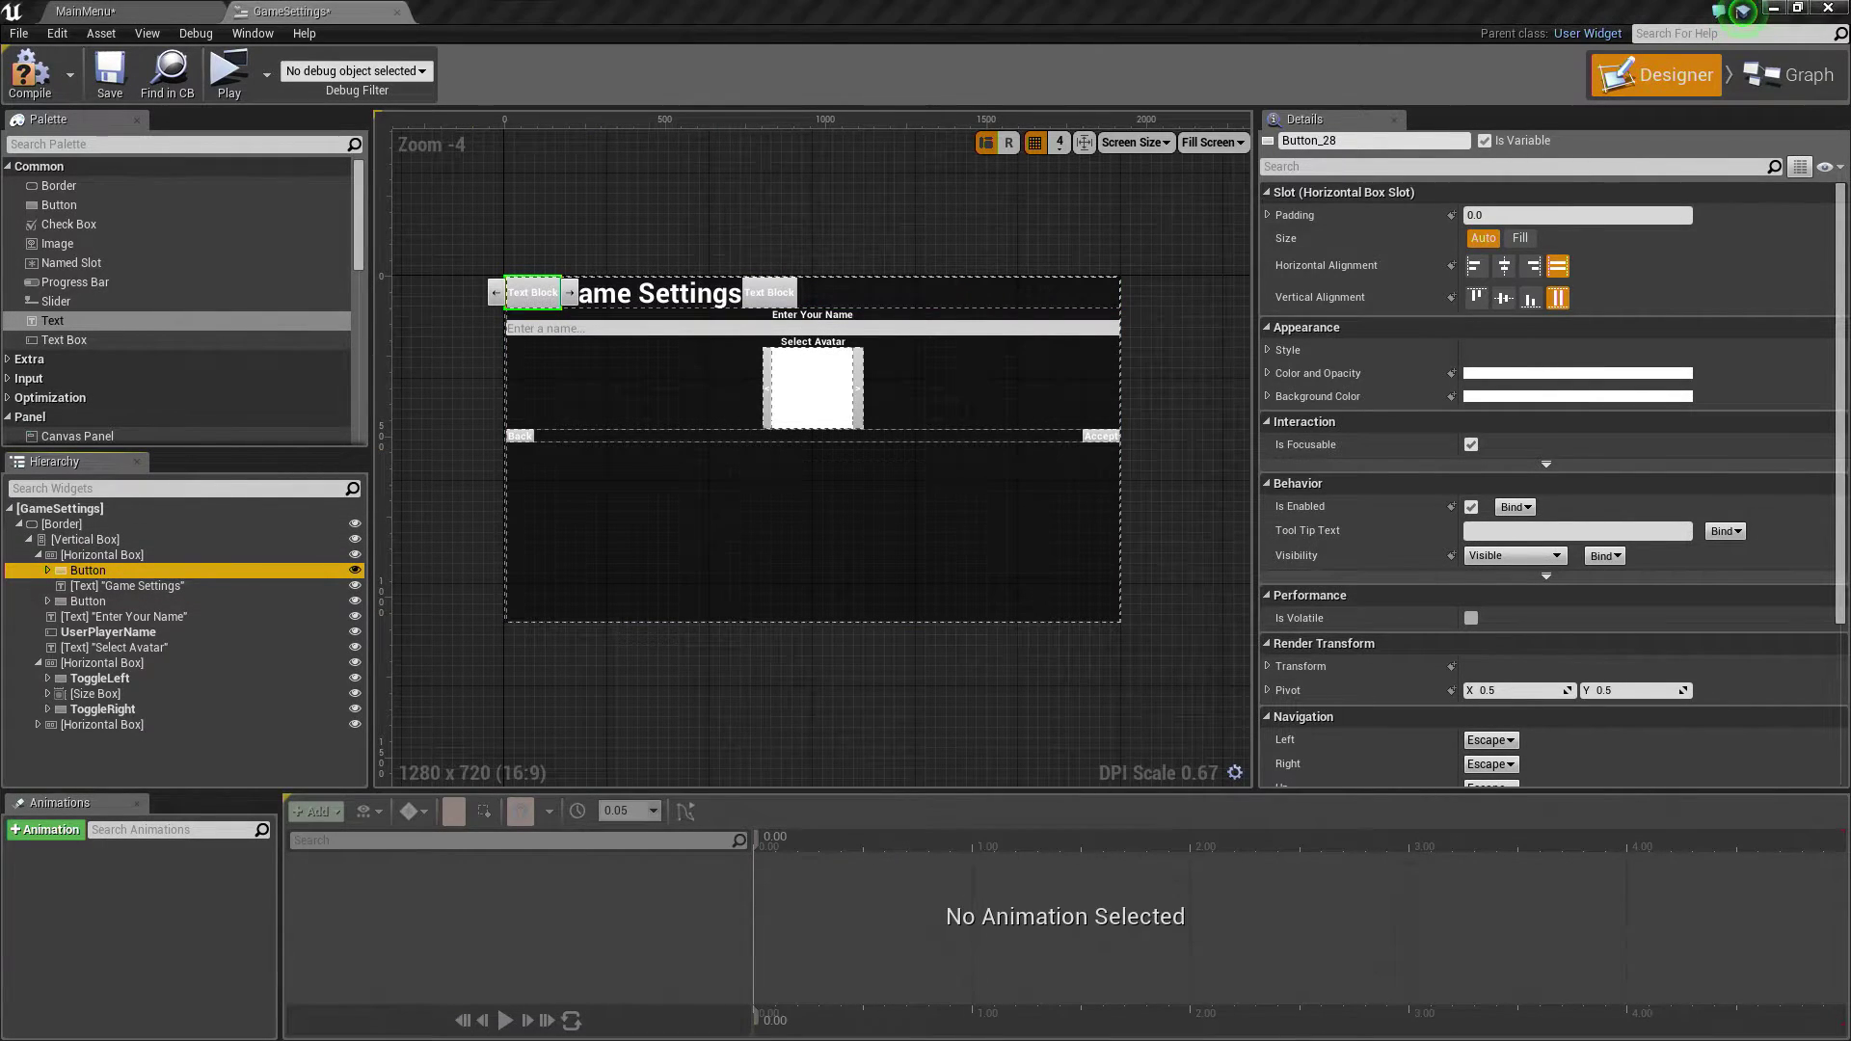
# Step: Rename the left and right buttons SettingsButton and KickButton
pyautogui.click(113, 572)
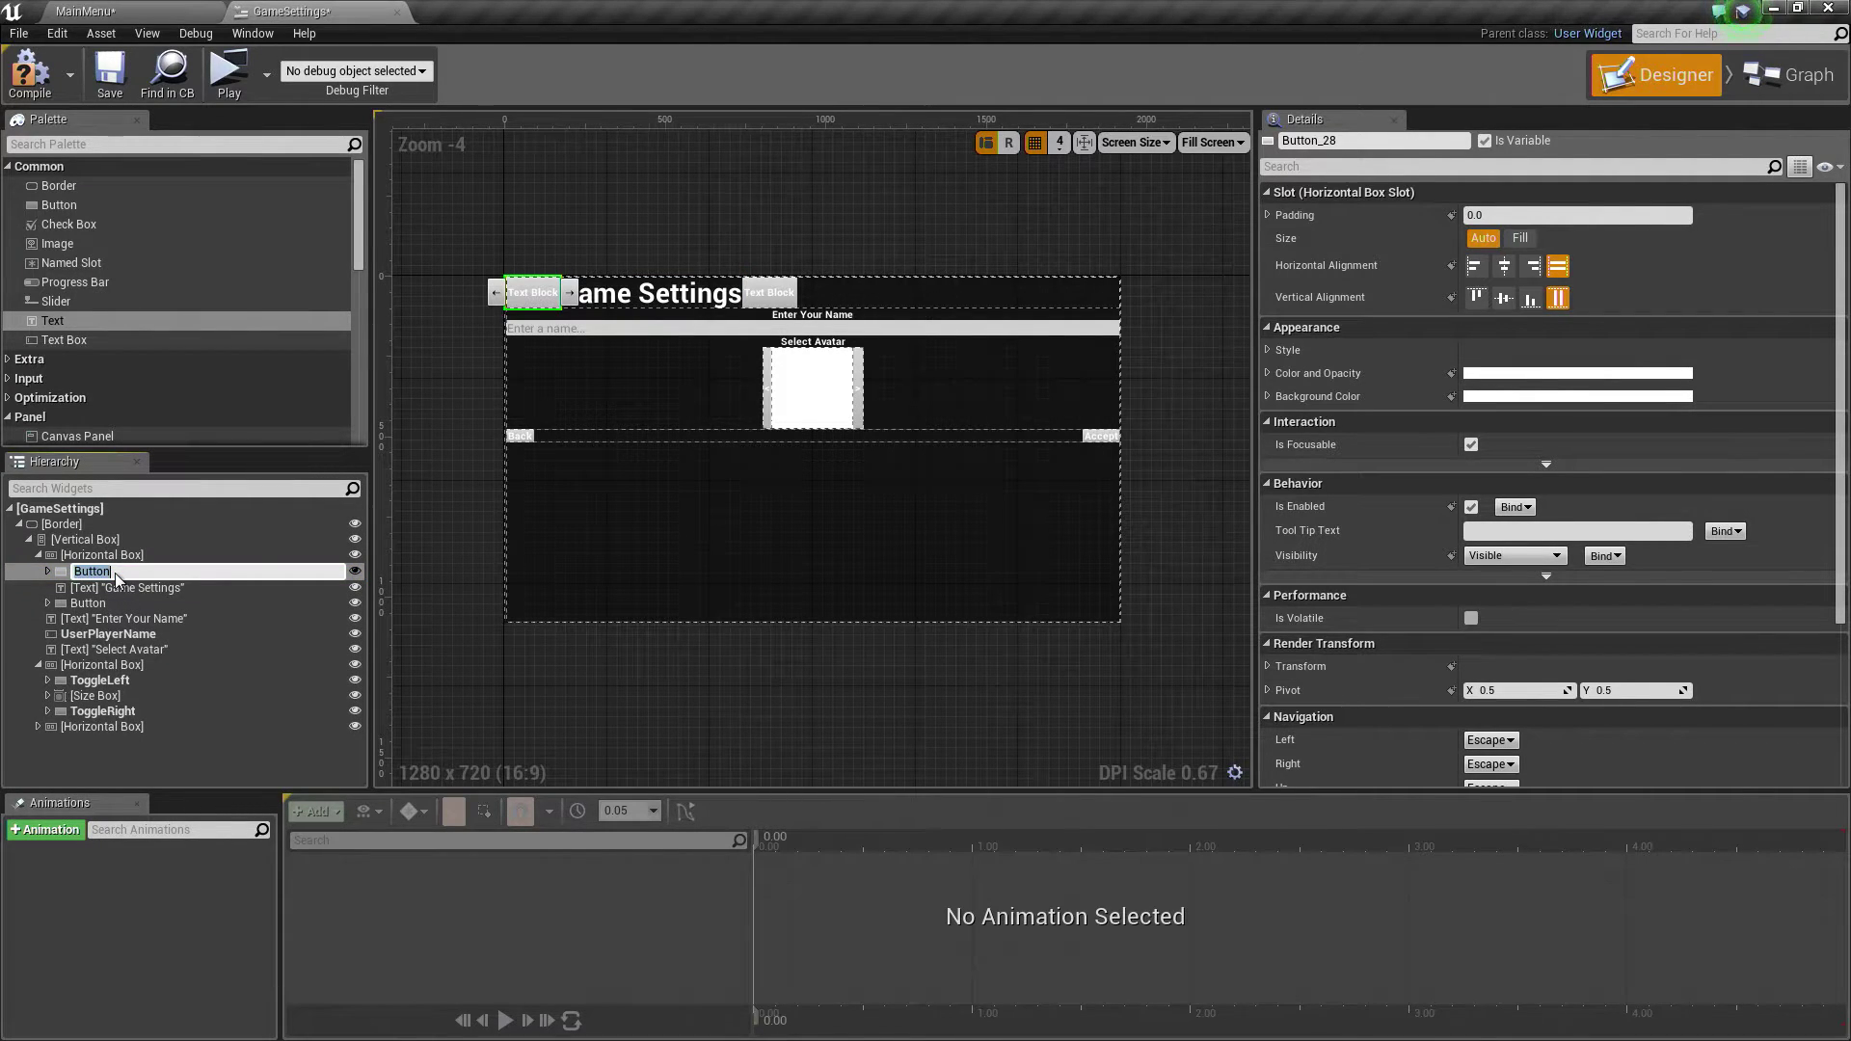
pyautogui.write('SettingsButton')
pyautogui.press('Return')
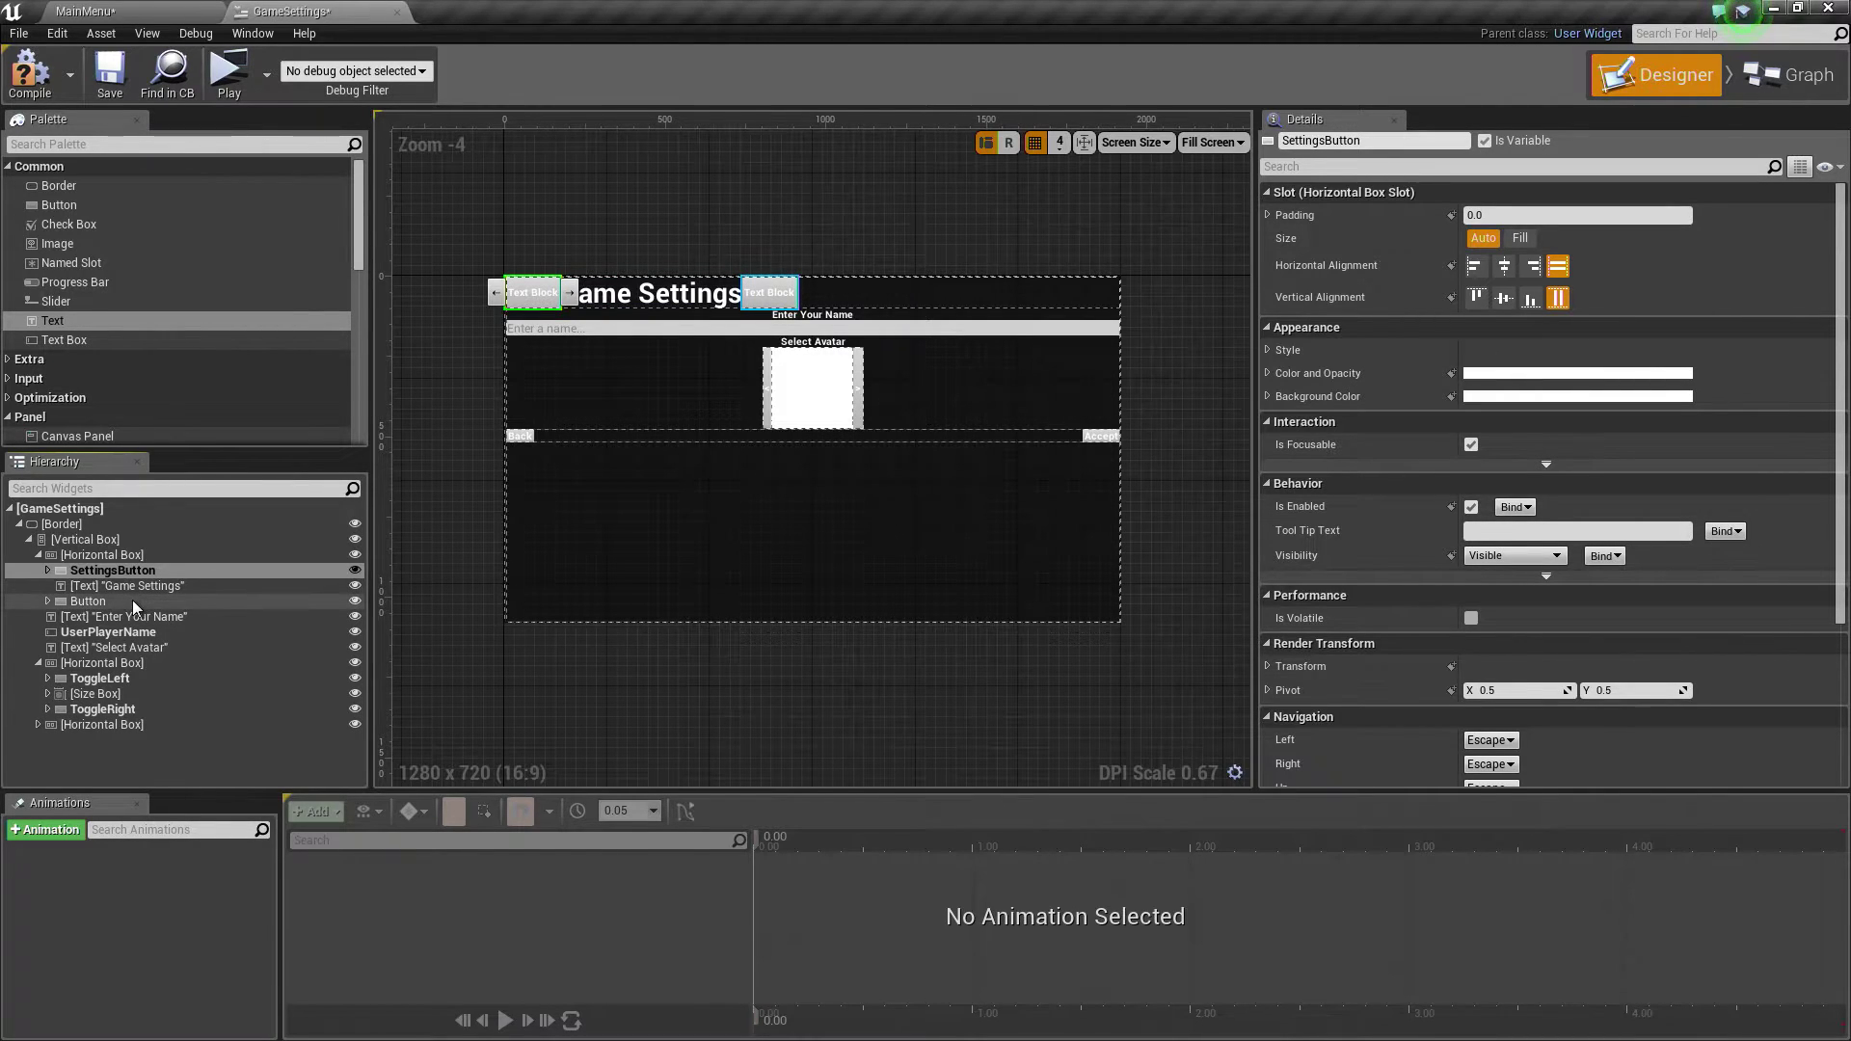
pyautogui.click(131, 601)
pyautogui.click(131, 601)
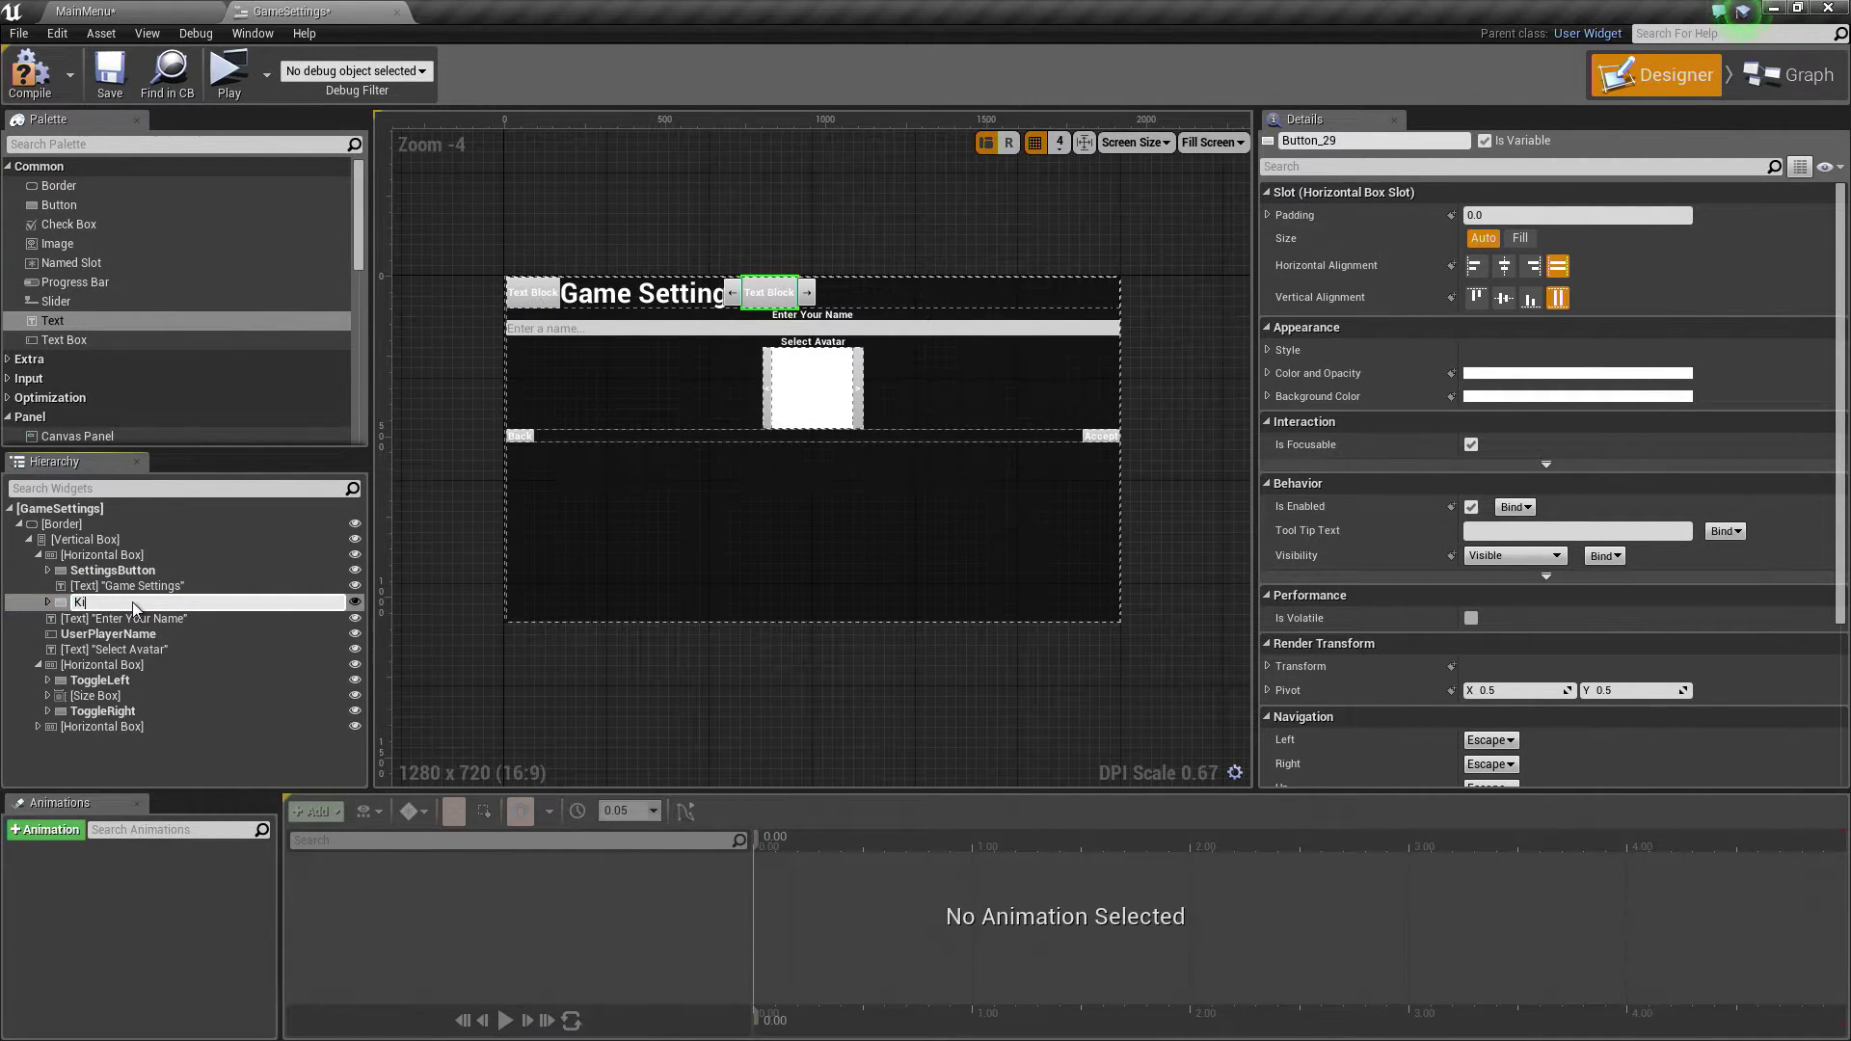
pyautogui.write('KickButton')
pyautogui.press('Return')
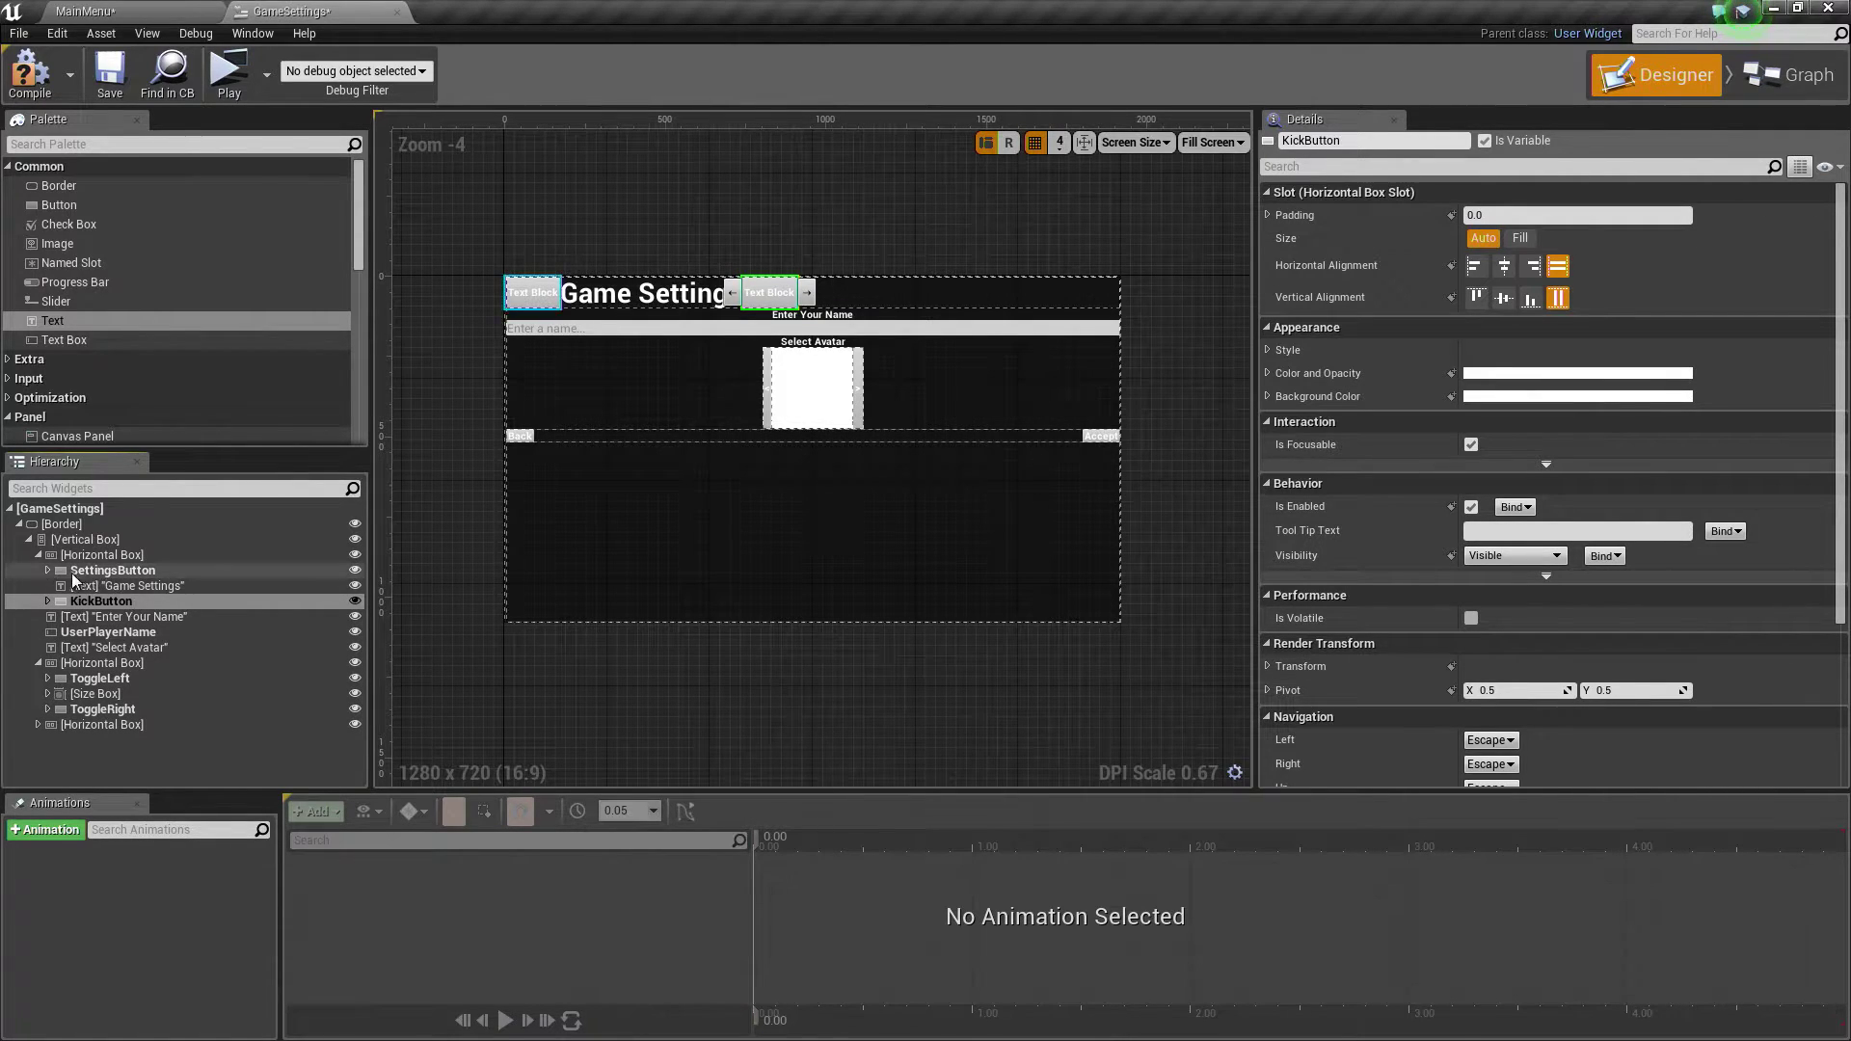
# Step: Set the SettingsButton label text to 'Settings'
pyautogui.doubleClick(72, 574)
pyautogui.click(96, 586)
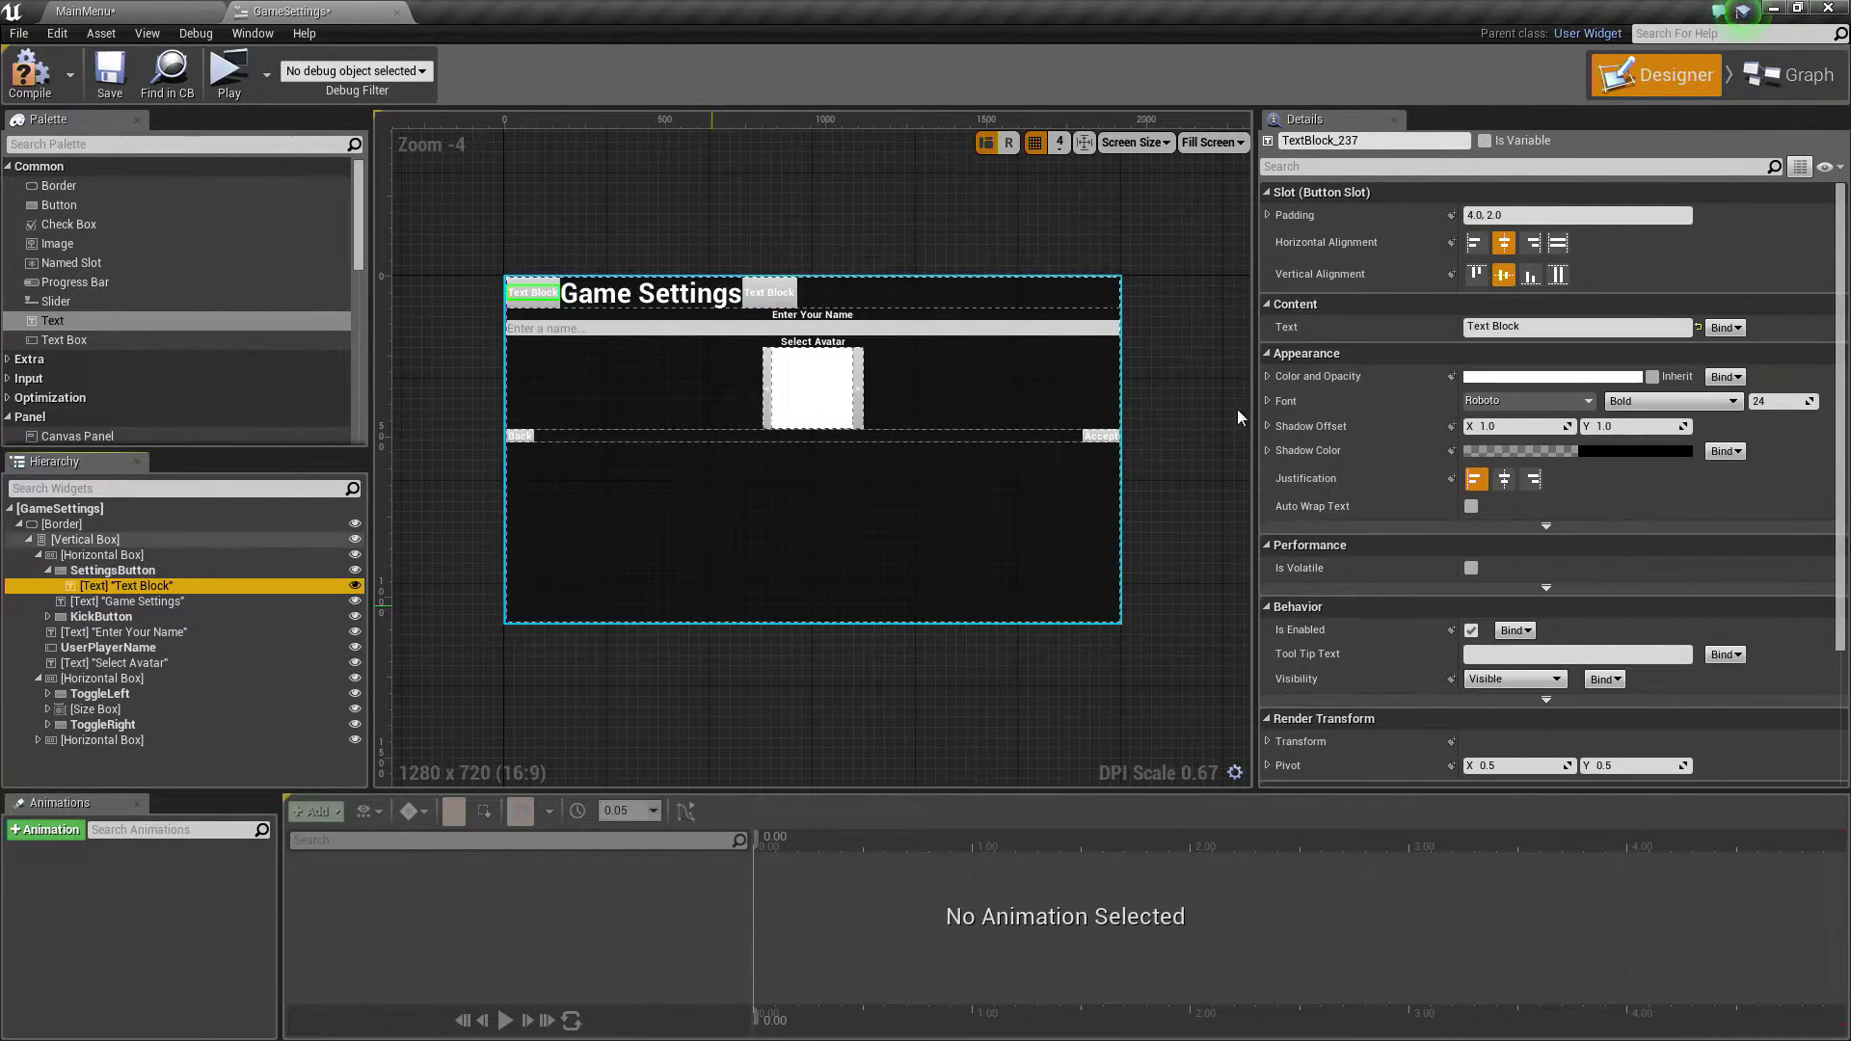
pyautogui.click(1504, 325)
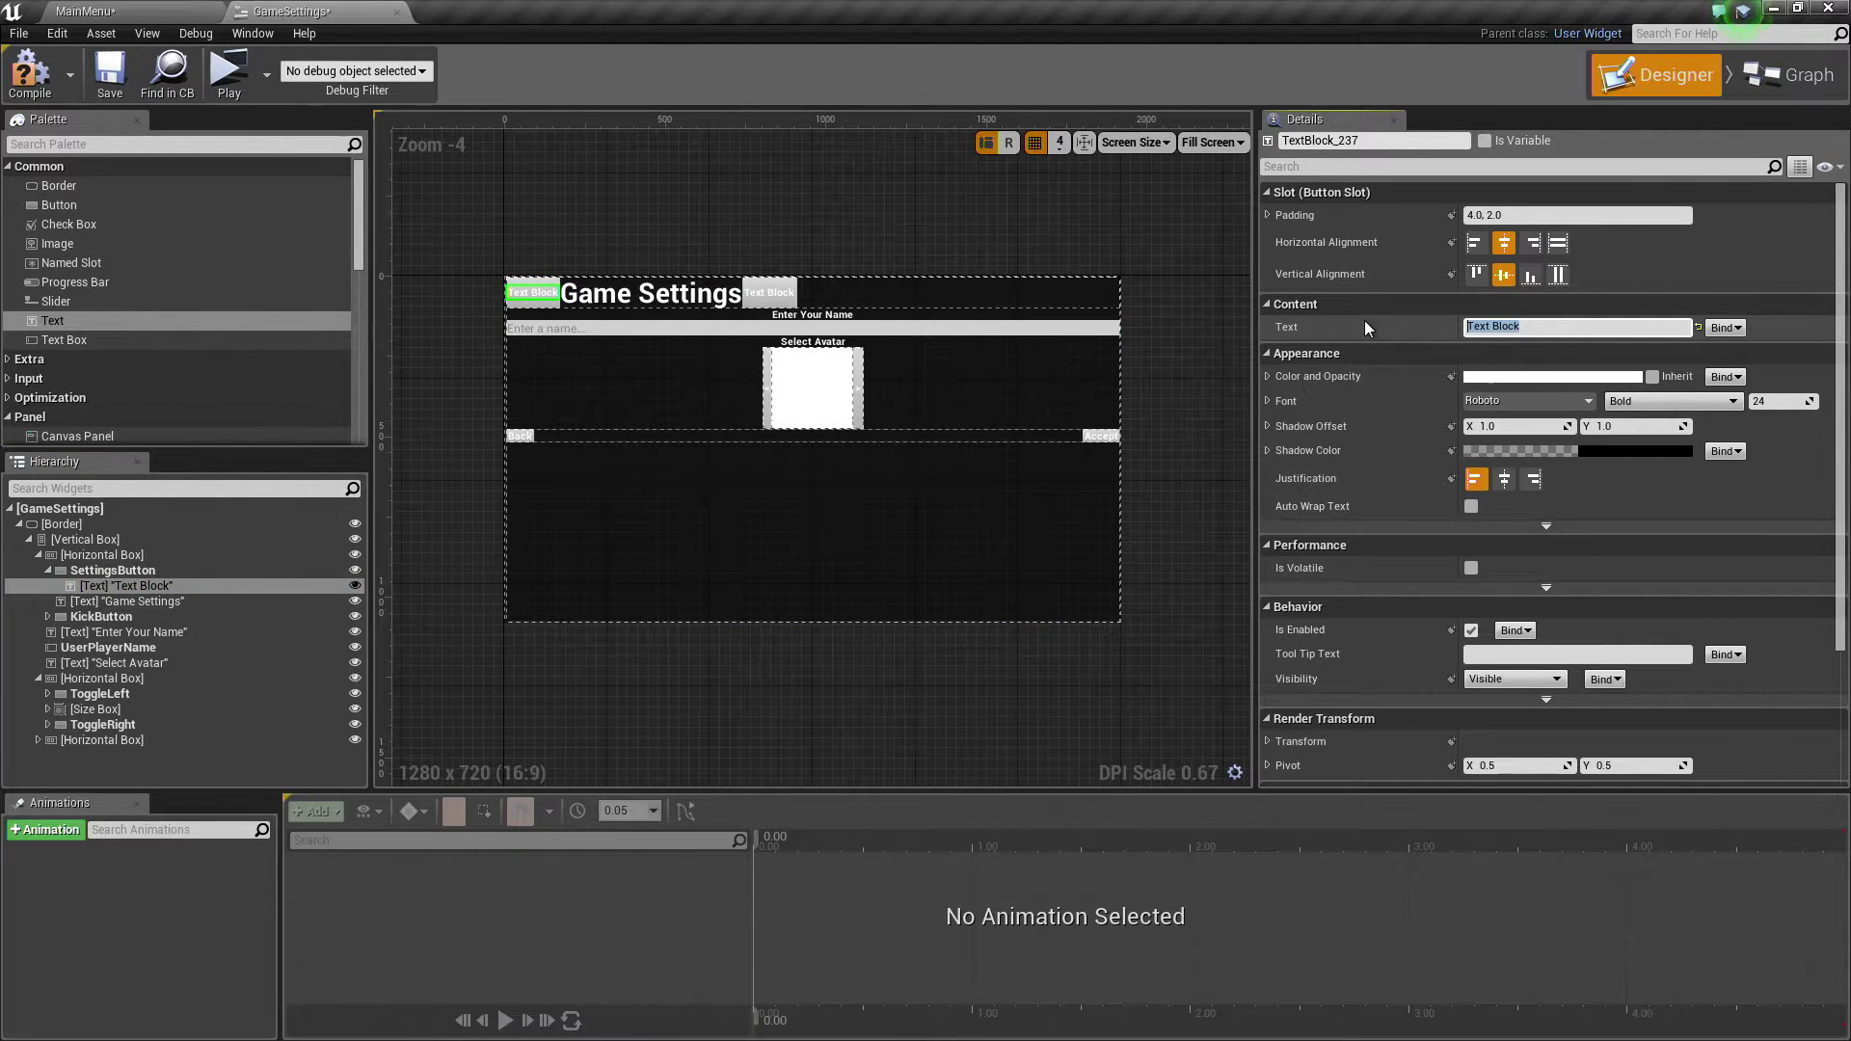
pyautogui.write('Settings')
pyautogui.press('Return')
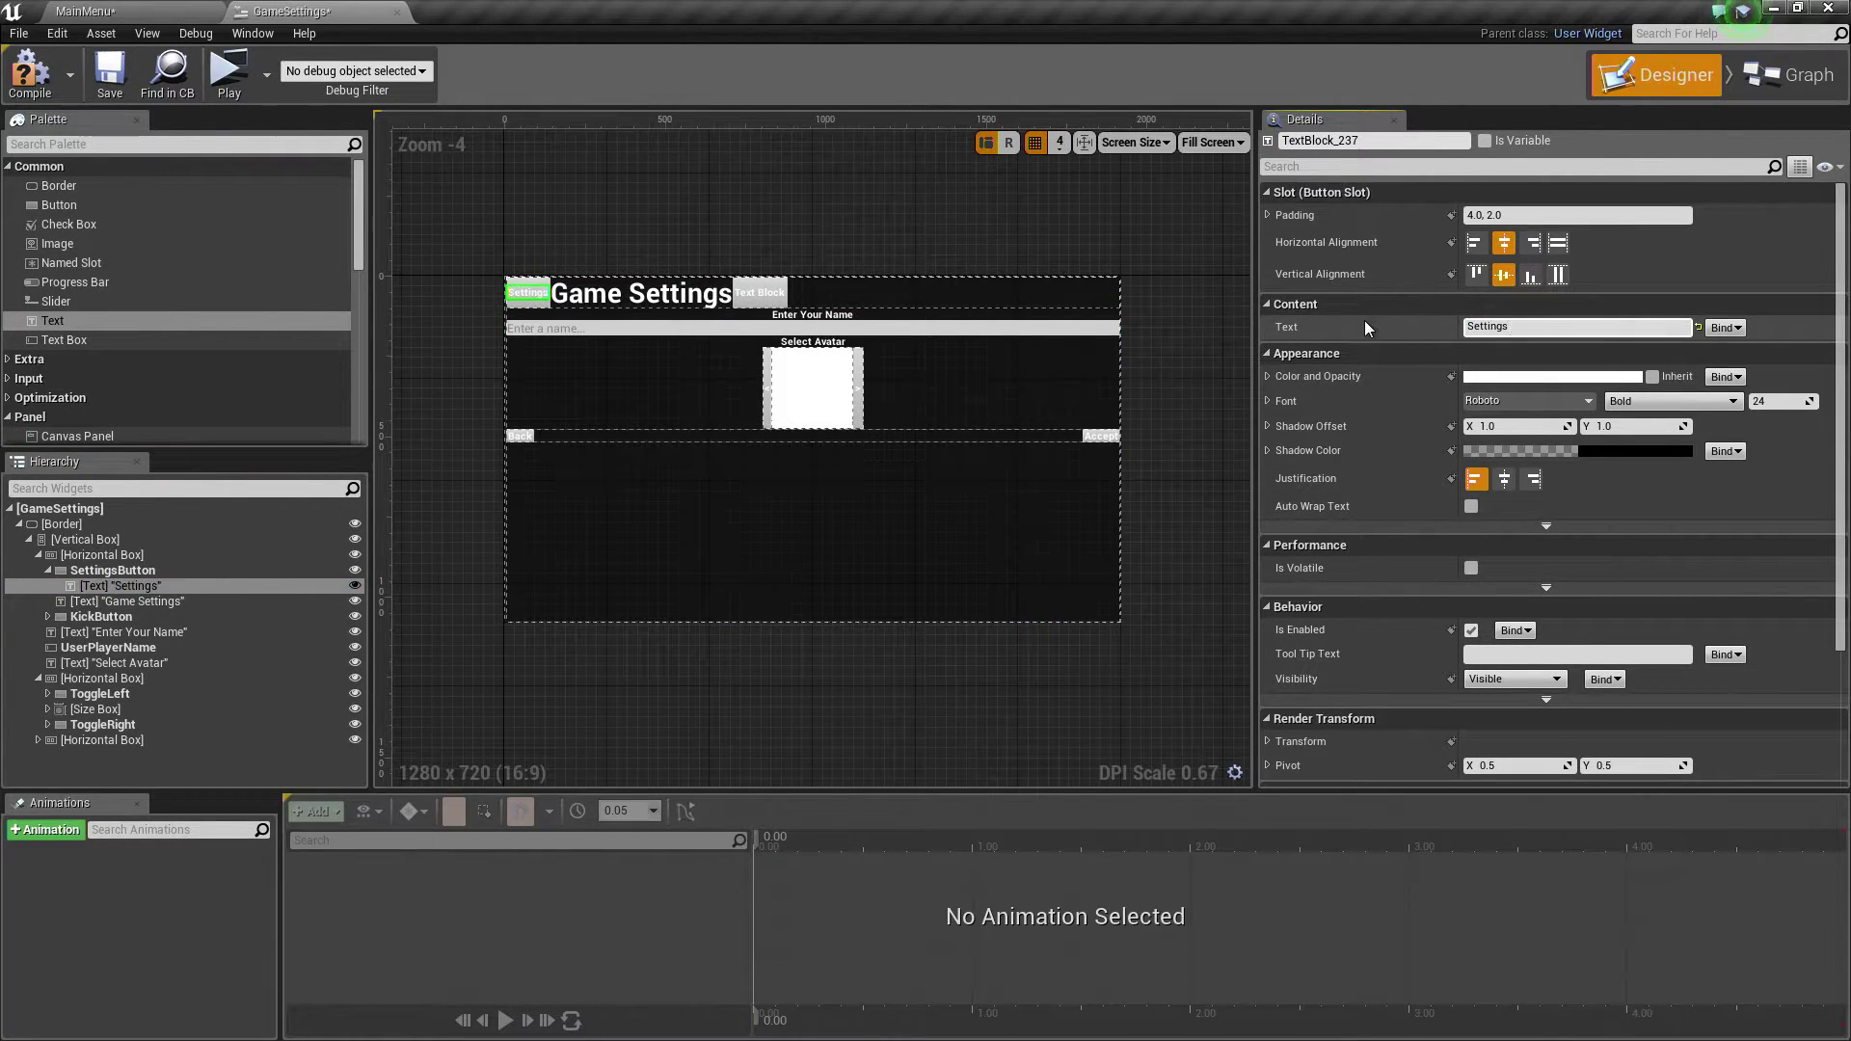
# Step: Set the KickButton label text to 'Kick Player'
pyautogui.click(55, 618)
pyautogui.click(46, 617)
pyautogui.click(97, 631)
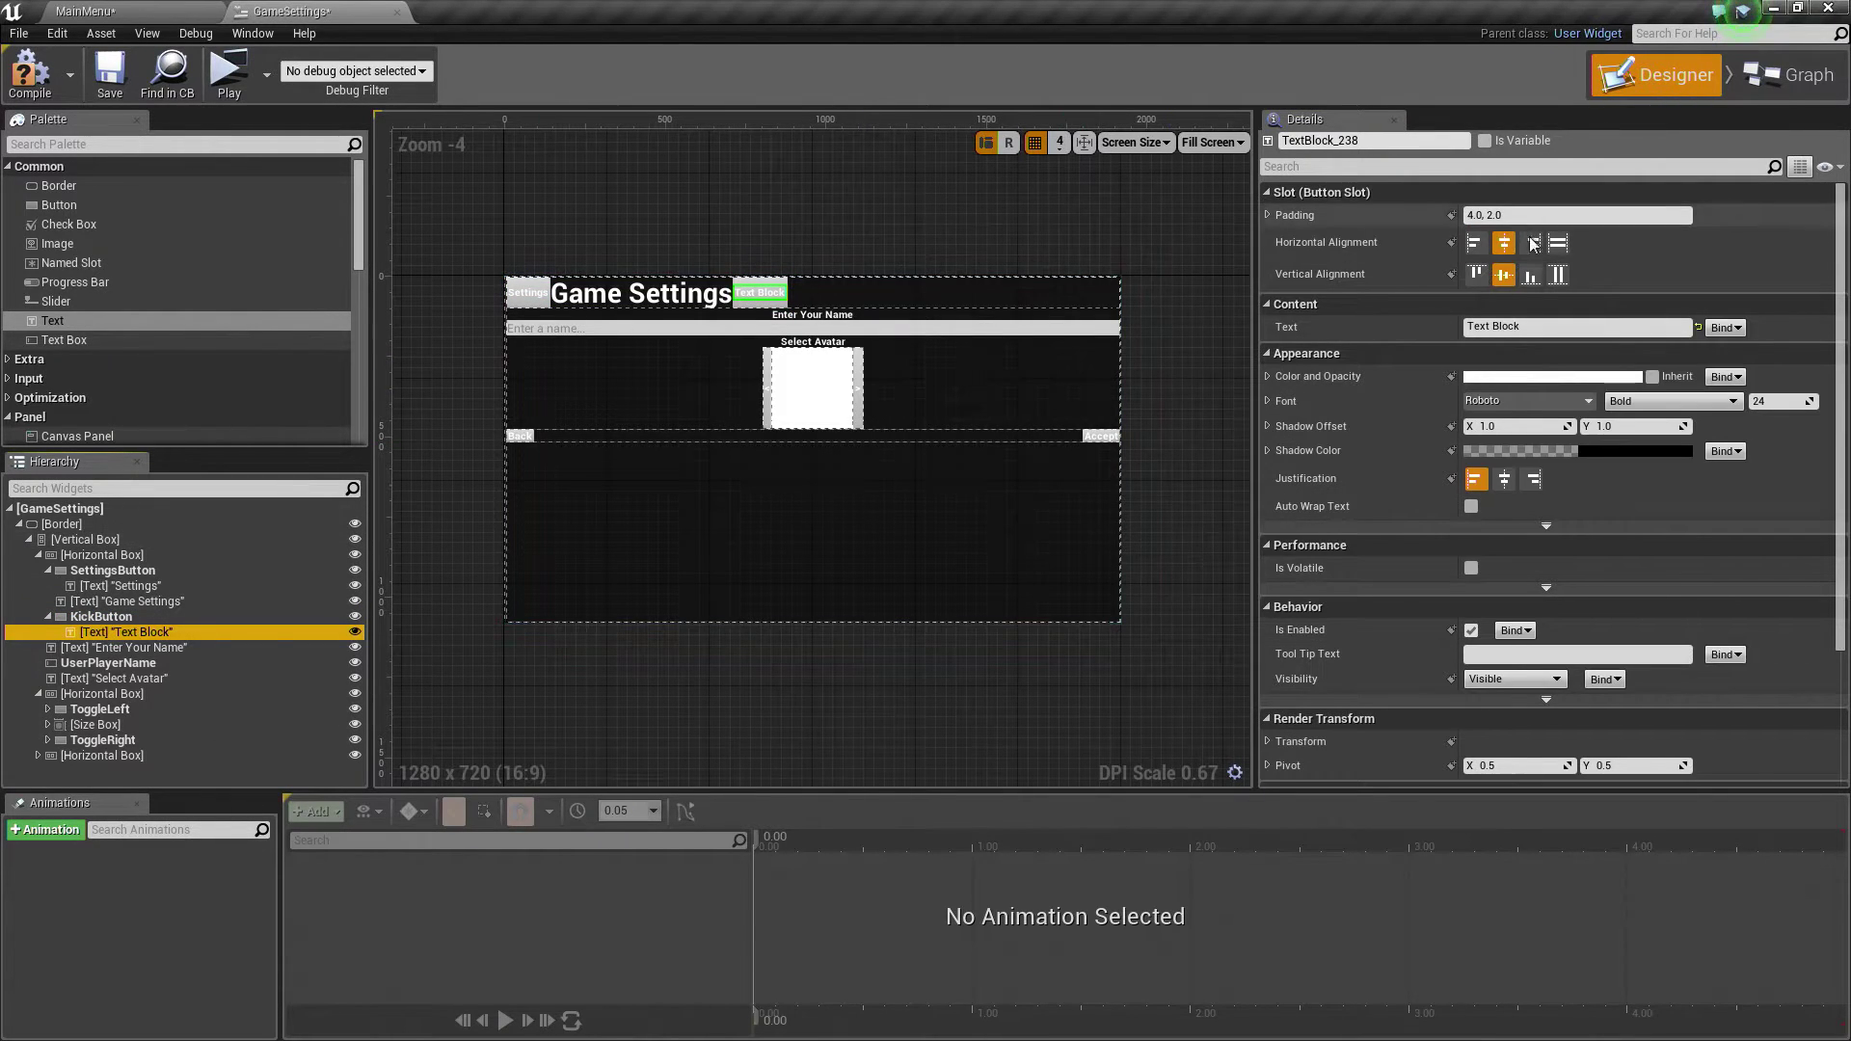
pyautogui.click(1485, 326)
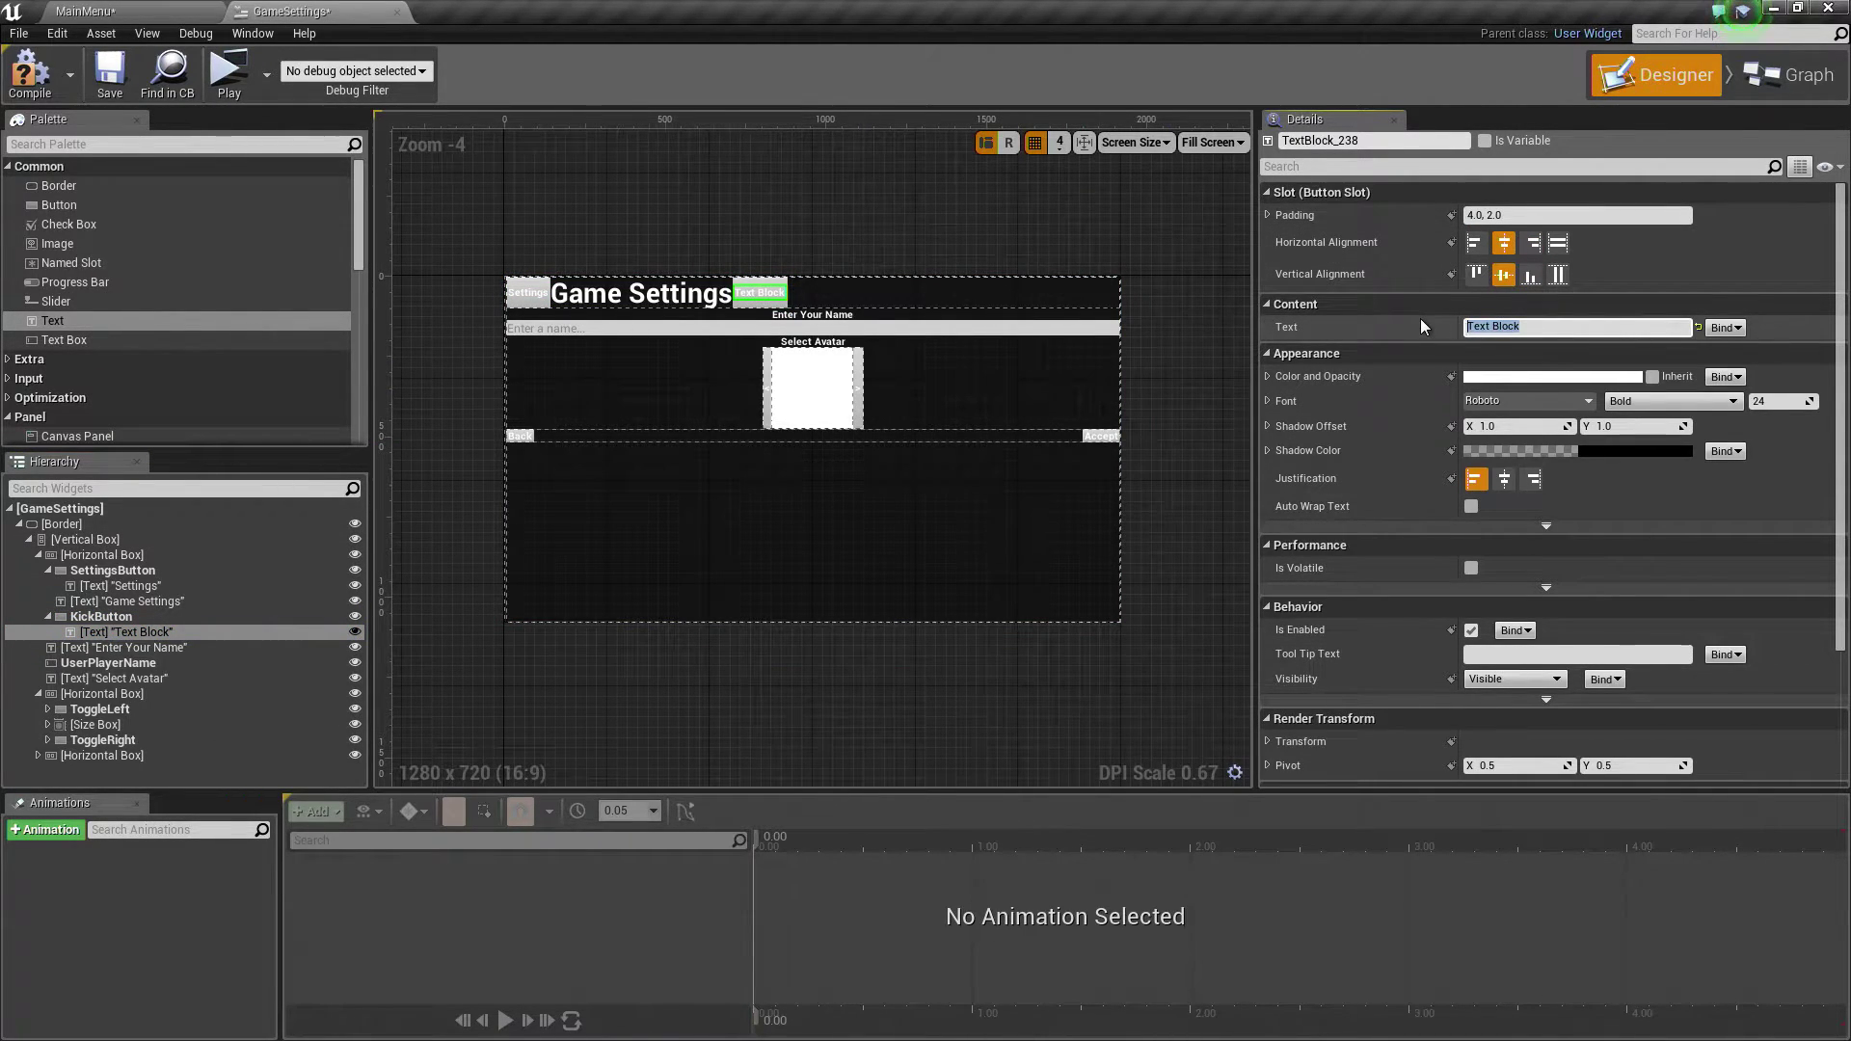
pyautogui.write('Kick Player')
pyautogui.press('Return')
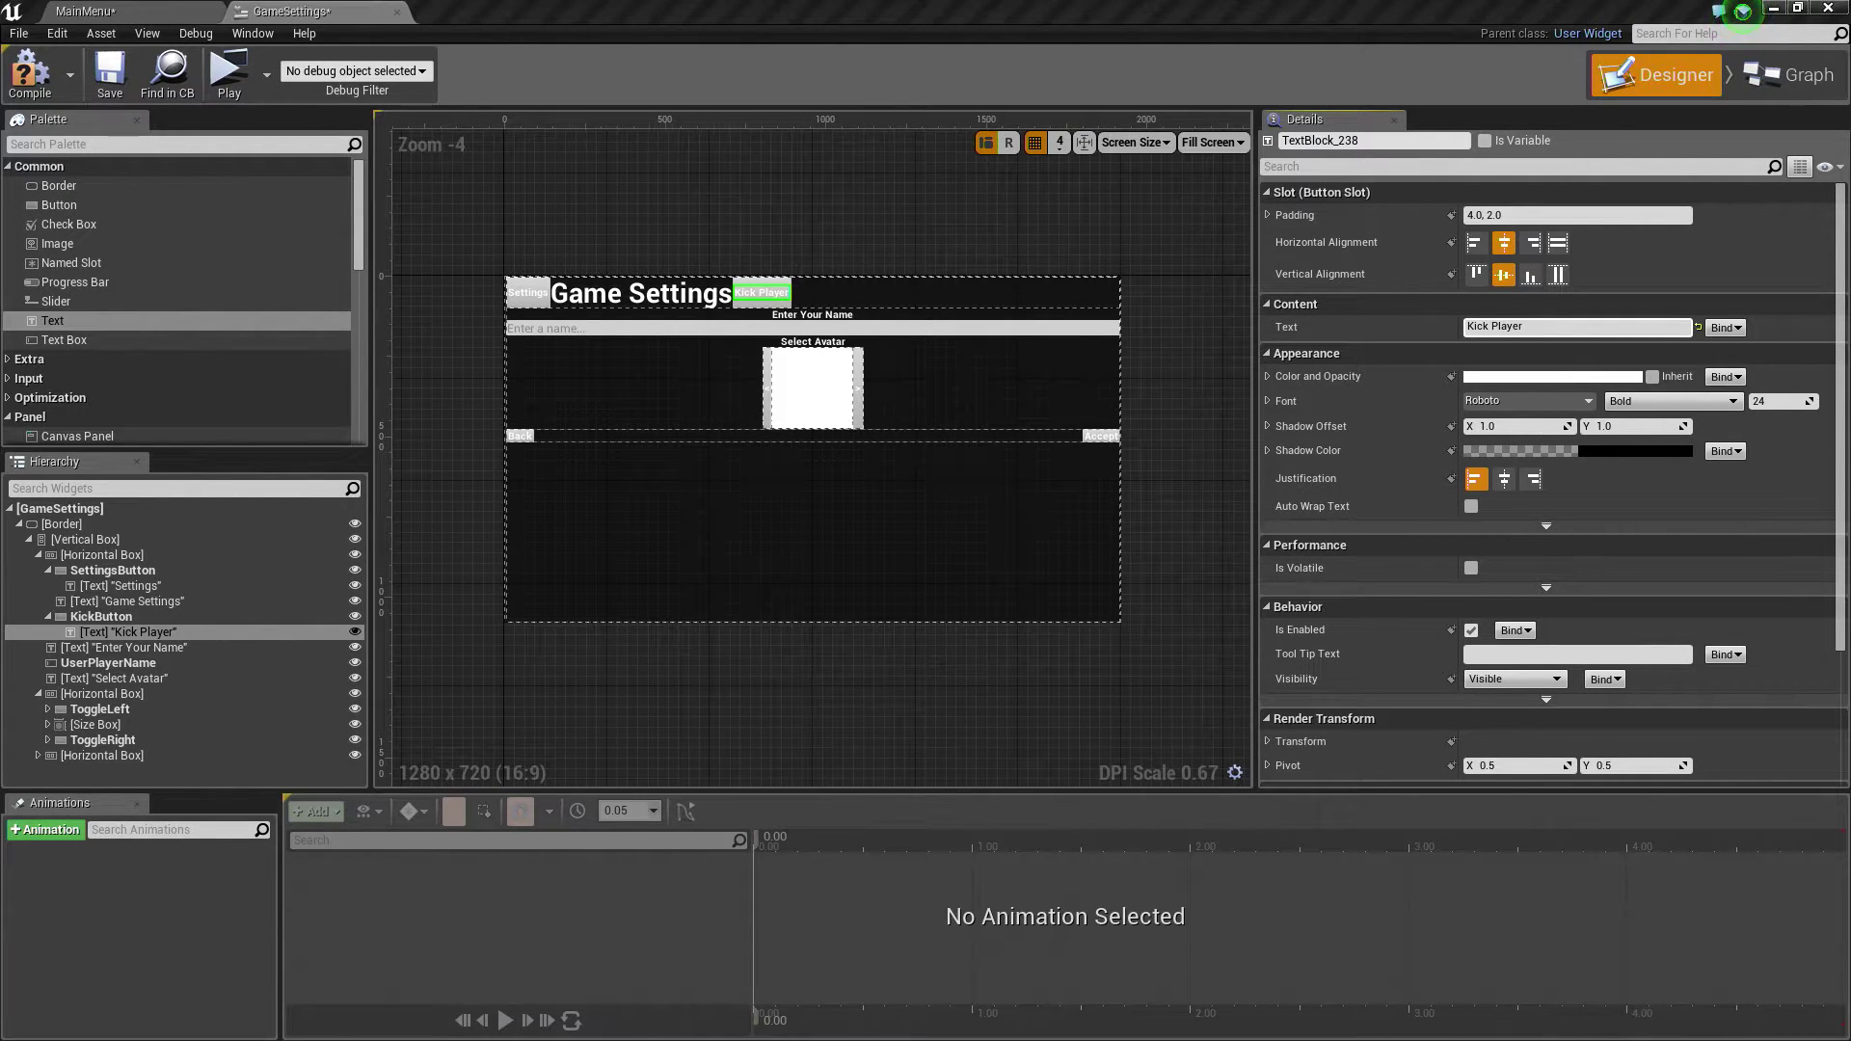
# Step: Set the Game Settings title's slot Size to Fill, pushing both buttons to the edges
pyautogui.click(654, 295)
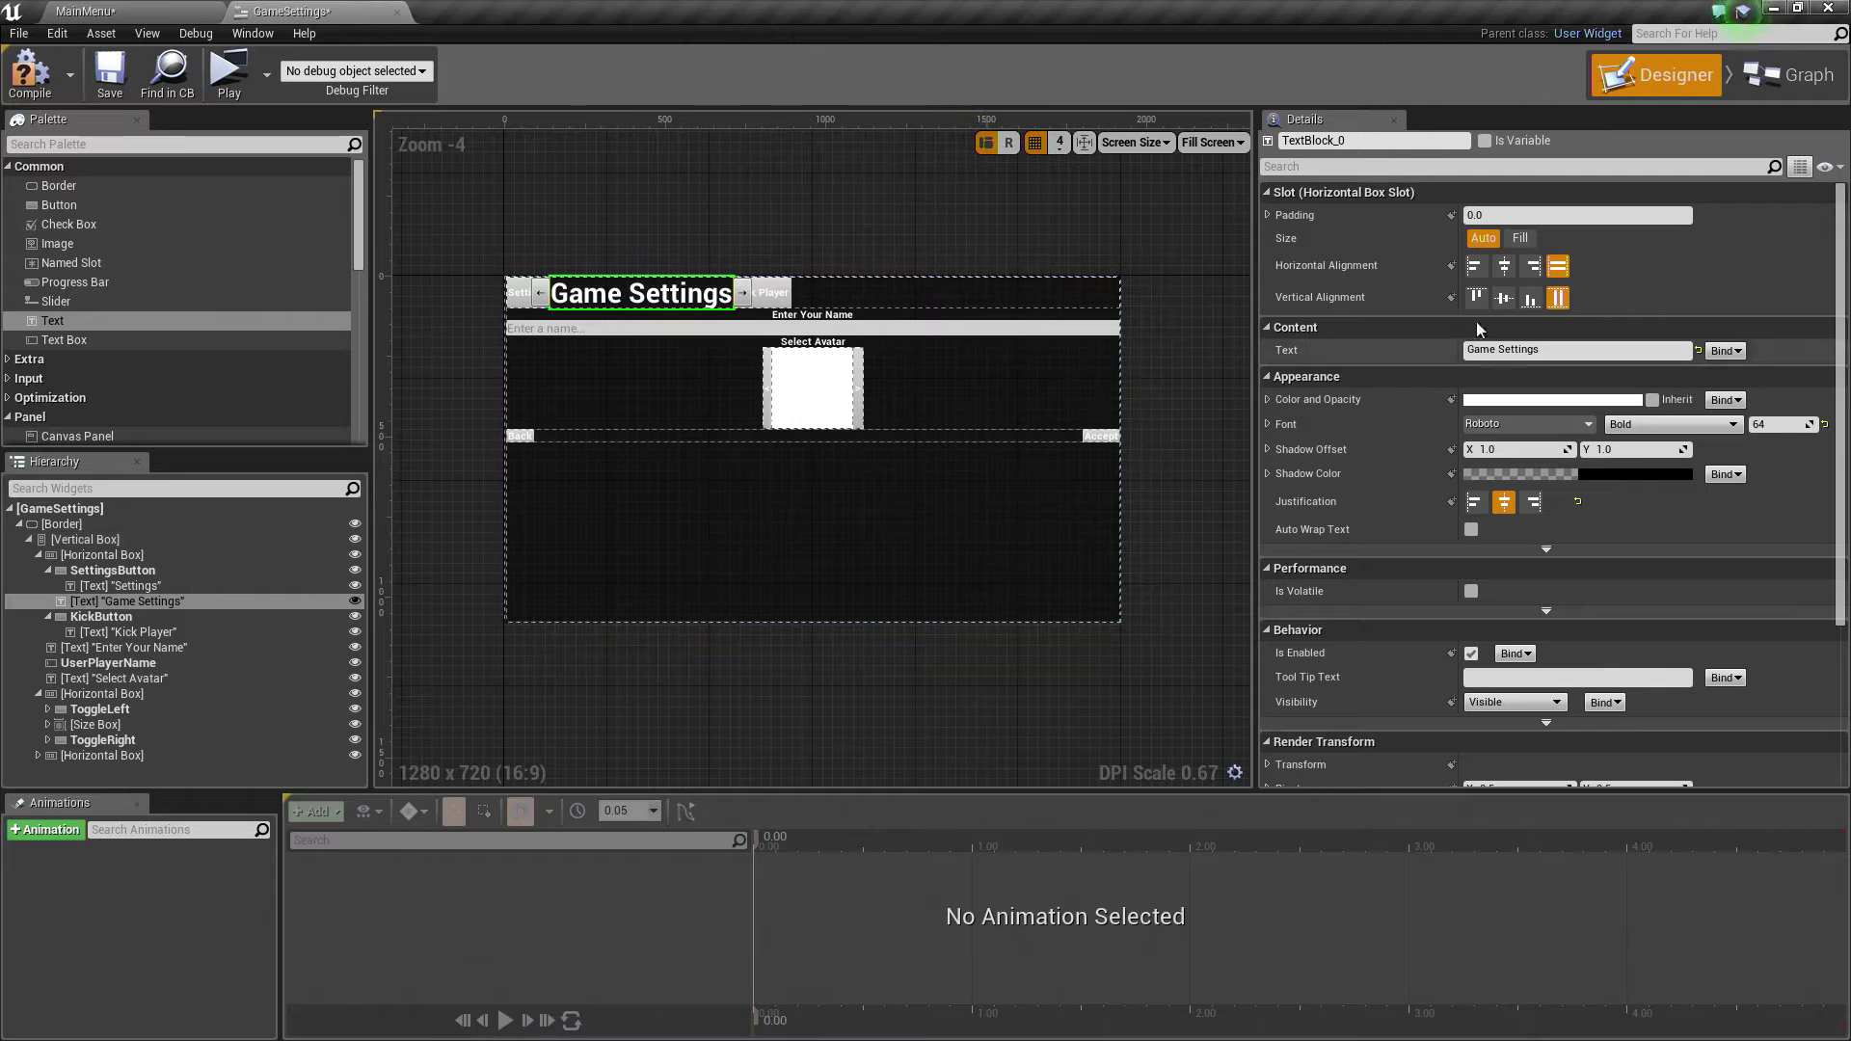
pyautogui.click(1521, 238)
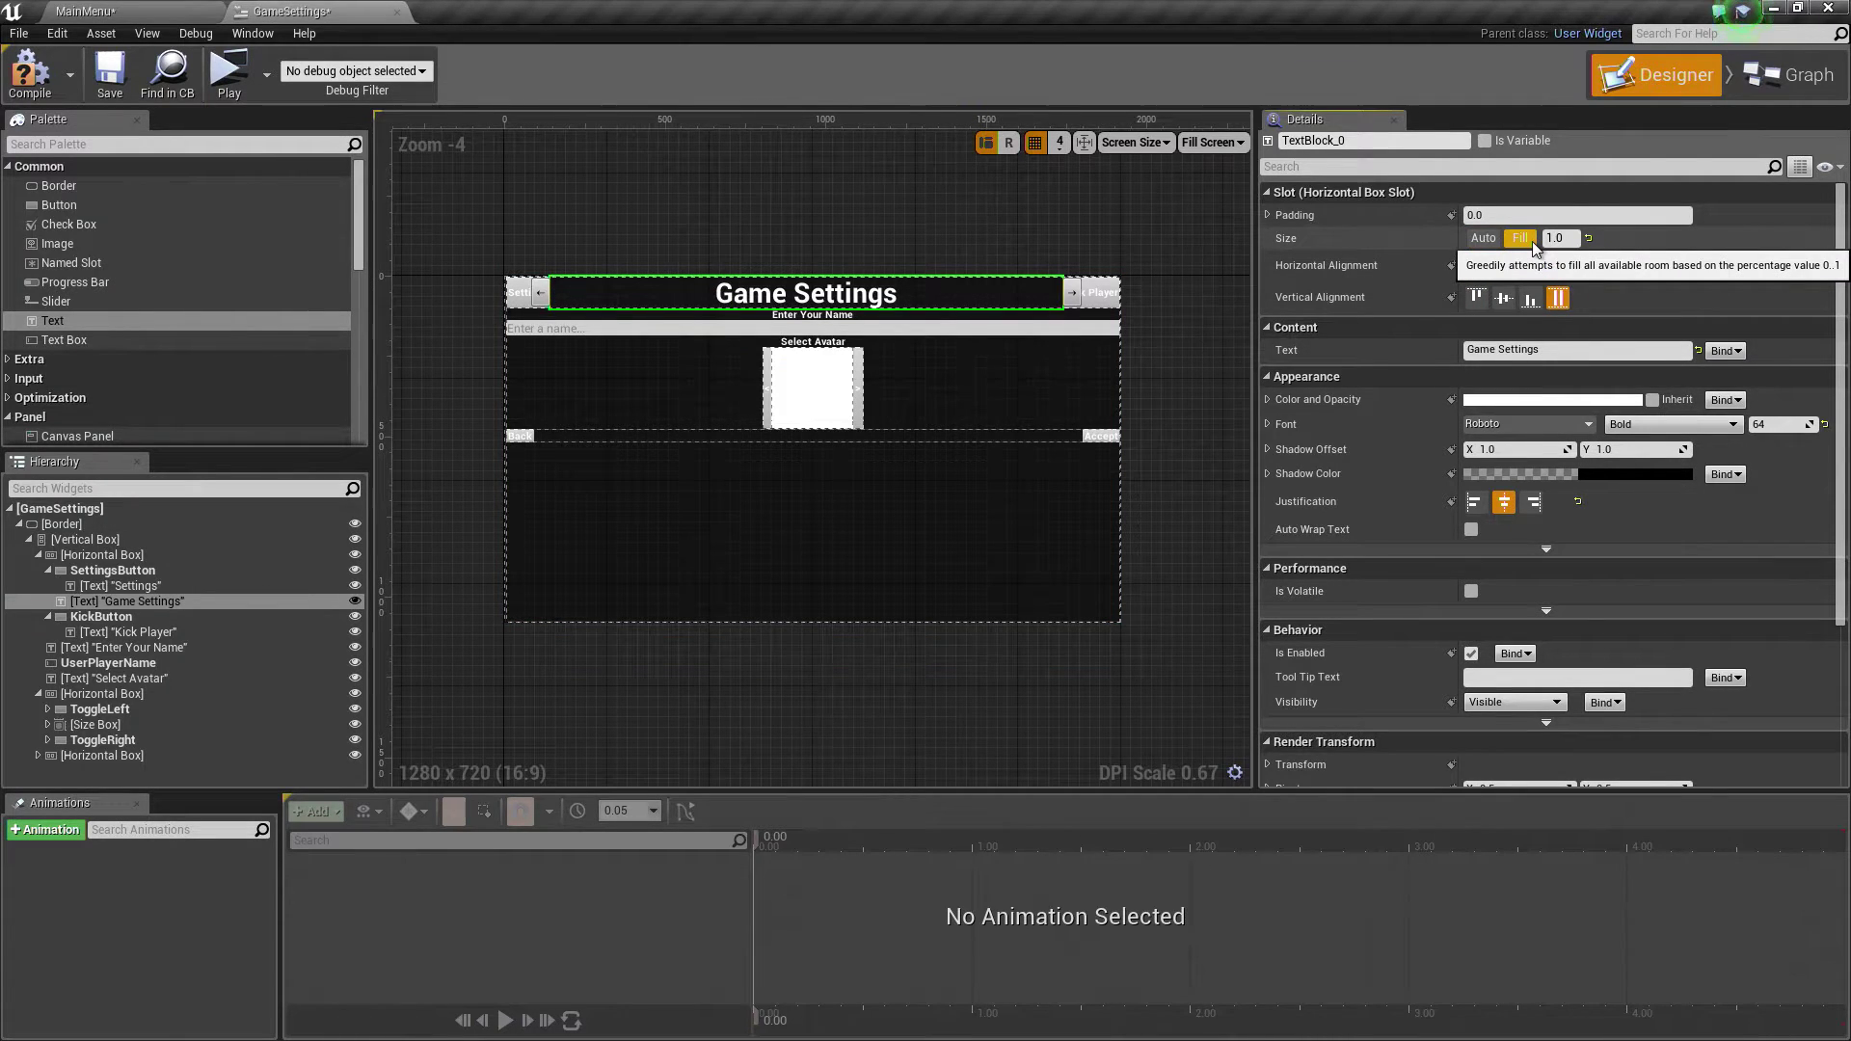
pyautogui.click(888, 218)
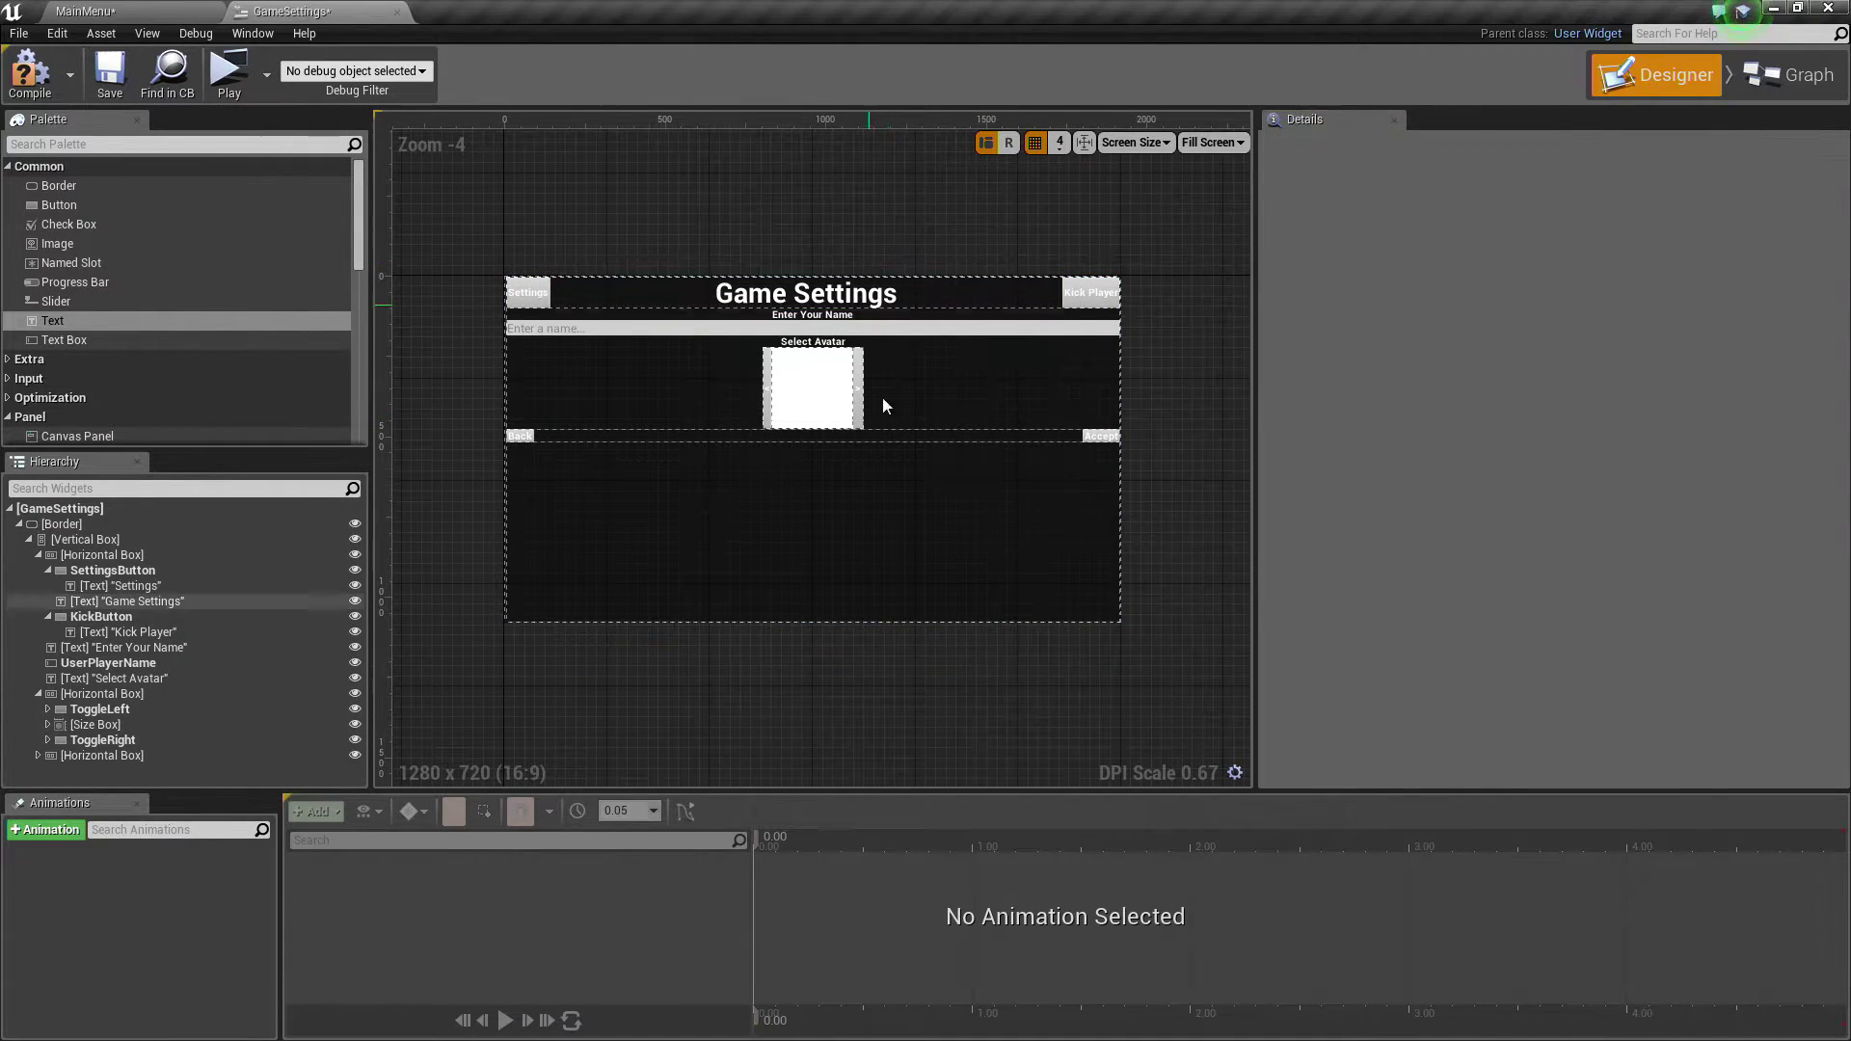
pyautogui.click(821, 301)
pyautogui.click(515, 310)
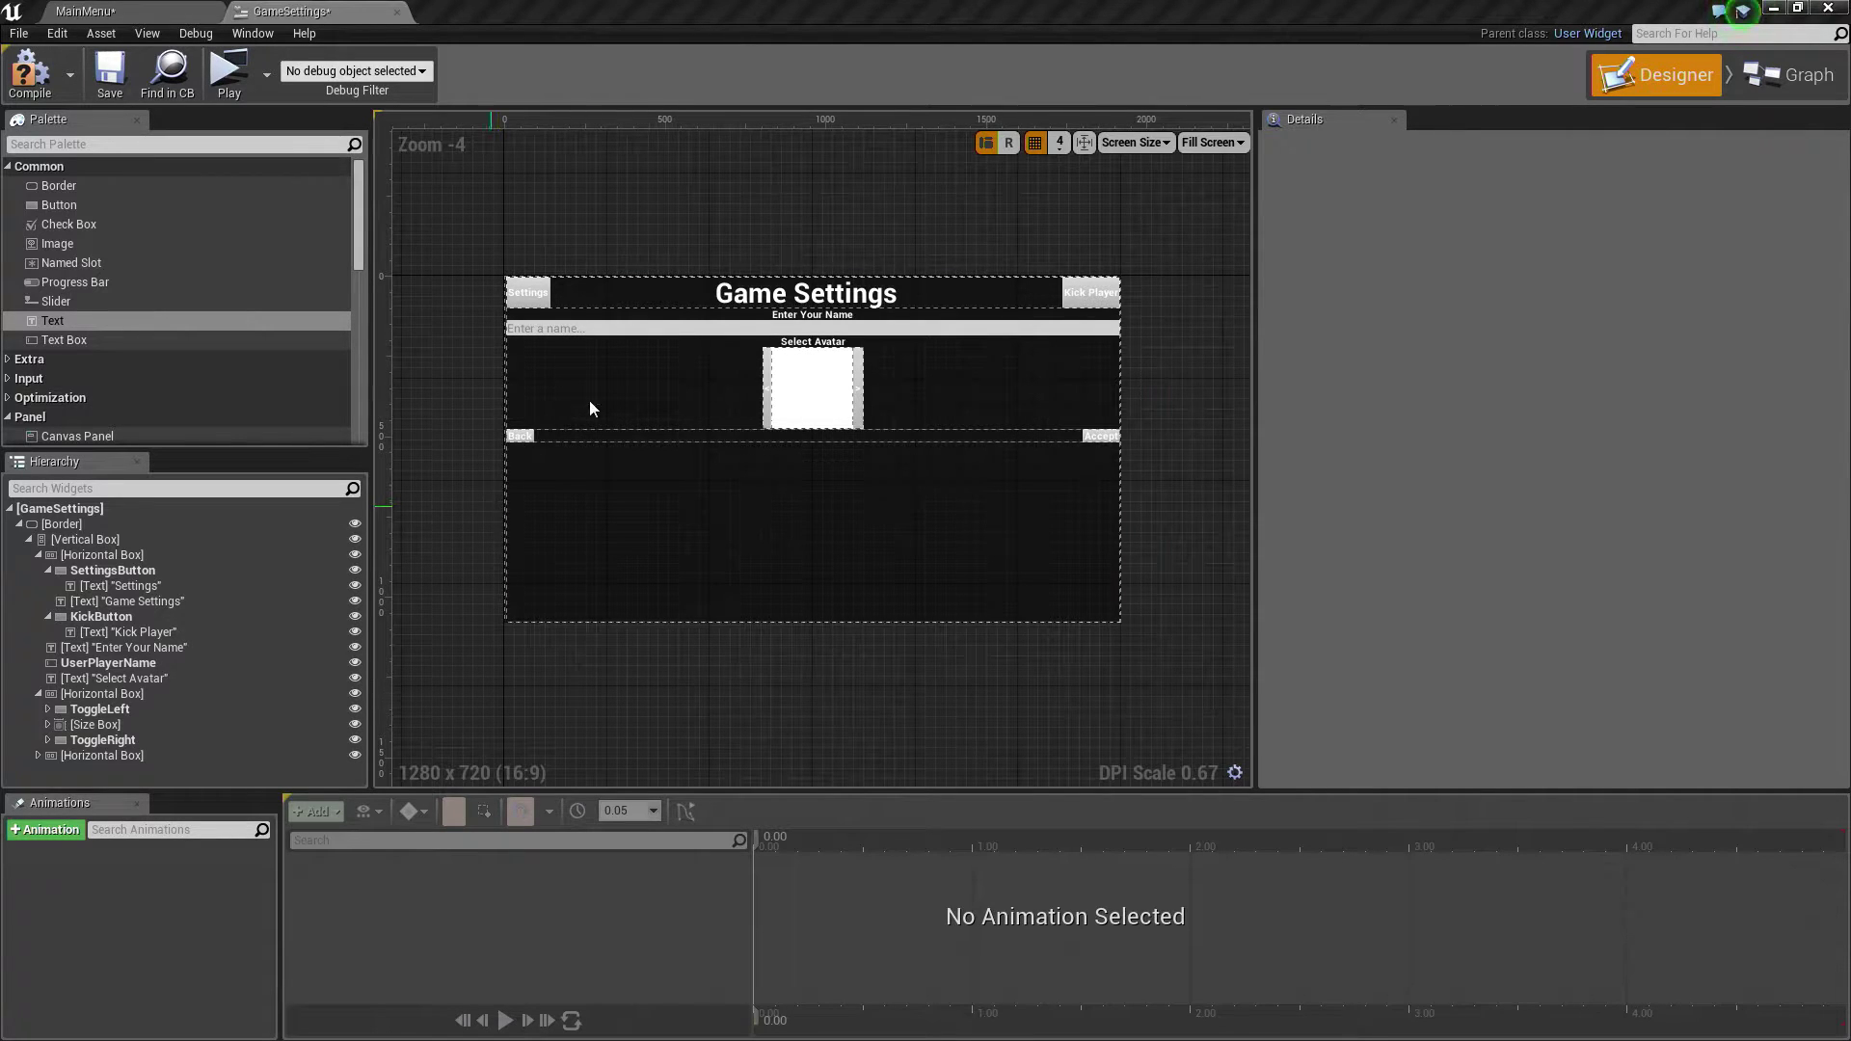
# Step: Delete the Enter Your Name label, the UserPlayerName box and the Select Avatar label
pyautogui.click(39, 555)
pyautogui.click(97, 569)
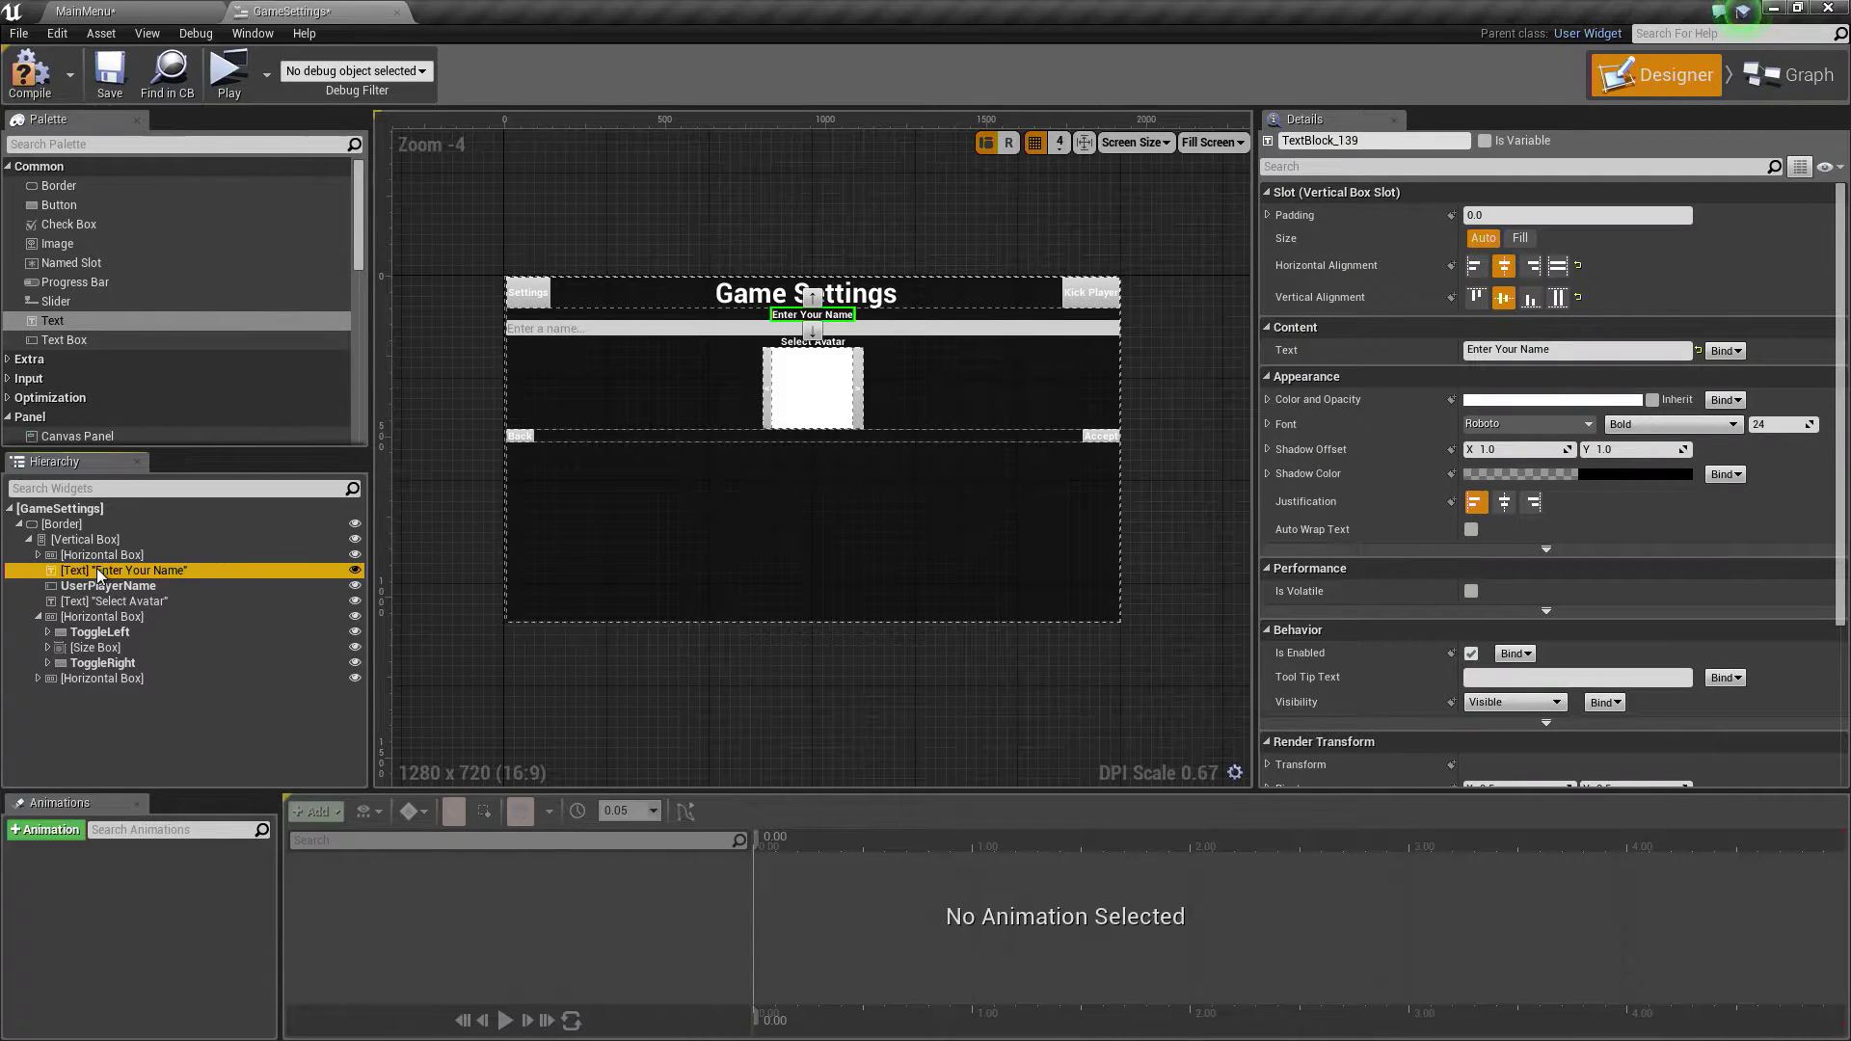
pyautogui.press('Delete')
pyautogui.click(96, 568)
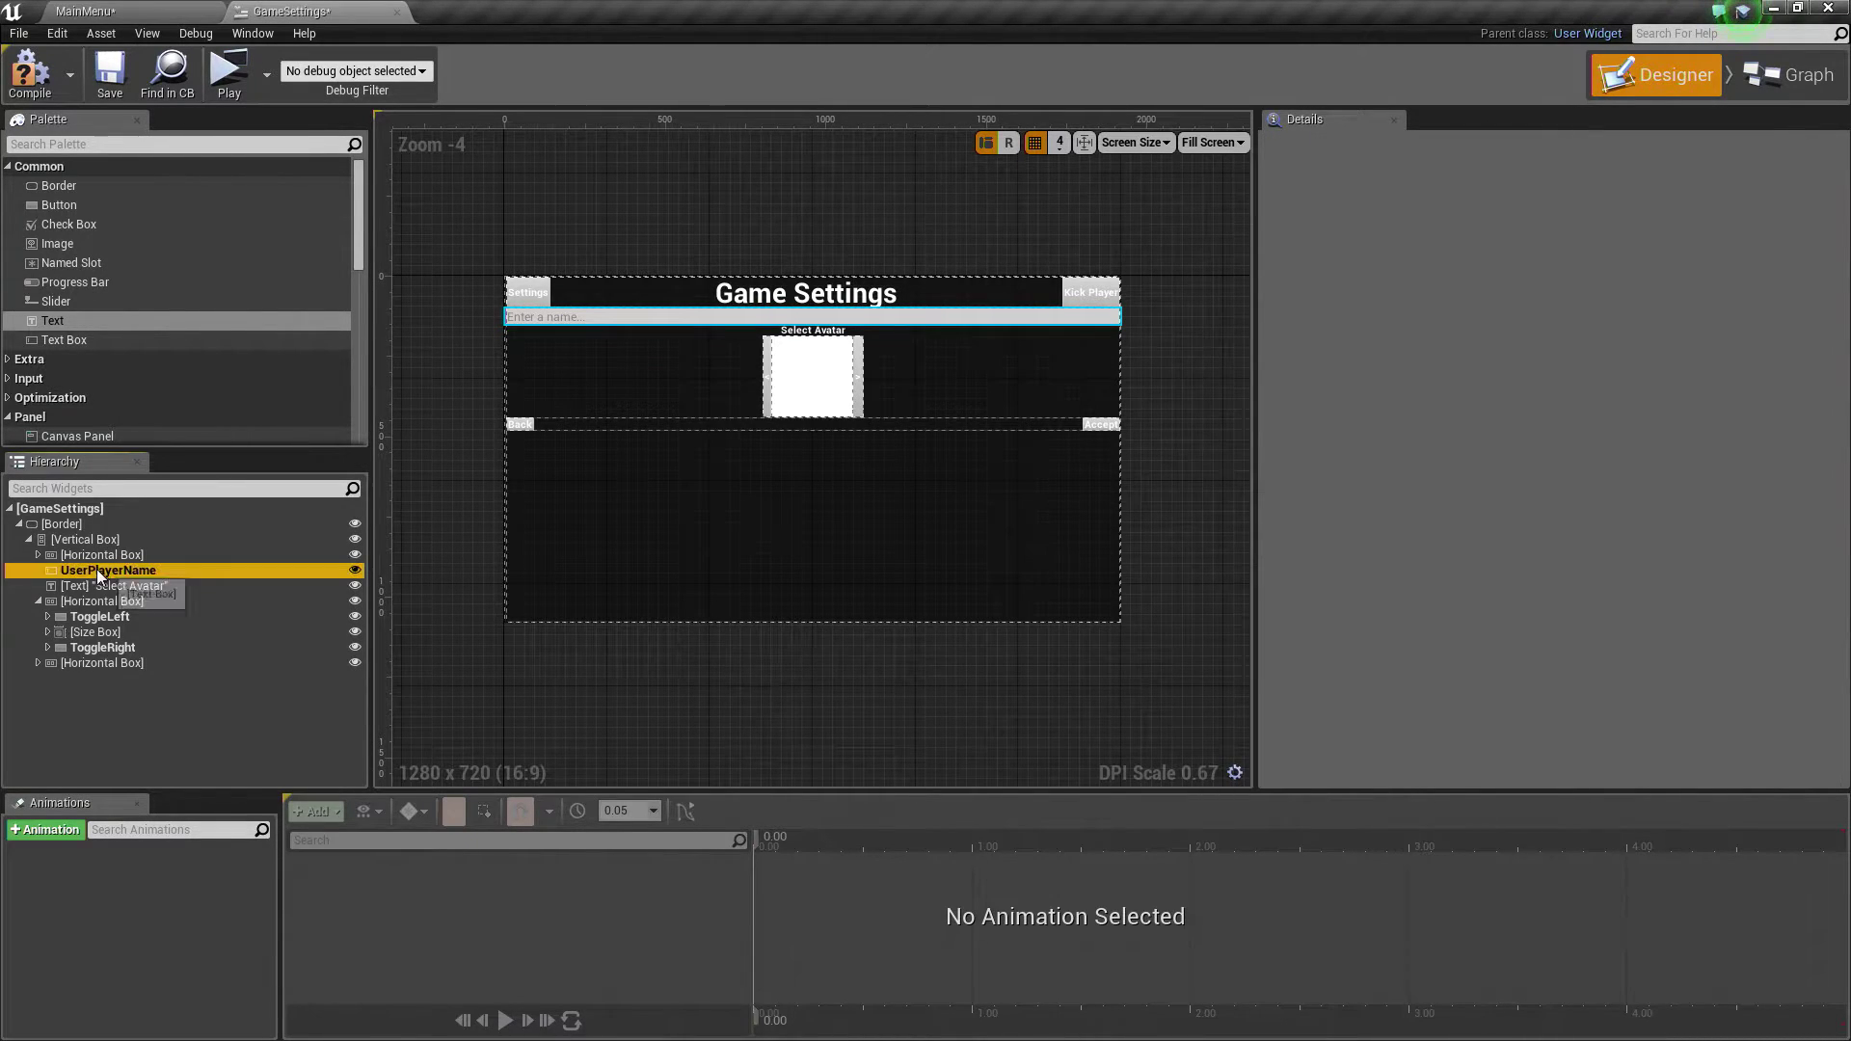
pyautogui.press('Delete')
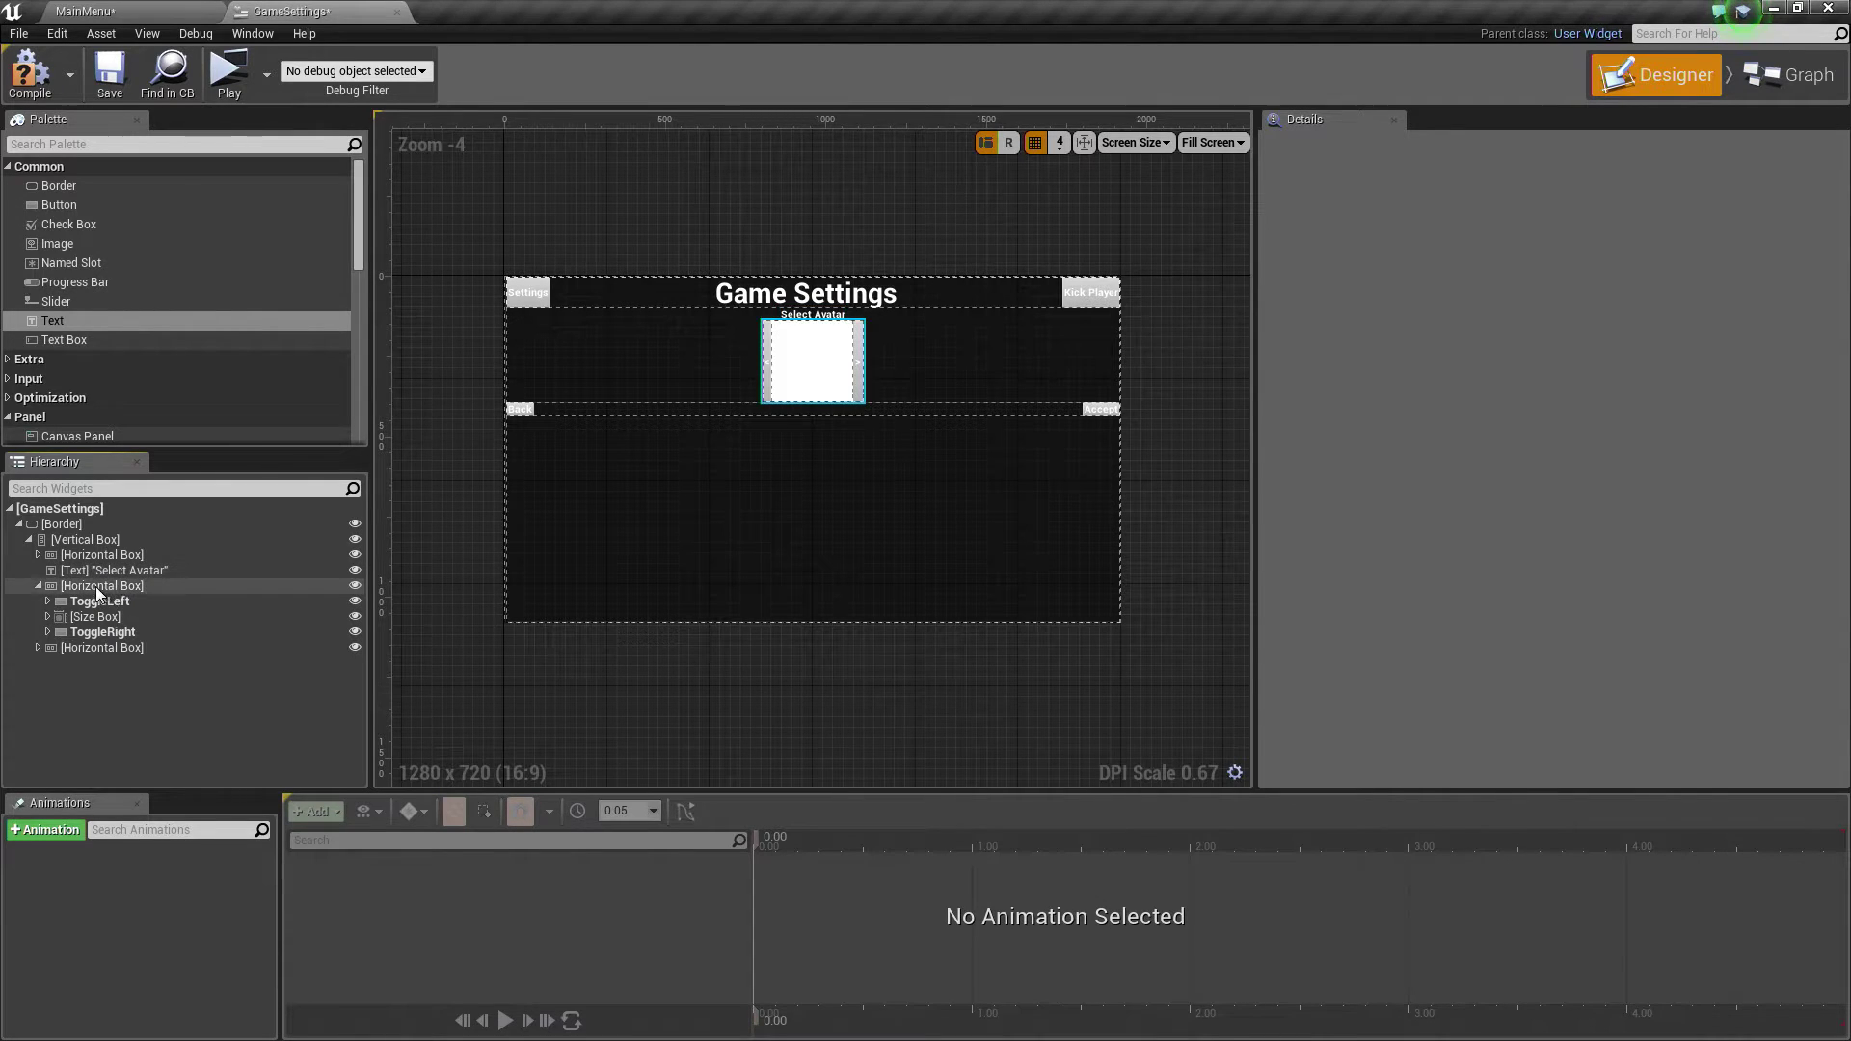
pyautogui.click(100, 588)
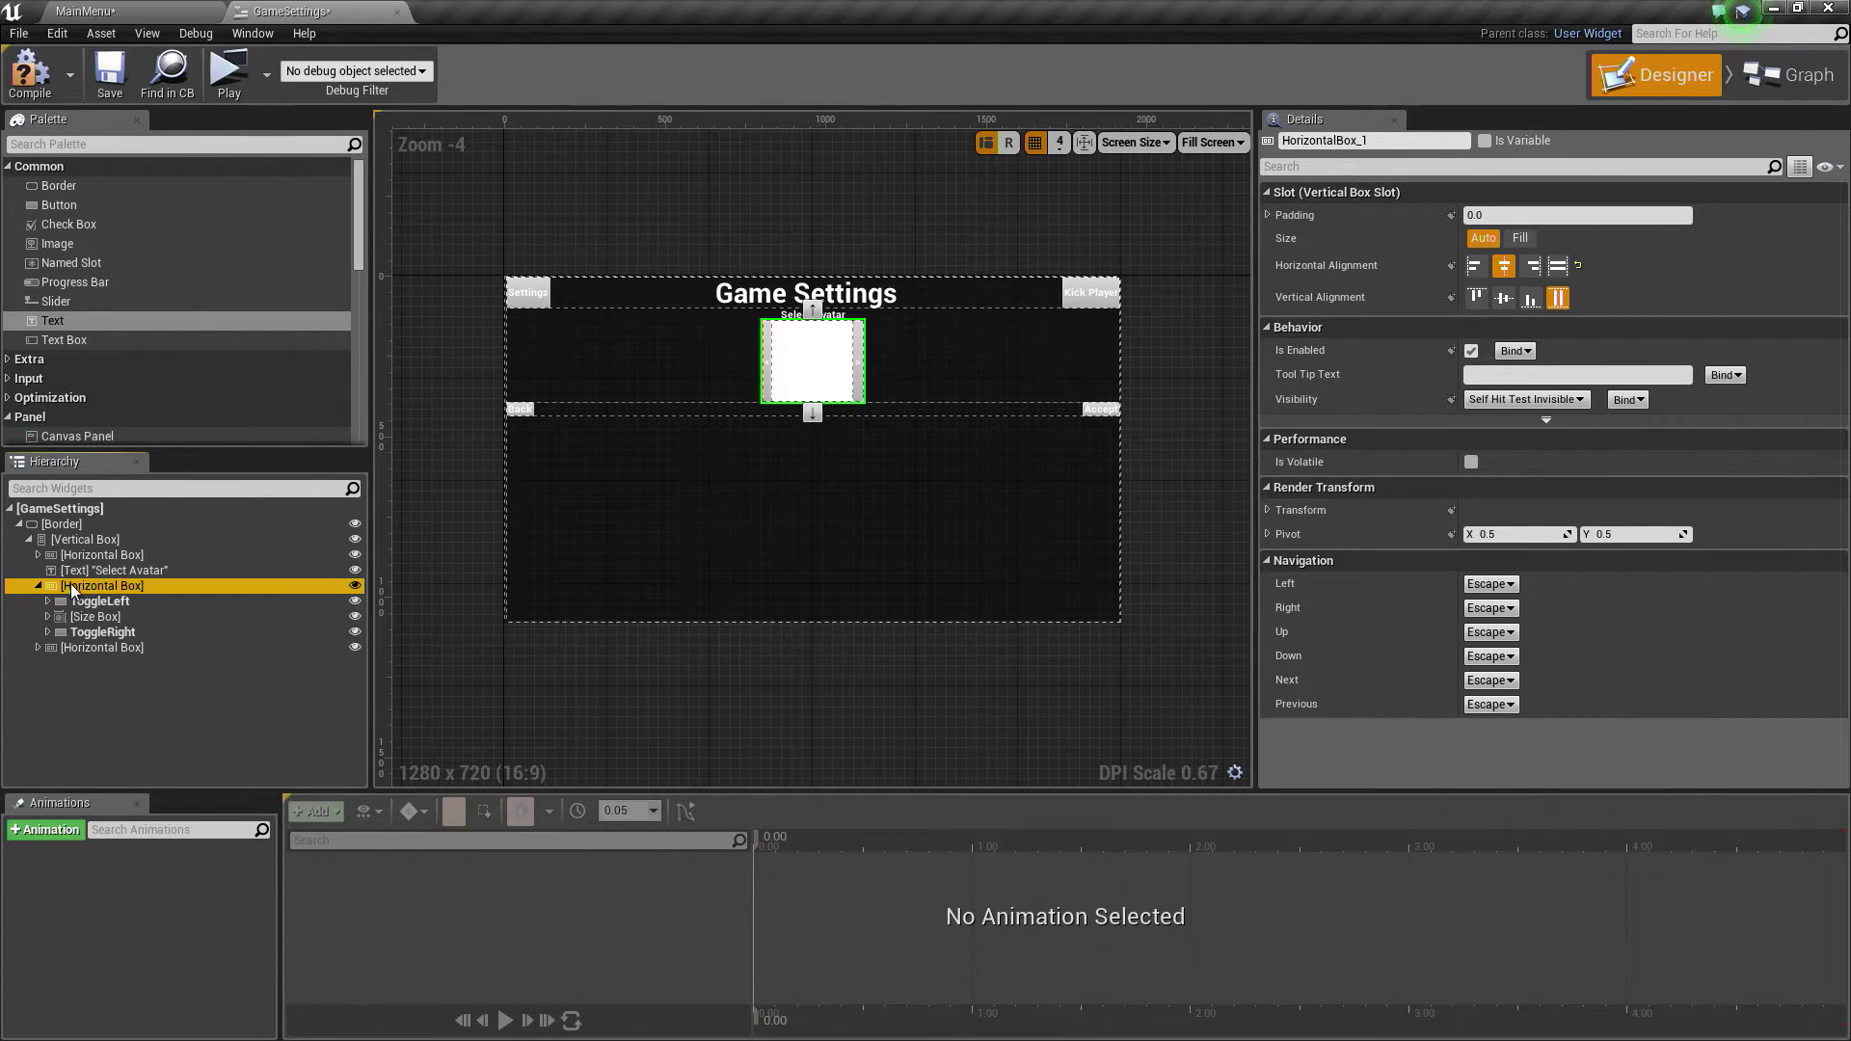
pyautogui.click(92, 601)
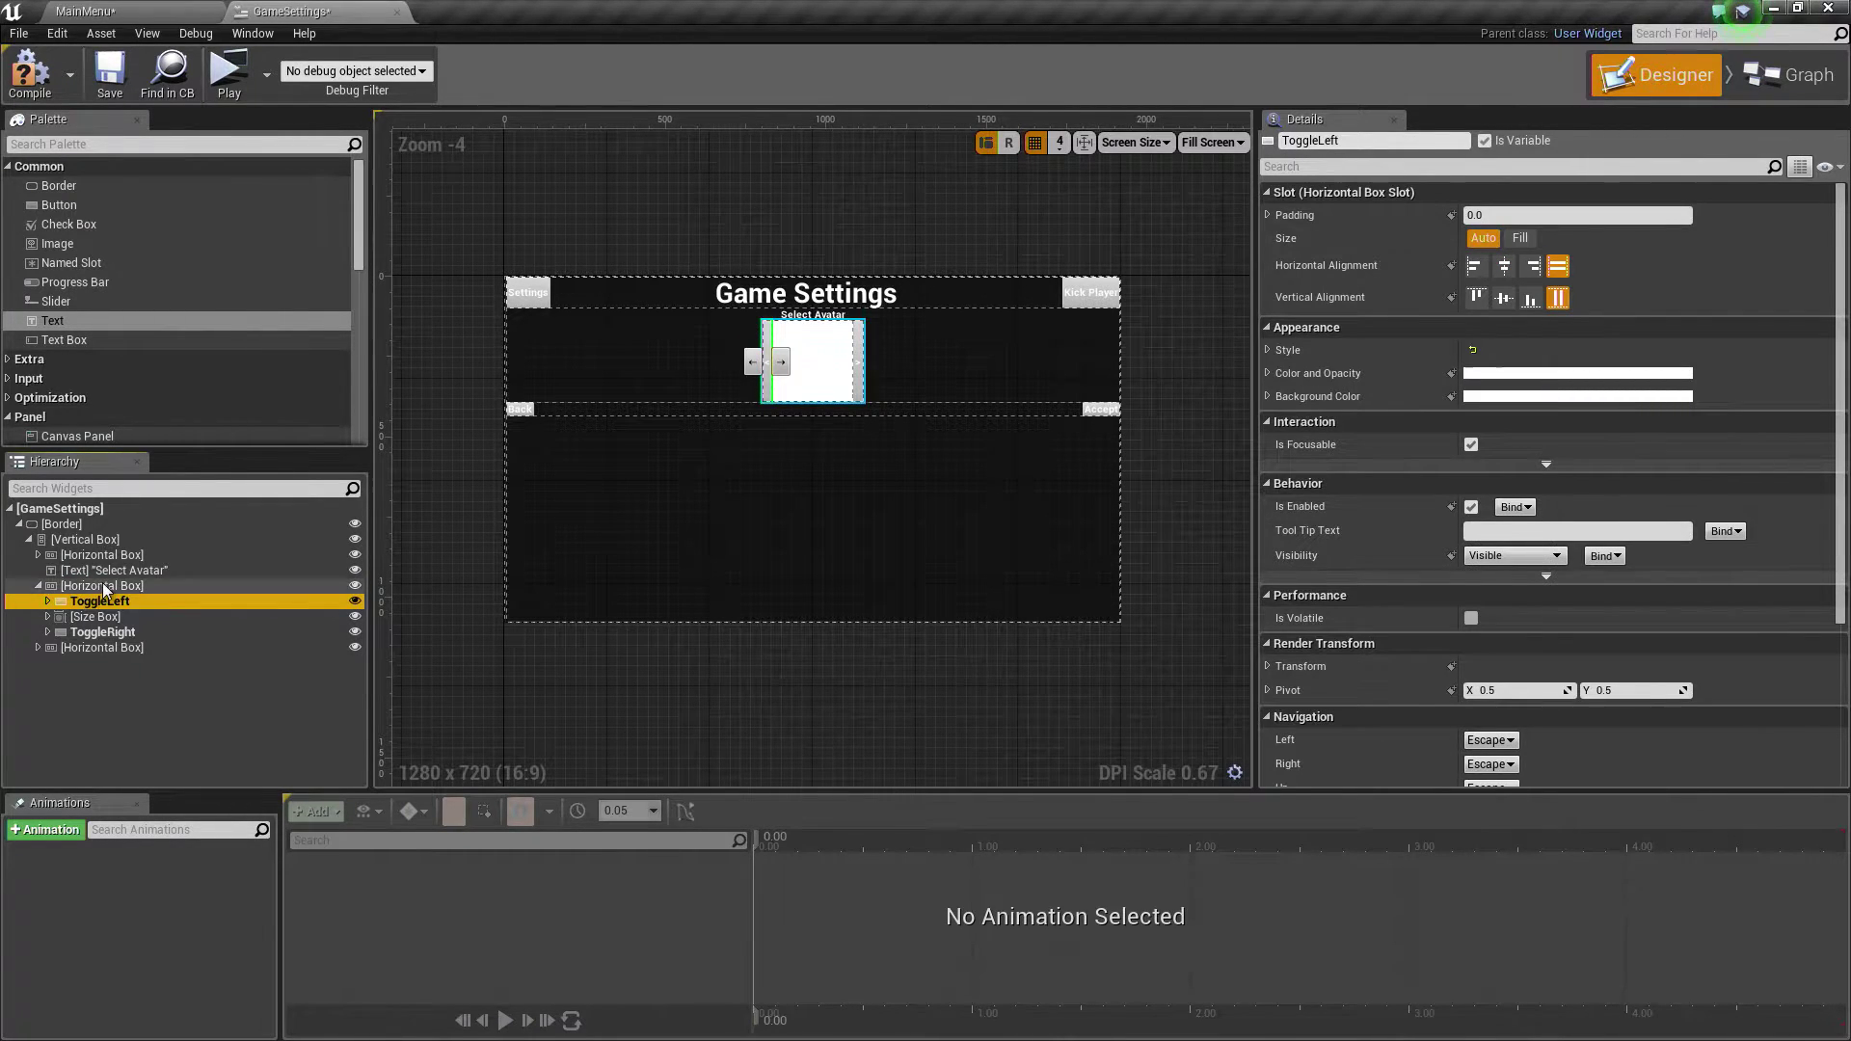
pyautogui.click(107, 587)
pyautogui.click(108, 574)
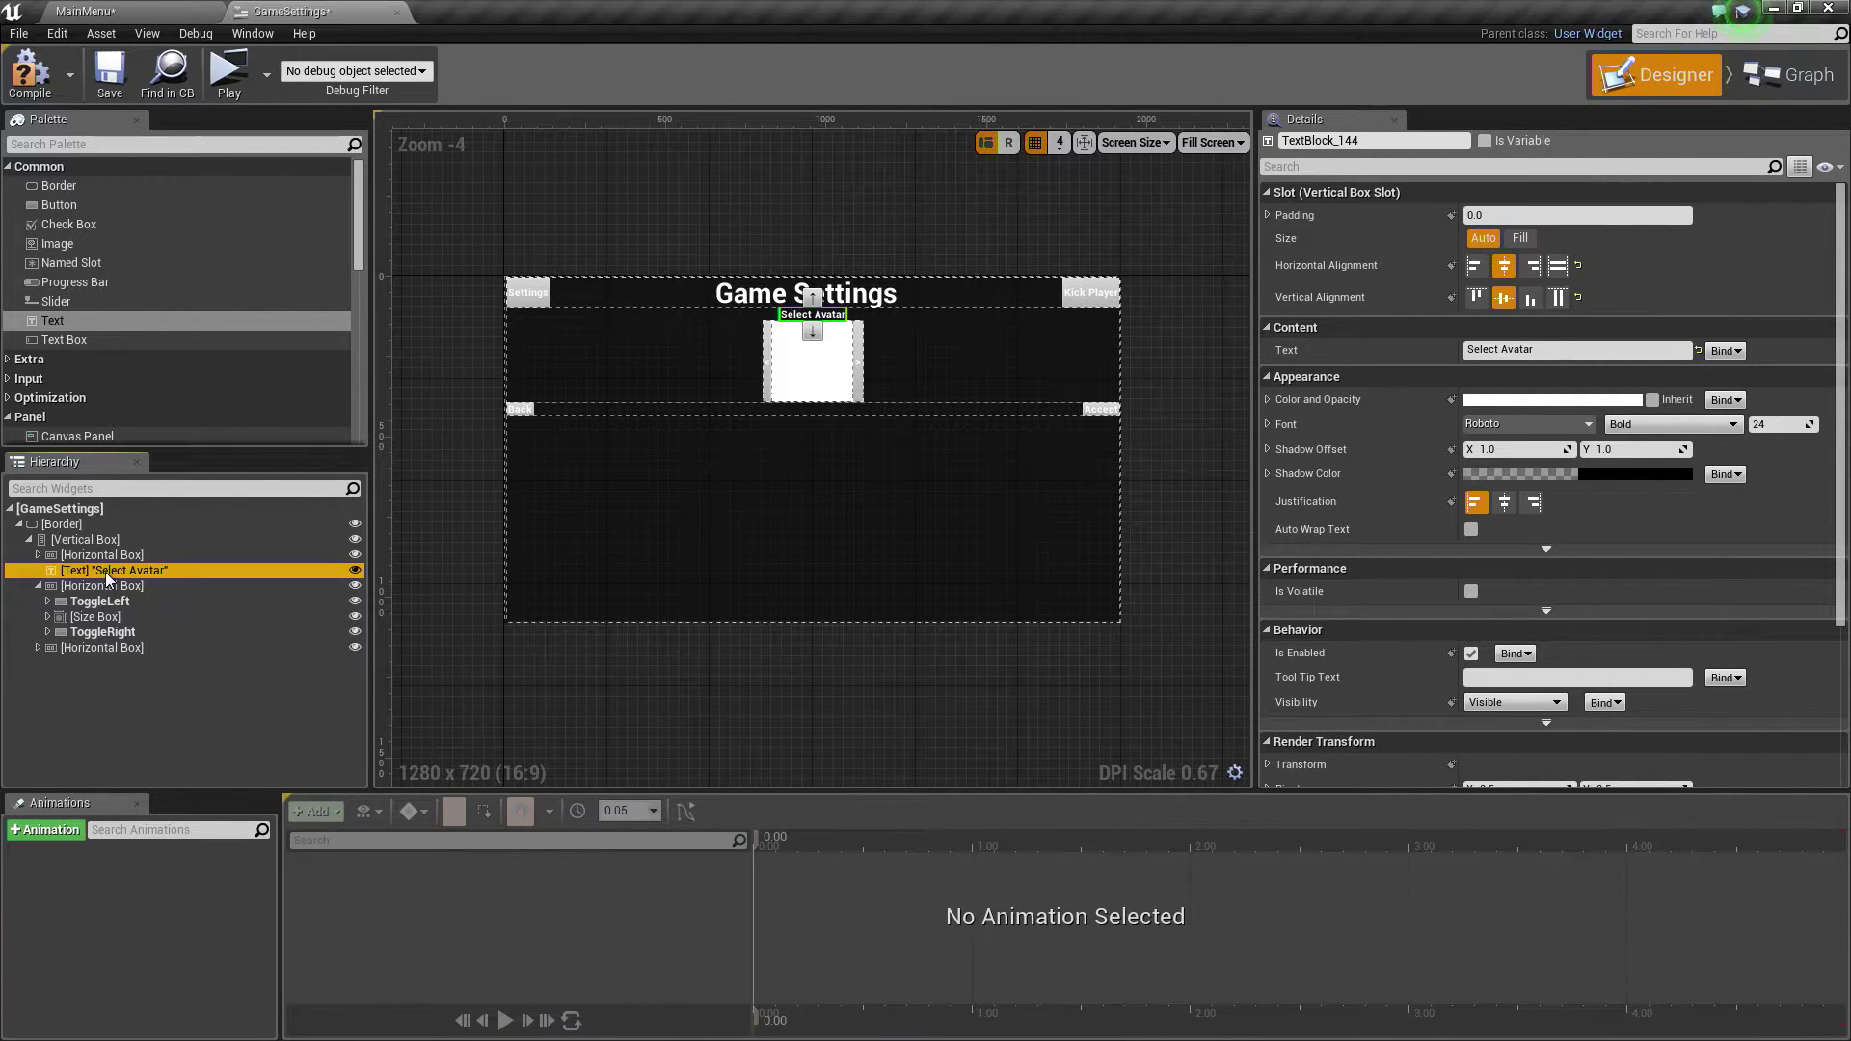
pyautogui.press('Delete')
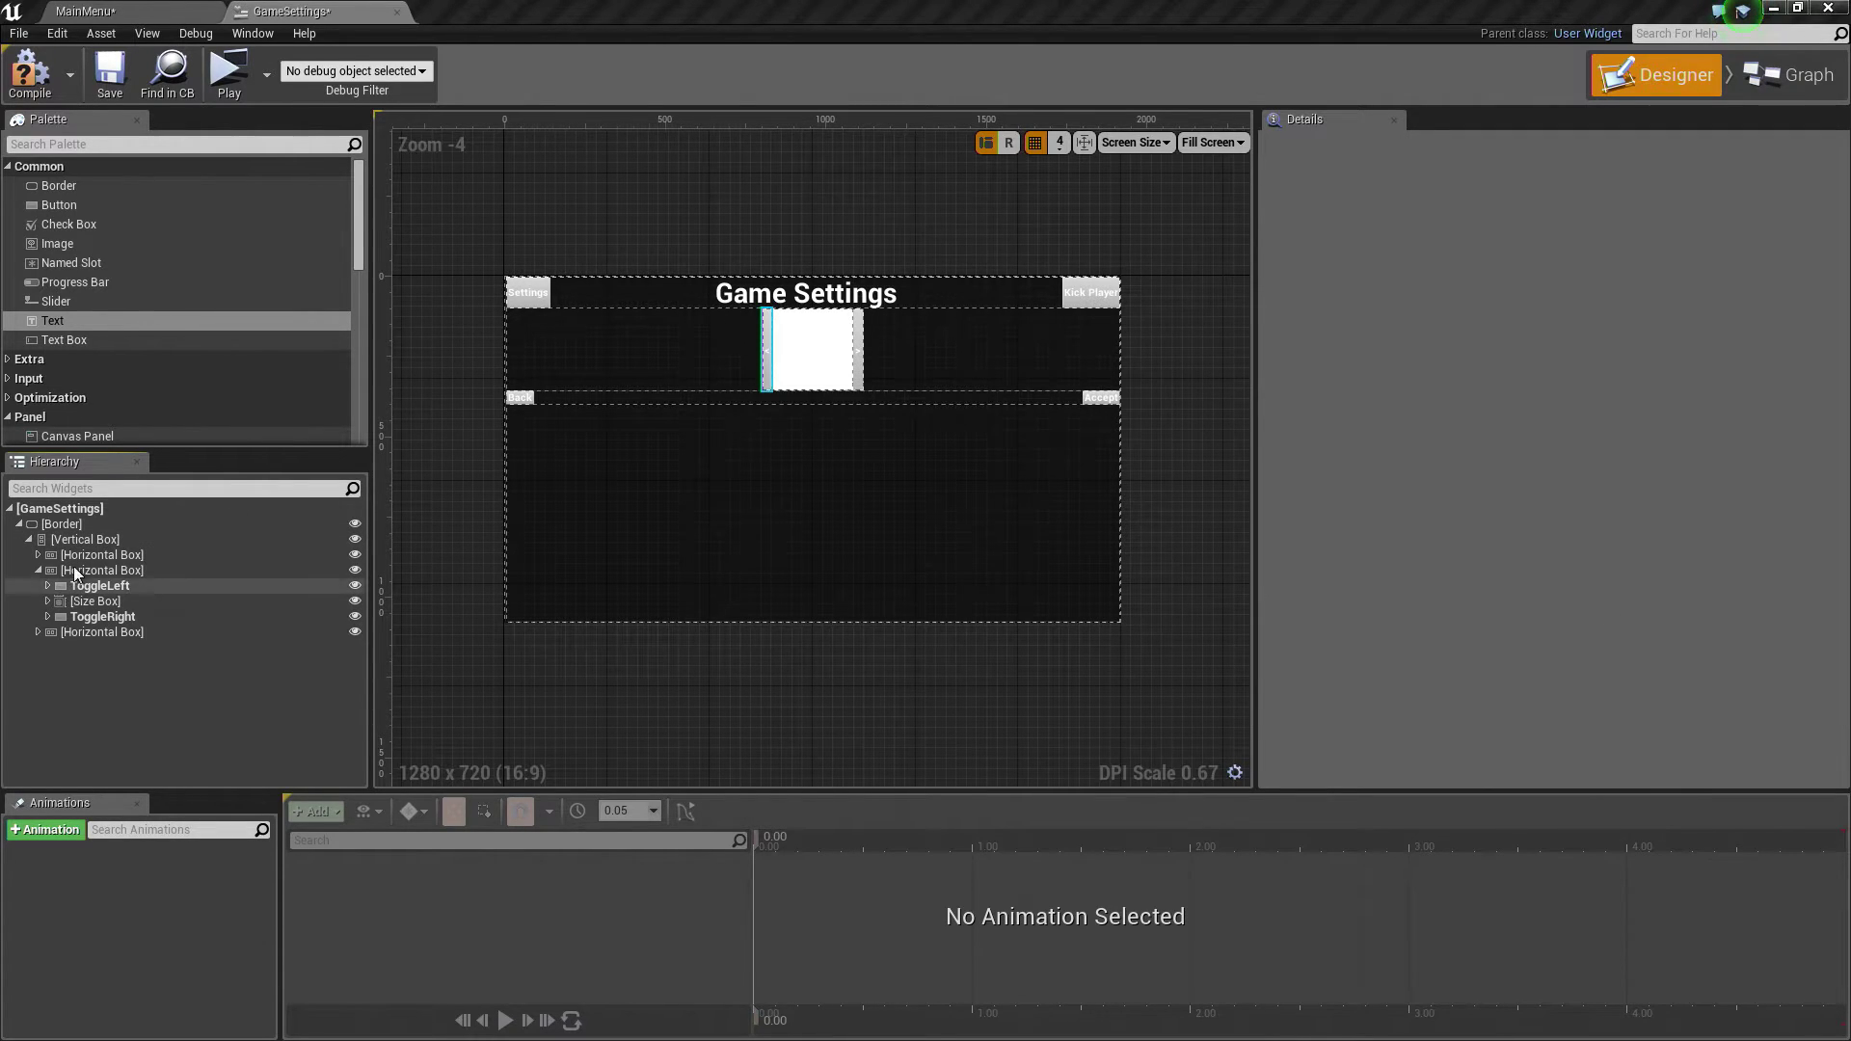
# Step: Wrap the avatar toggle Horizontal Box in a Vertical Box, undoing an accidental Replace With
pyautogui.click(89, 575)
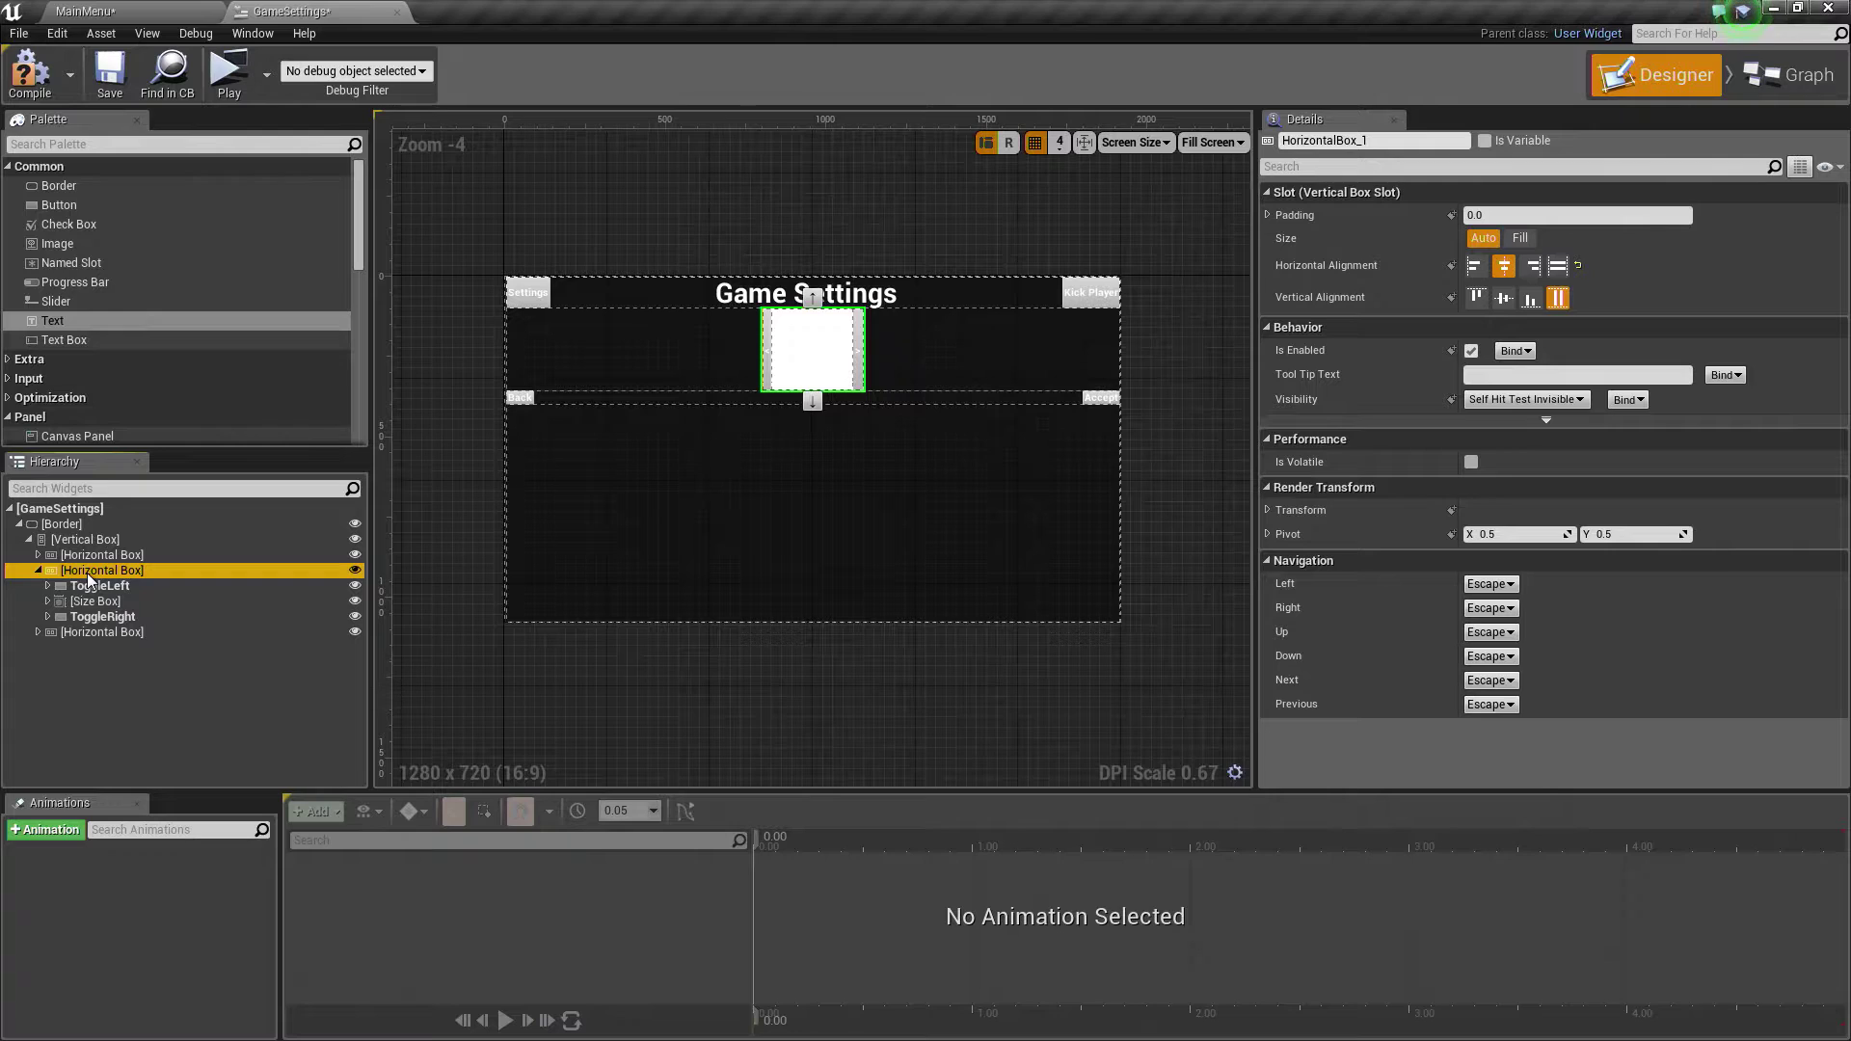
pyautogui.rightClick(89, 577)
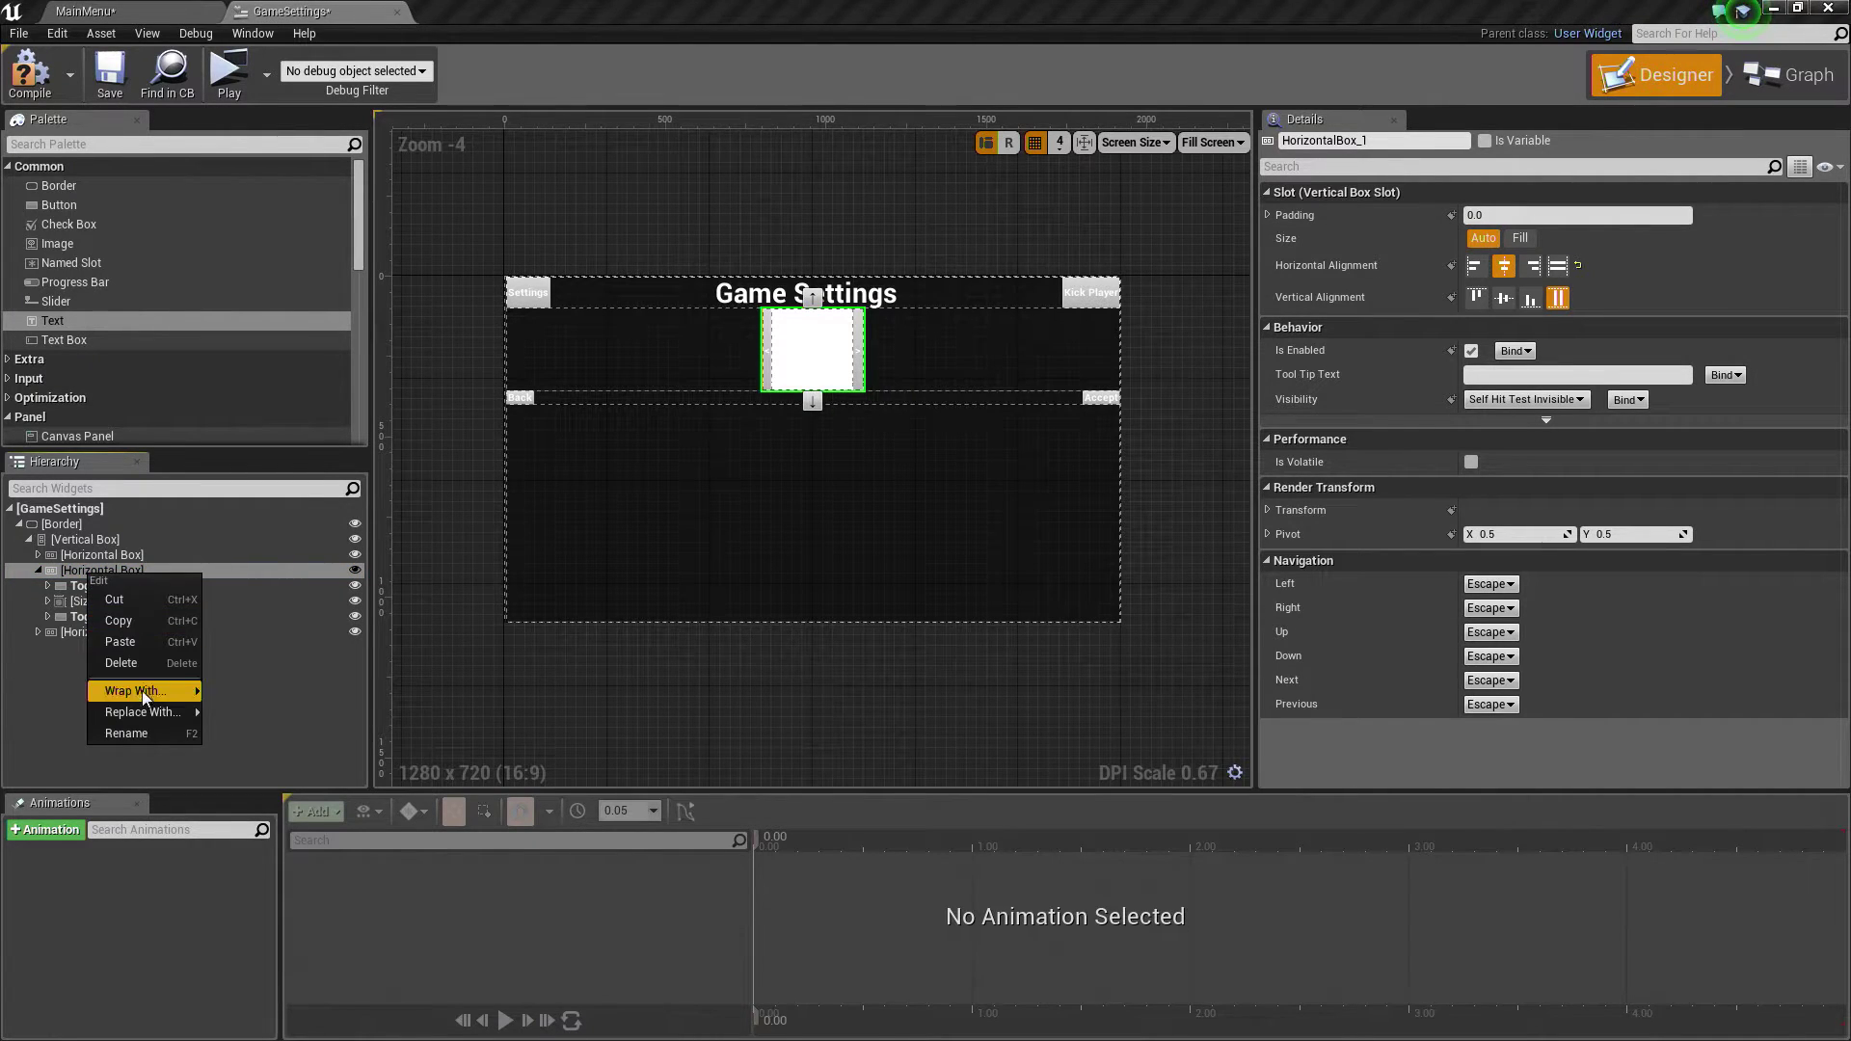
pyautogui.moveTo(146, 713)
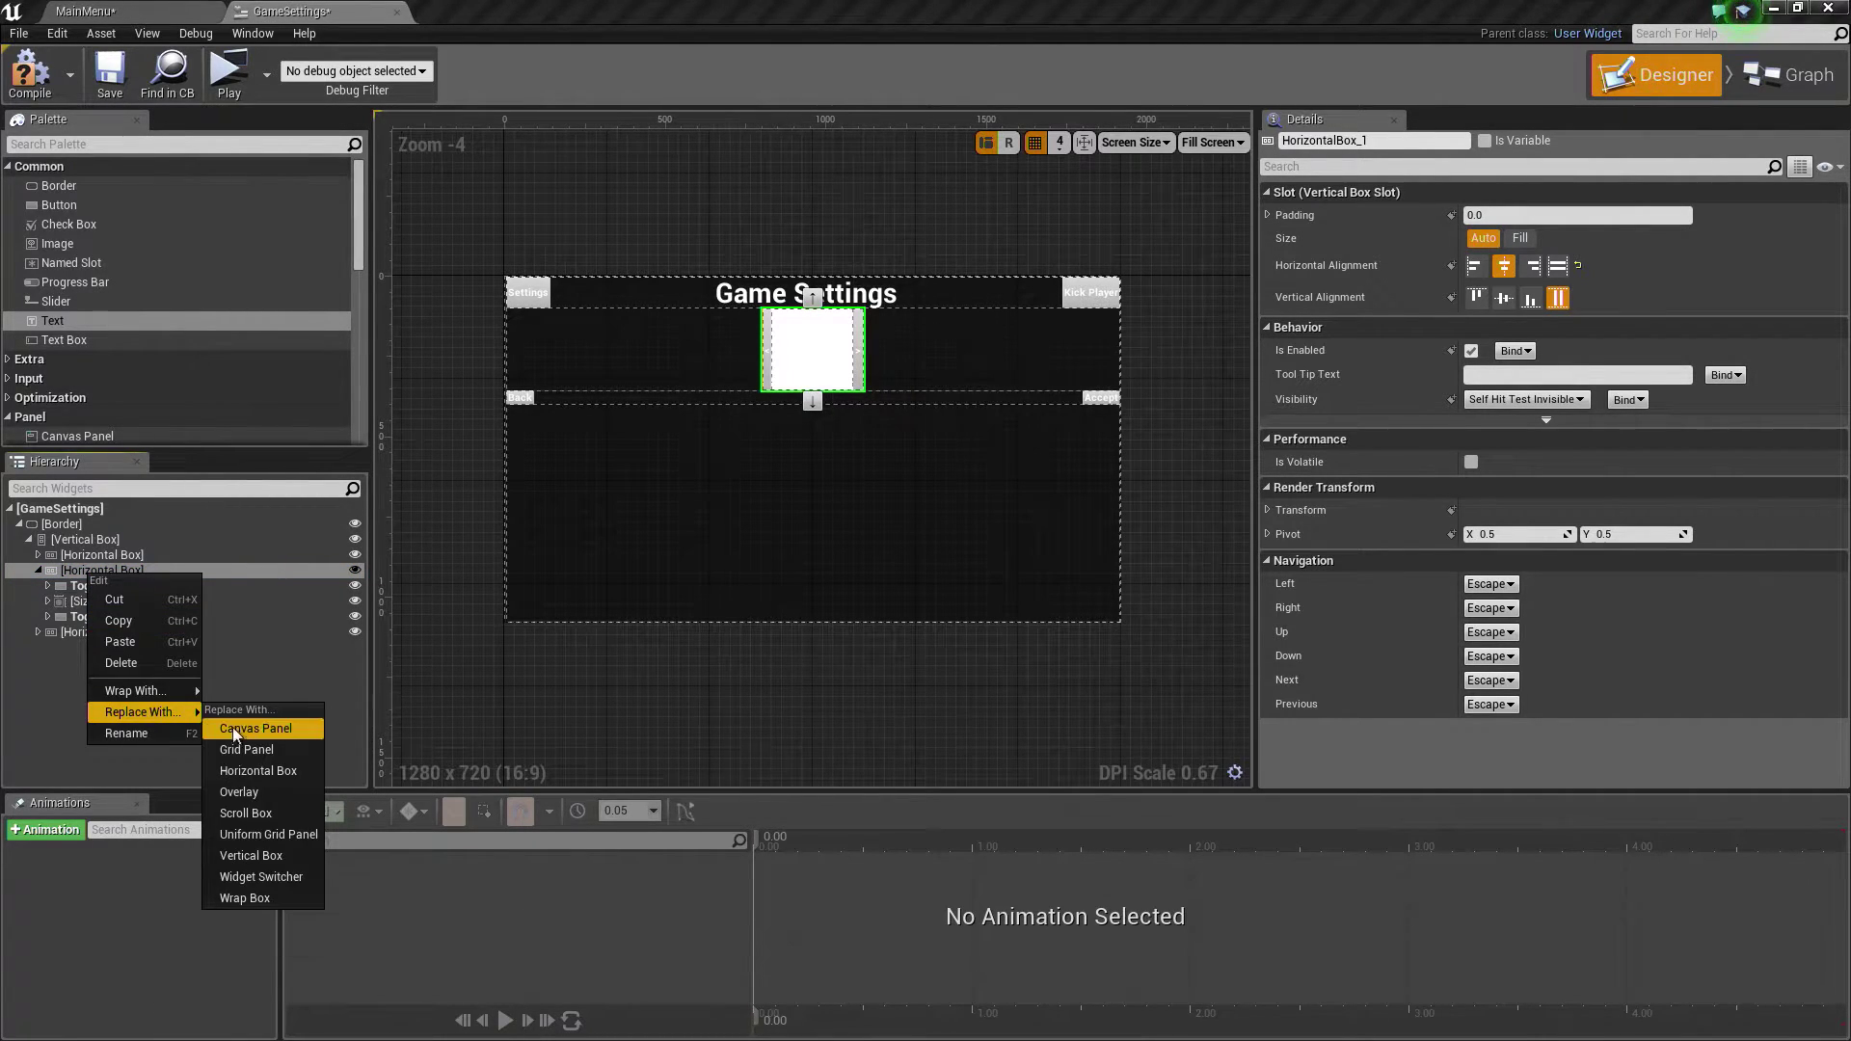
pyautogui.click(264, 856)
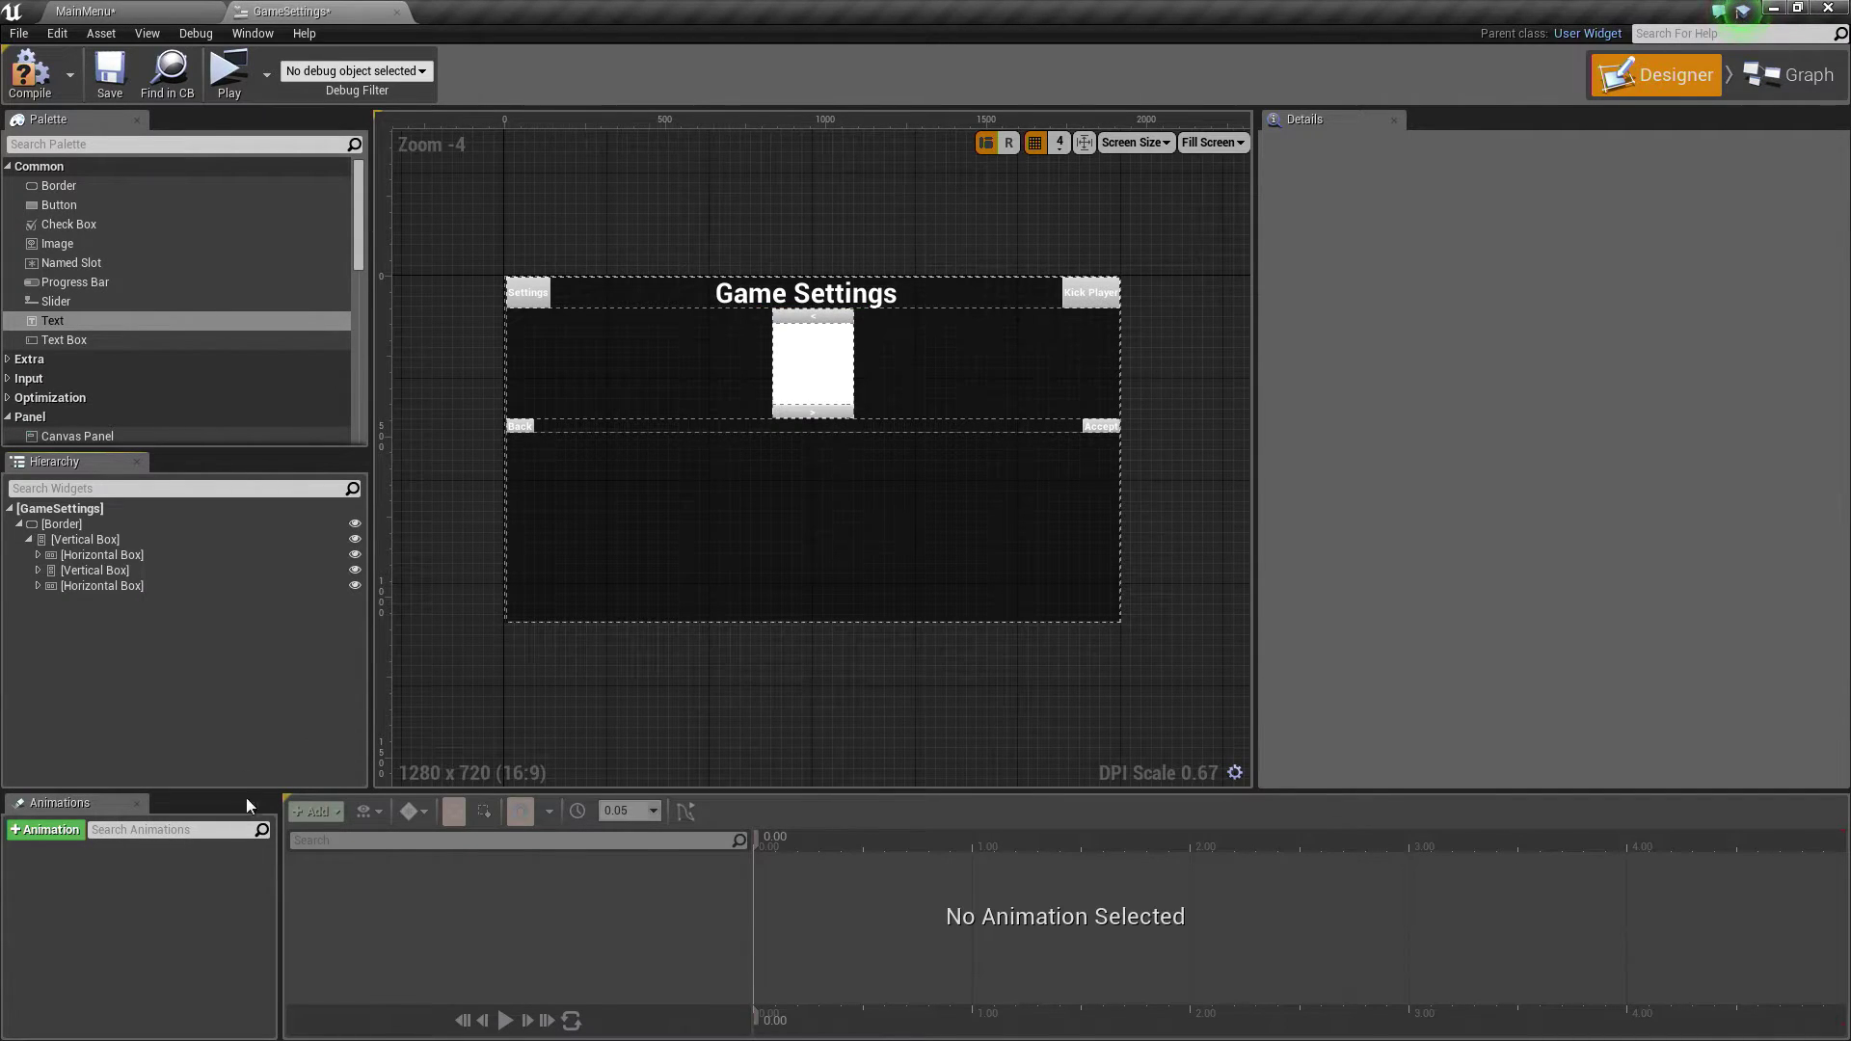
pyautogui.hotkey('ctrl', 'z')
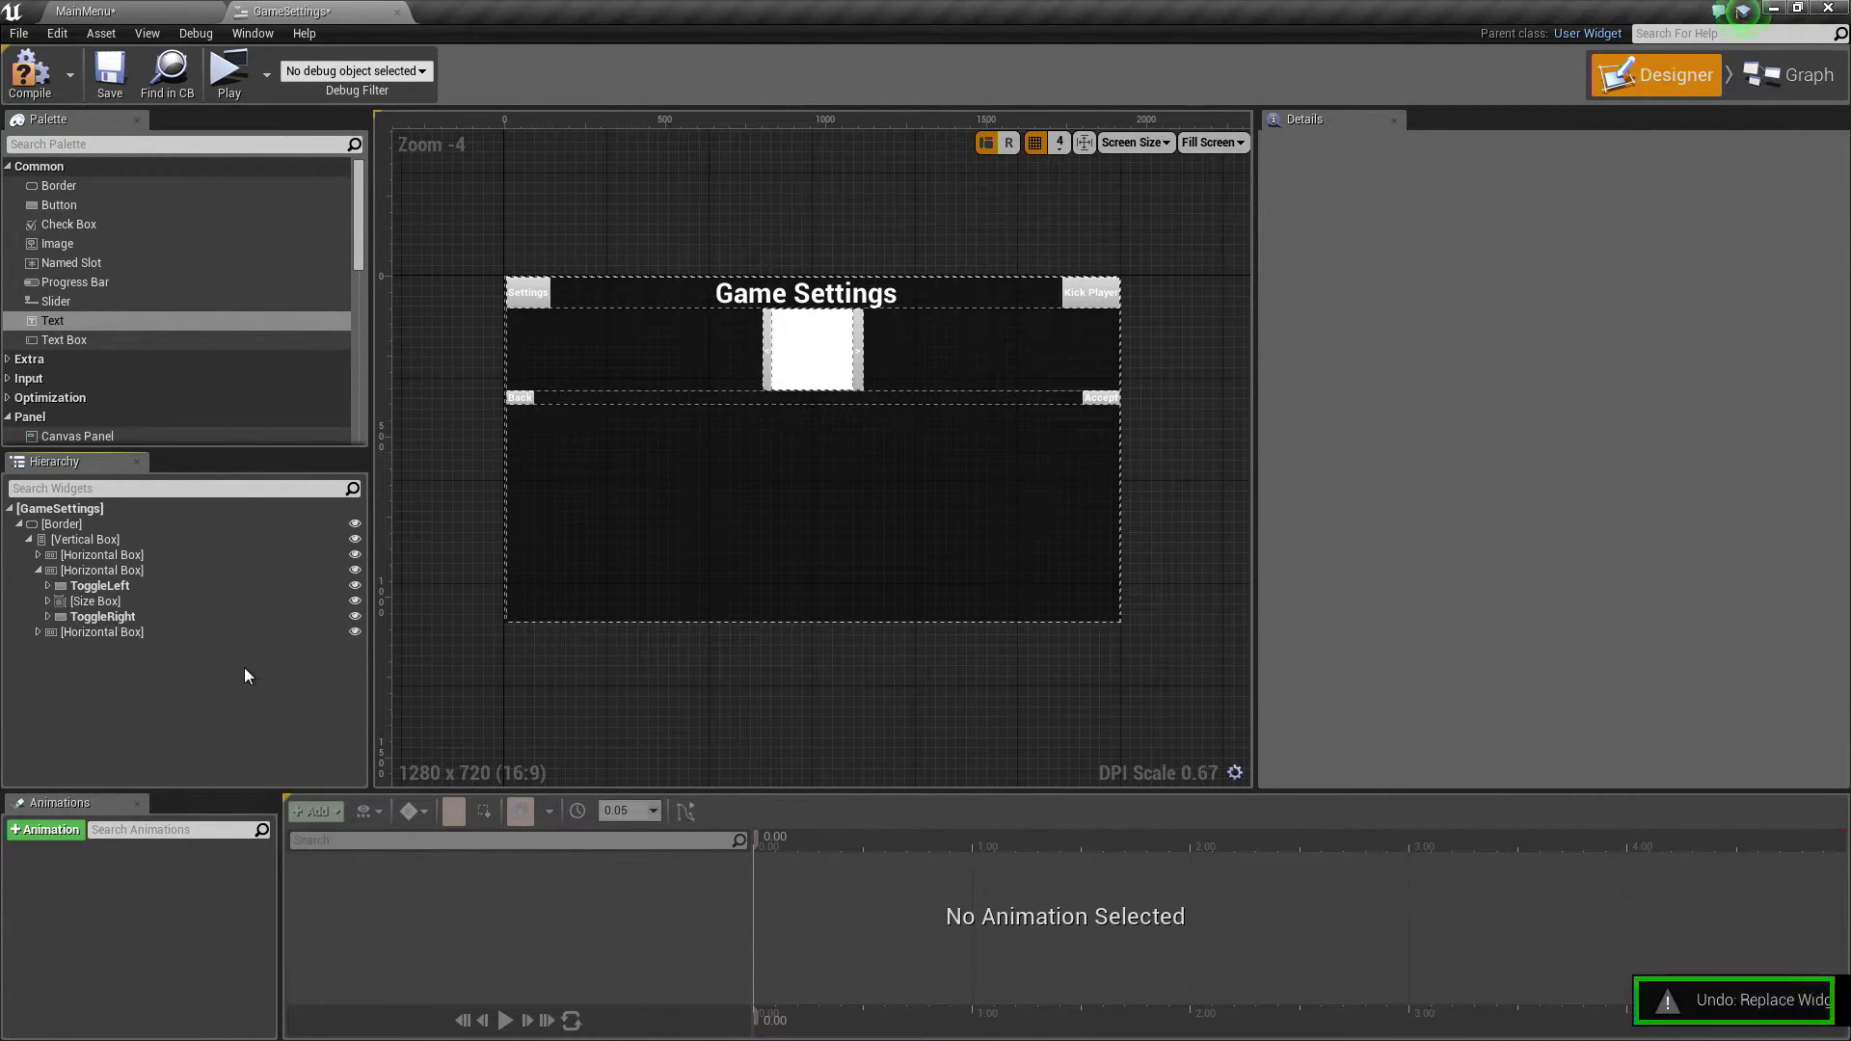
pyautogui.click(103, 570)
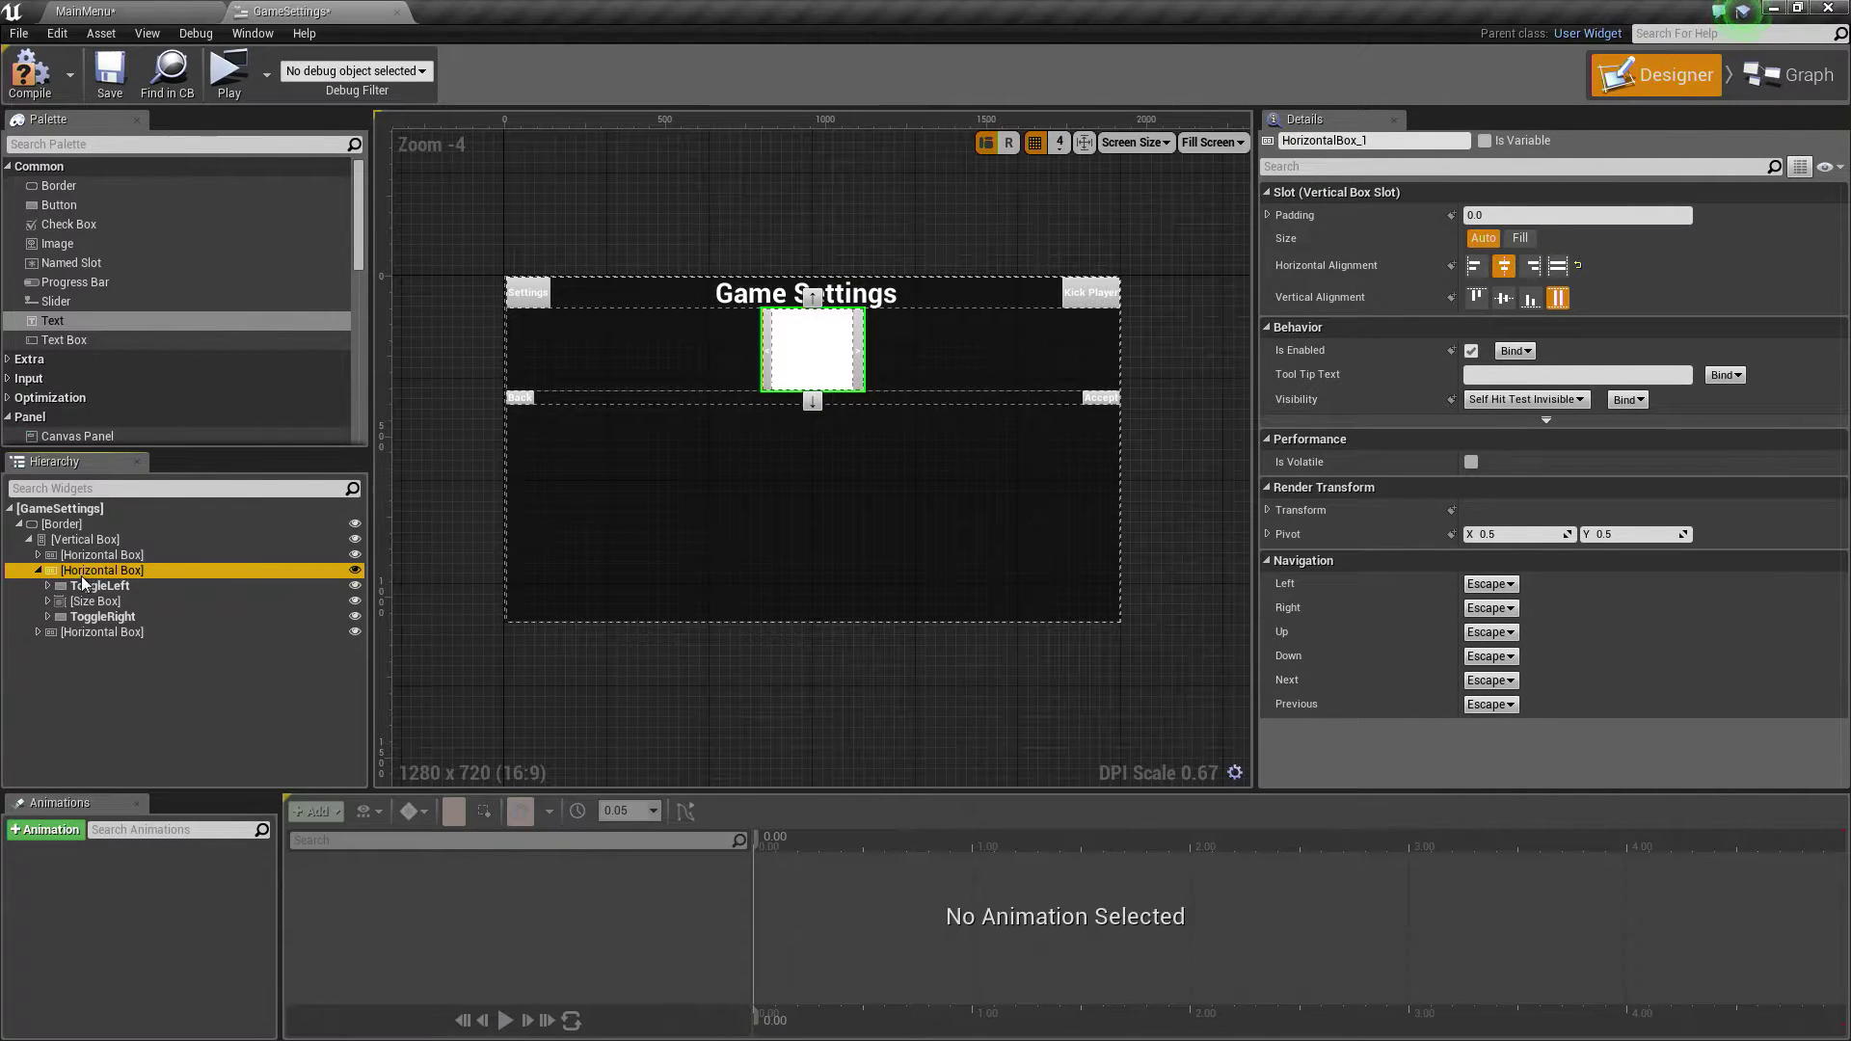
pyautogui.rightClick(93, 579)
pyautogui.moveTo(153, 692)
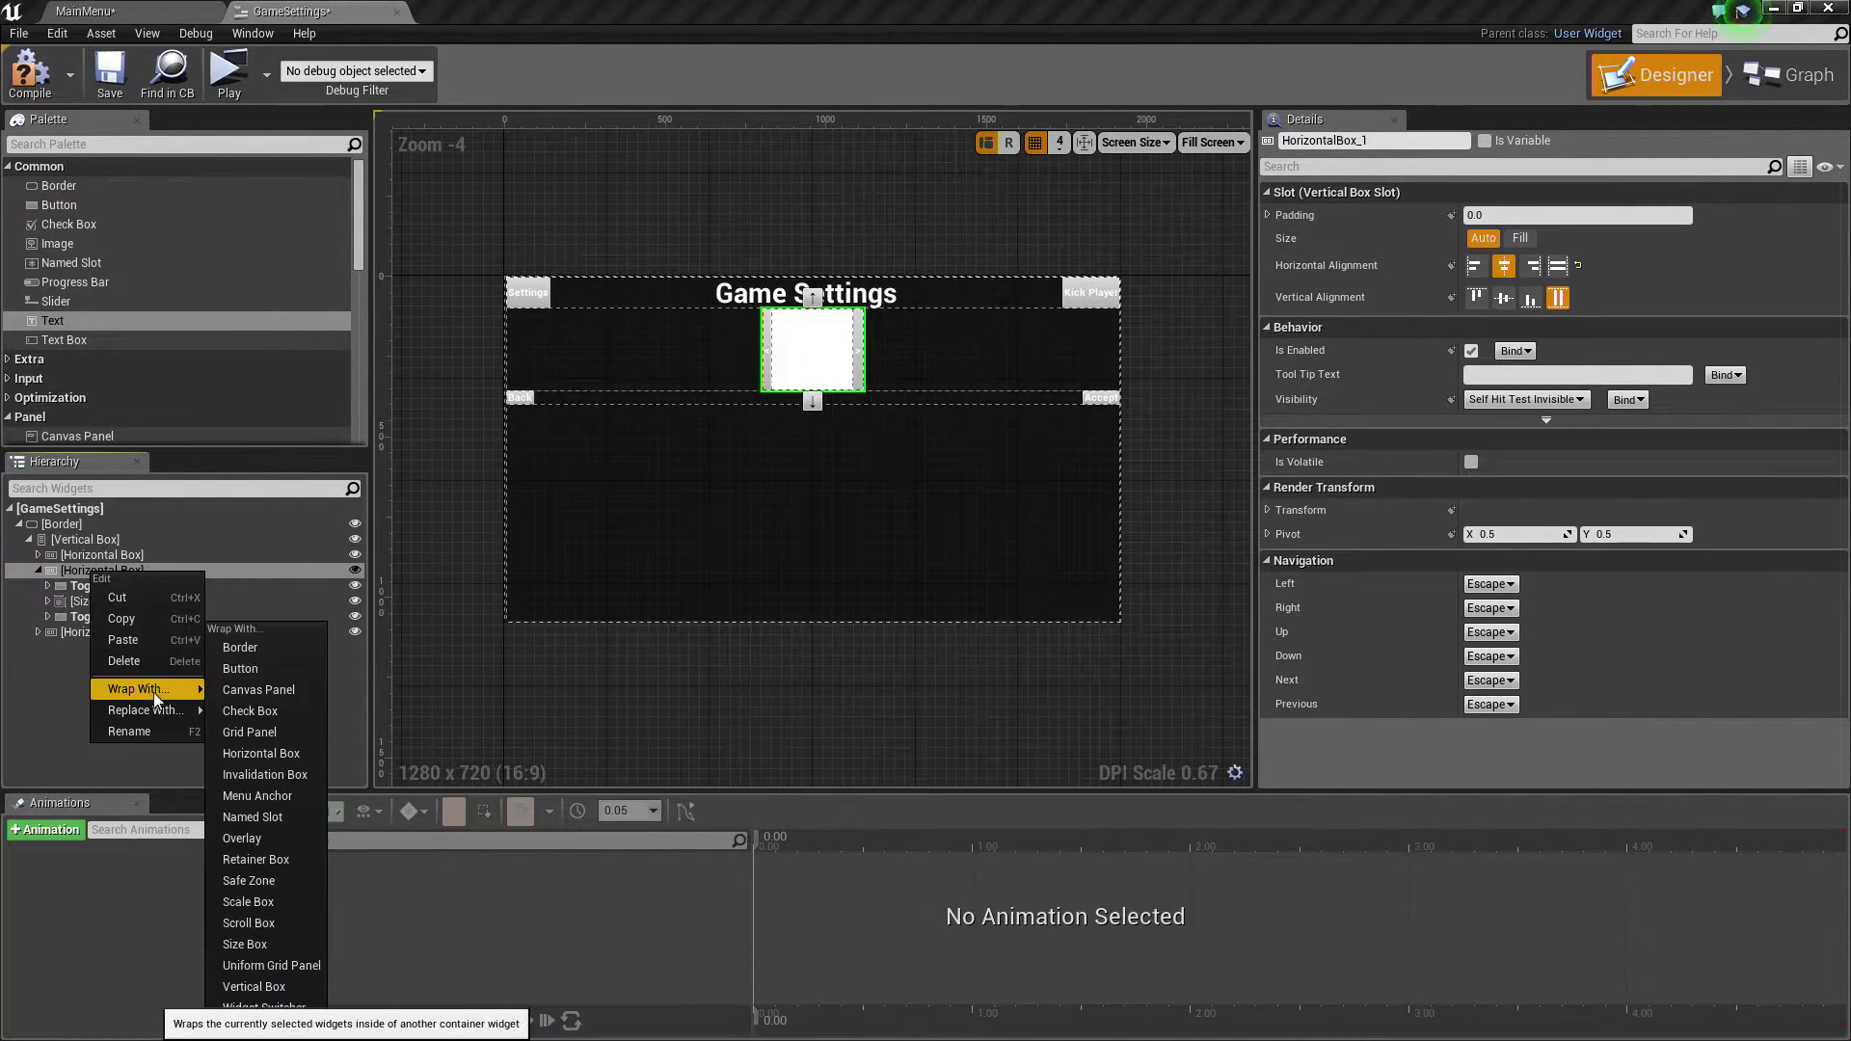
pyautogui.click(265, 987)
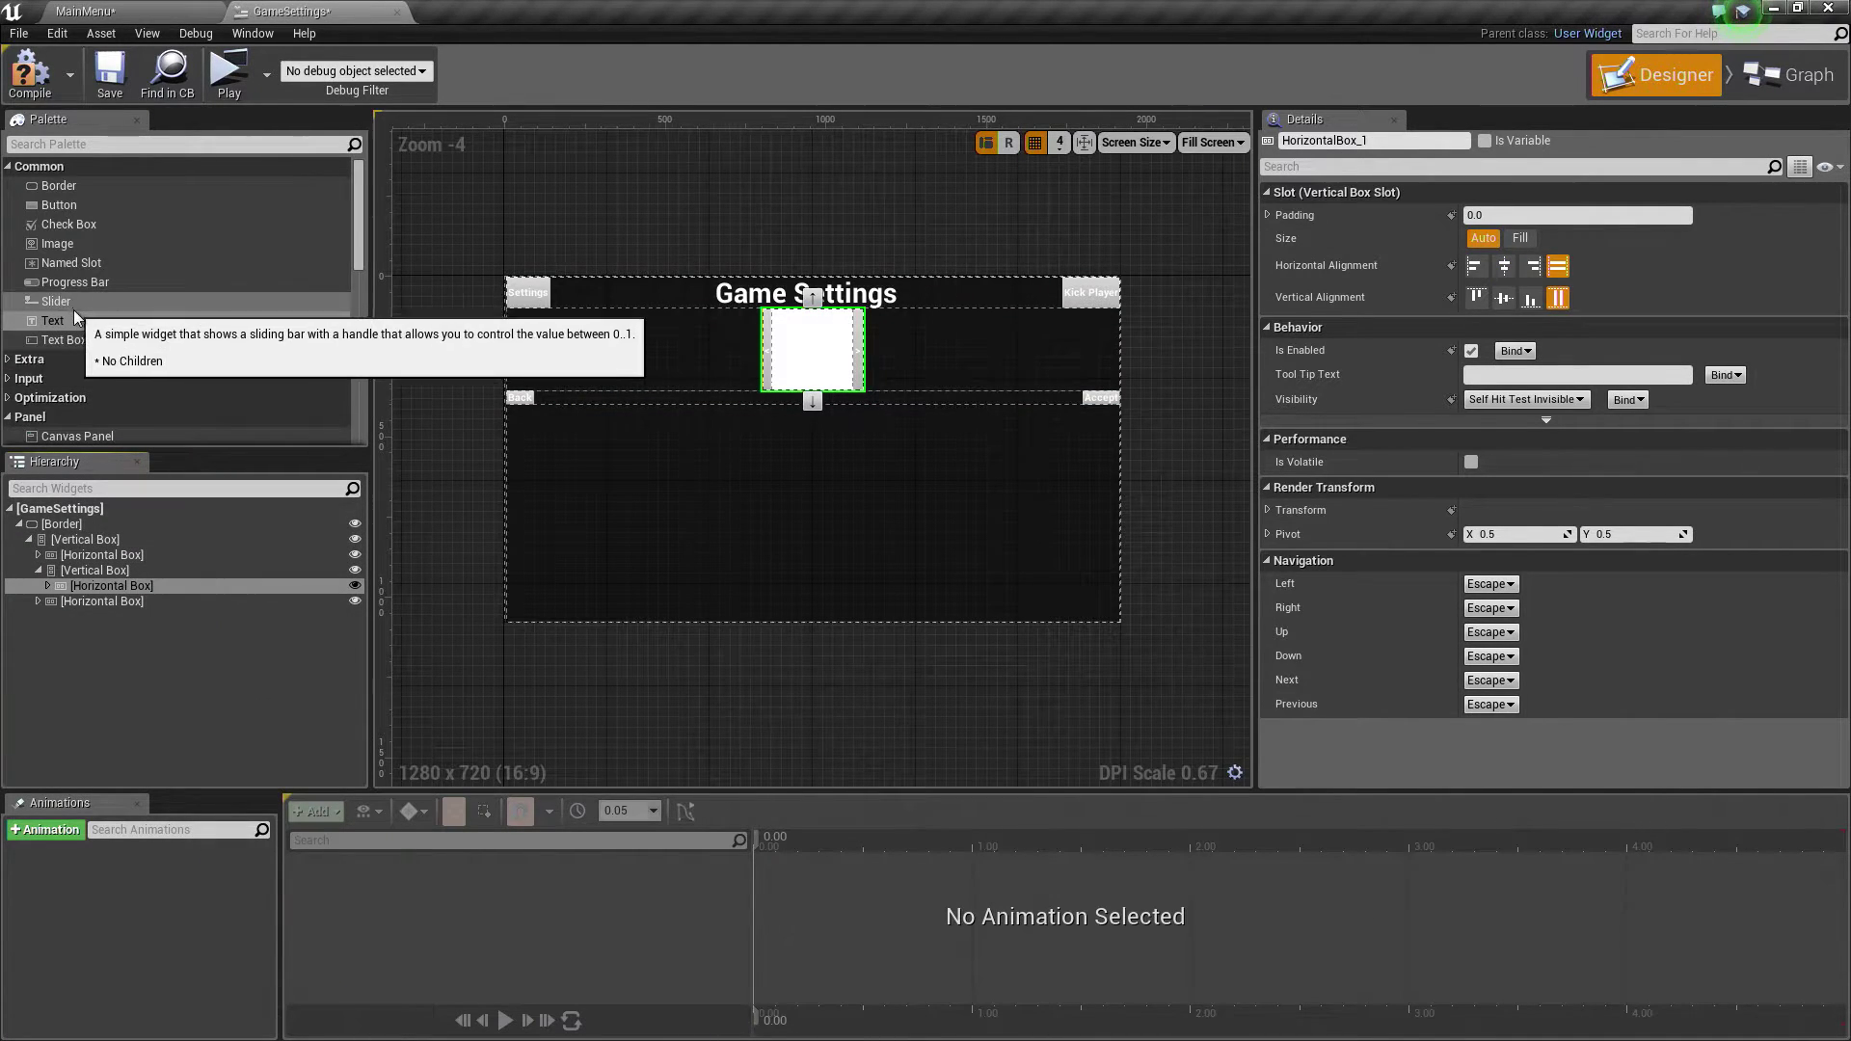
# Step: Add two Text blocks to the Vertical Box, one above and one below the selector row
pyautogui.moveTo(54, 316); pyautogui.dragTo(93, 585)
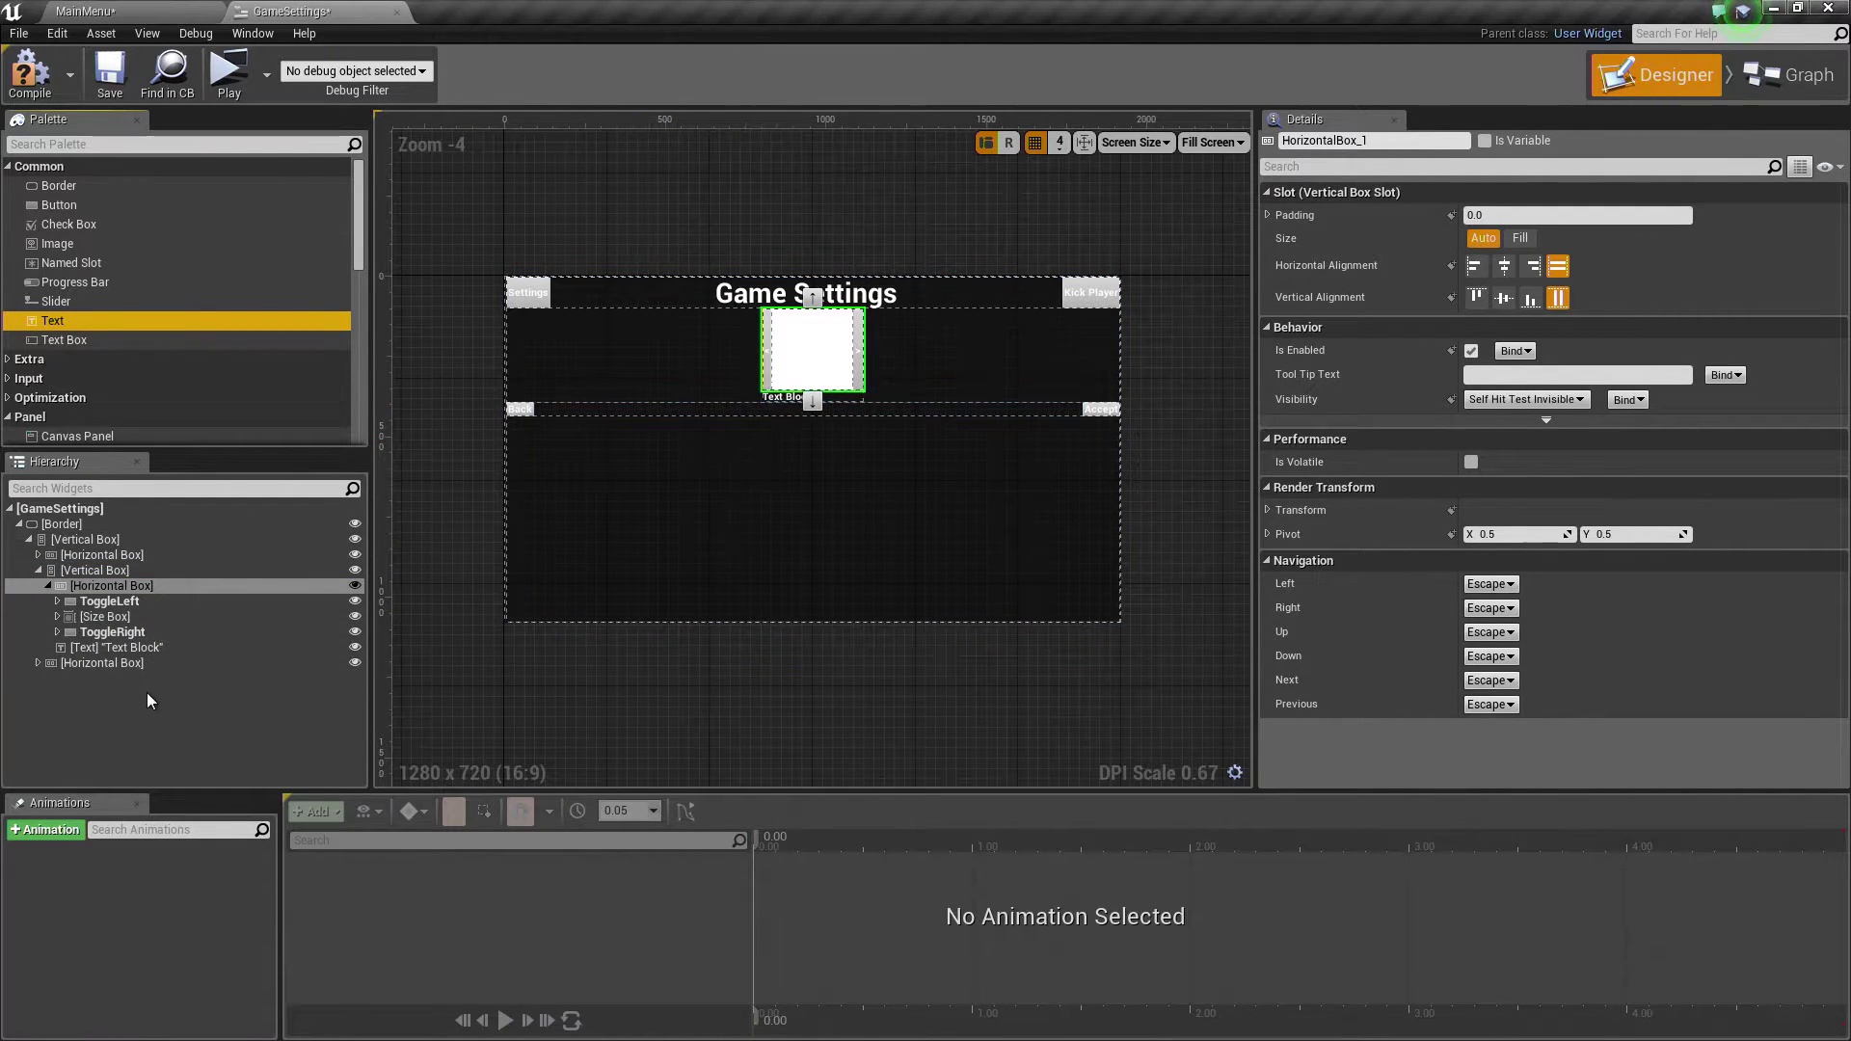
pyautogui.click(112, 649)
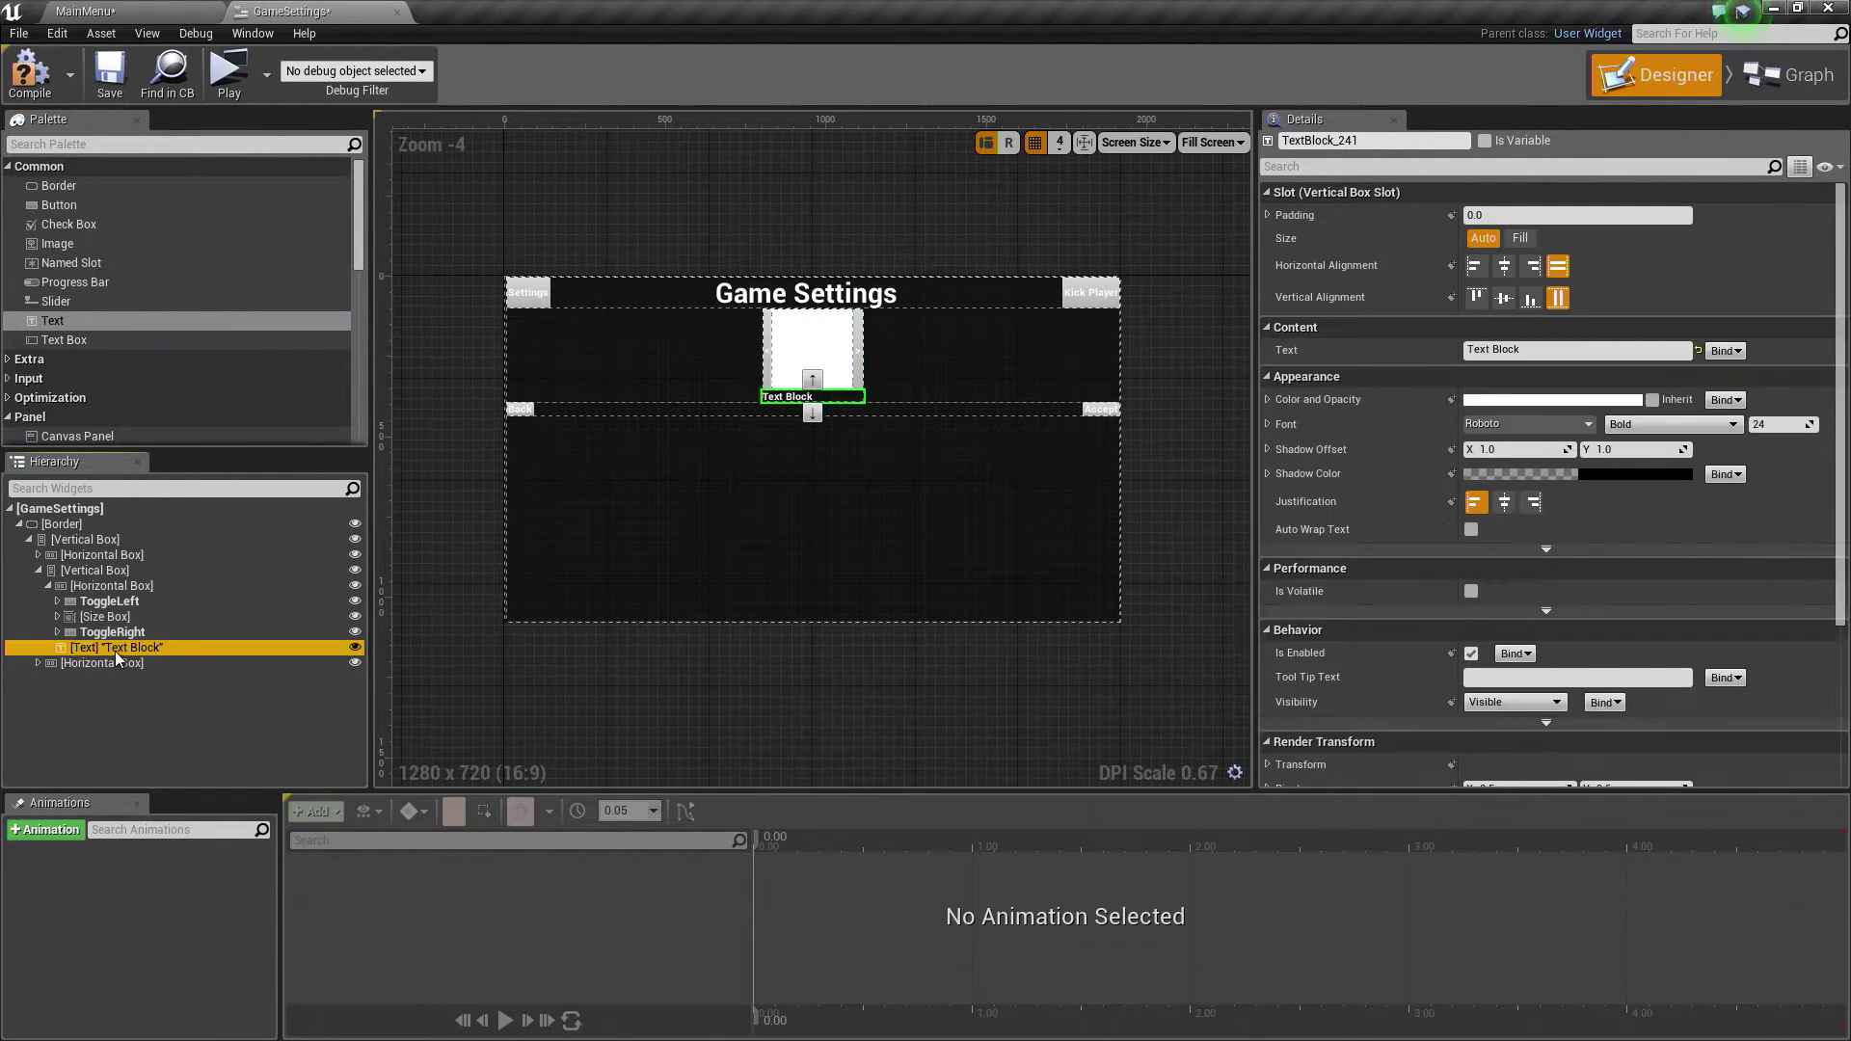
pyautogui.click(813, 379)
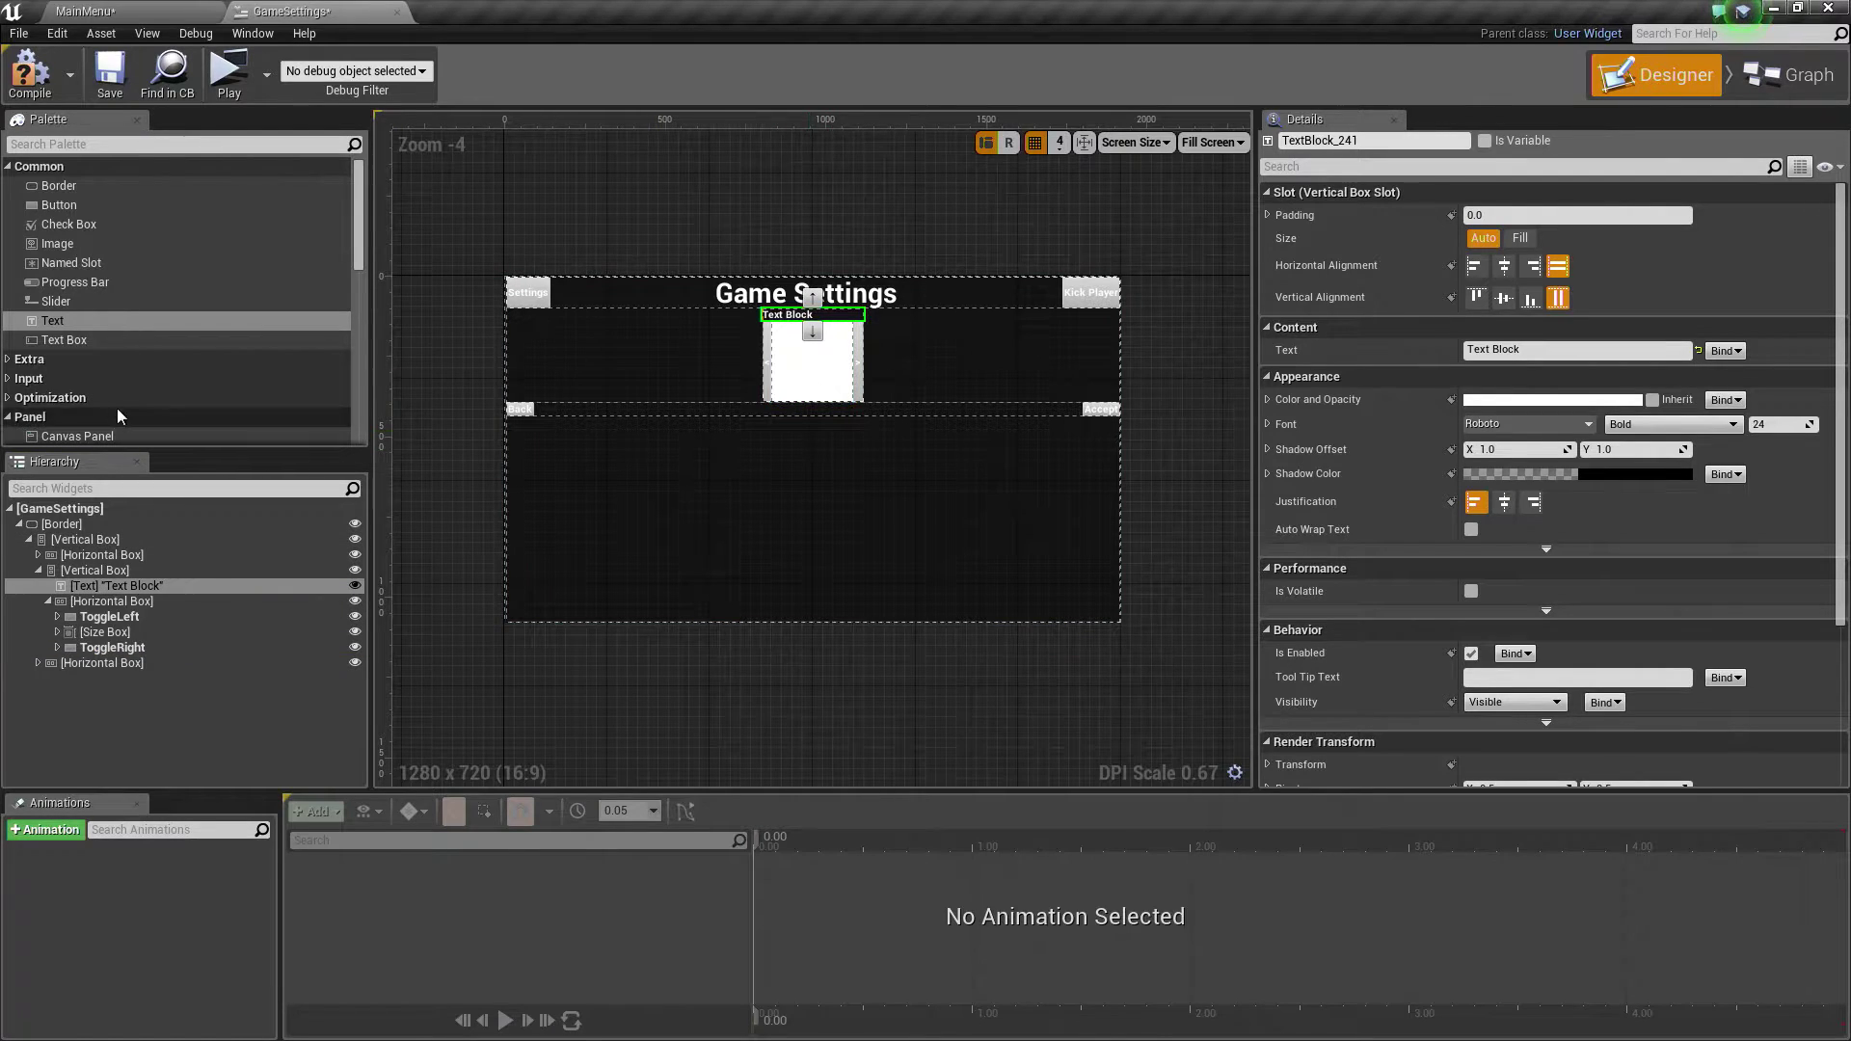
pyautogui.moveTo(53, 320); pyautogui.dragTo(107, 600)
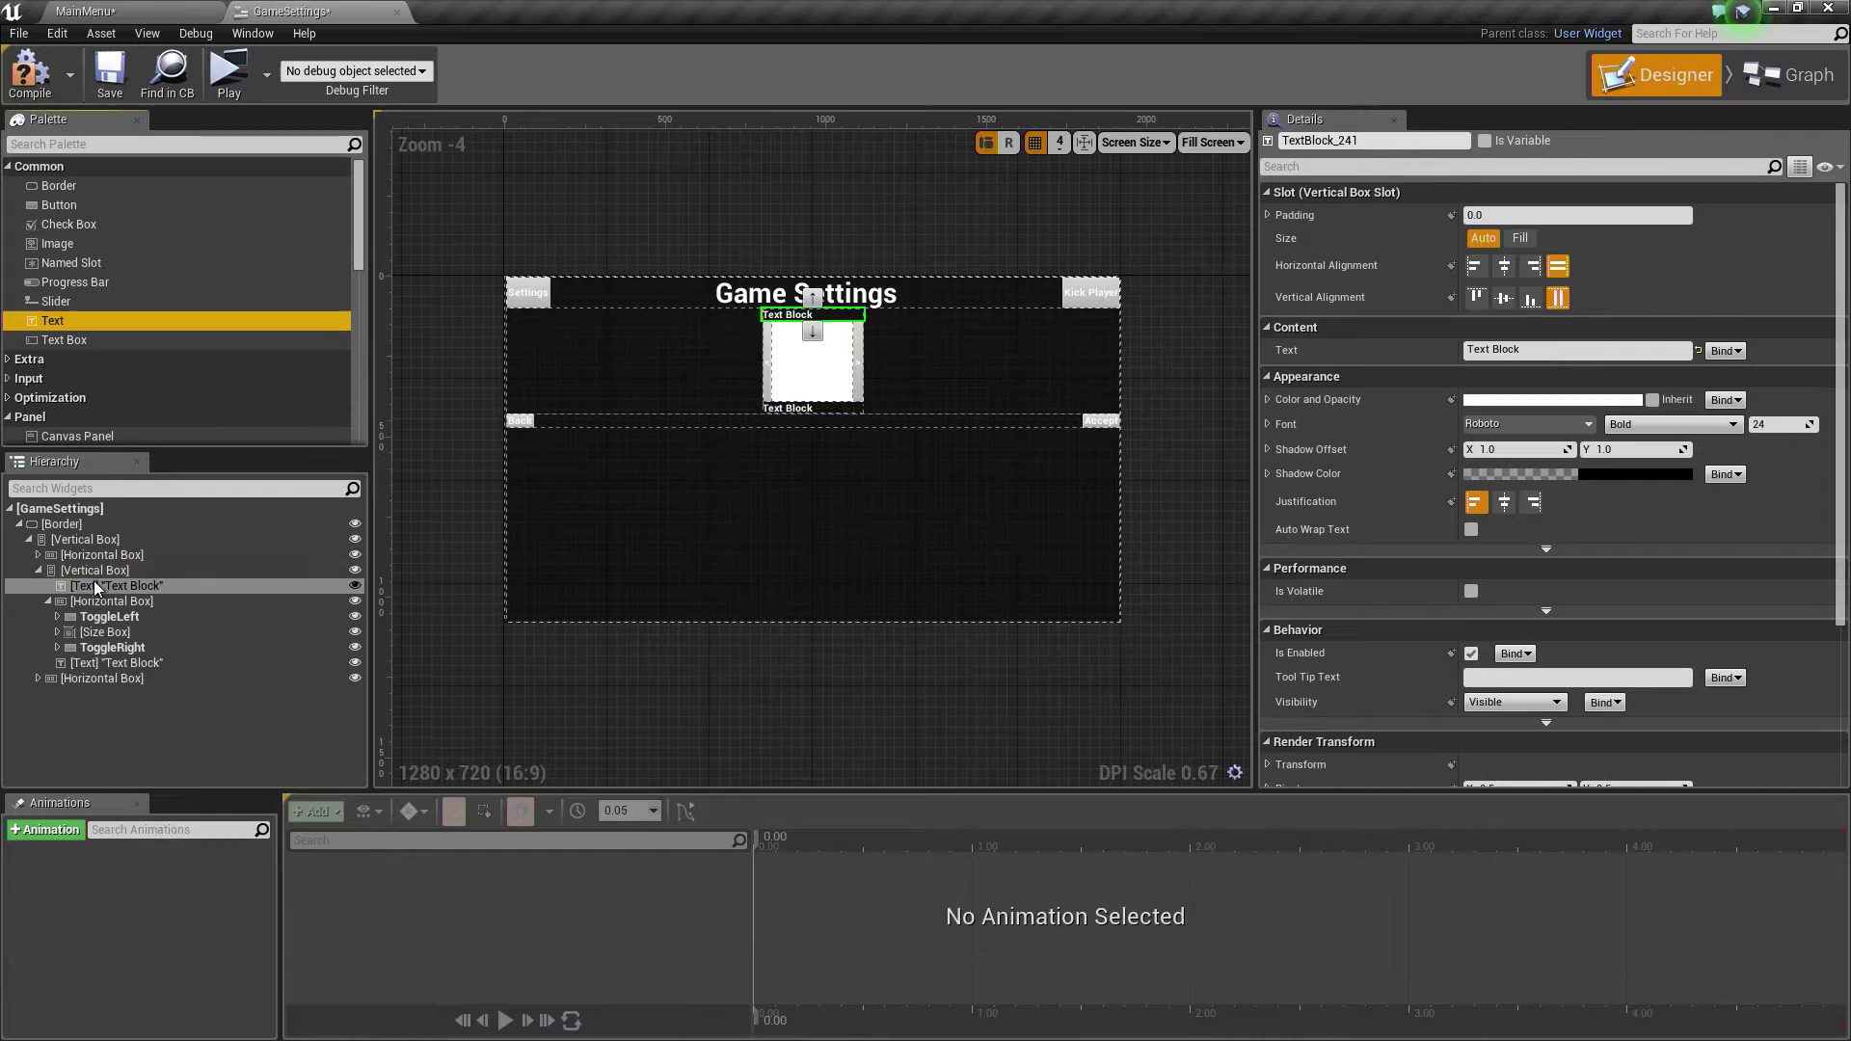
# Step: Centre the upper text block horizontally and vertically, then select the lower one
pyautogui.click(106, 600)
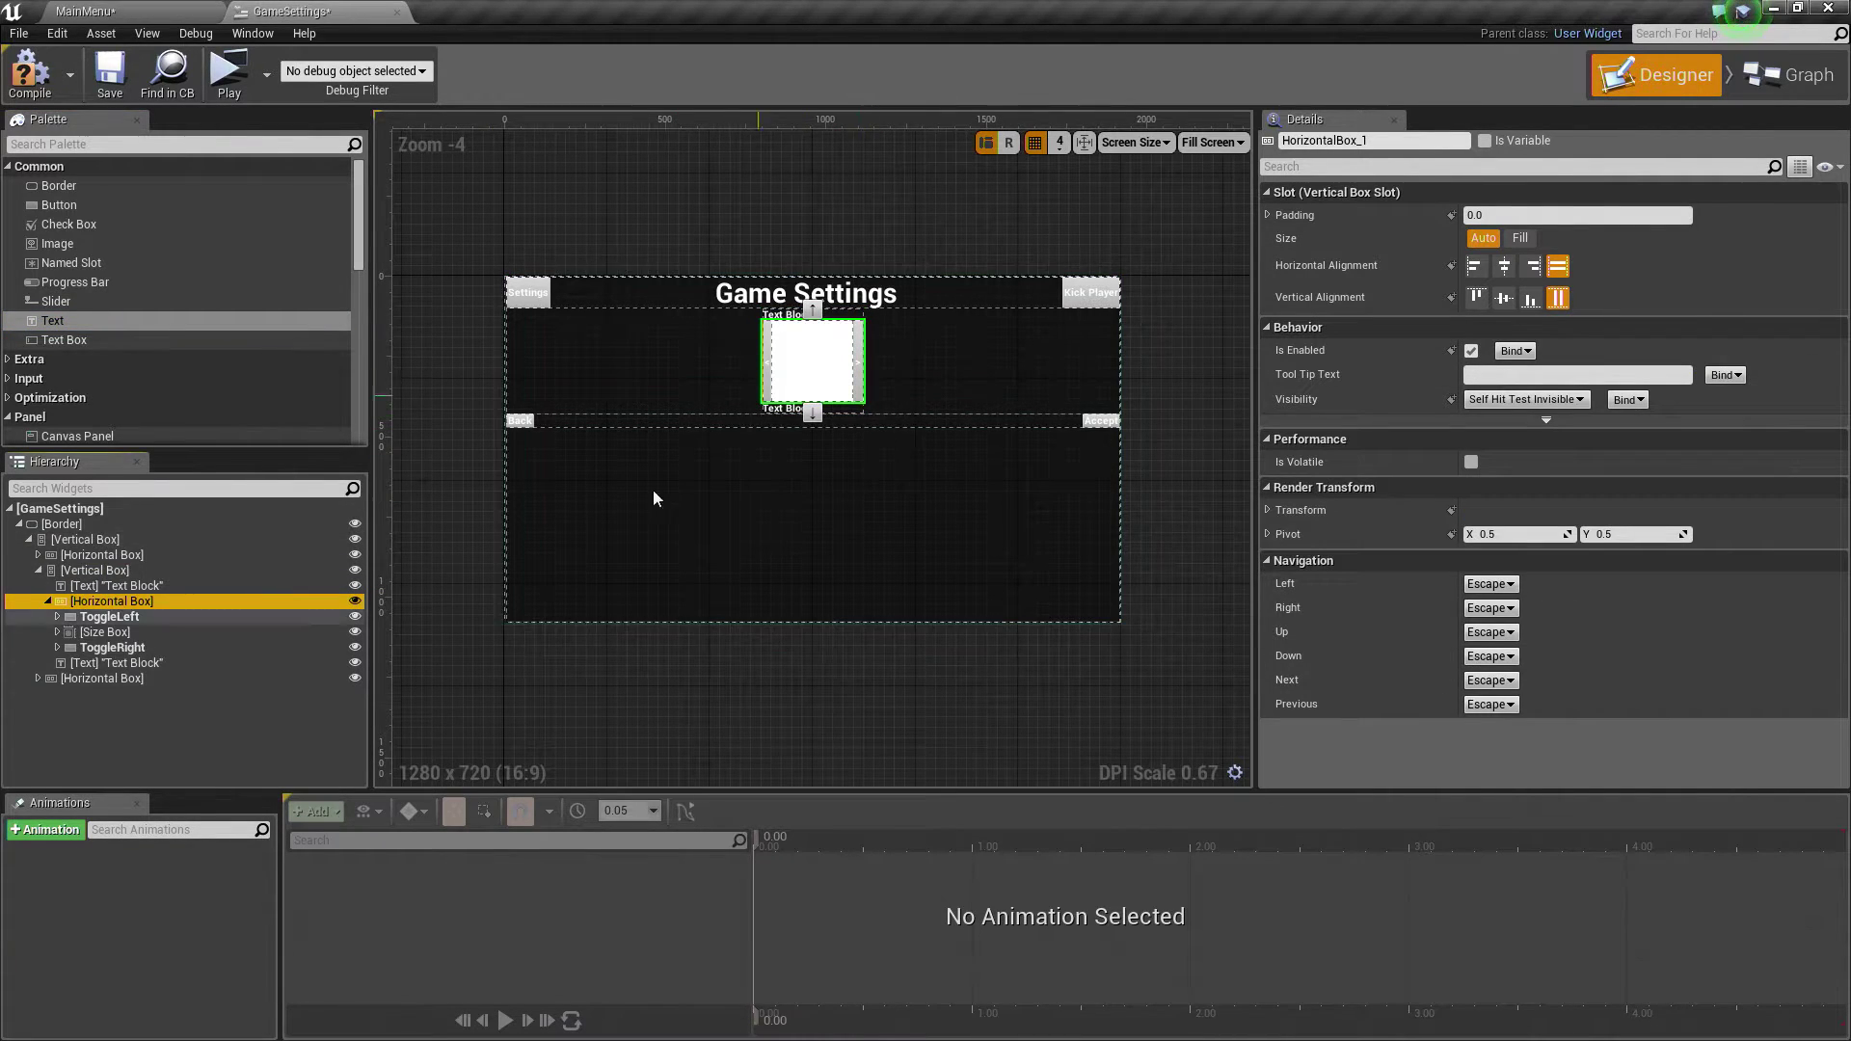
pyautogui.click(116, 585)
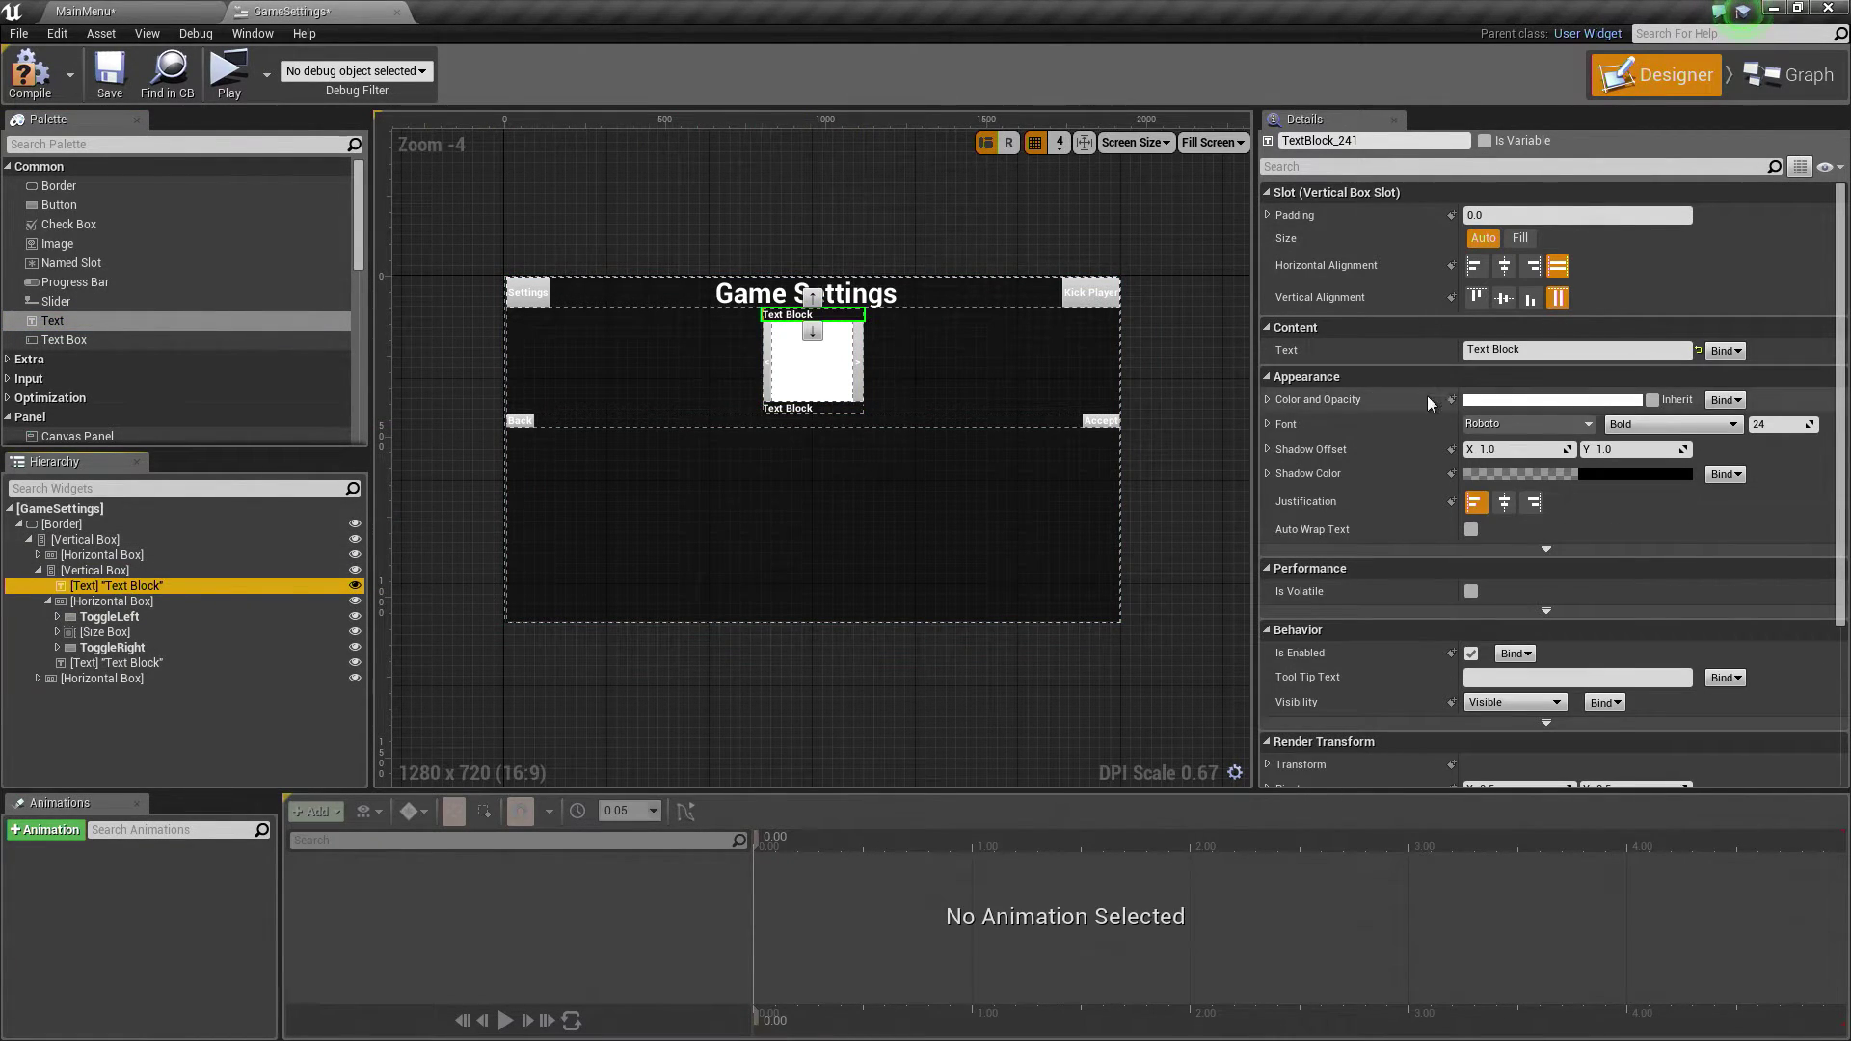
pyautogui.click(1502, 268)
pyautogui.click(1503, 298)
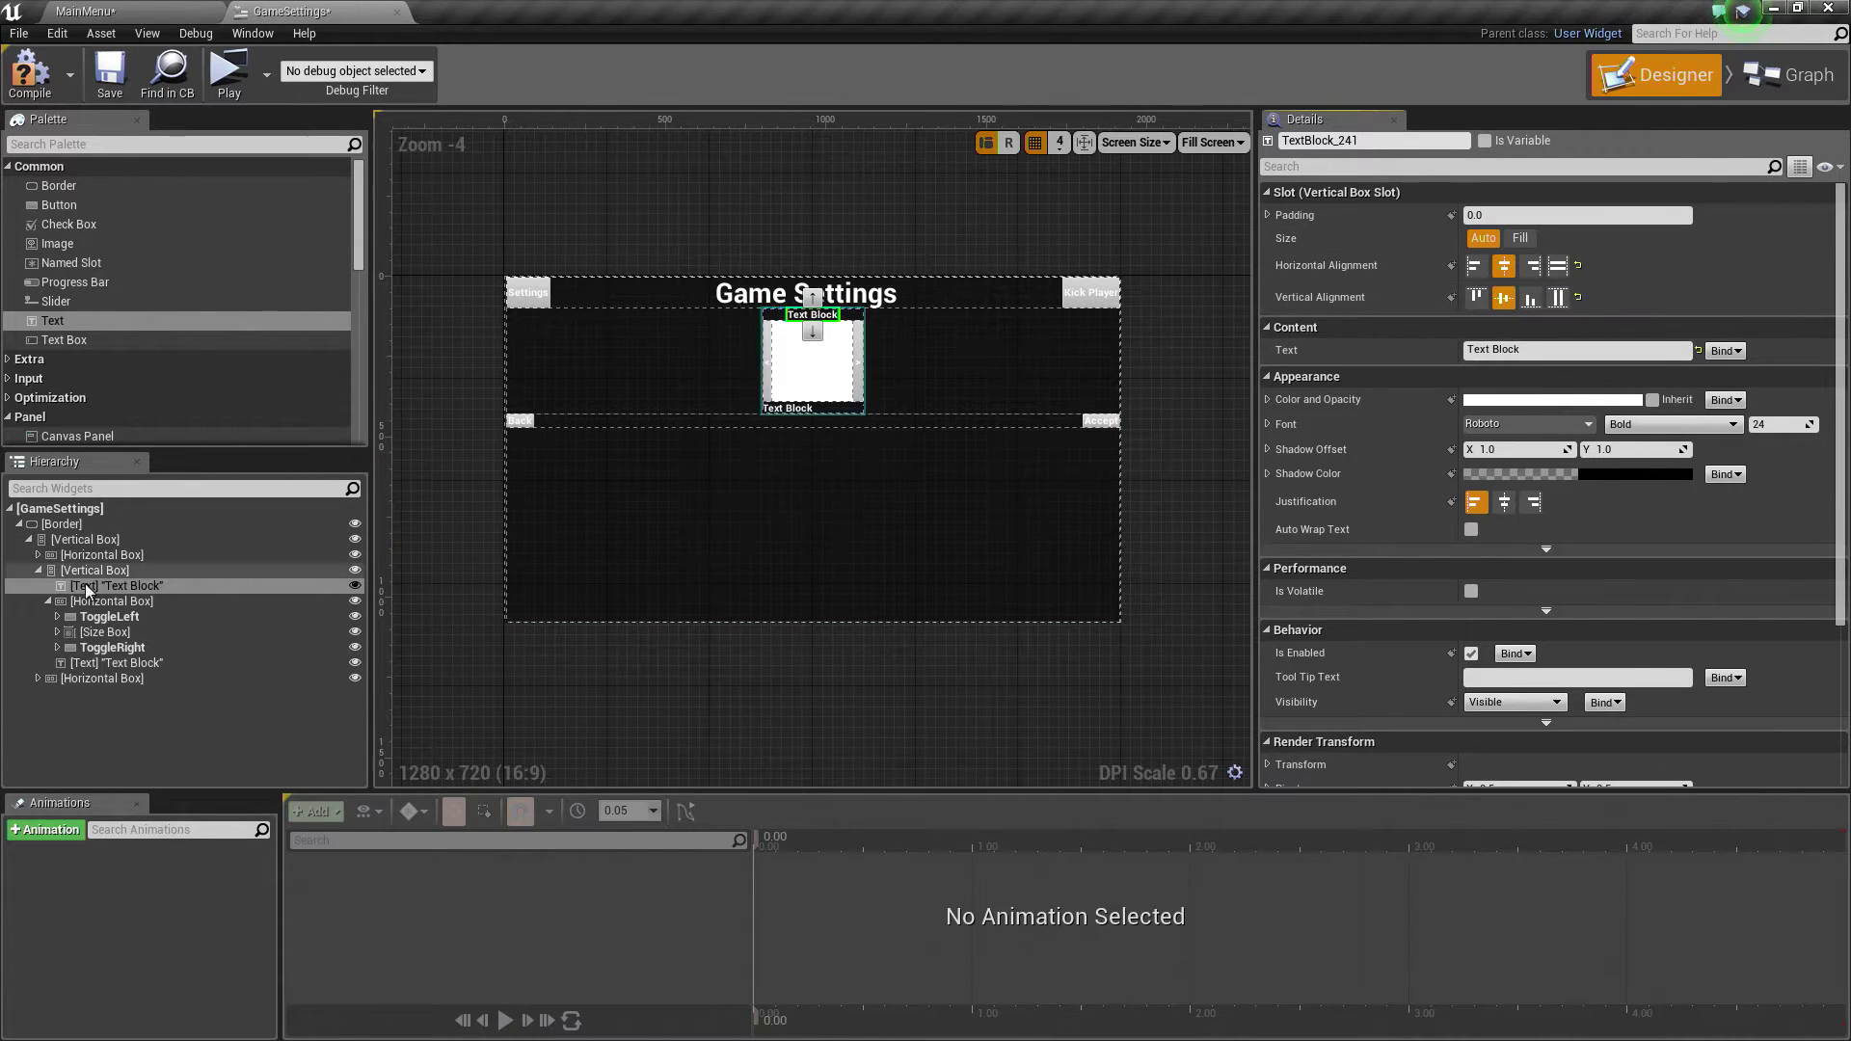
pyautogui.click(104, 663)
# Step: Centre the lower text block and change the upper text block to 'Select Map'
pyautogui.click(1503, 267)
pyautogui.click(1503, 298)
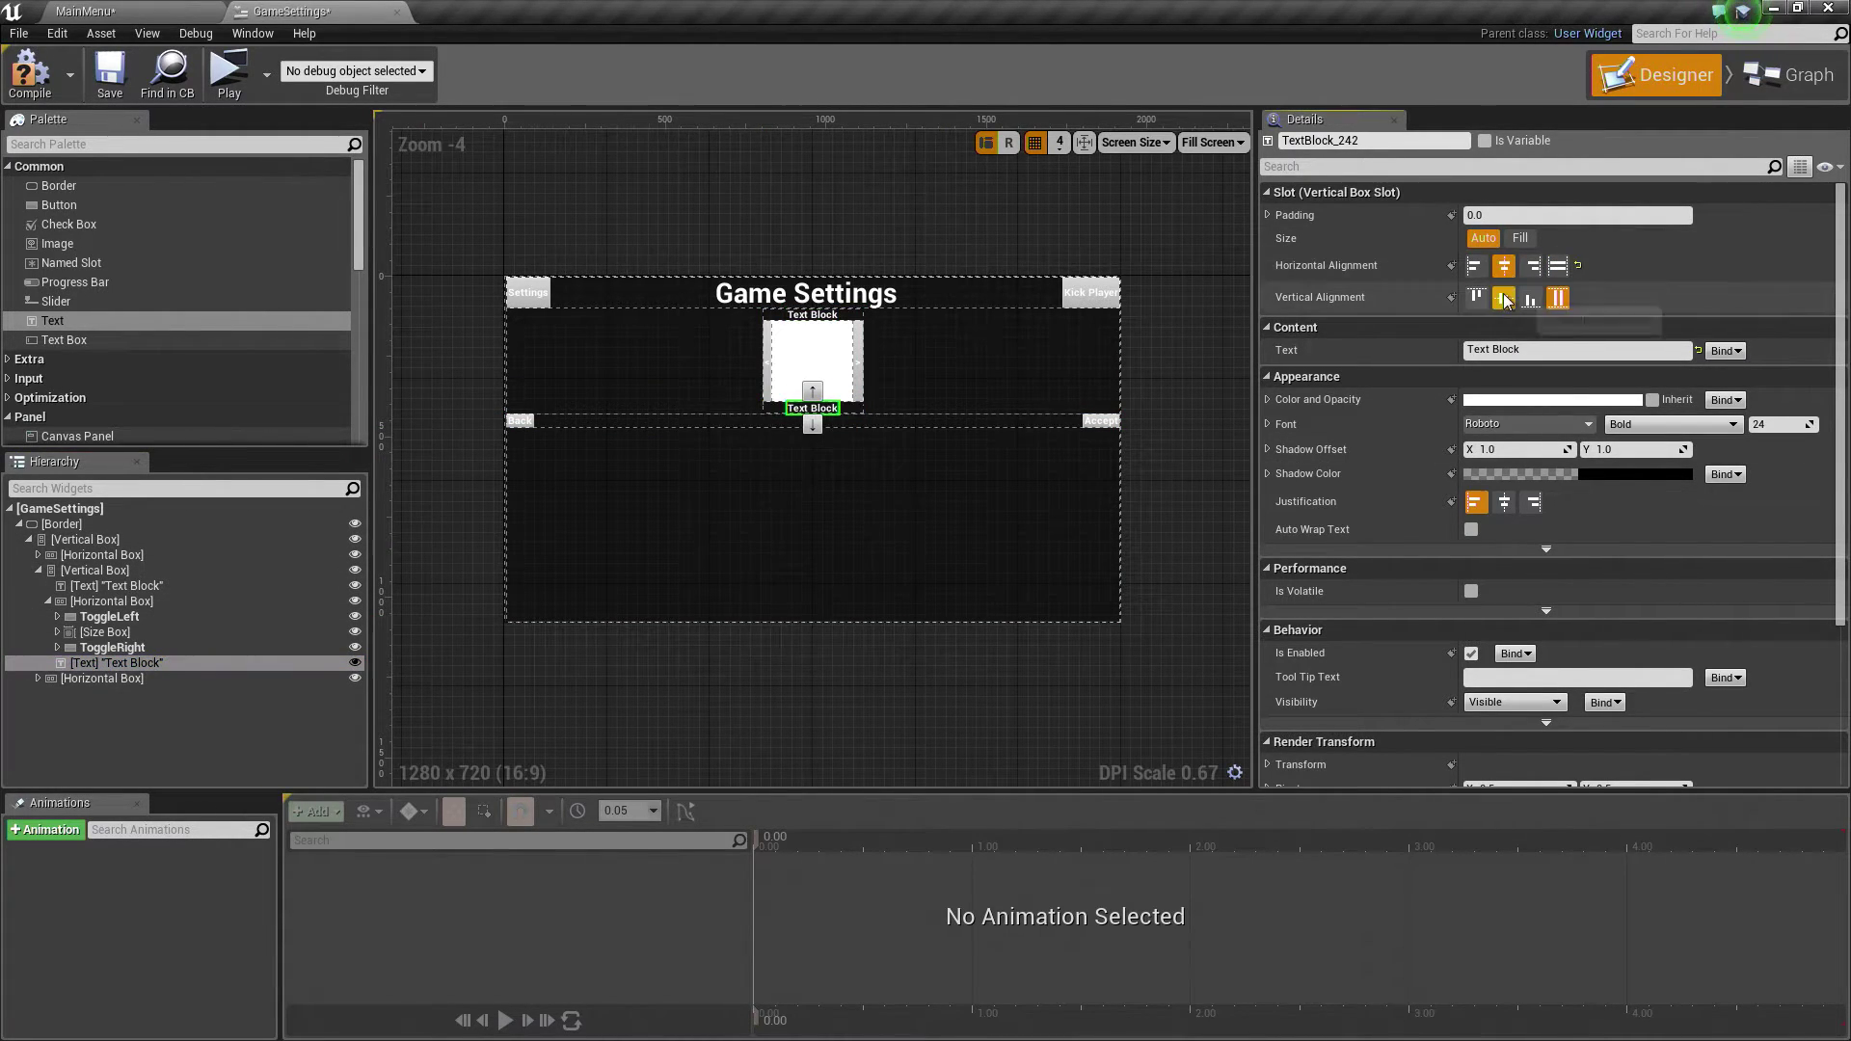
pyautogui.click(115, 588)
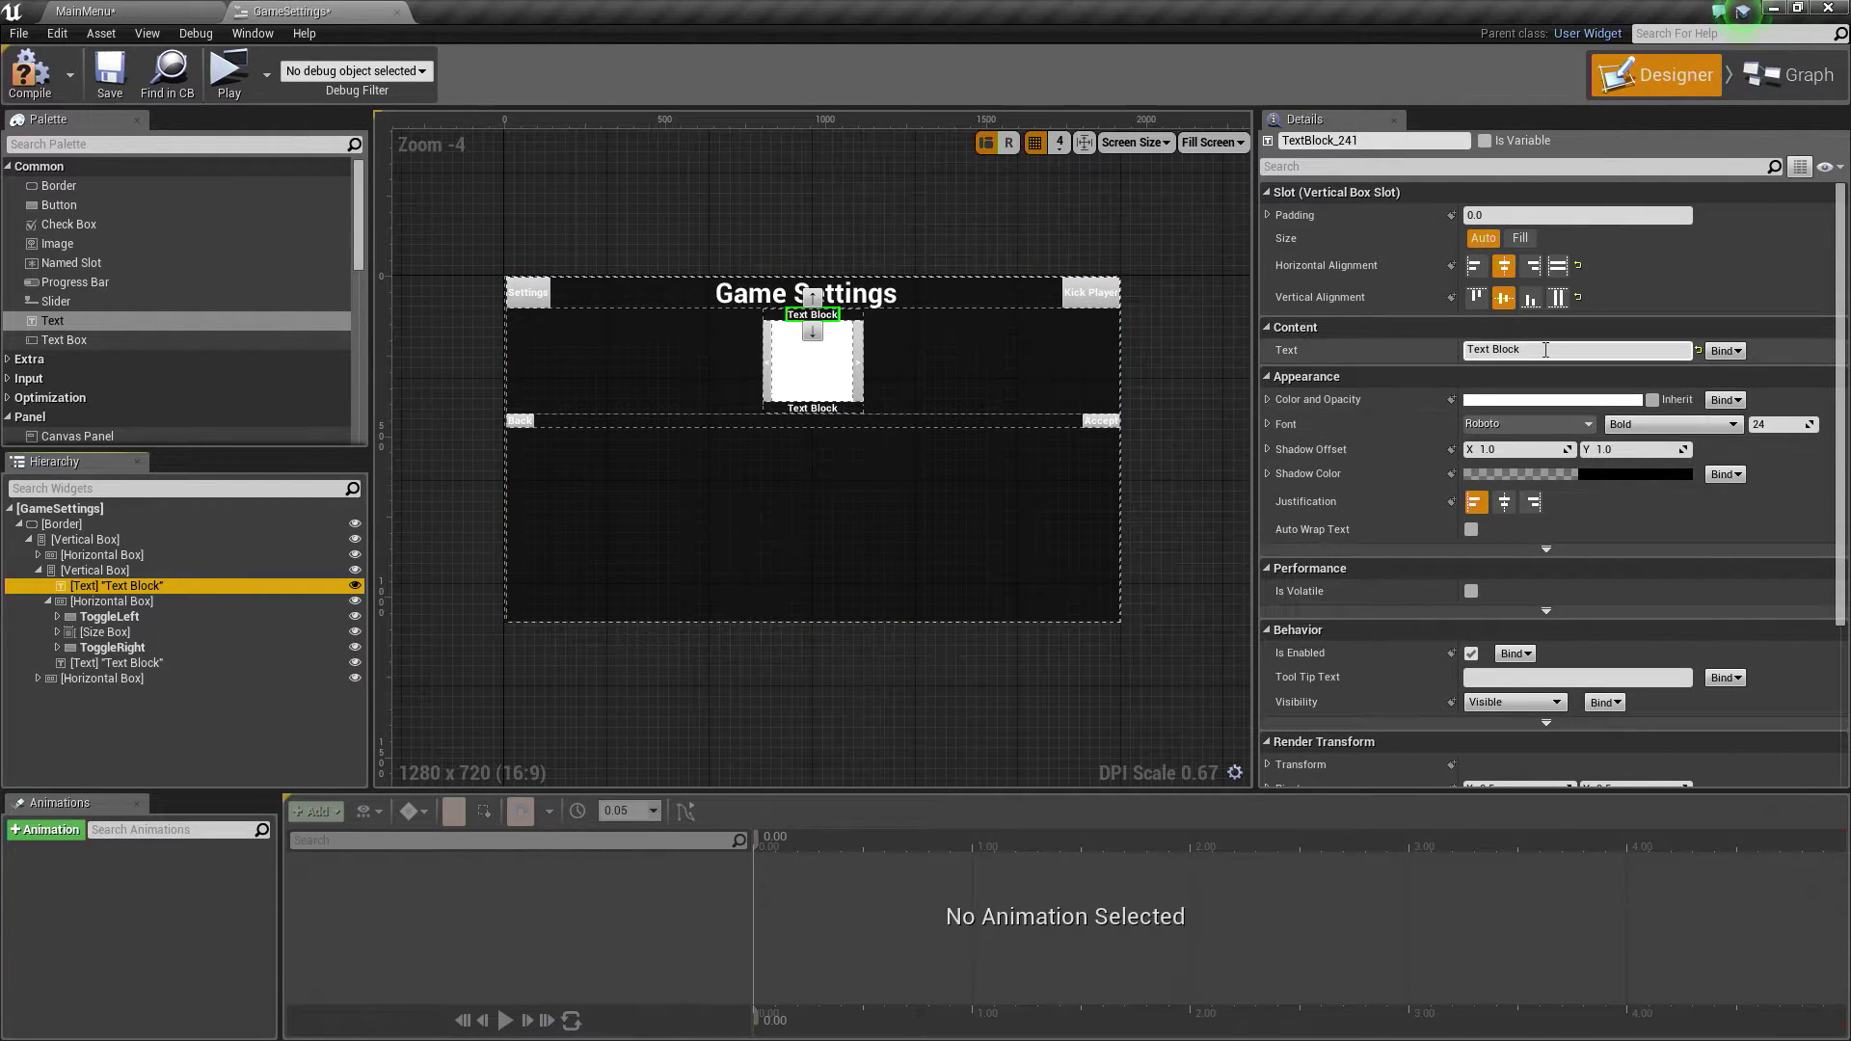
pyautogui.click(1494, 349)
pyautogui.write('Sele')
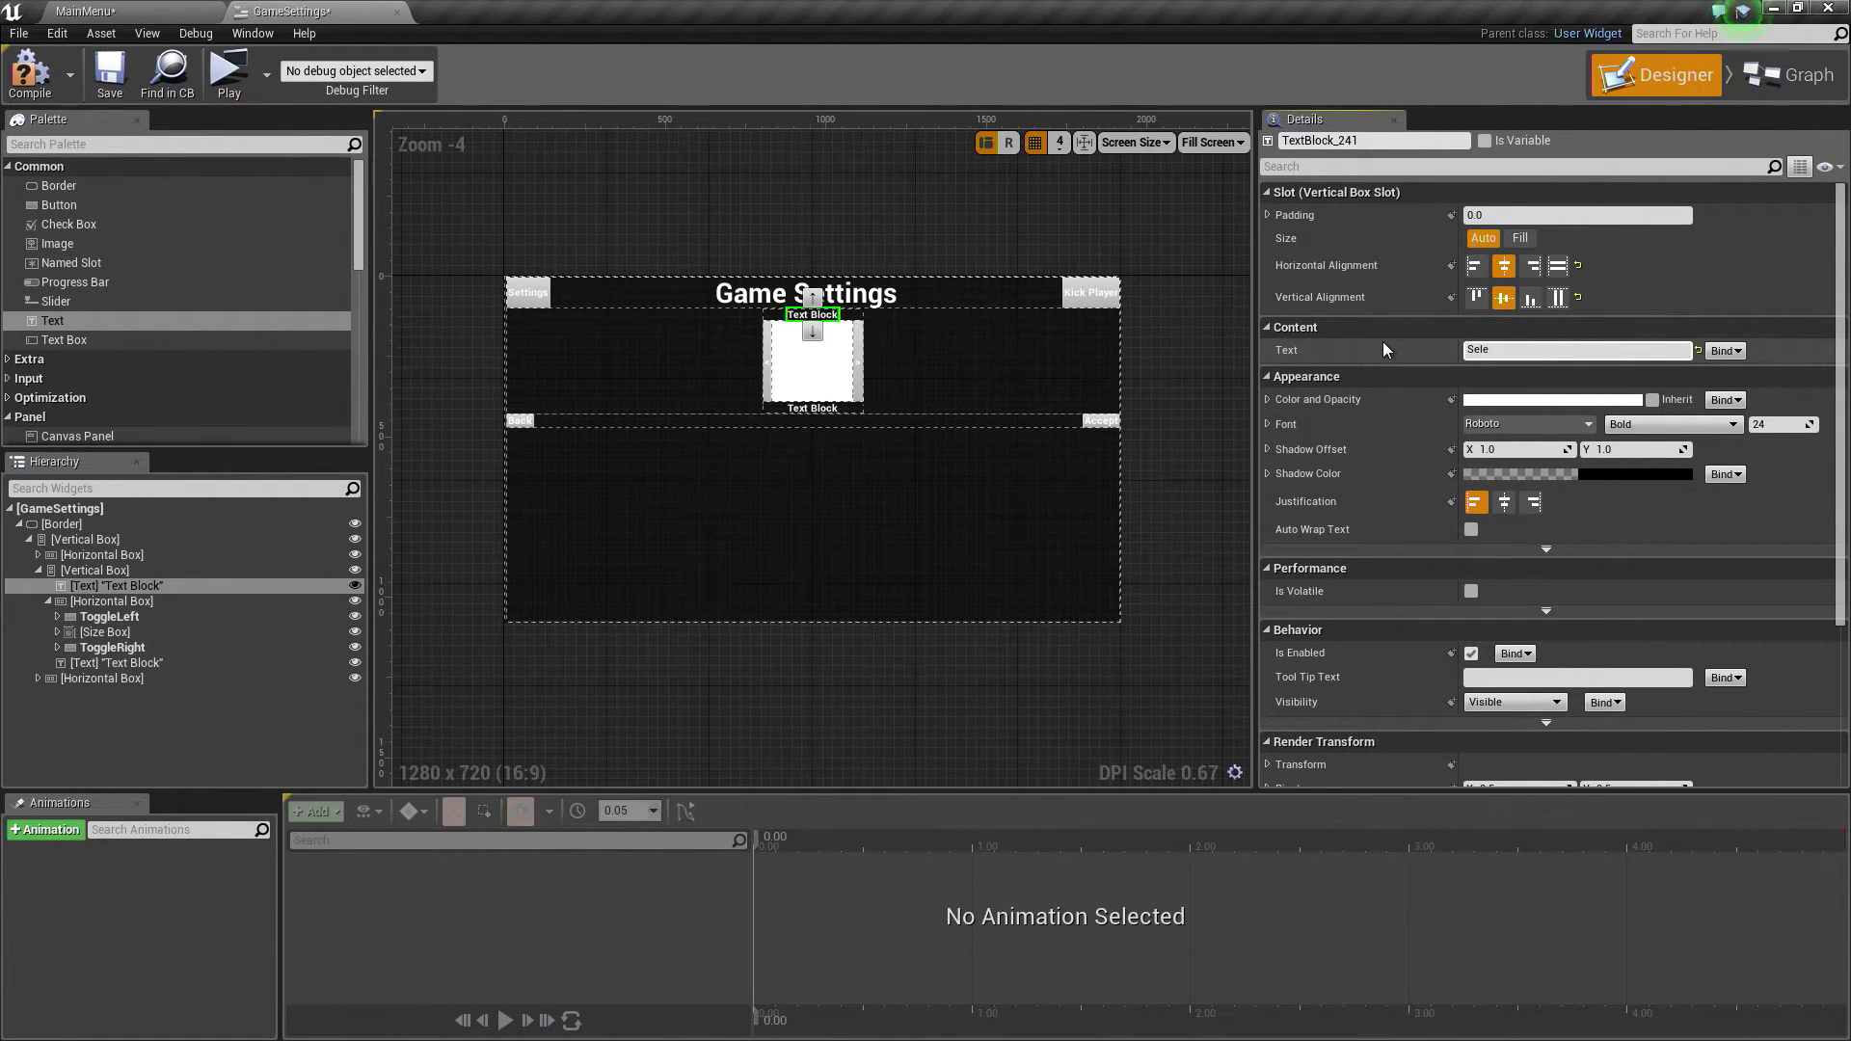
pyautogui.write('ct Map')
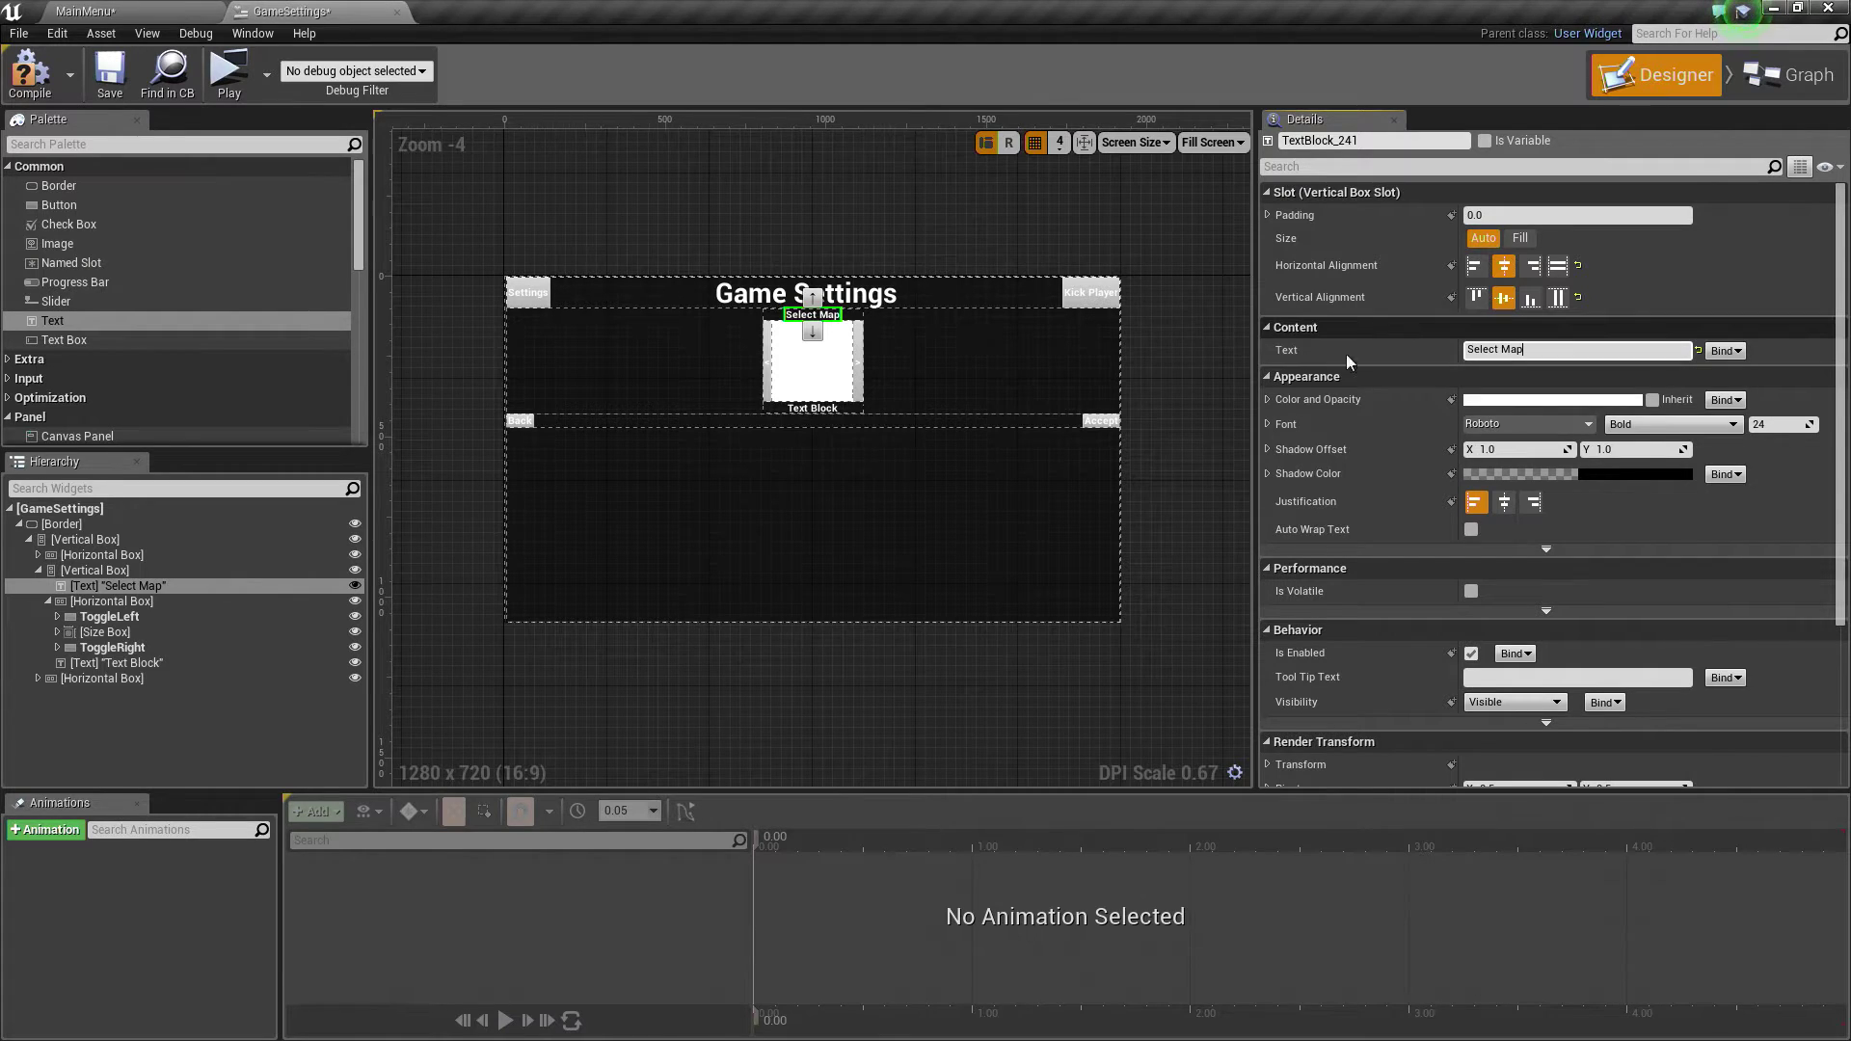
pyautogui.press('Return')
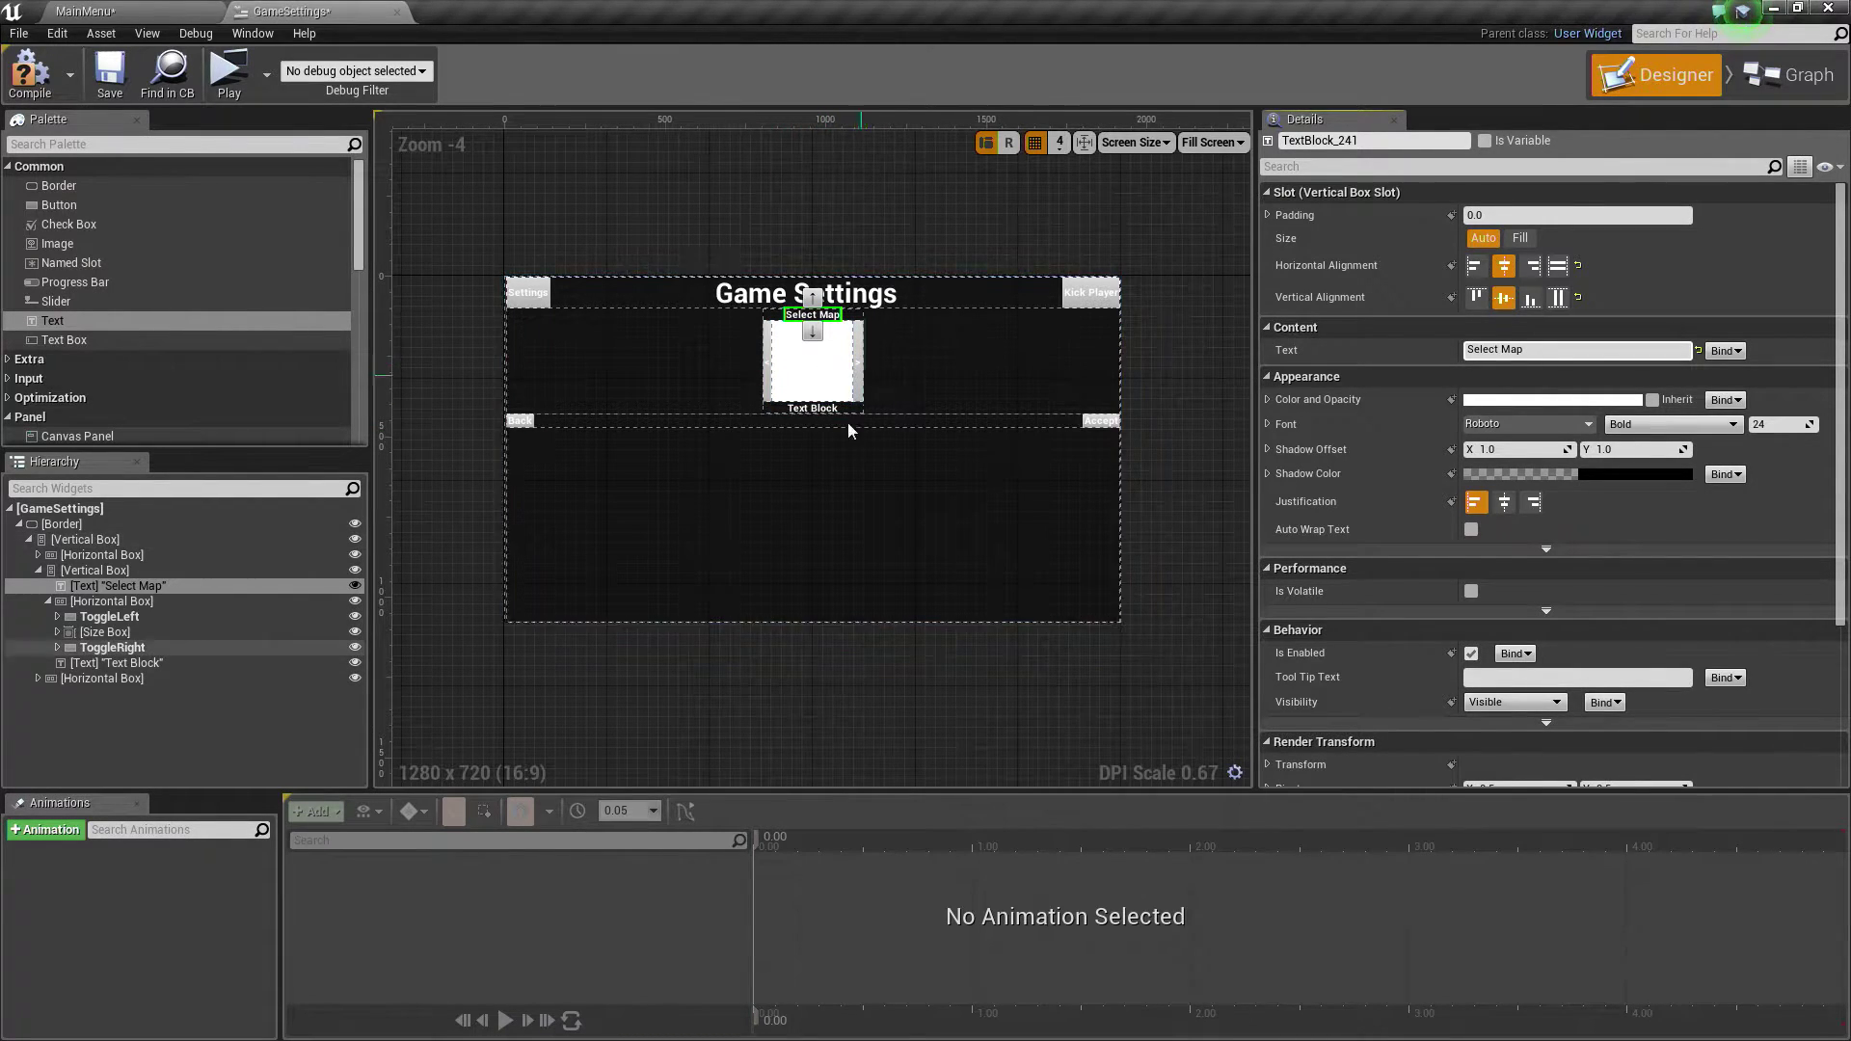
# Step: Change the lower text block's text to 'Arena 01'
pyautogui.click(822, 408)
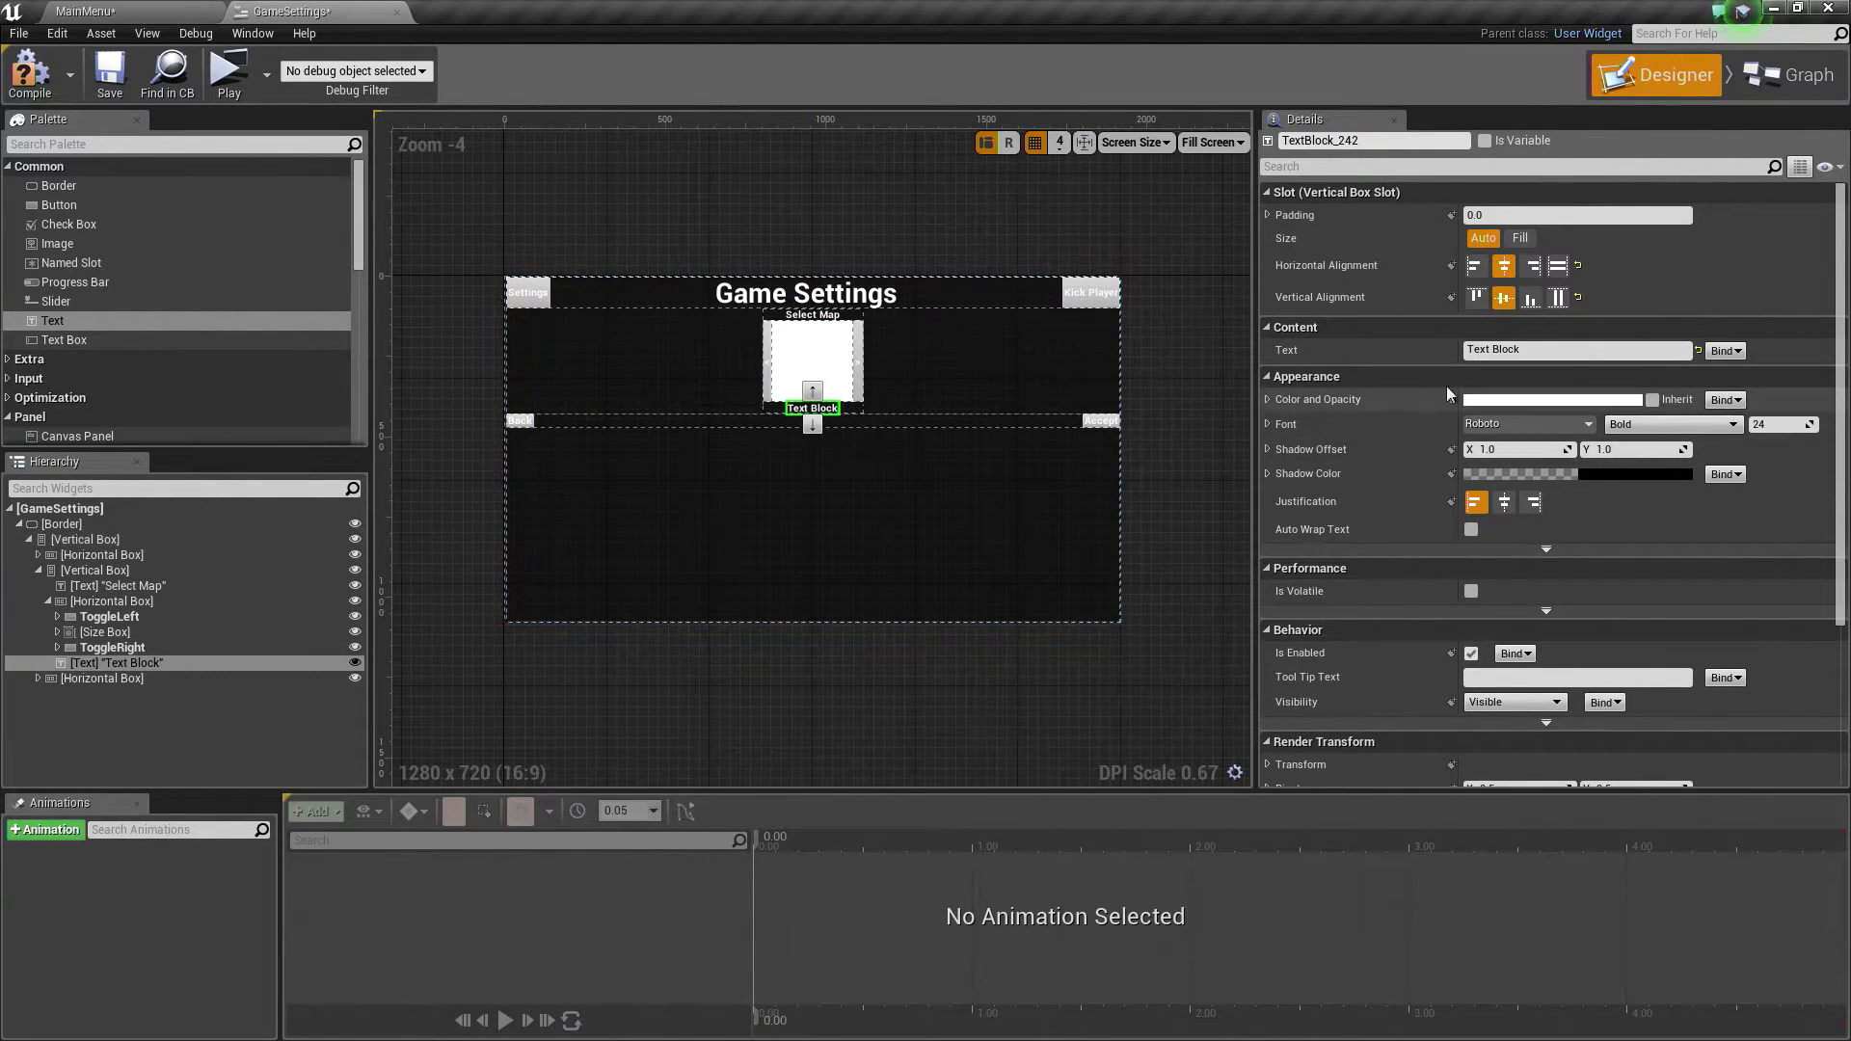
pyautogui.click(1504, 350)
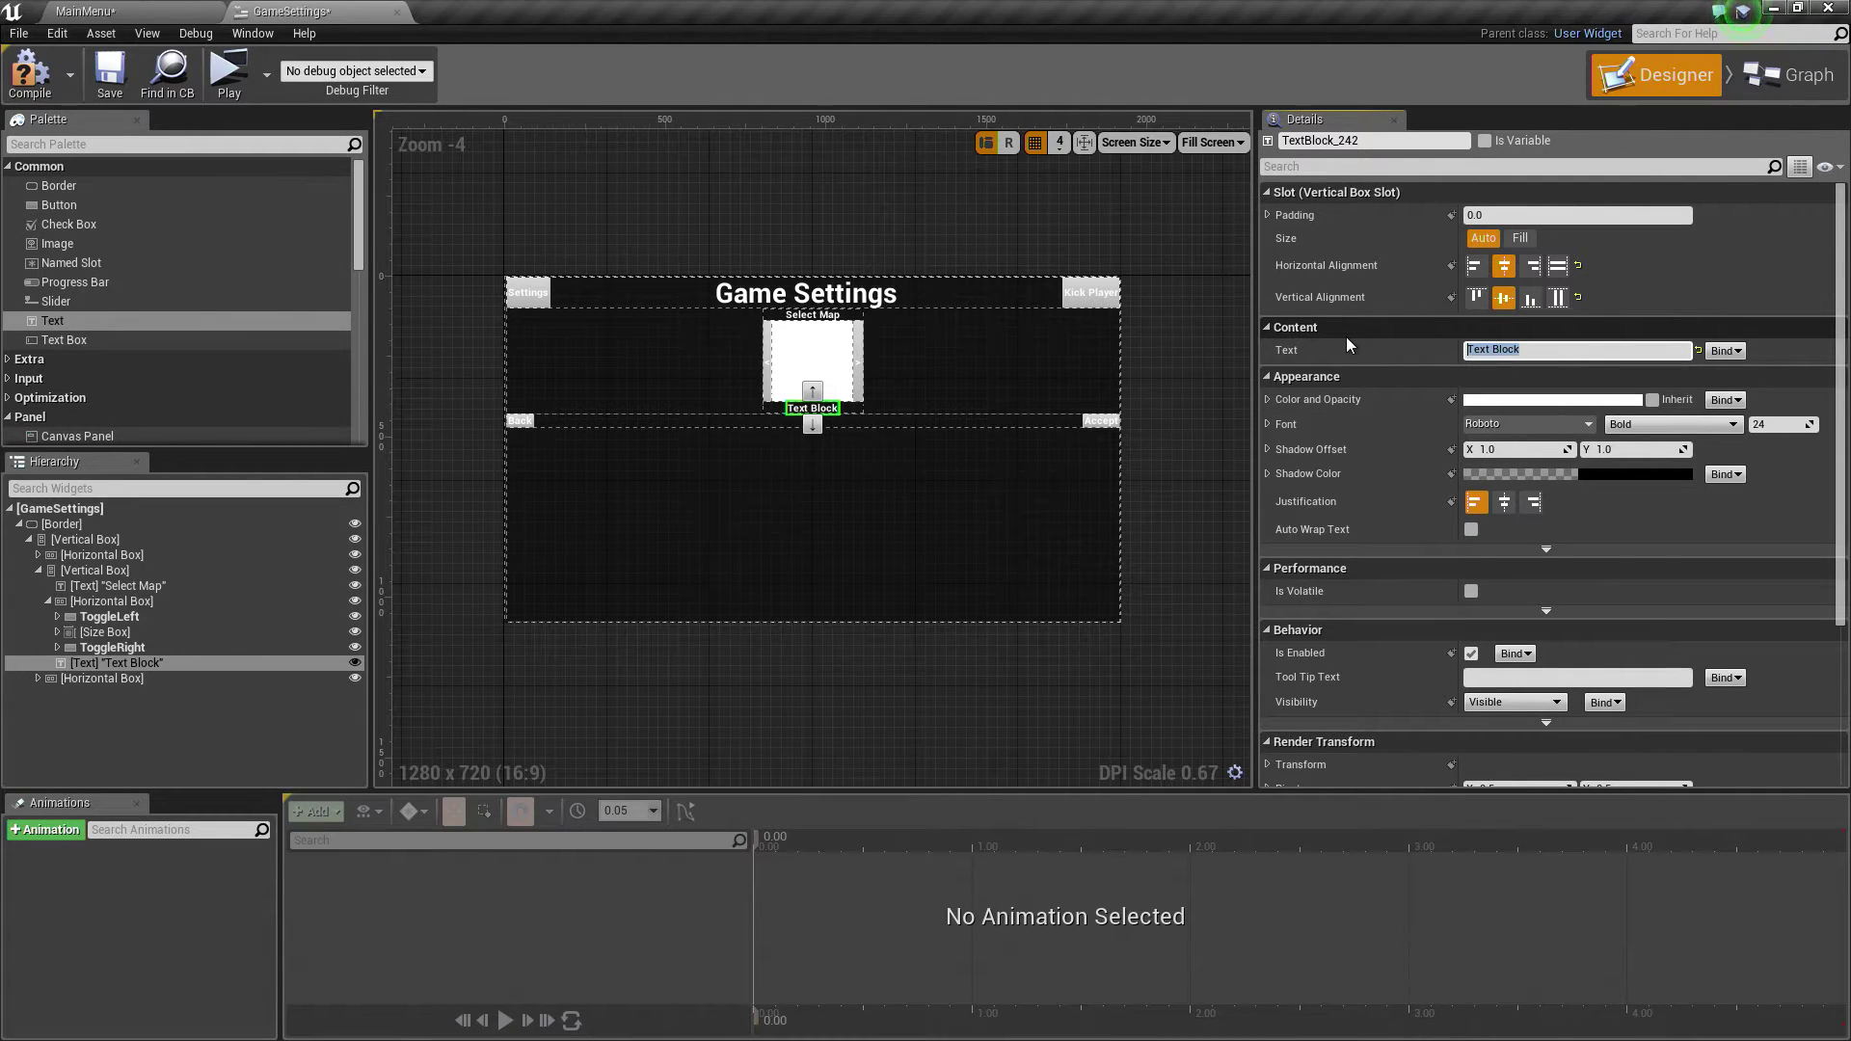
pyautogui.write('Arena 01')
pyautogui.press('Return')
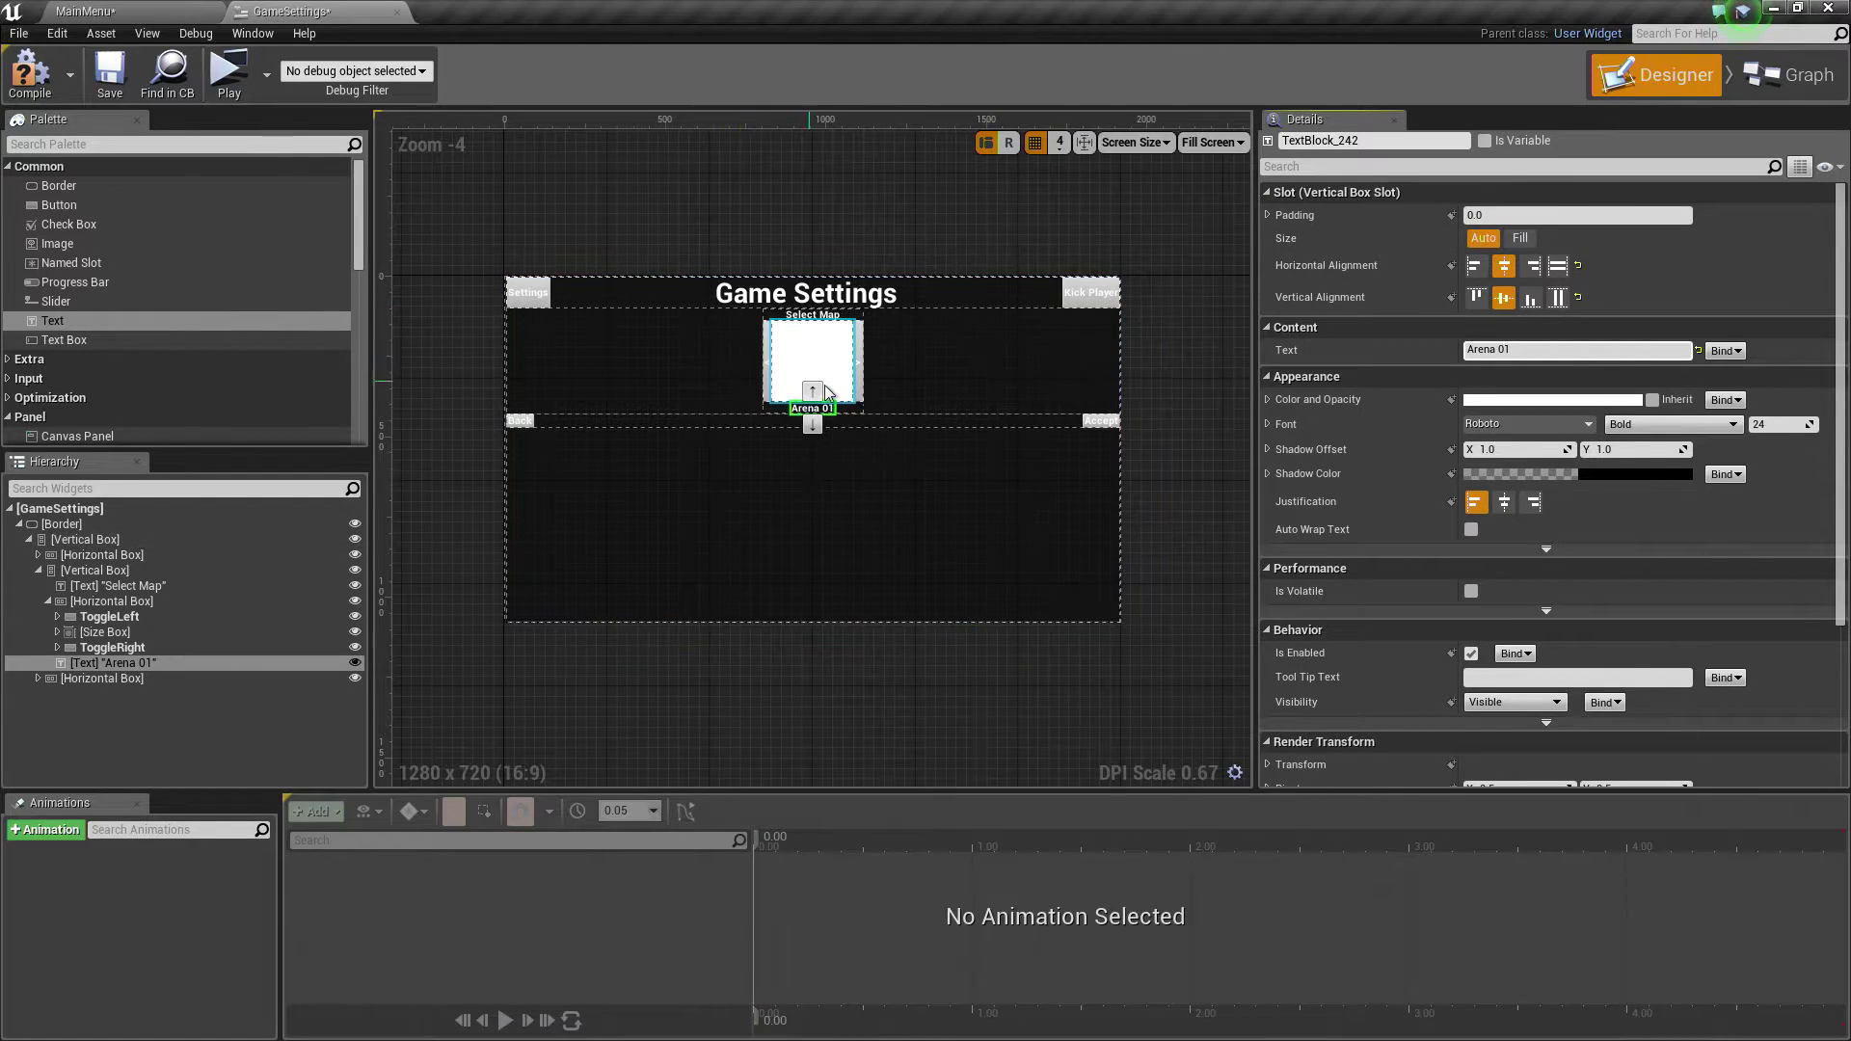
# Step: Rename the map selector's vertical box to SelectMapWidget
pyautogui.click(104, 602)
pyautogui.click(90, 572)
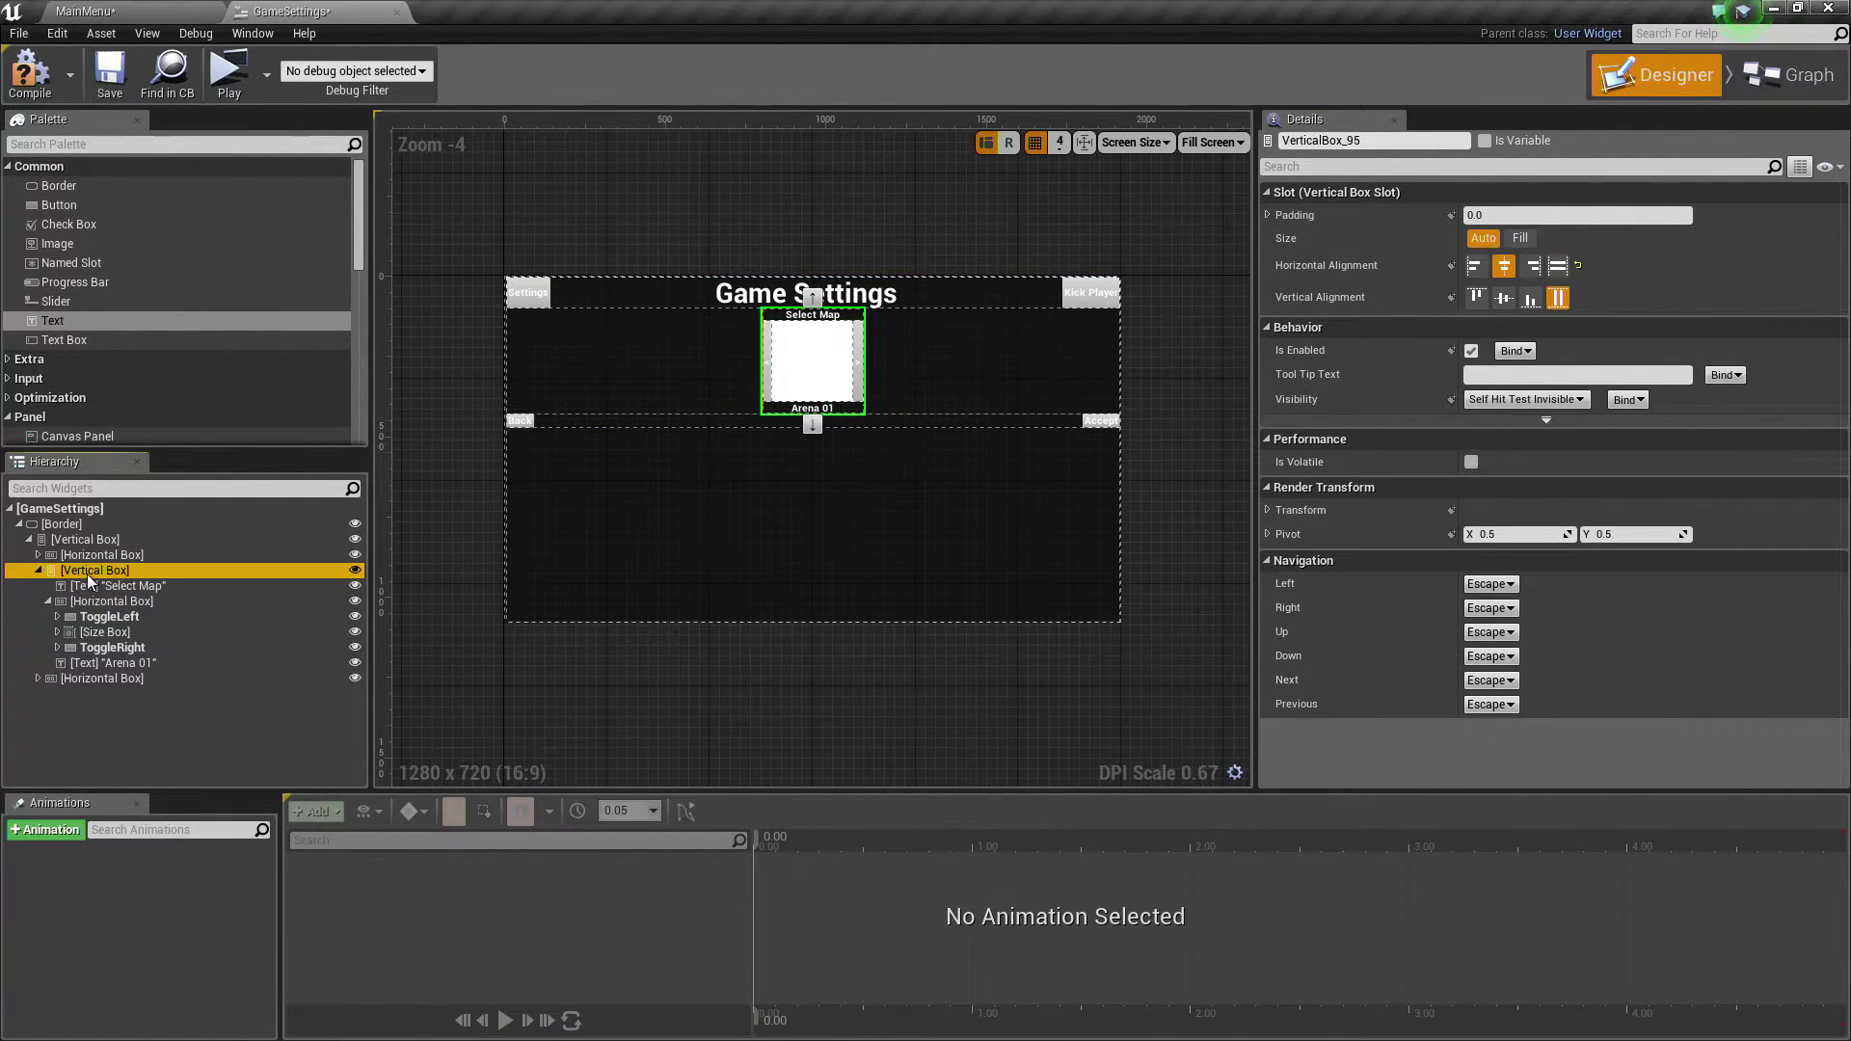
pyautogui.click(88, 576)
pyautogui.write('SelectMap')
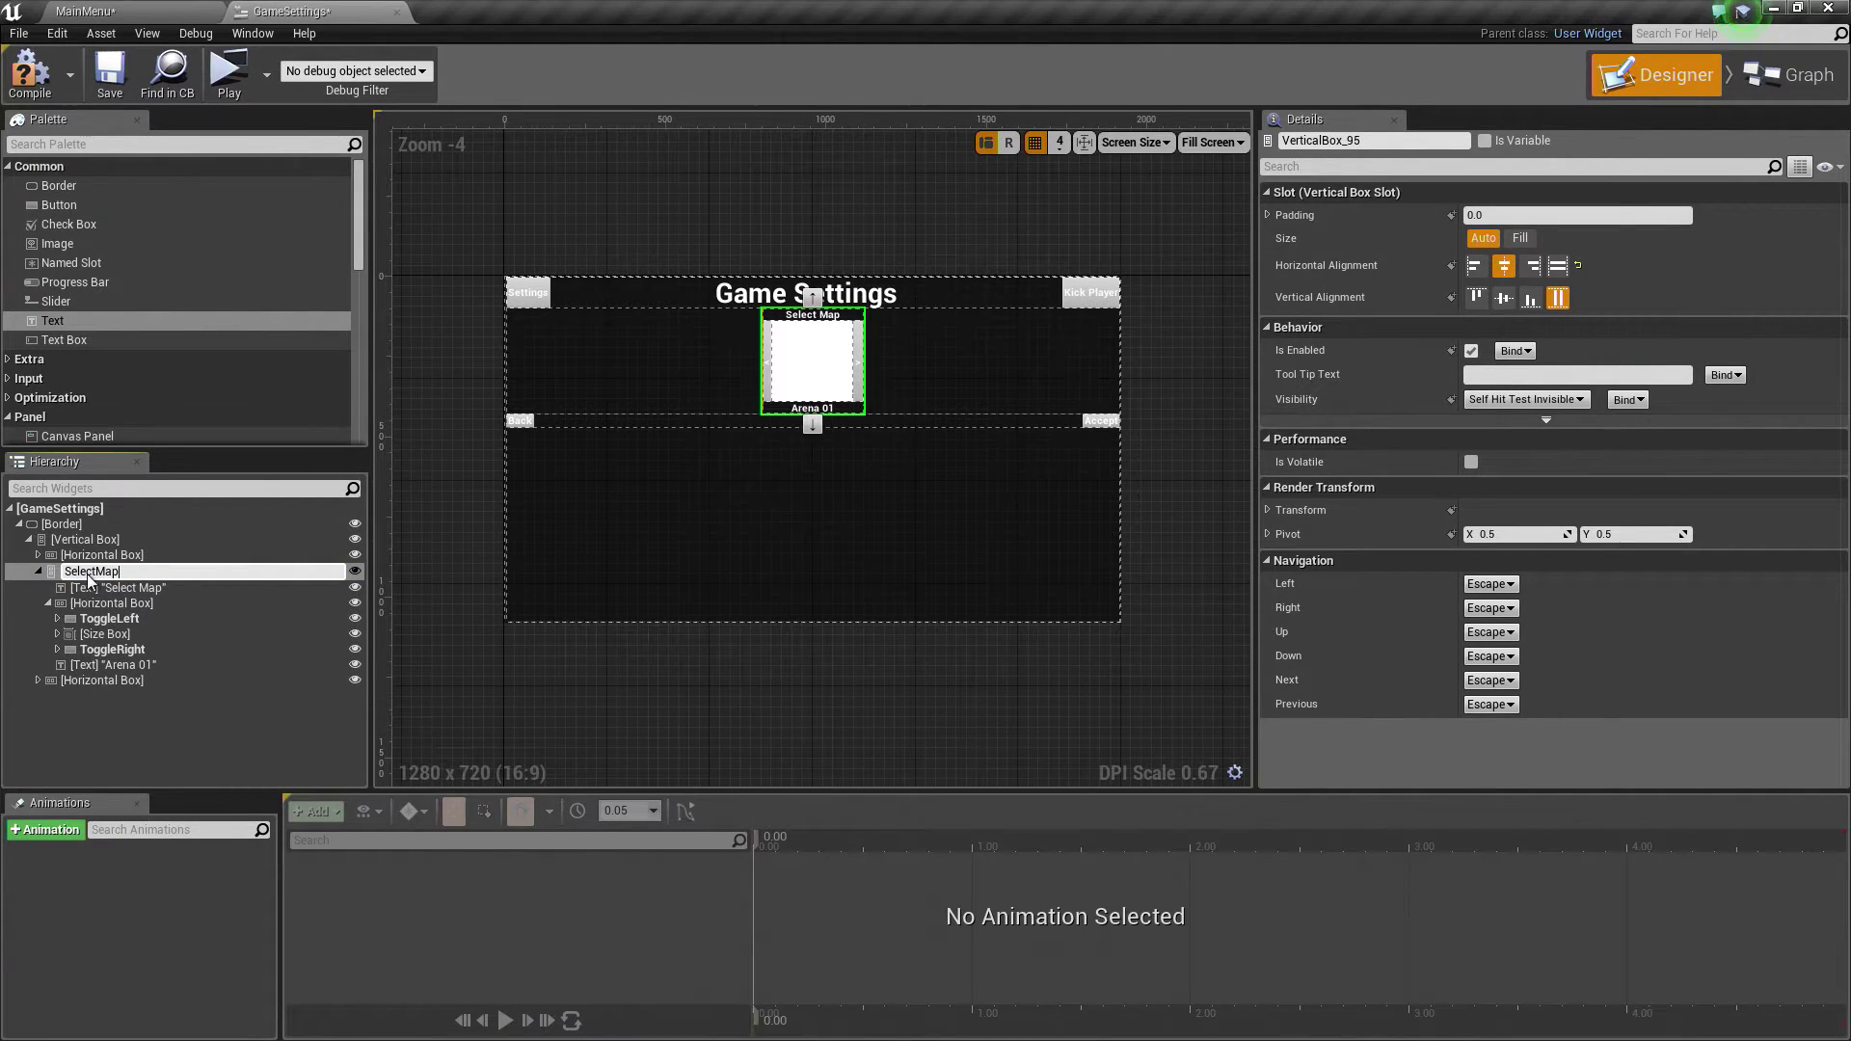
pyautogui.write('Widget')
pyautogui.press('Return')
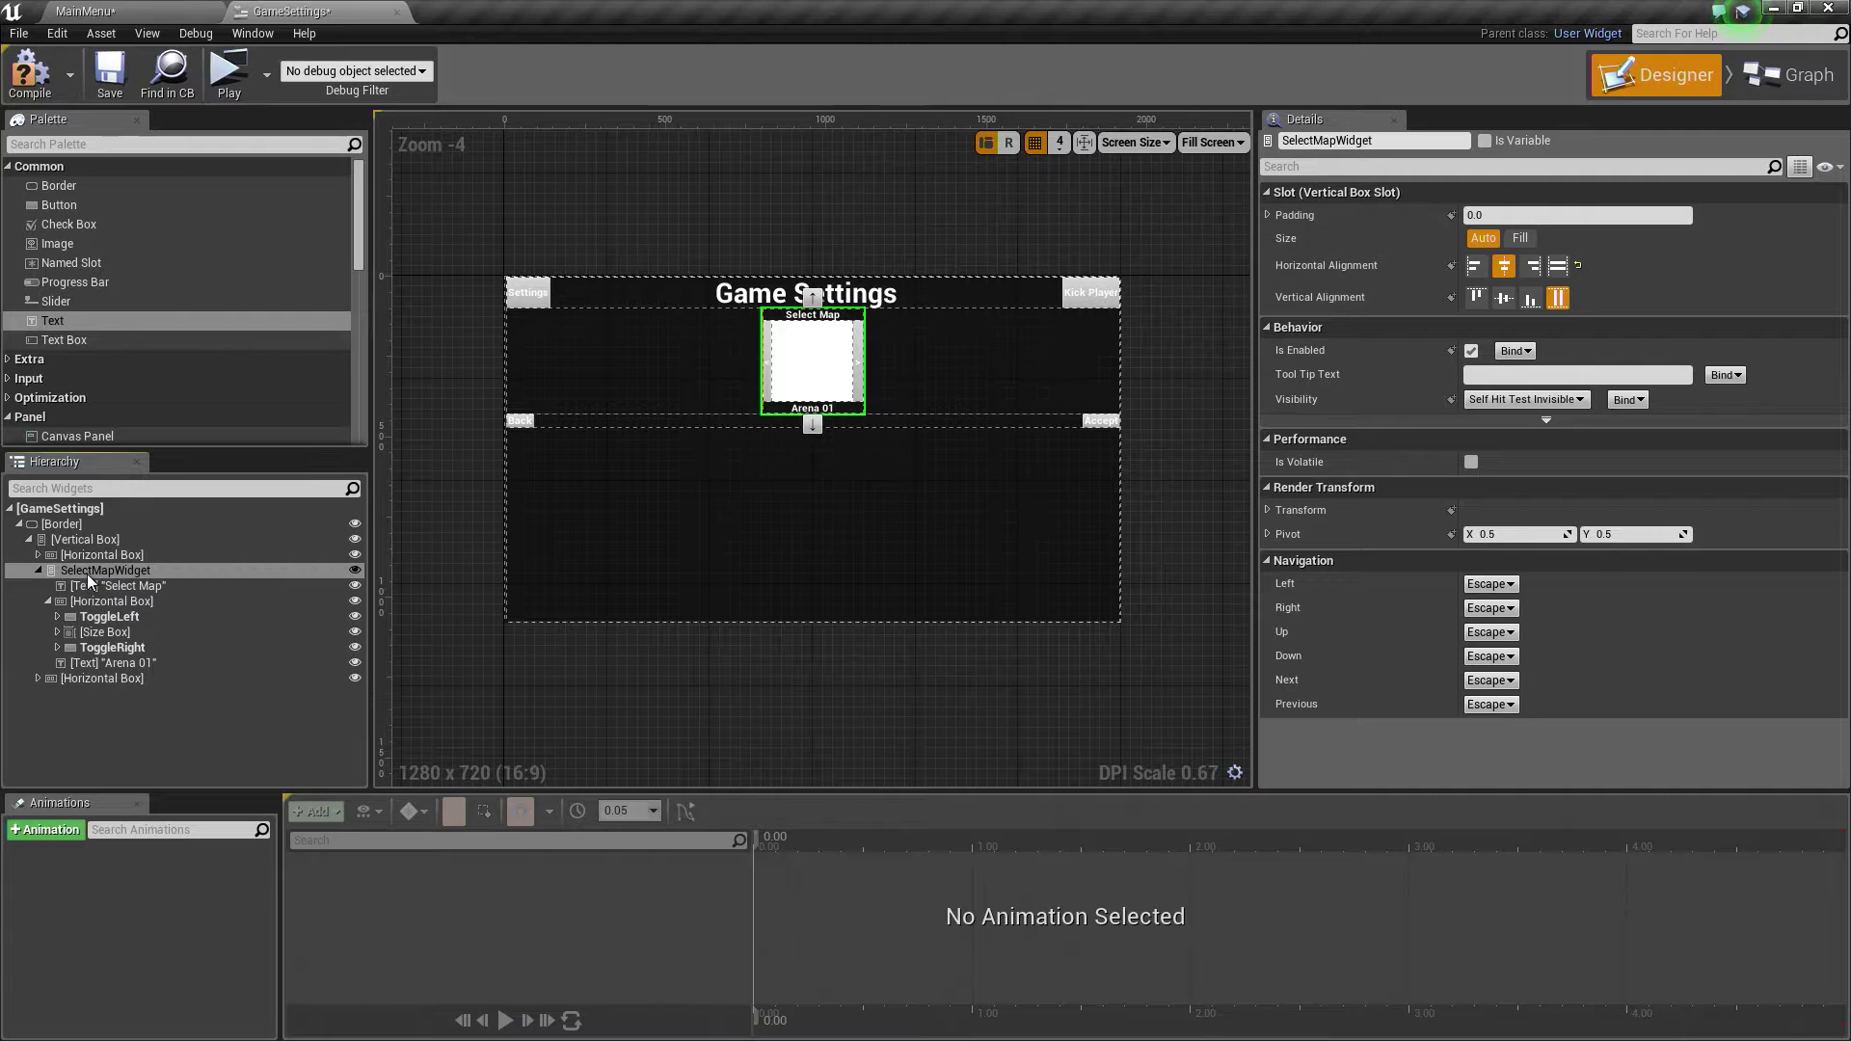
# Step: Collapse SelectMapWidget in the Hierarchy and leave it selected
pyautogui.click(40, 571)
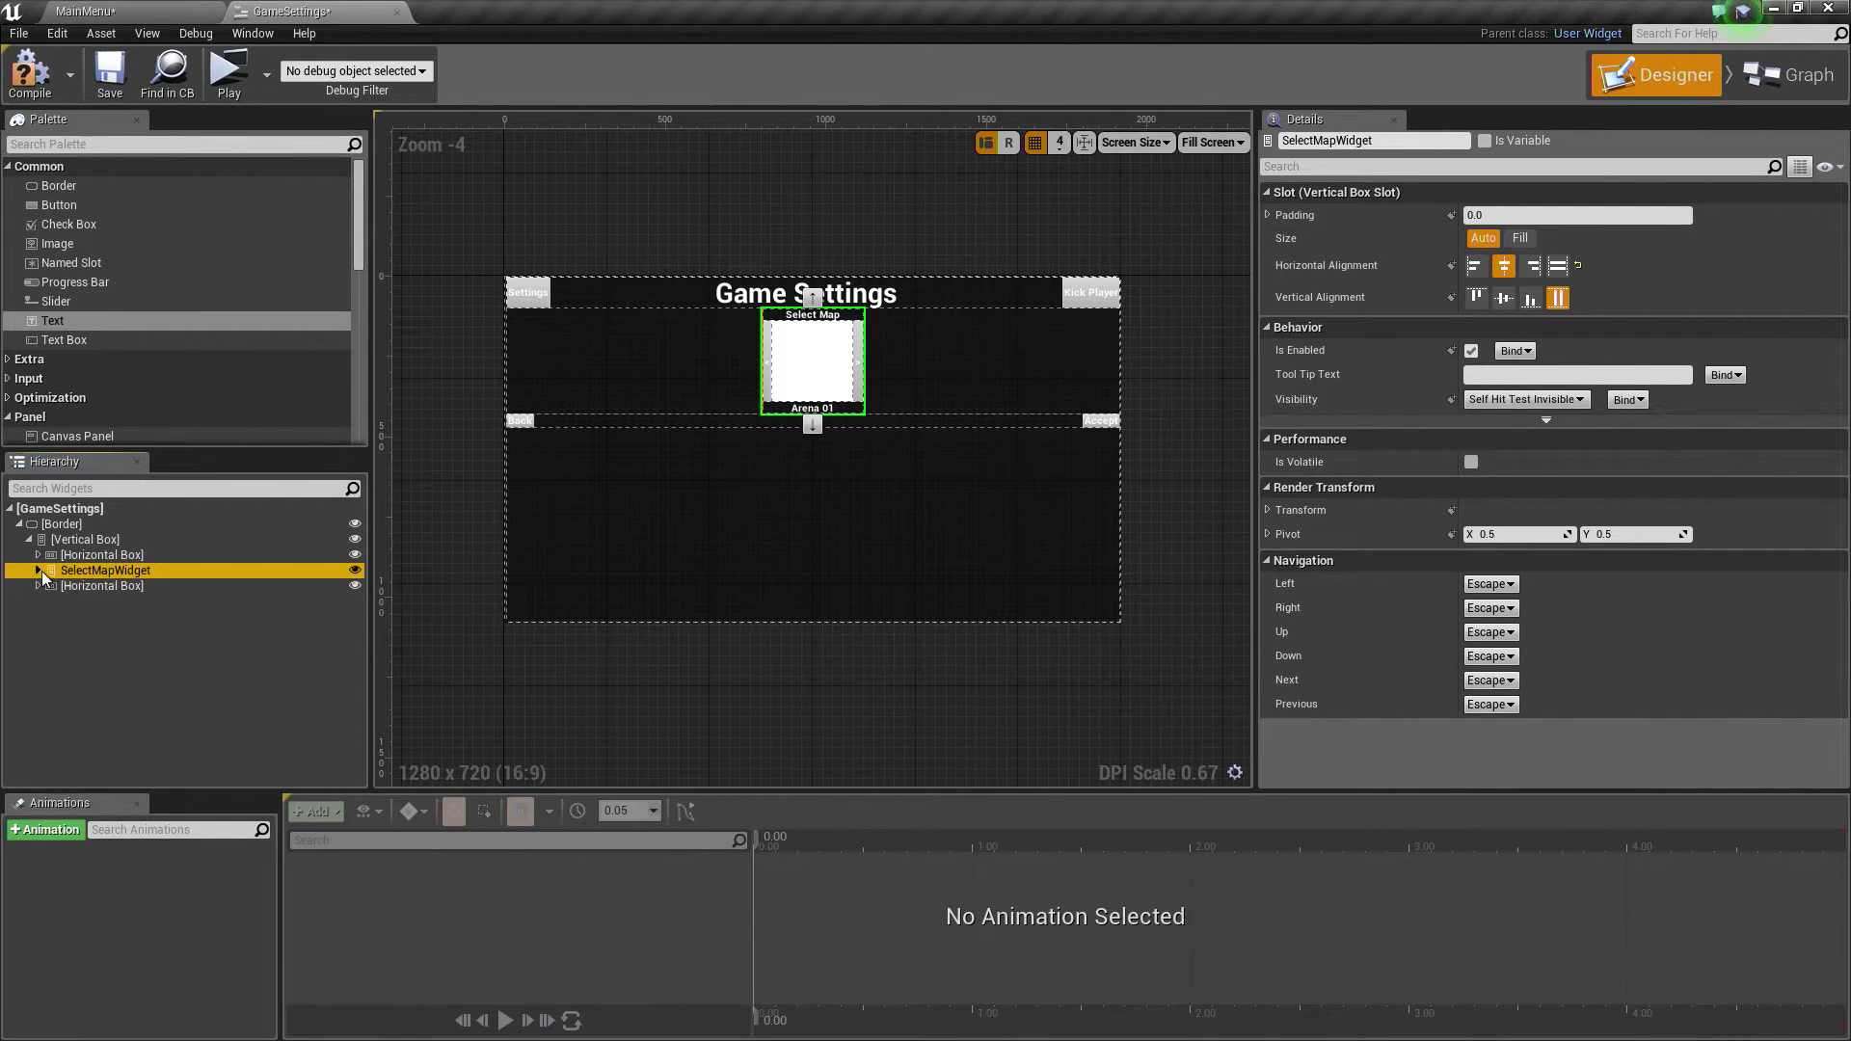
pyautogui.rightClick(93, 578)
pyautogui.click(130, 618)
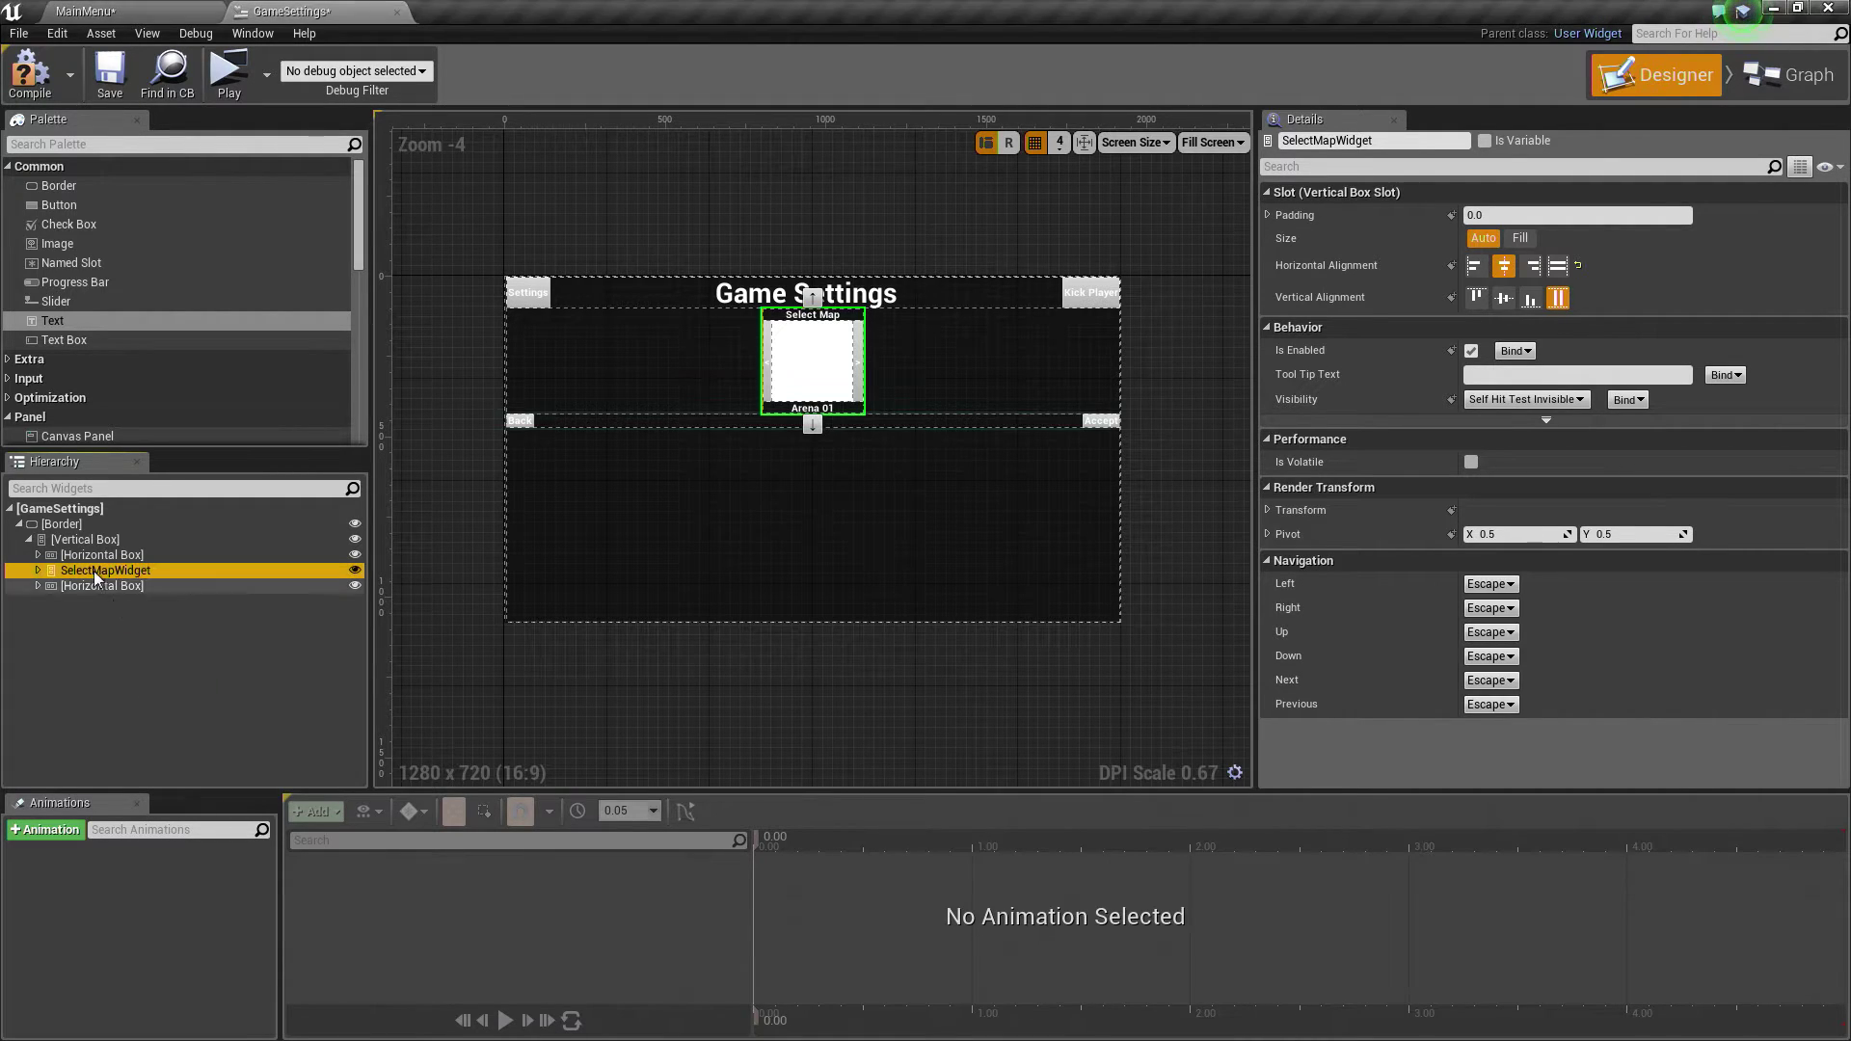
pyautogui.click(96, 557)
pyautogui.click(88, 572)
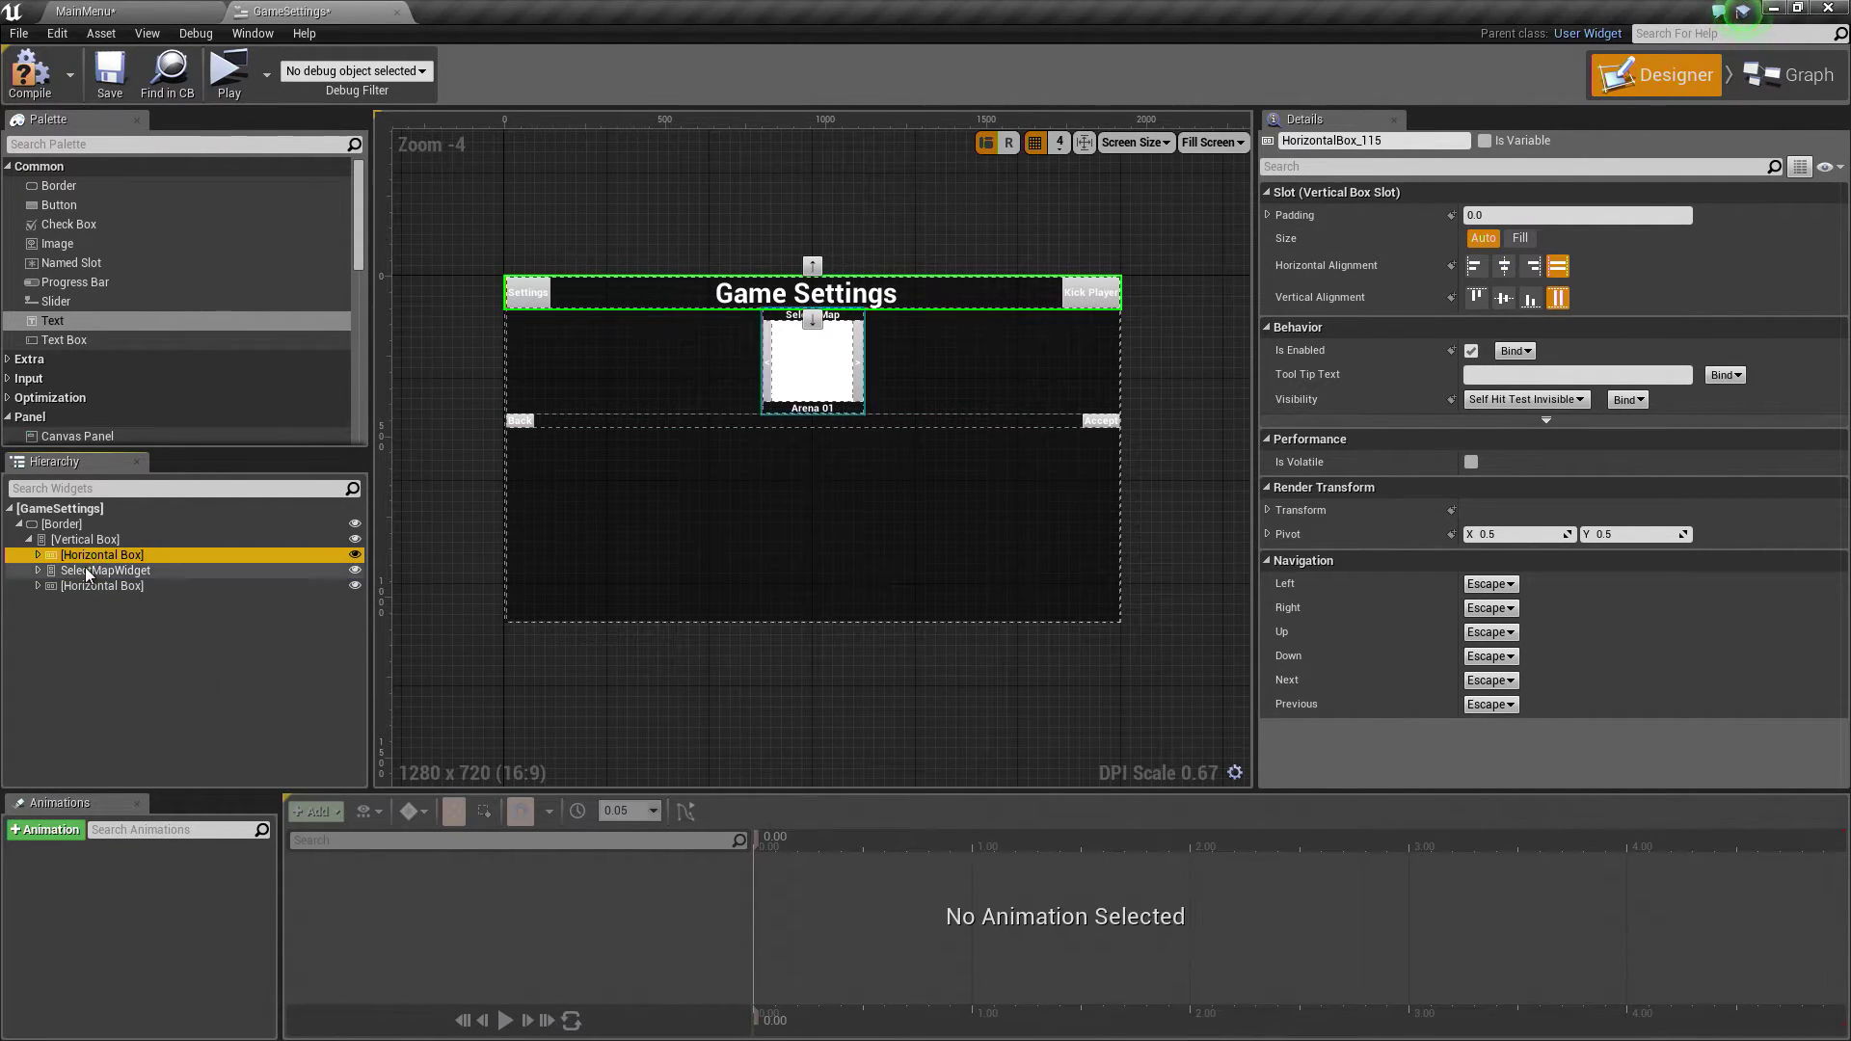
pyautogui.click(96, 557)
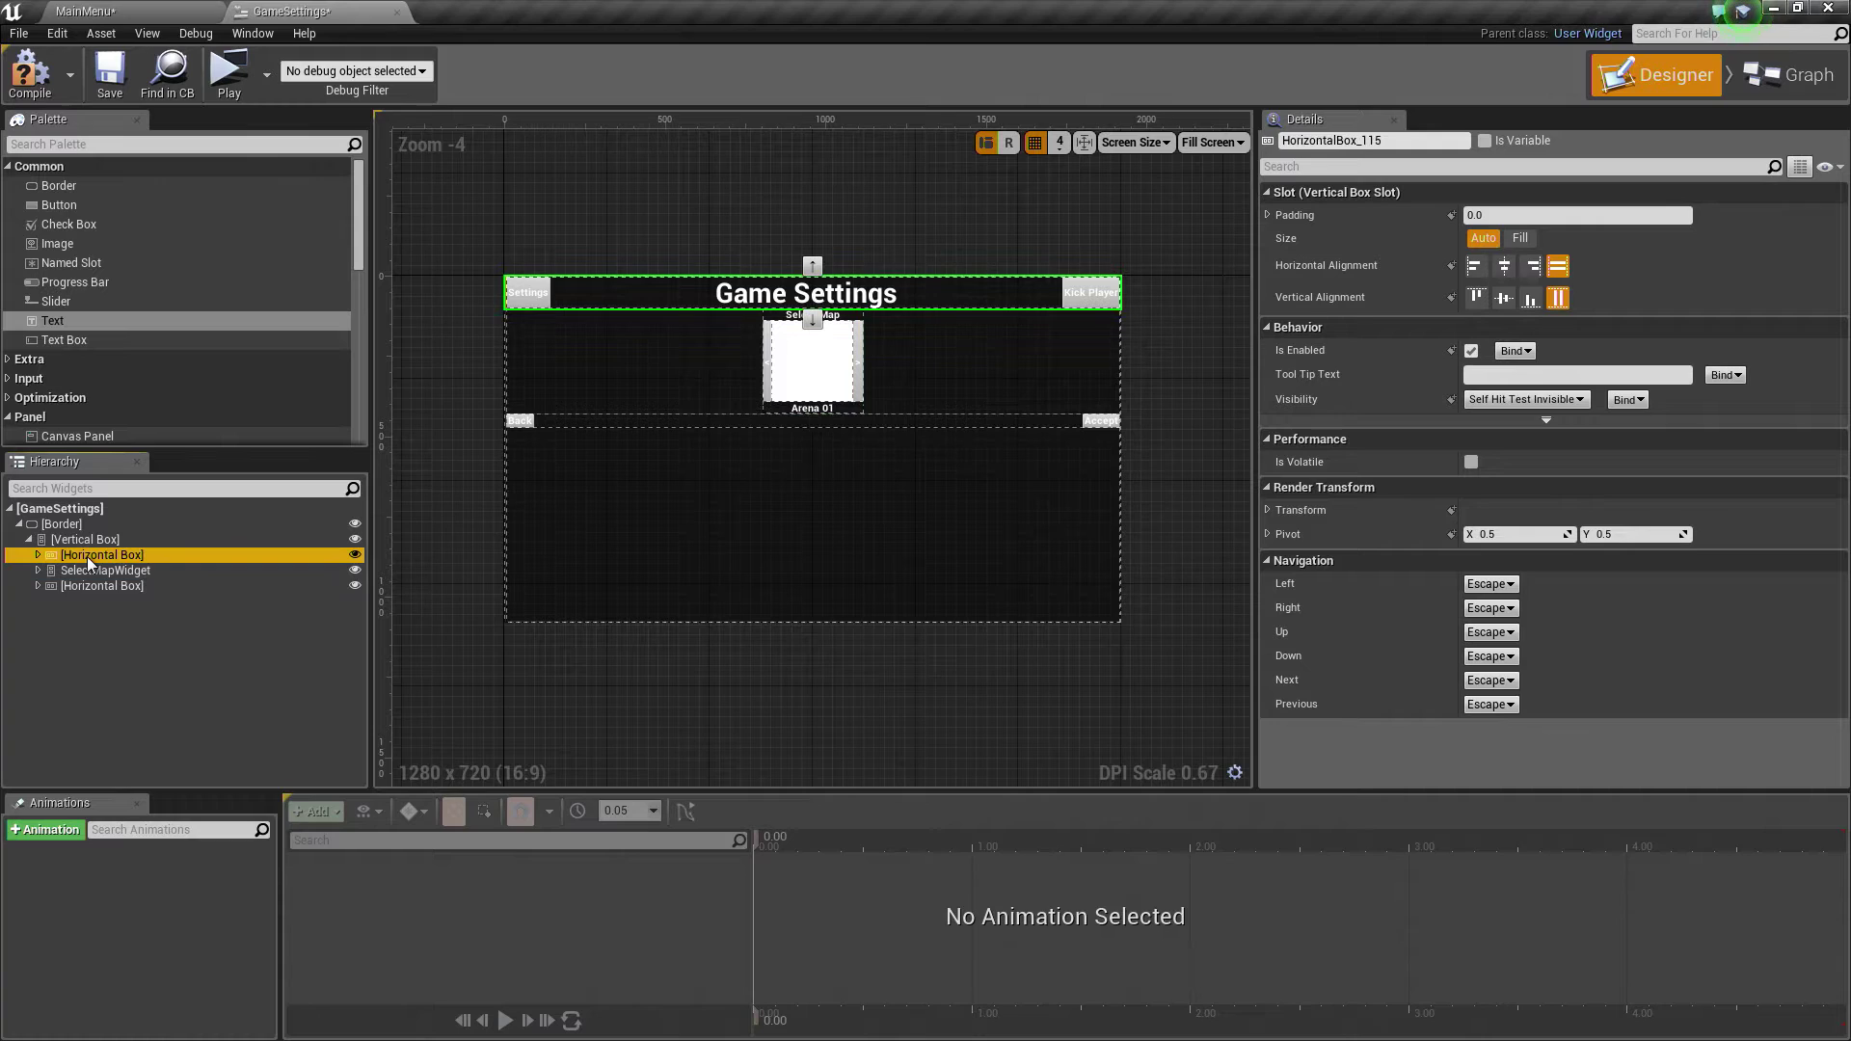
pyautogui.click(86, 572)
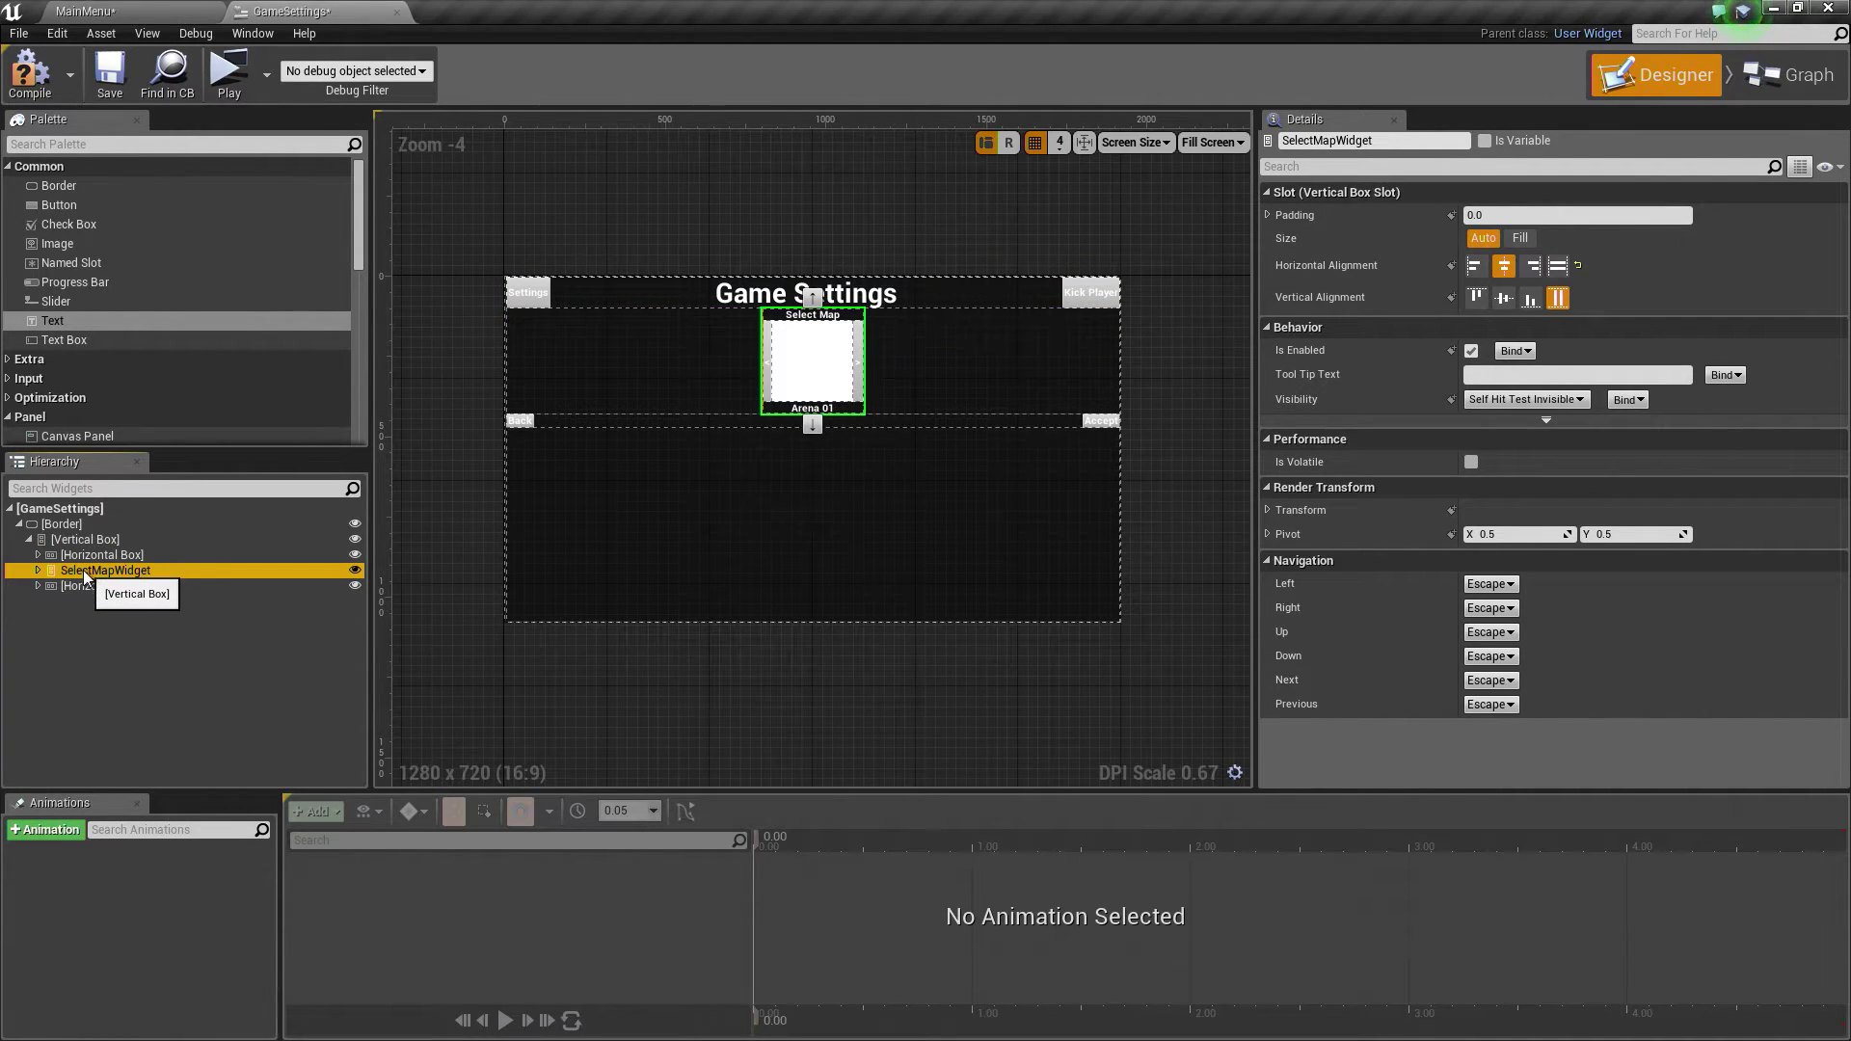
# Step: Wrap SelectMapWidget in a new Horizontal Box
pyautogui.rightClick(84, 570)
pyautogui.moveTo(142, 690)
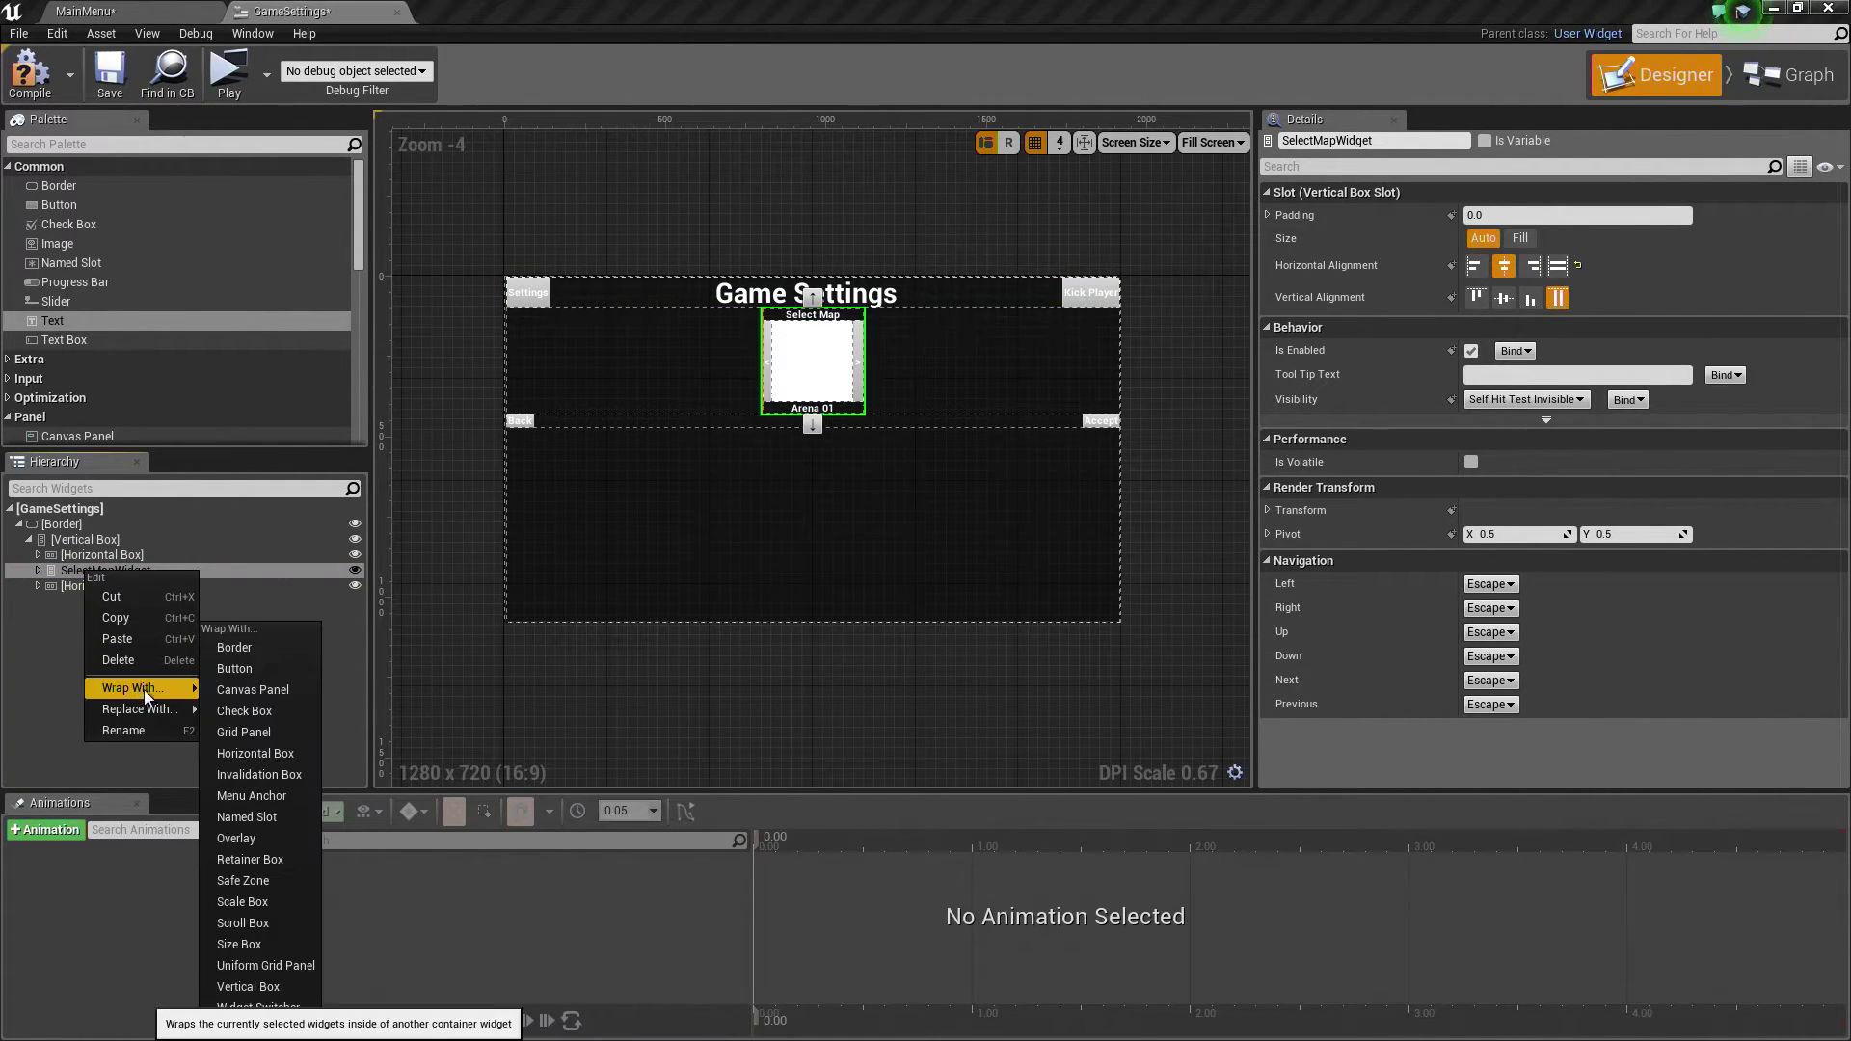
pyautogui.click(270, 754)
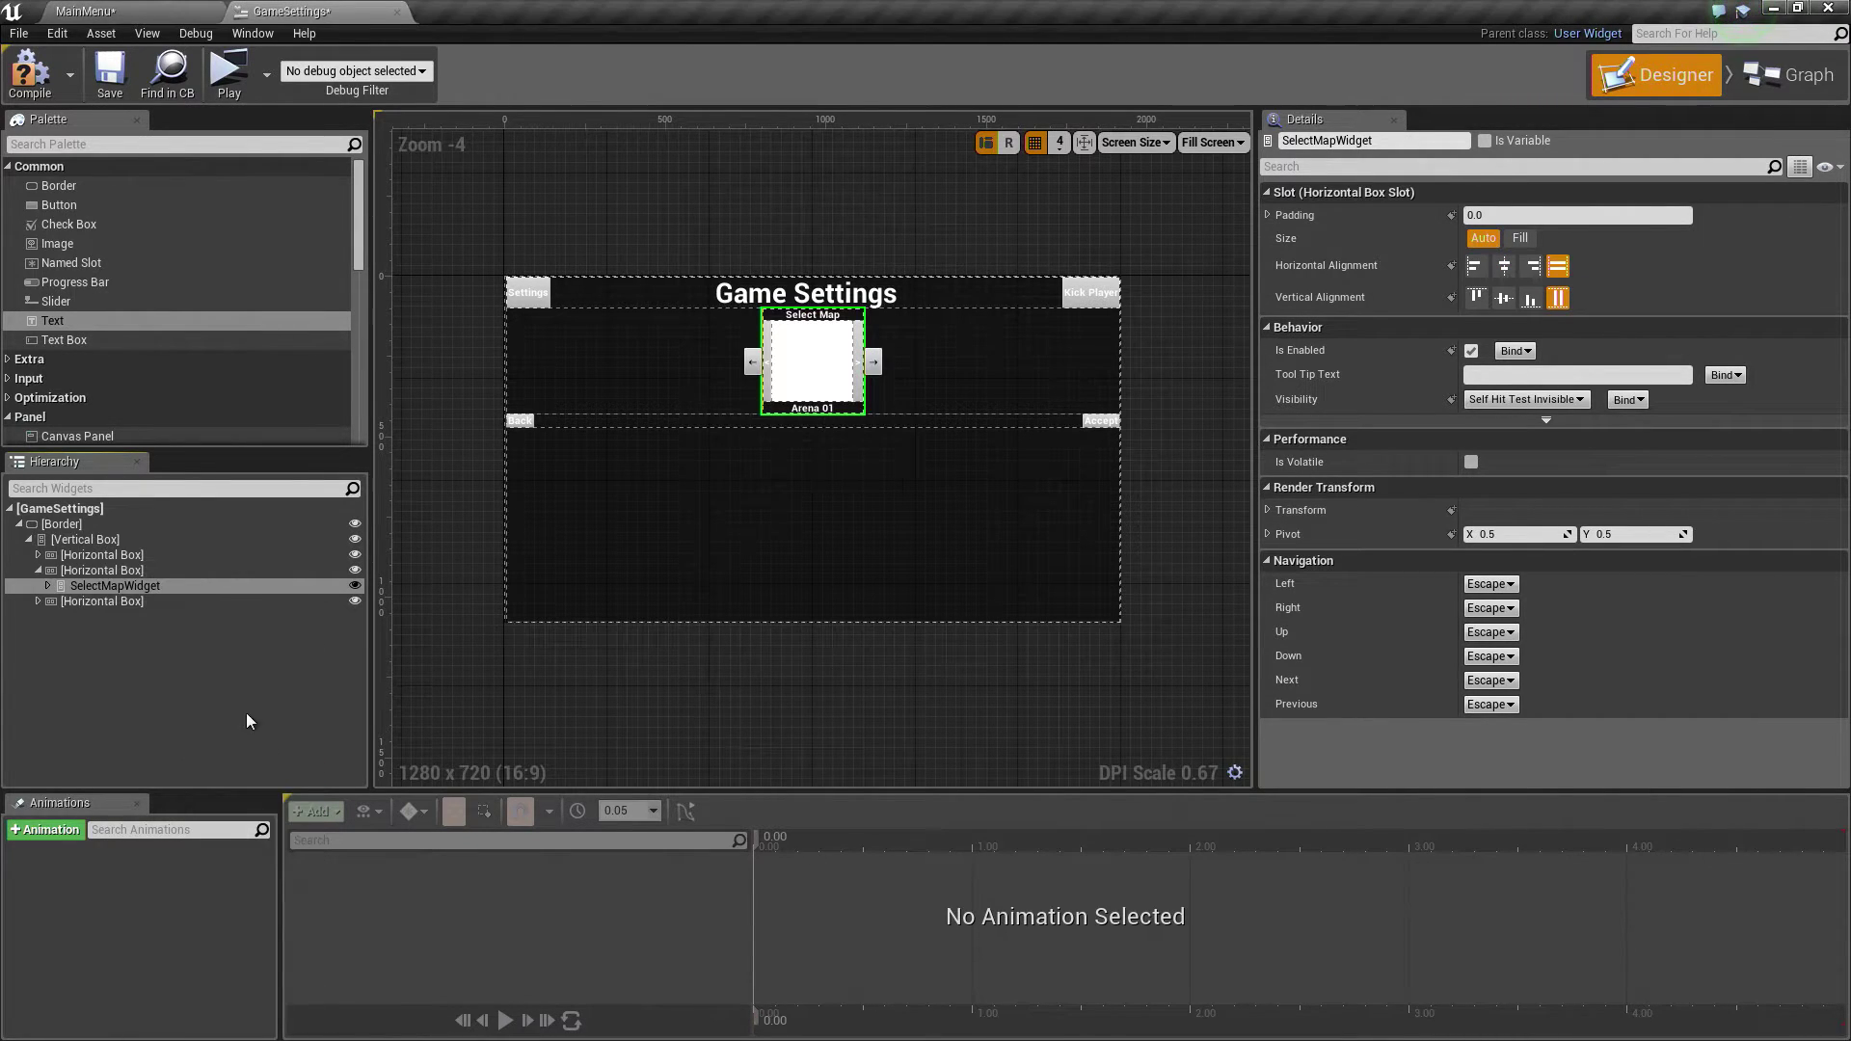
# Step: Paste a second copy of SelectMapWidget into that horizontal row
pyautogui.click(96, 585)
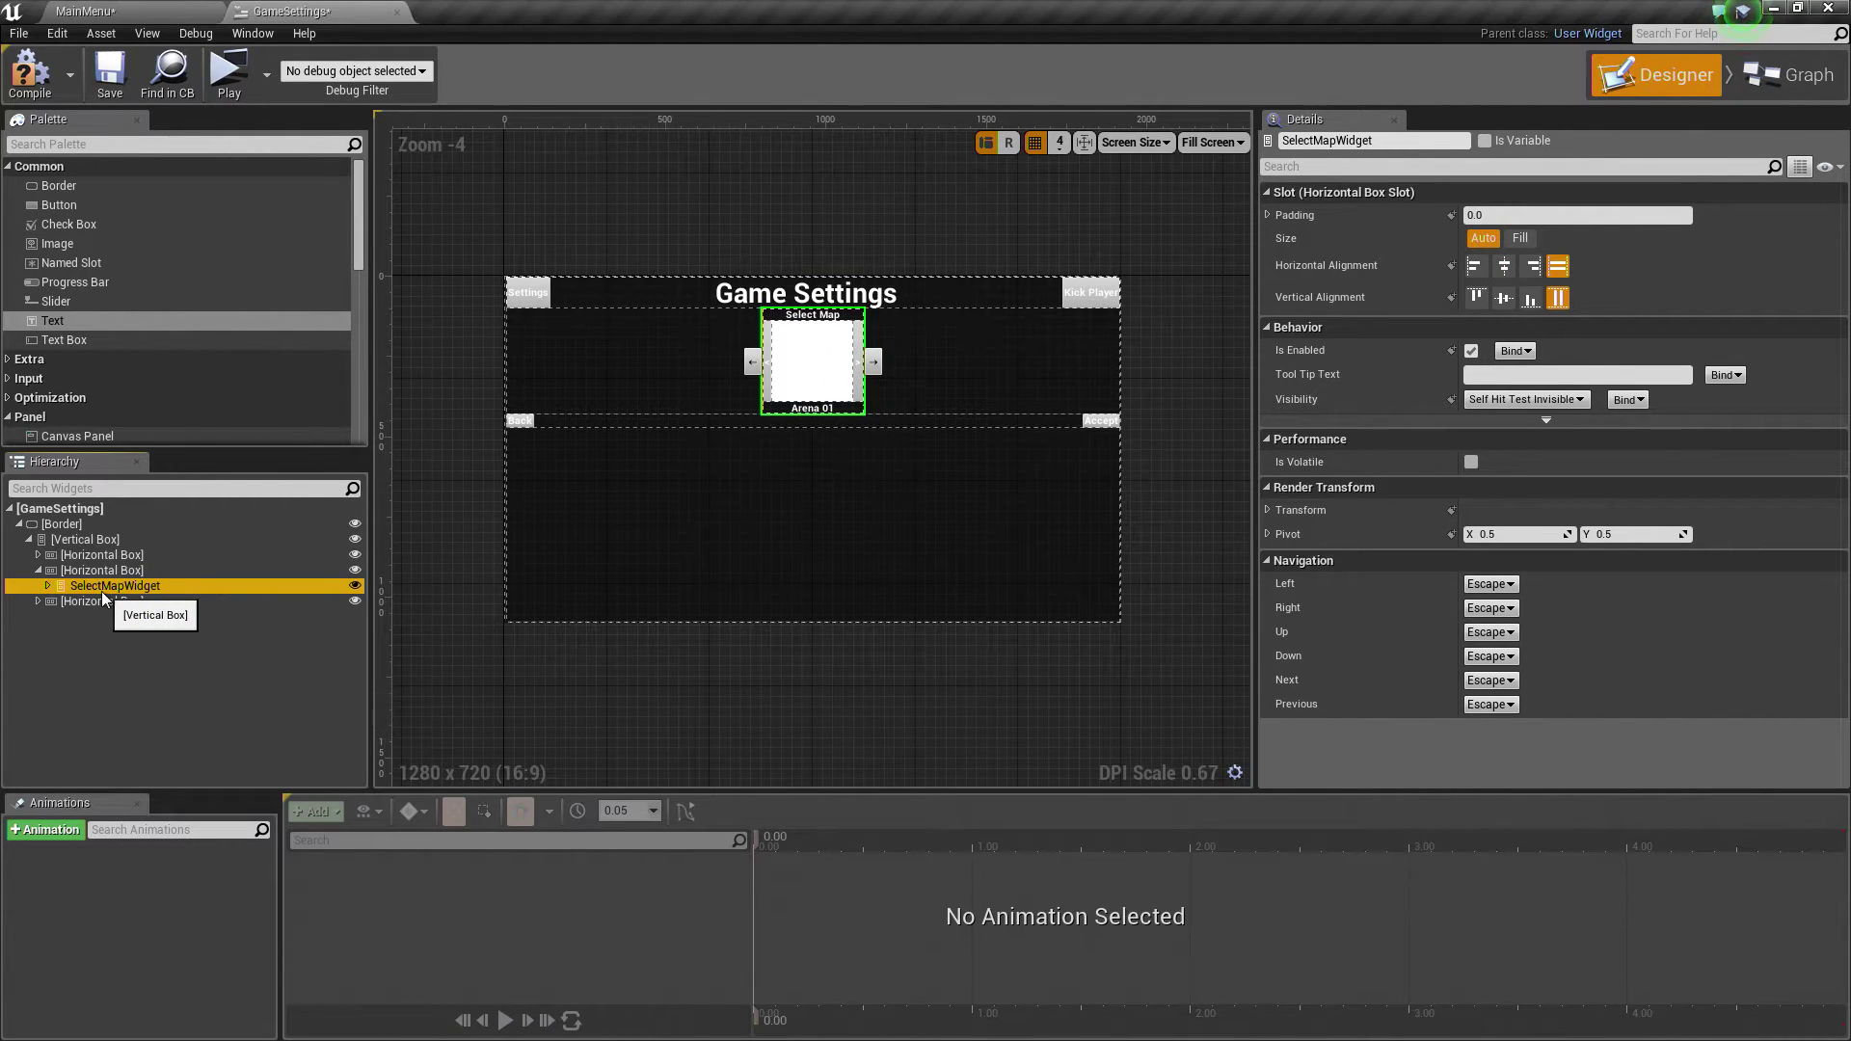
pyautogui.click(101, 570)
pyautogui.hotkey('ctrl', 'v')
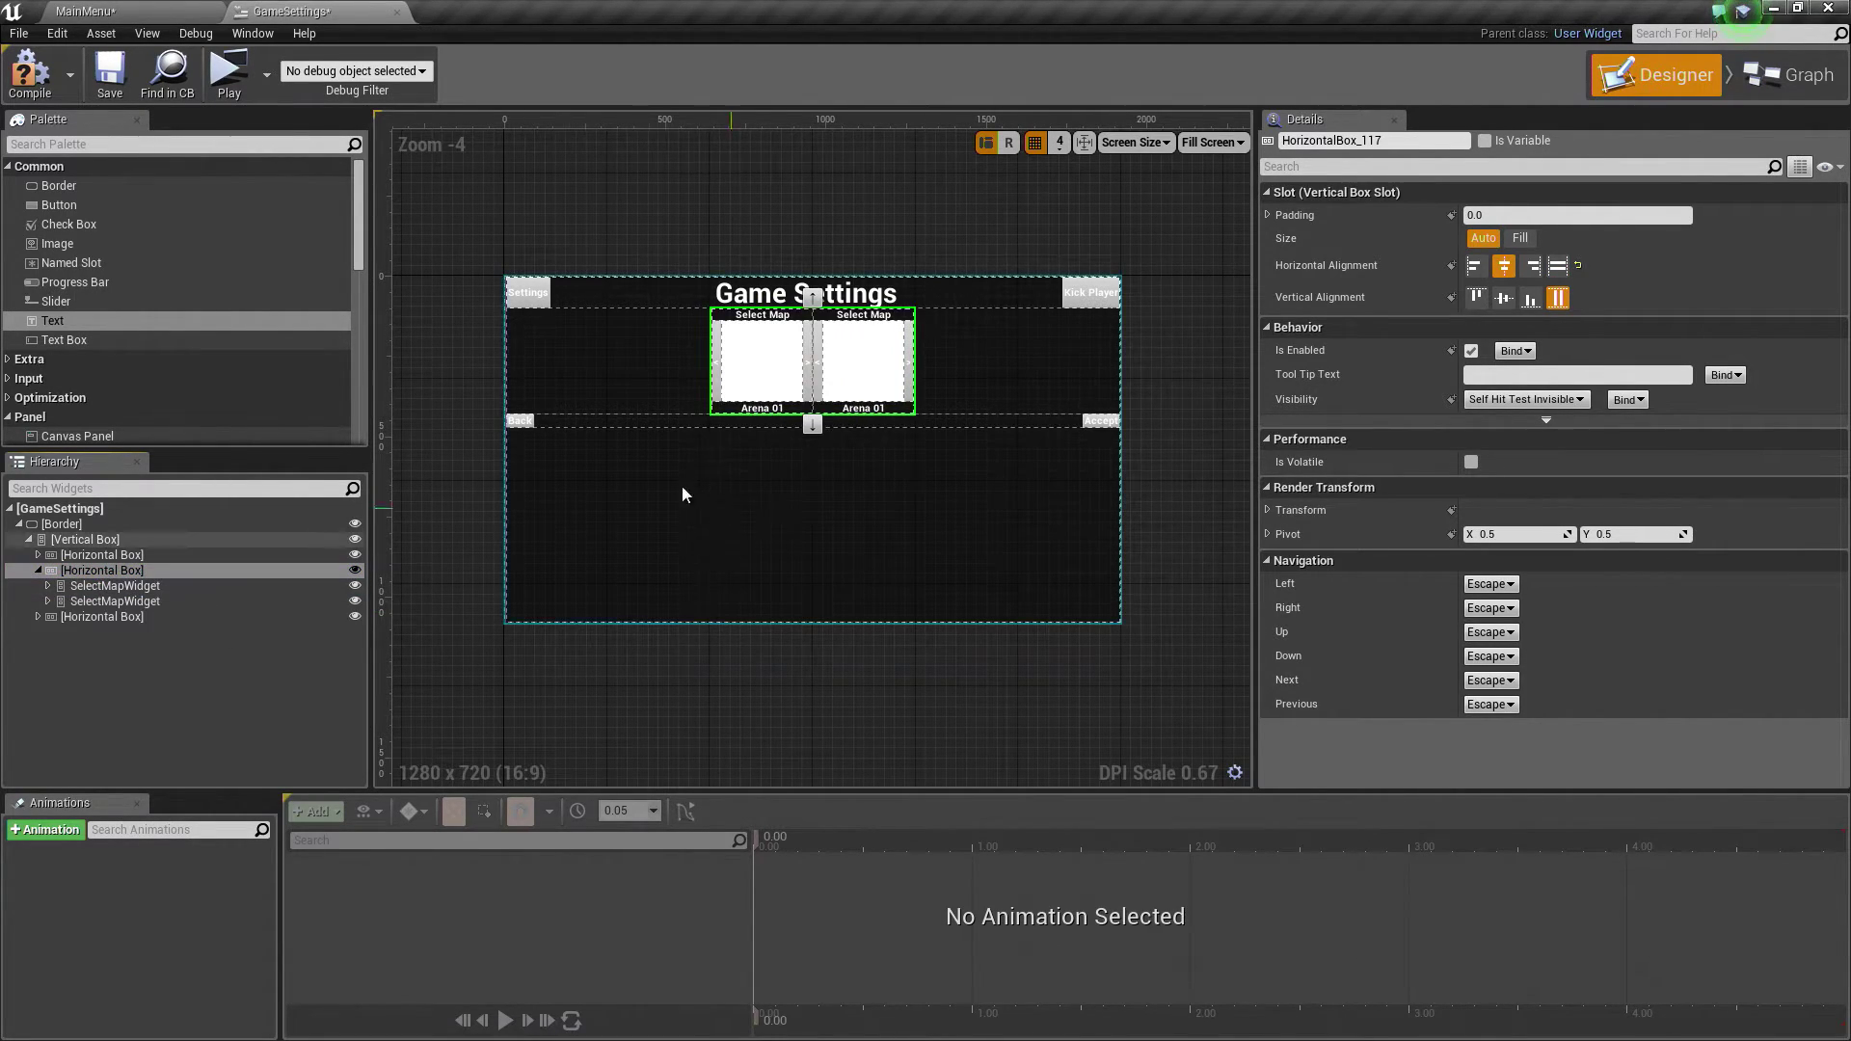
# Step: Rename the pasted selector copy to SelectTimeWidget
pyautogui.click(127, 601)
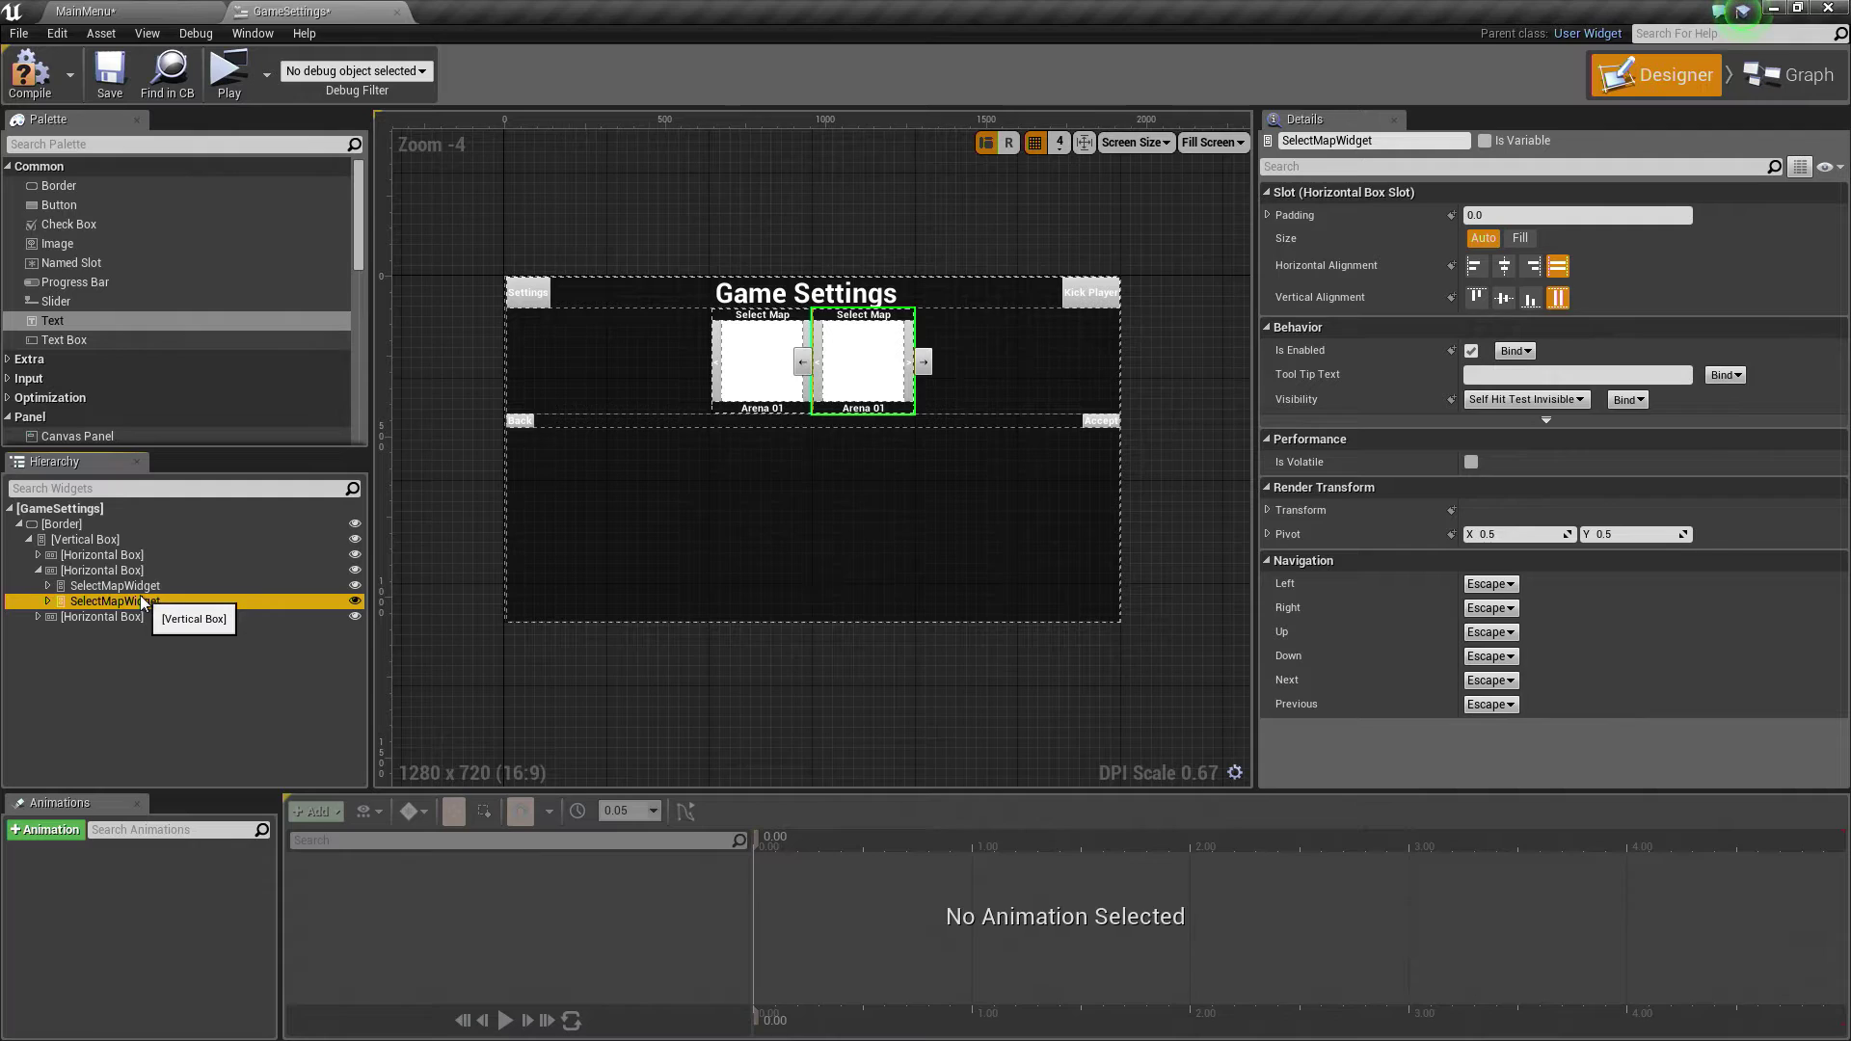
pyautogui.click(142, 603)
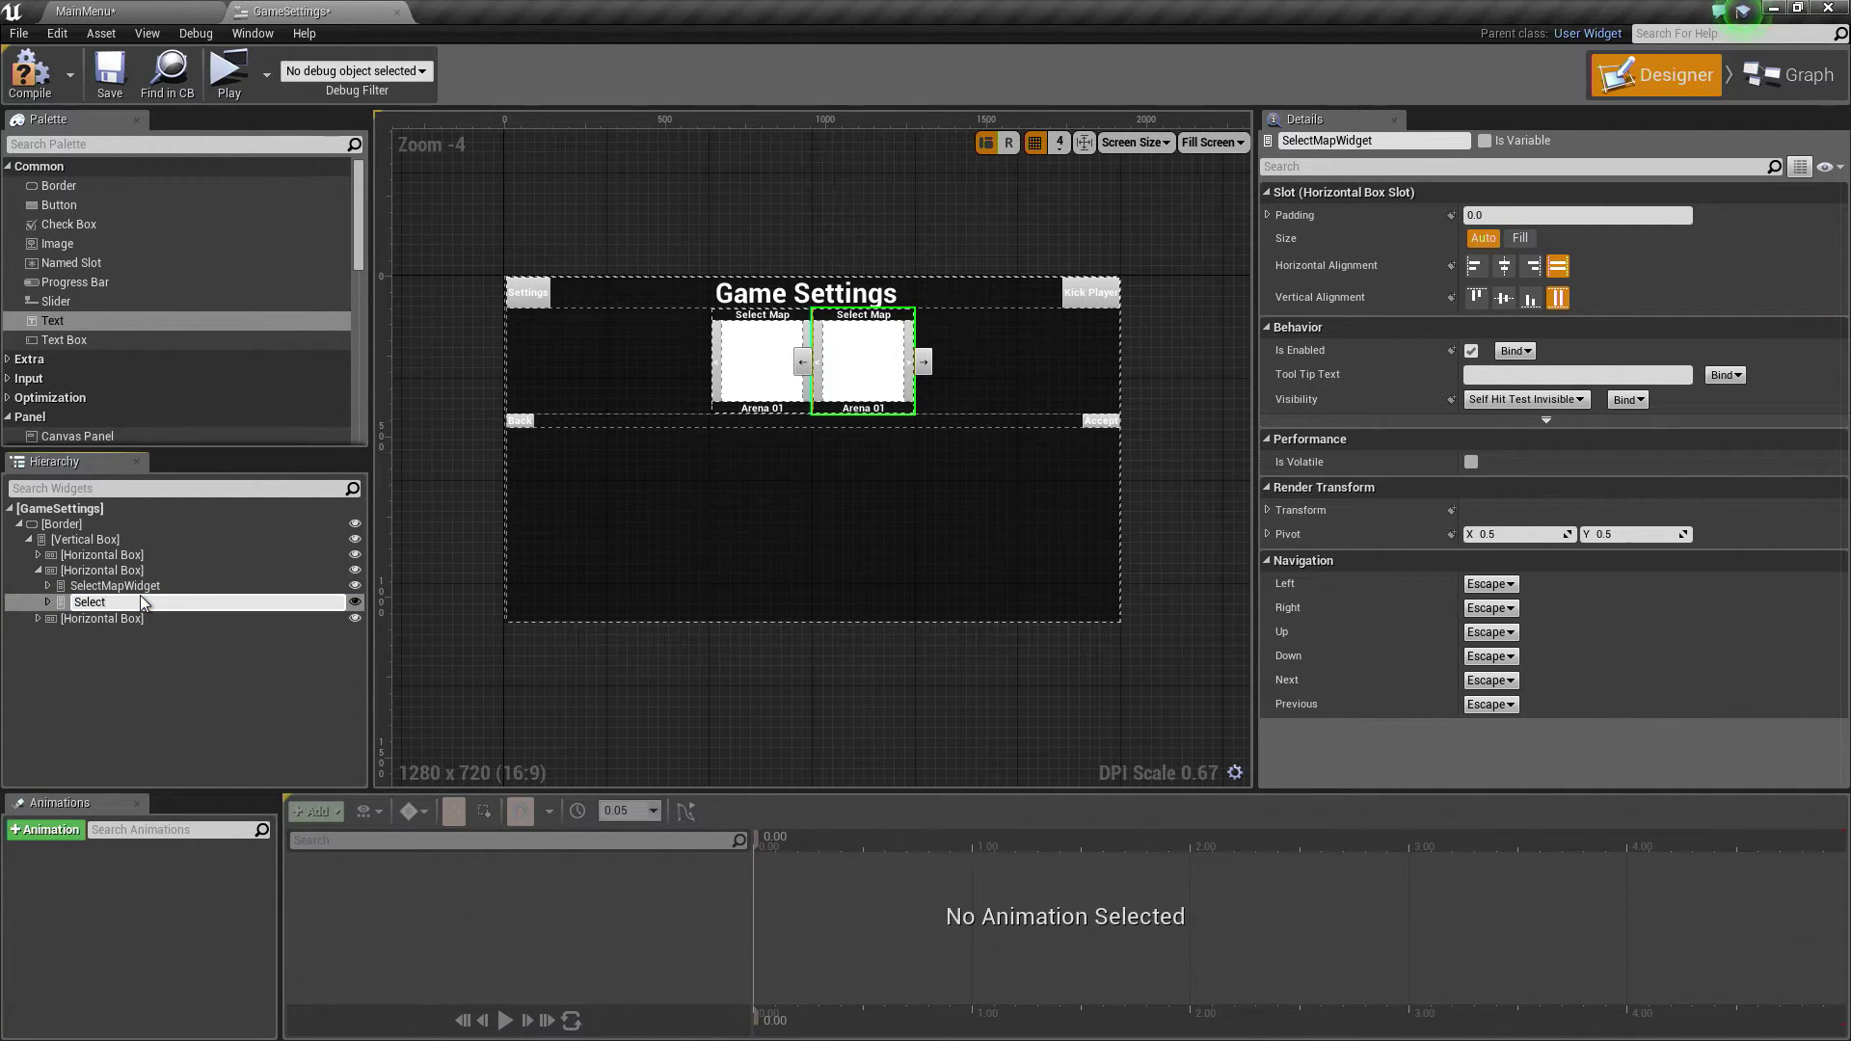
pyautogui.write('SelectTimeWidget')
pyautogui.press('Return')
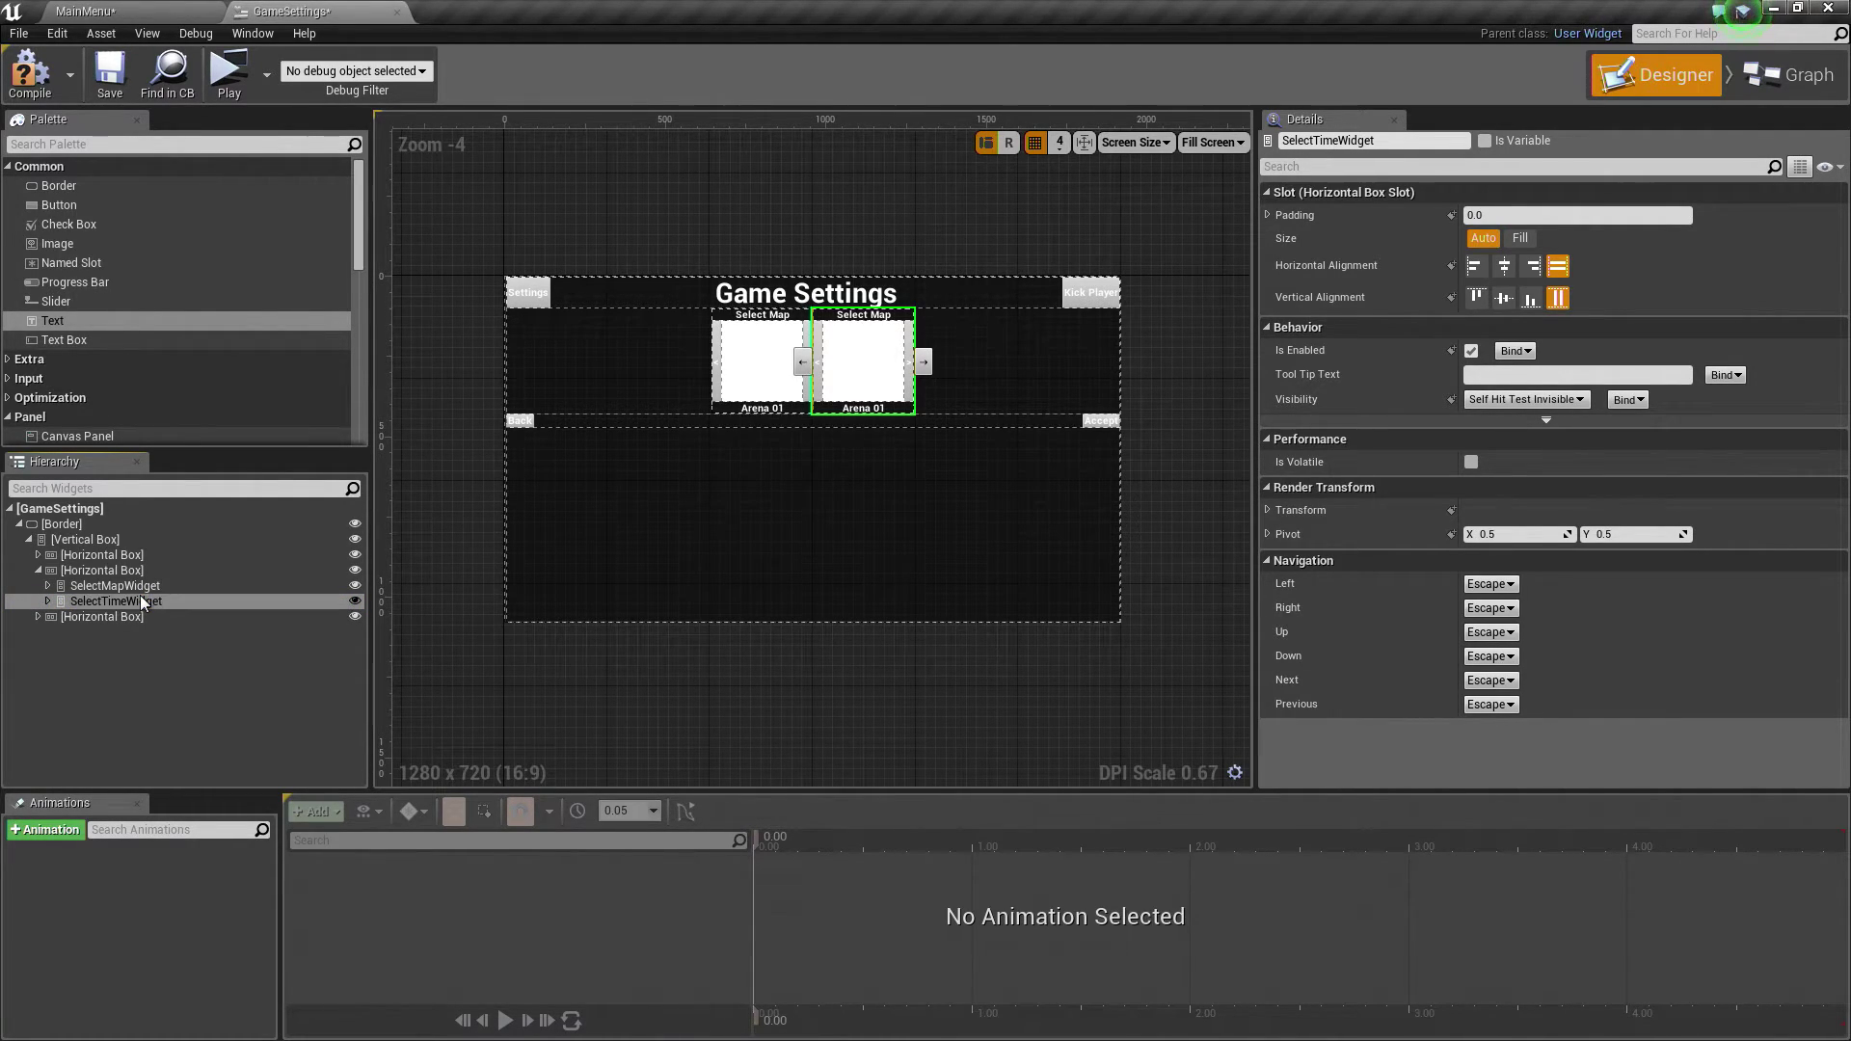
# Step: Change SelectTimeWidget's heading text to 'Select Time'
pyautogui.click(49, 601)
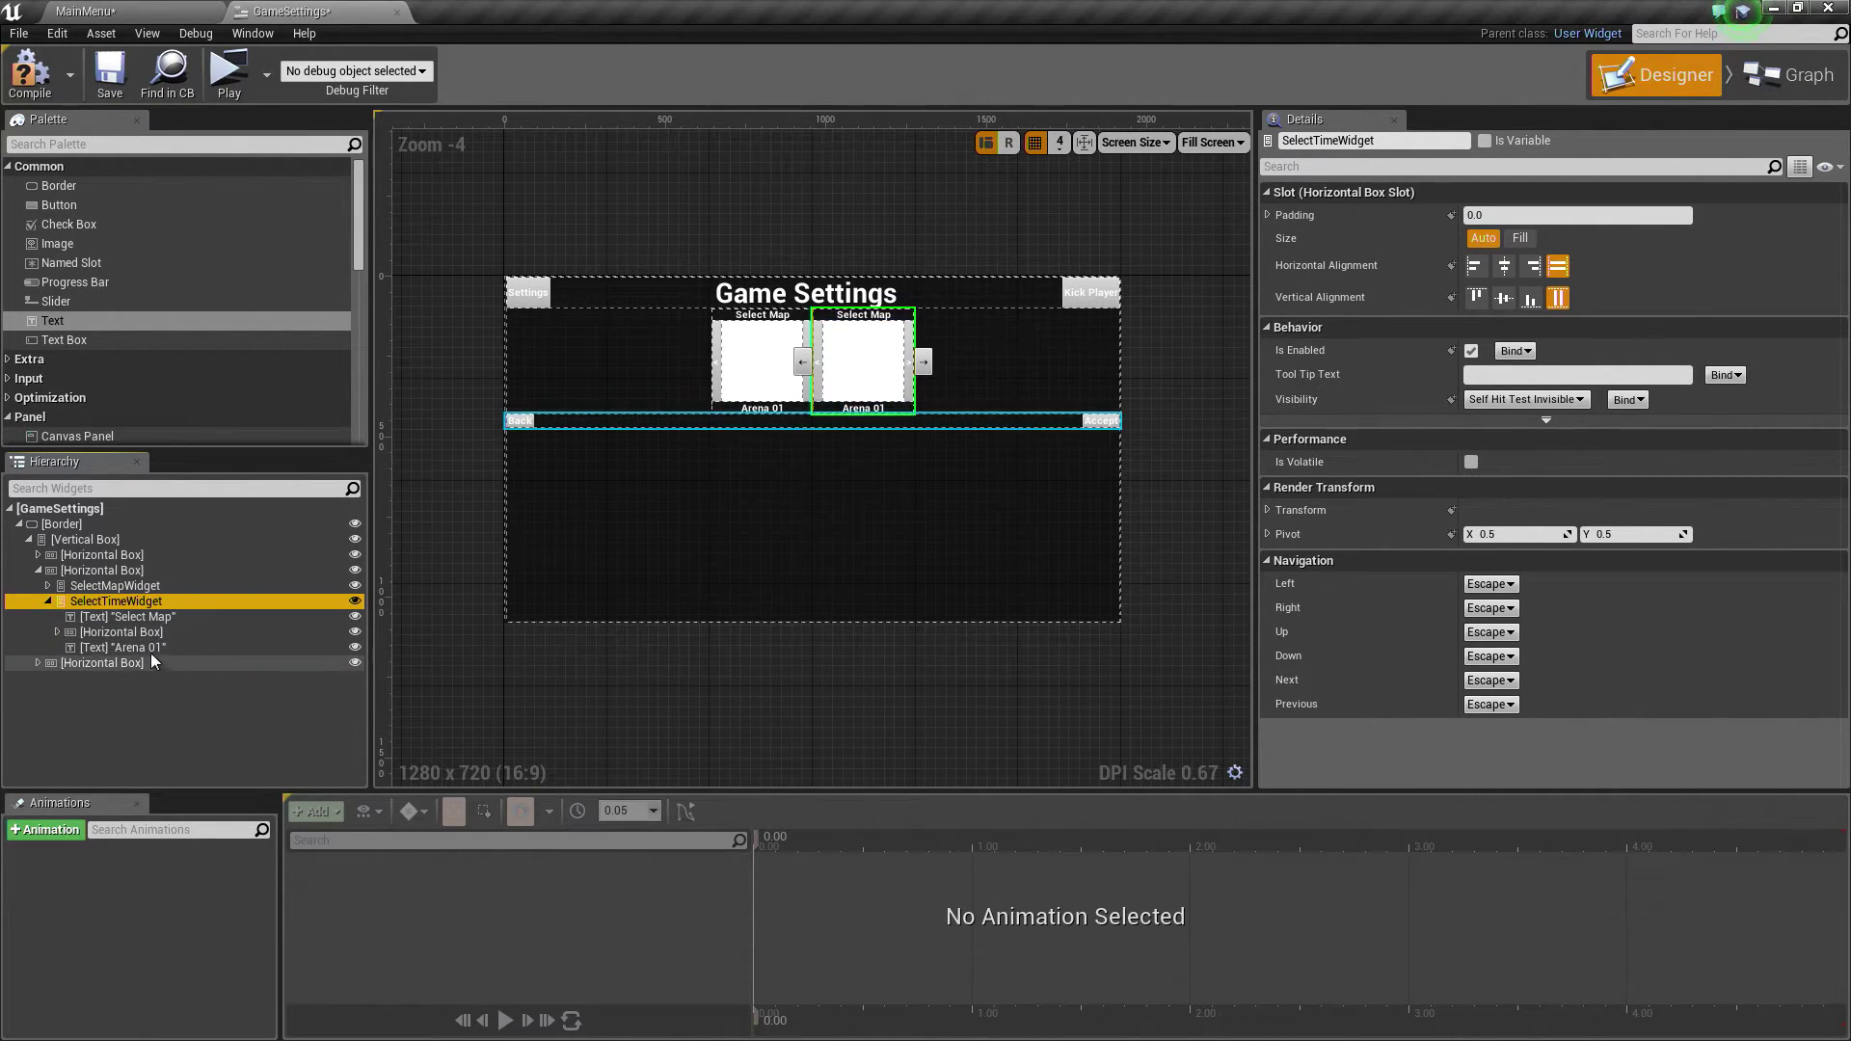
pyautogui.click(108, 616)
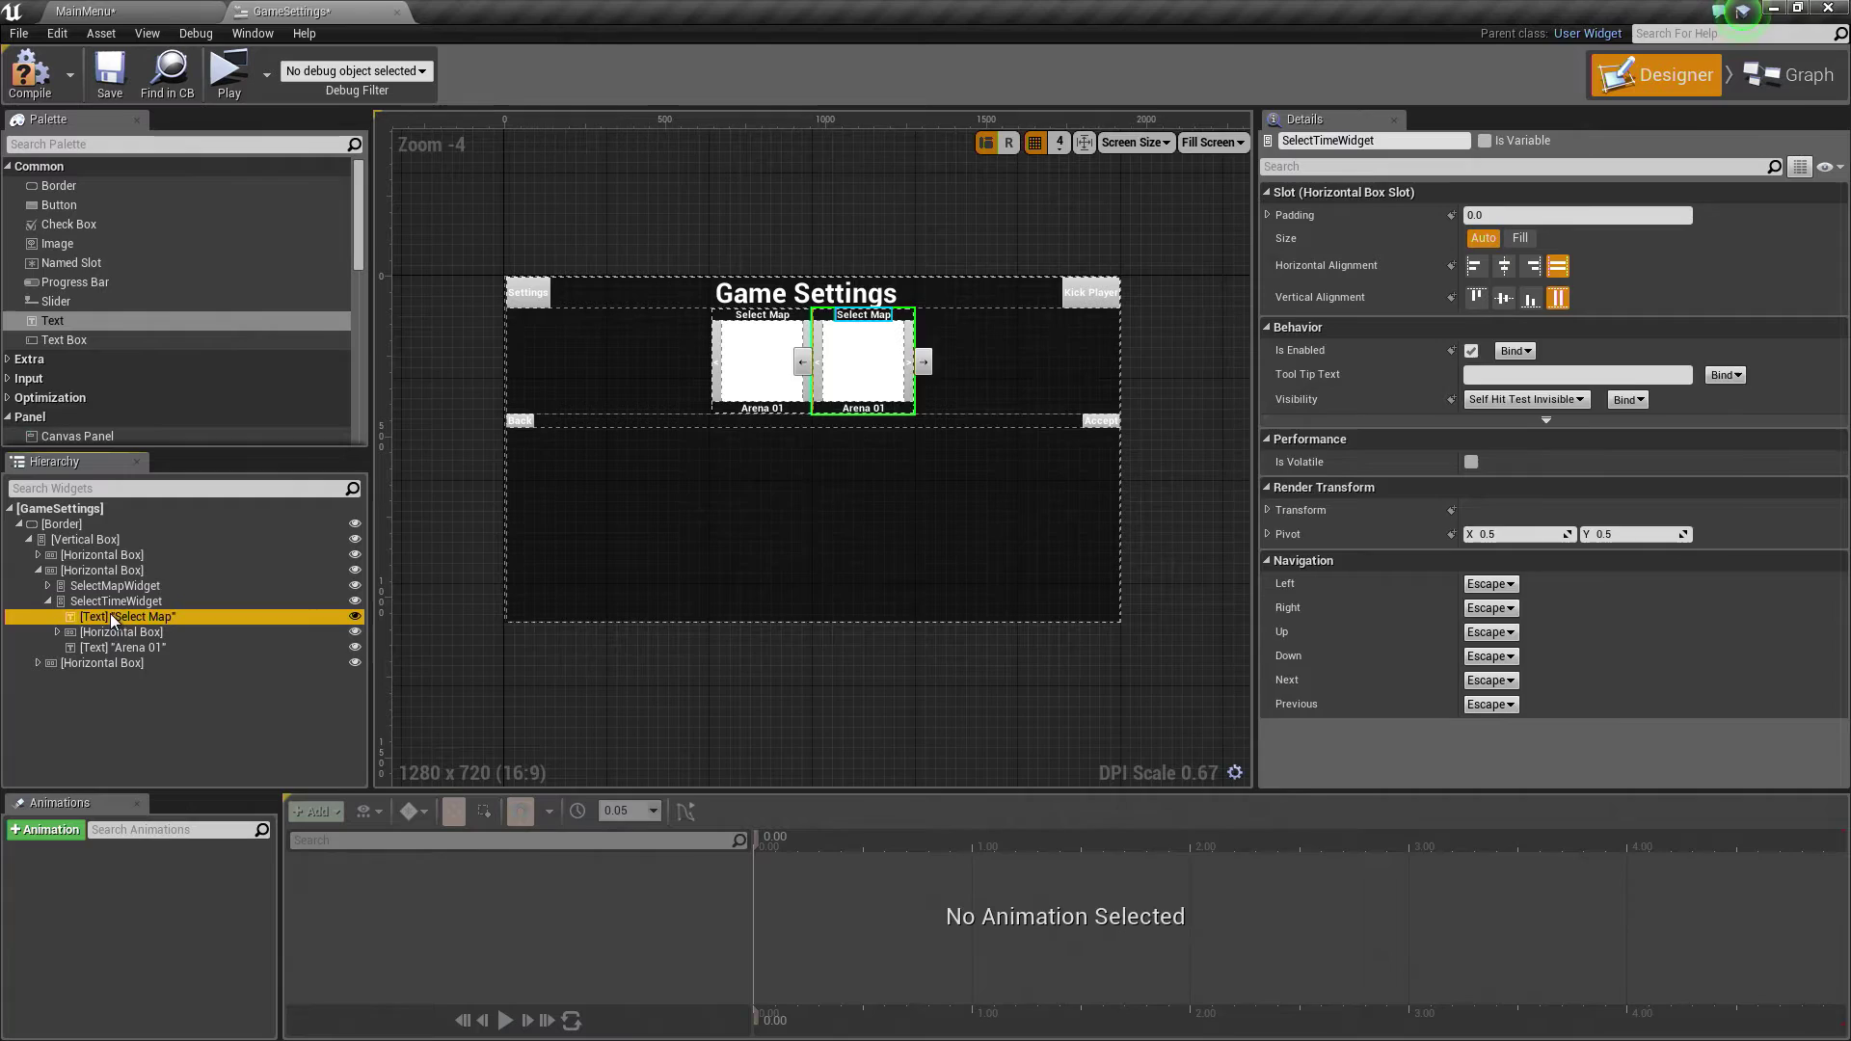
pyautogui.click(1517, 351)
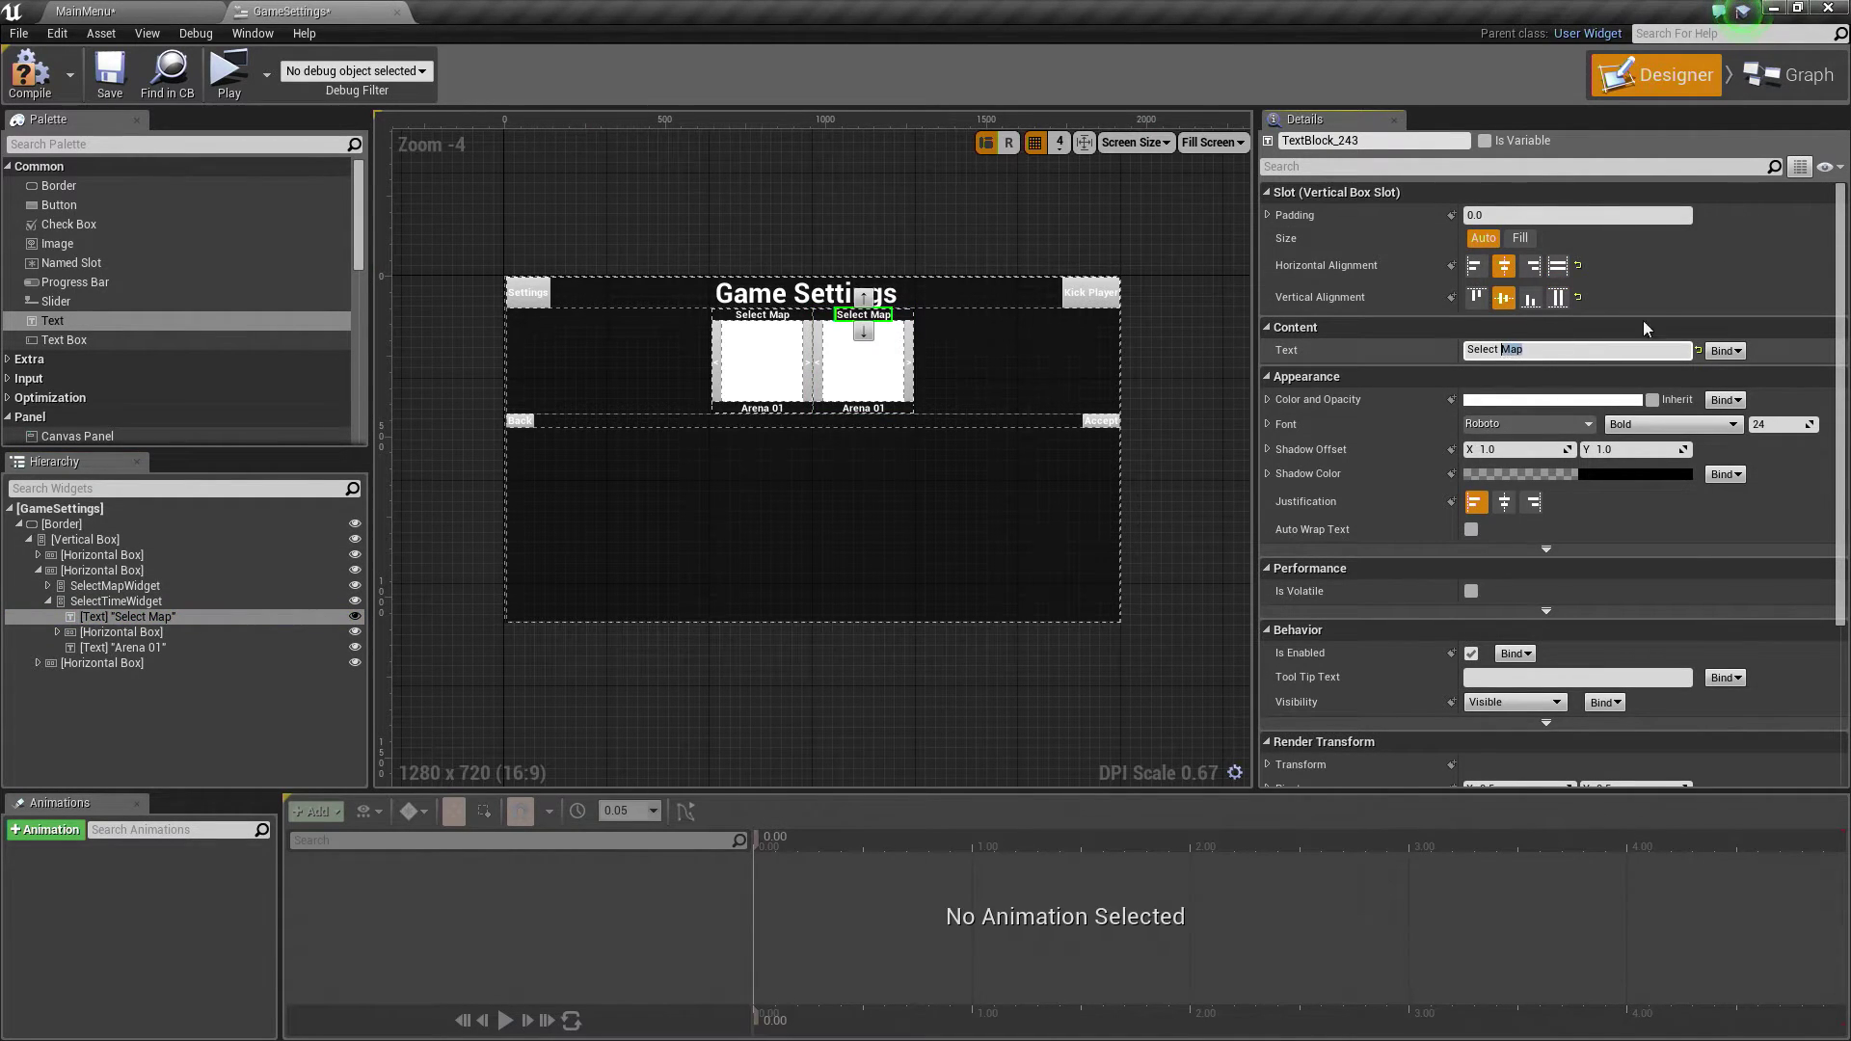
pyautogui.press('Return')
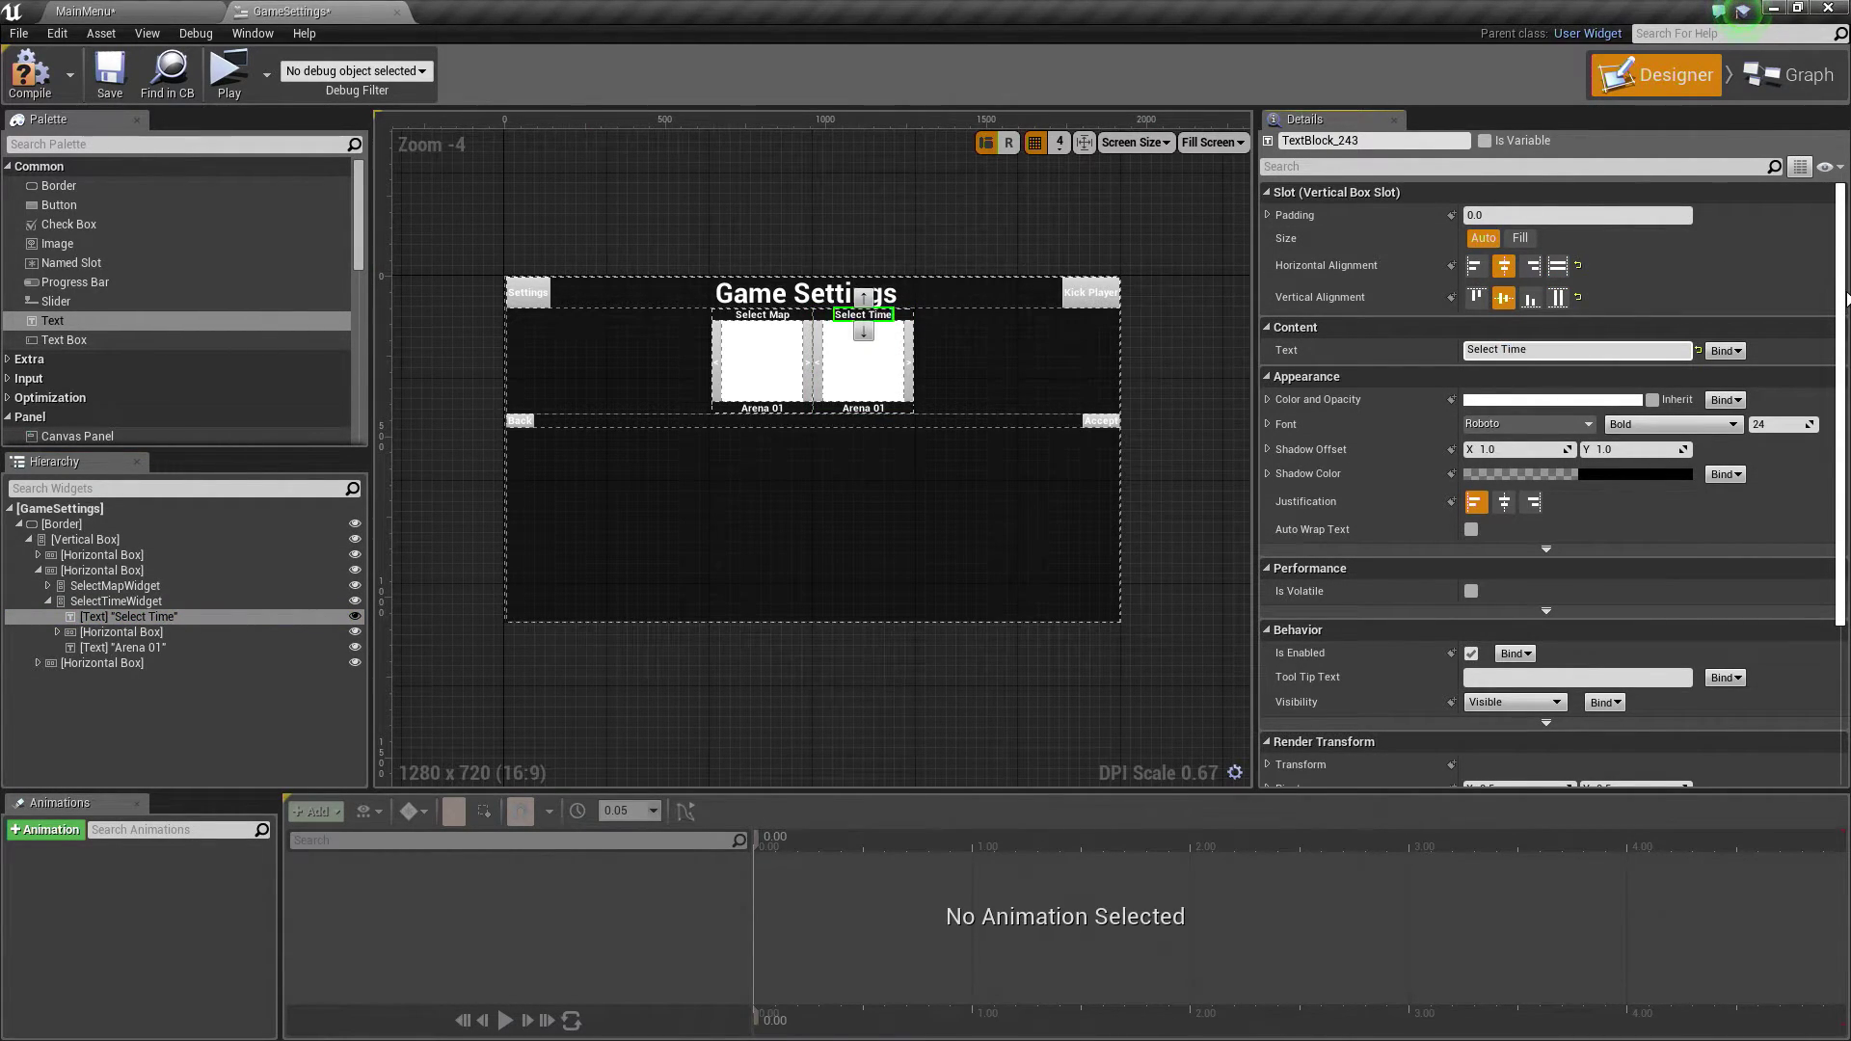
# Step: Delete the 'Arena 01' text and the CurrentAvatar image inside SelectTimeWidget's size box
pyautogui.click(130, 647)
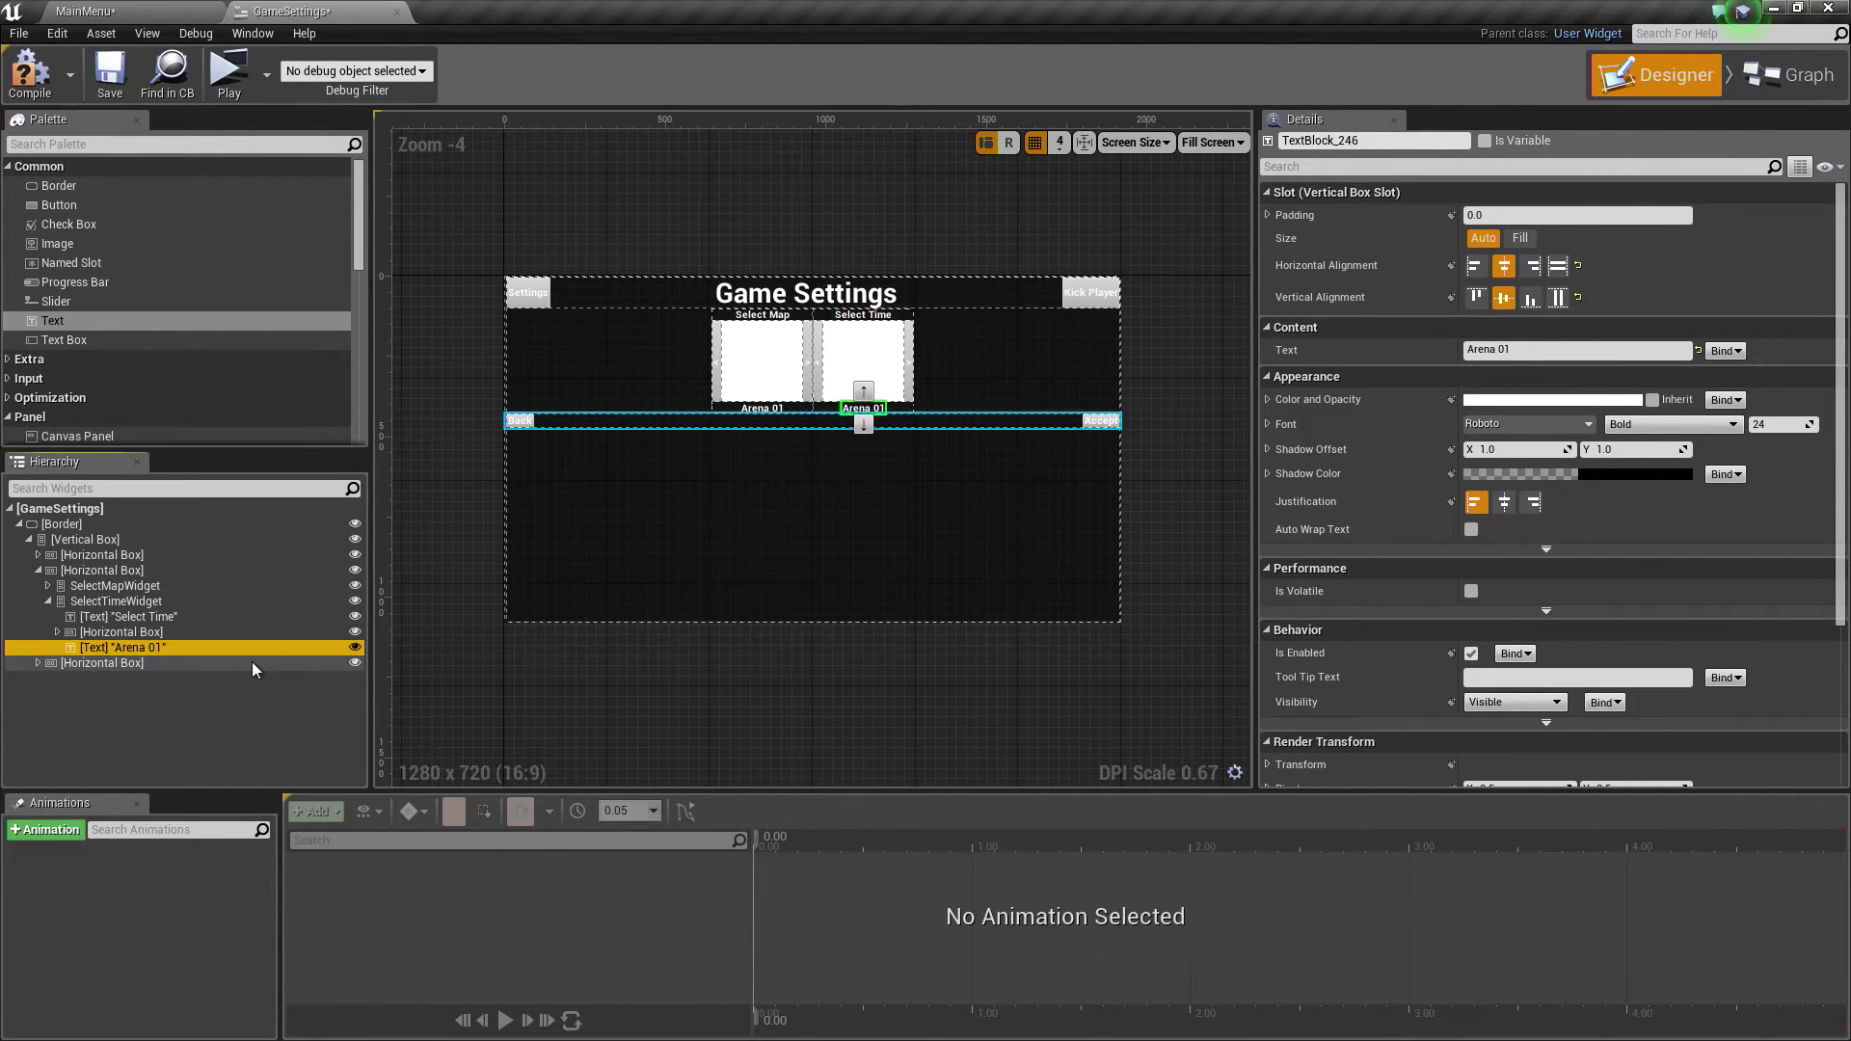
pyautogui.press('Delete')
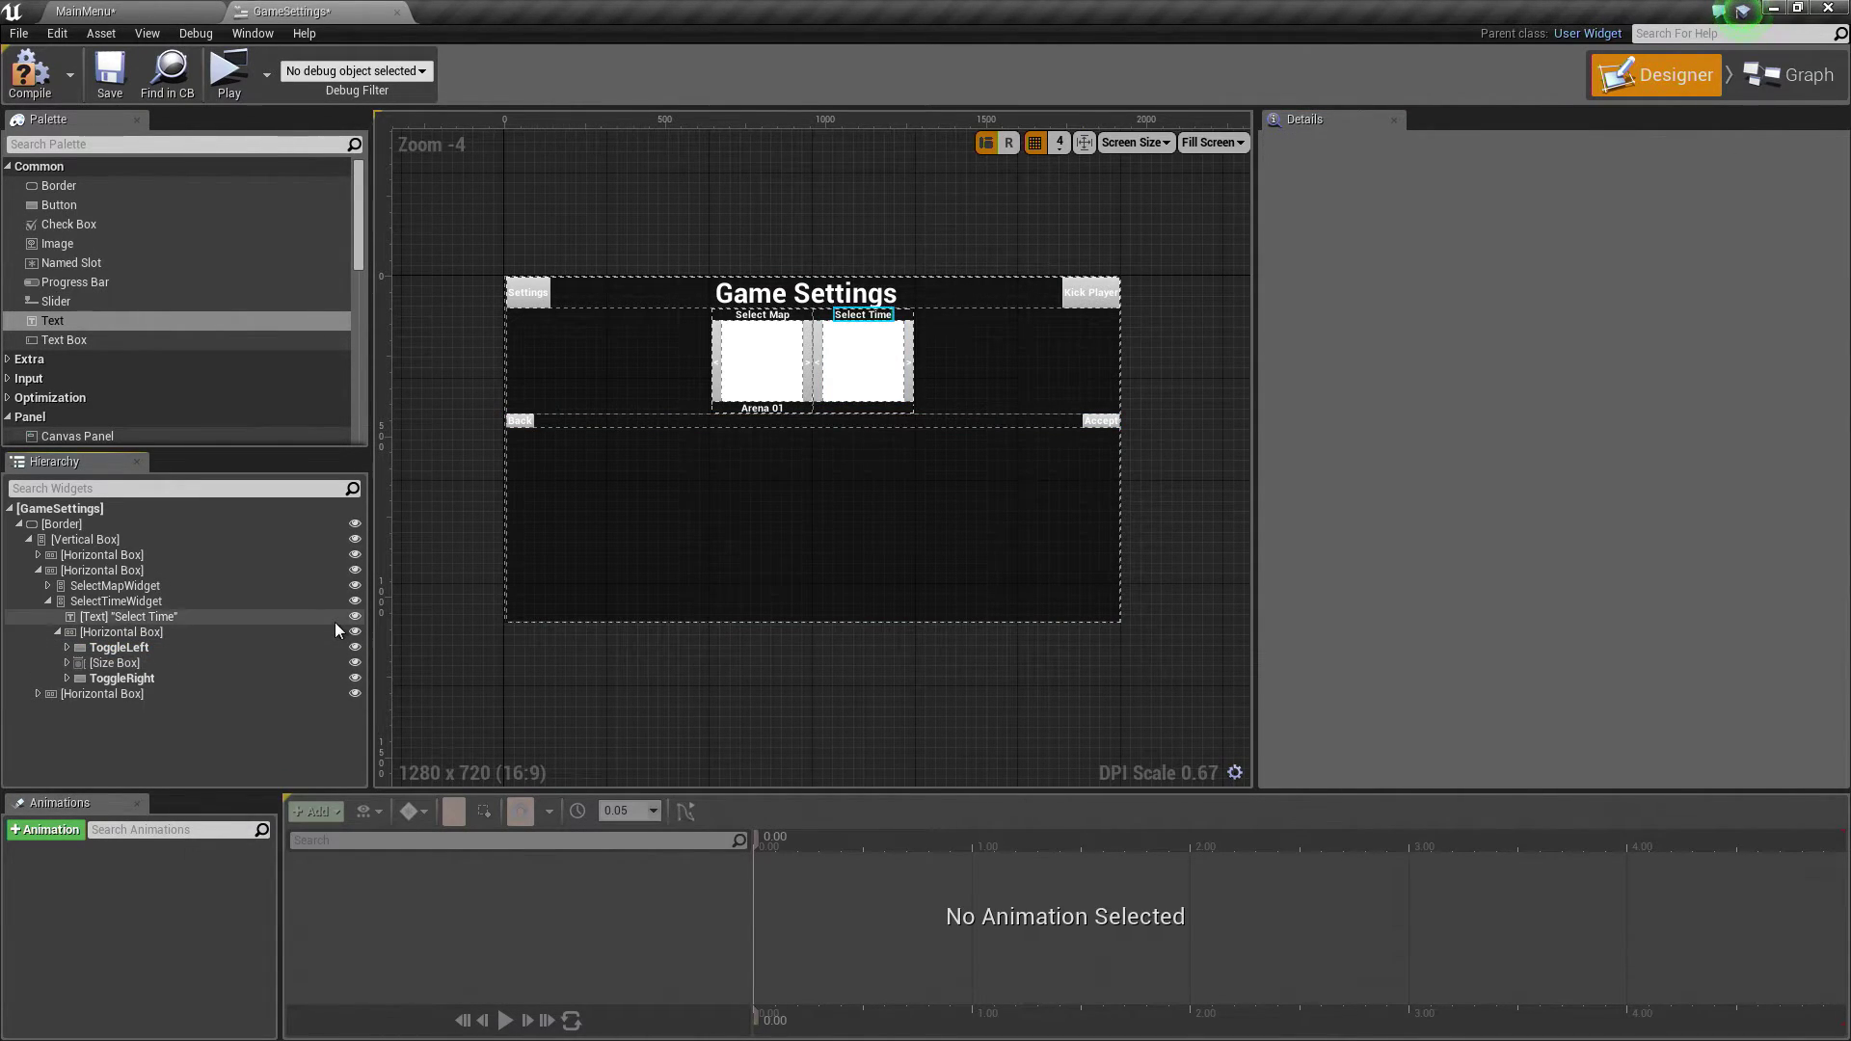
pyautogui.click(67, 663)
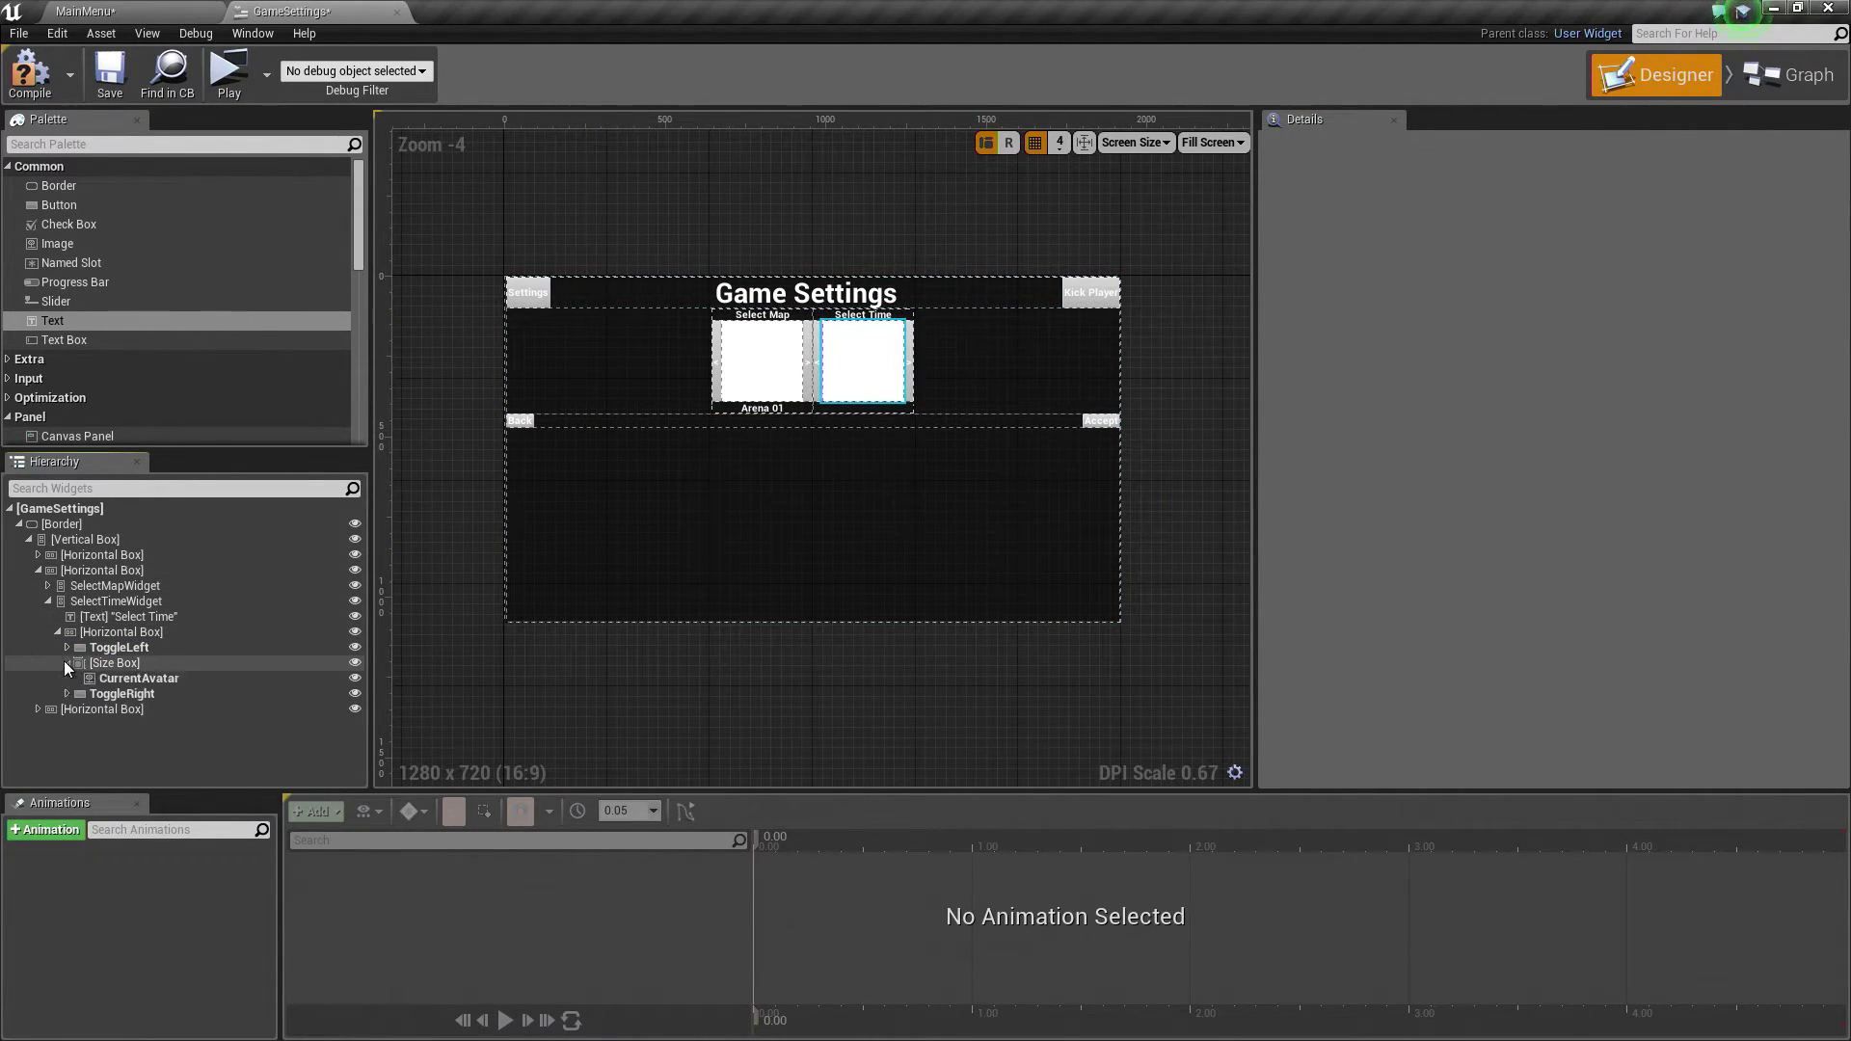
pyautogui.click(139, 678)
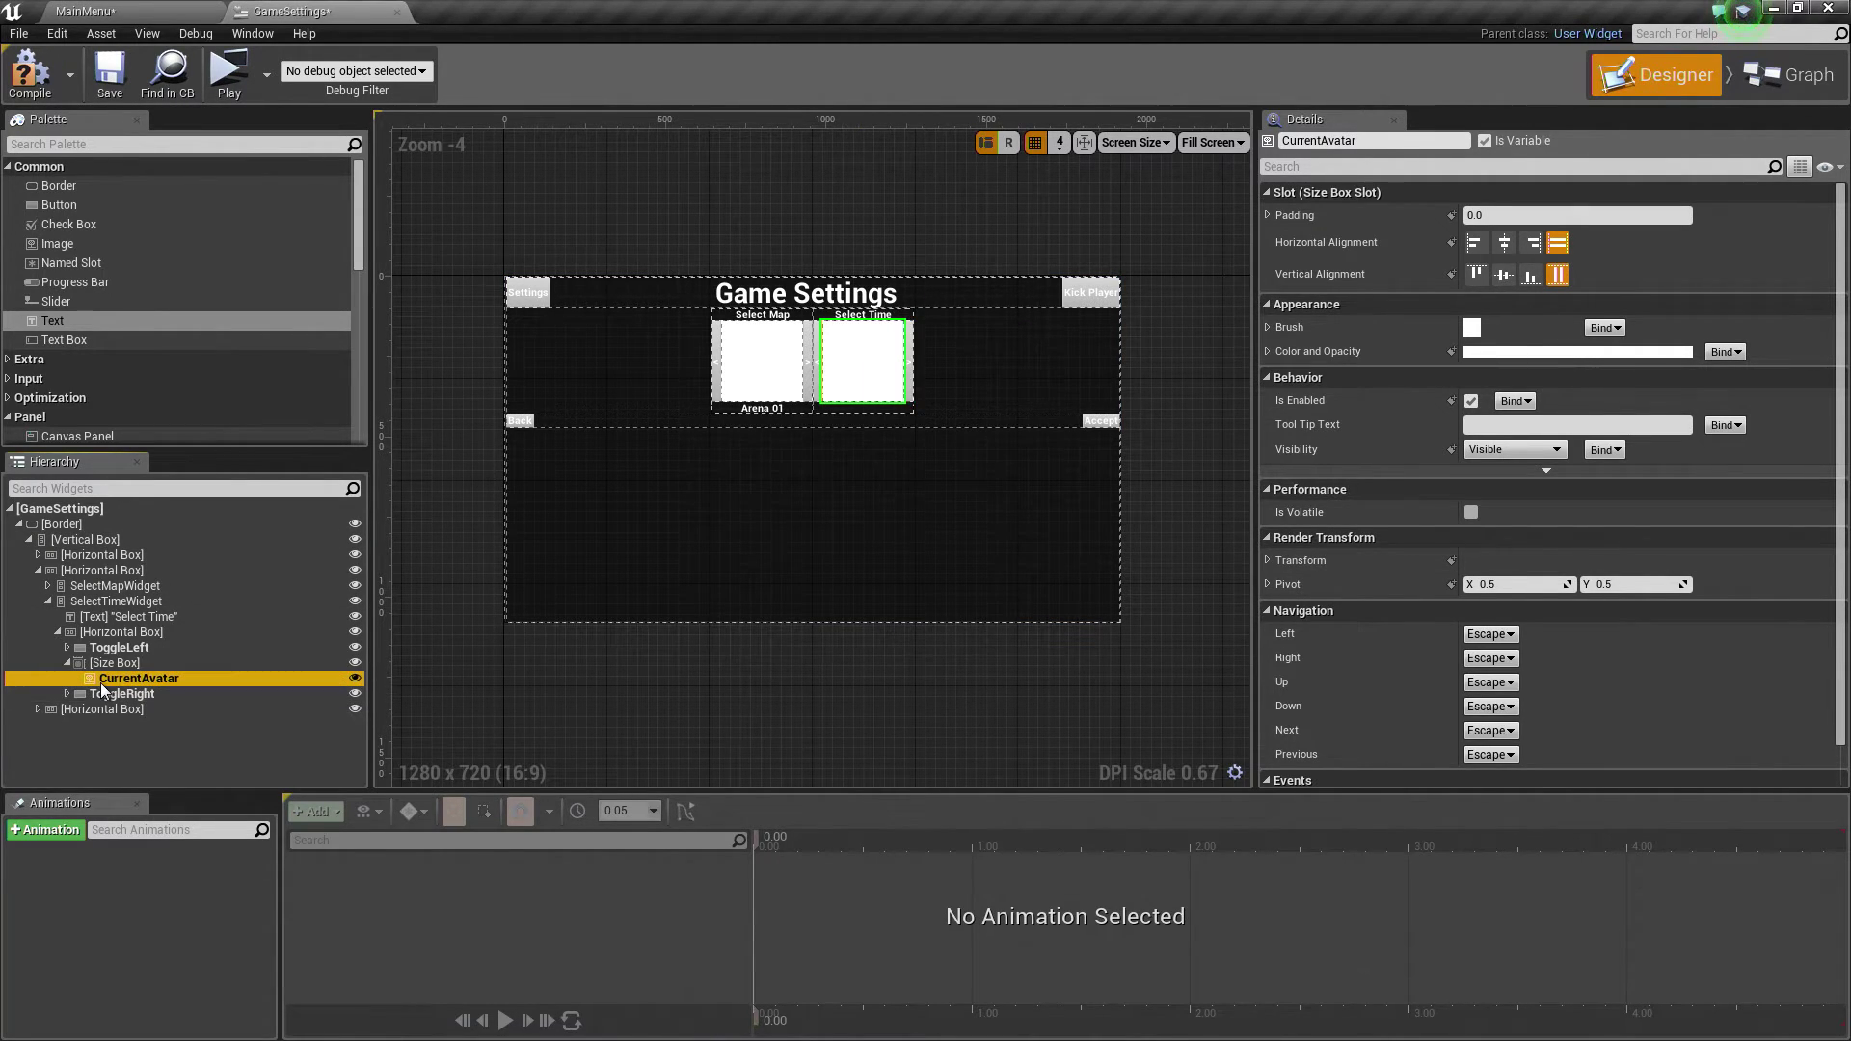
pyautogui.press('Delete')
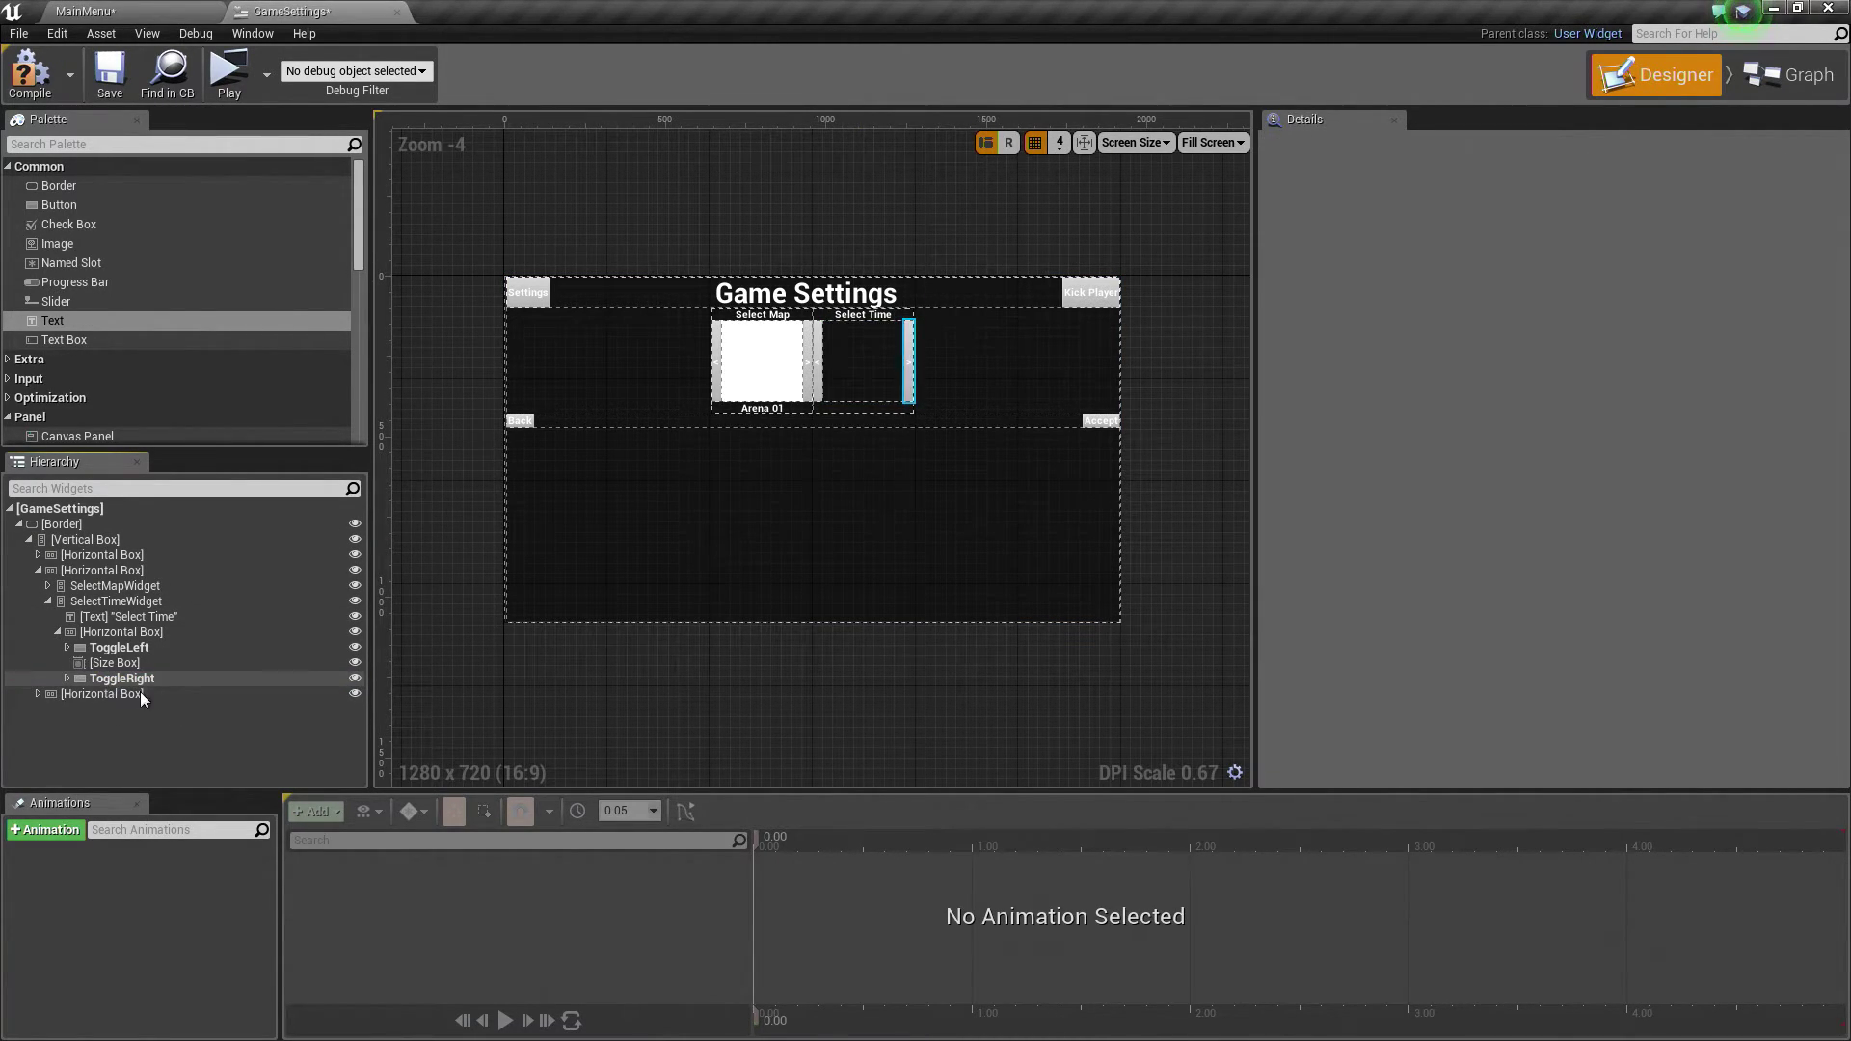
# Step: Add a text block reading '10:00' inside SelectTimeWidget's empty size box
pyautogui.click(58, 320)
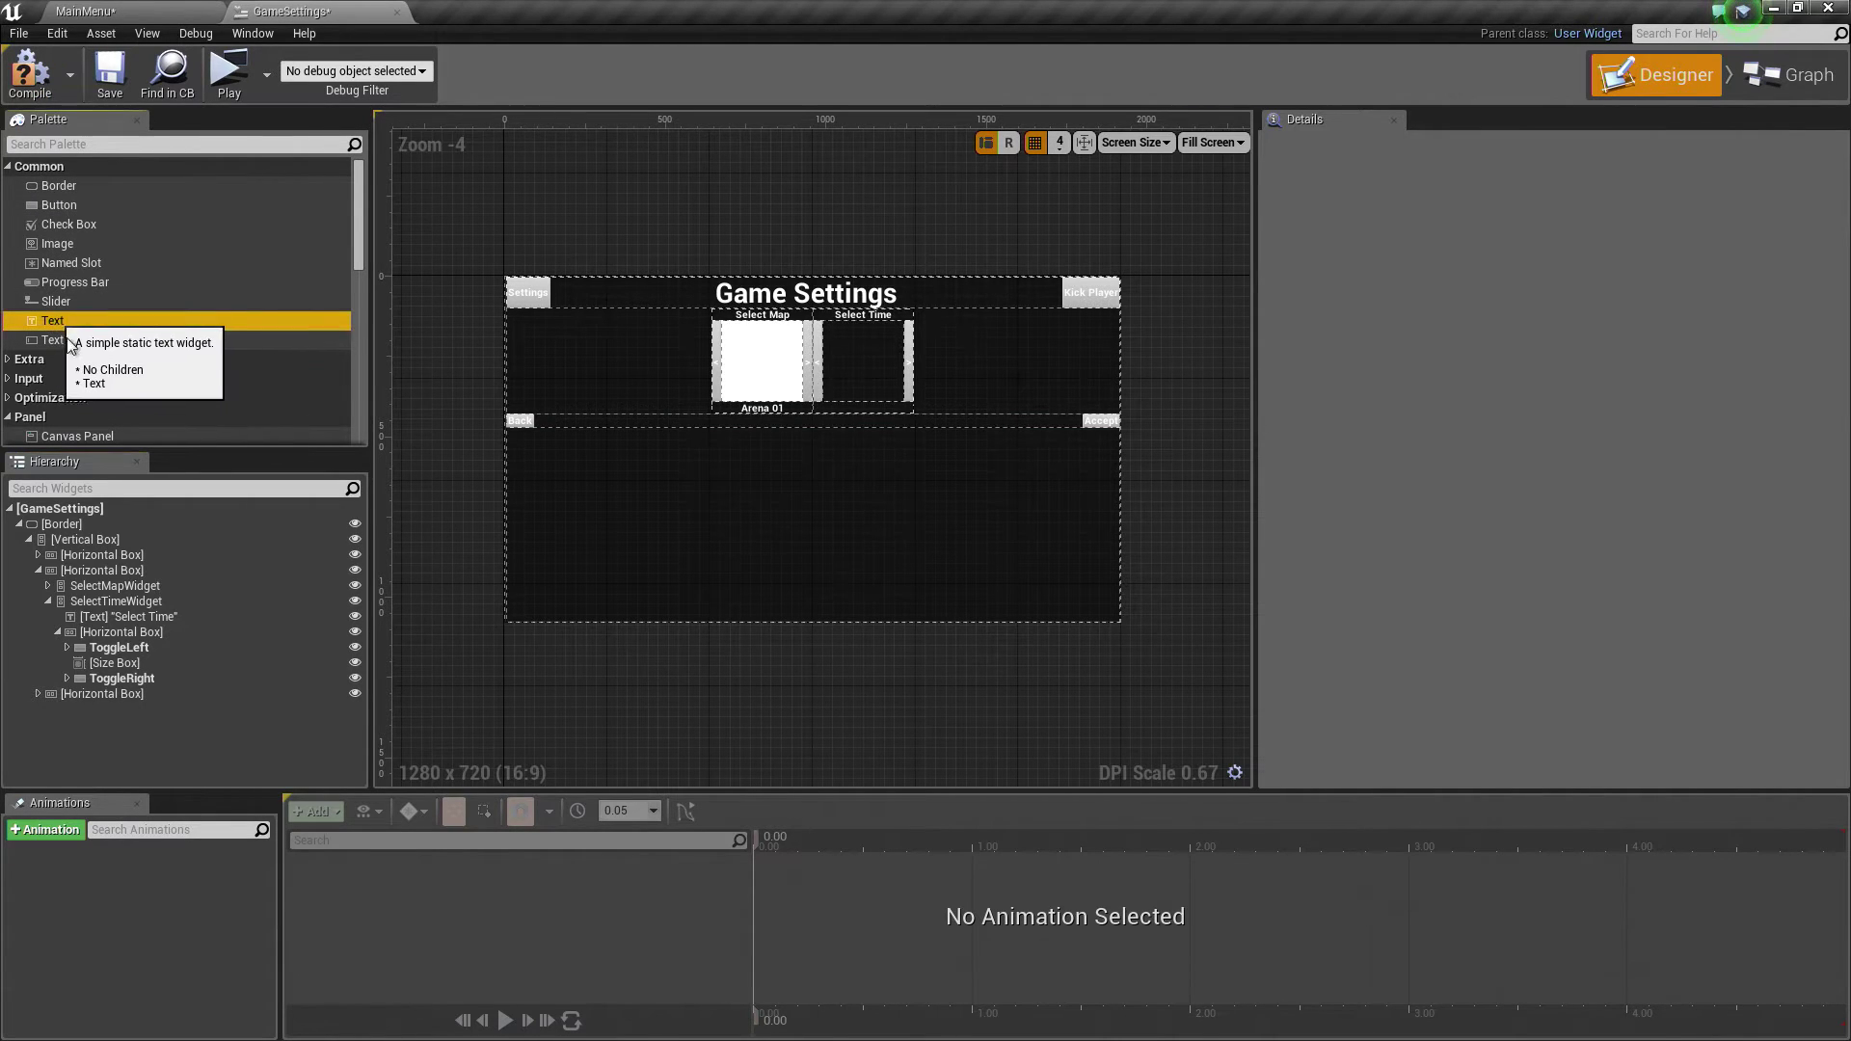
pyautogui.moveTo(71, 340); pyautogui.dragTo(114, 664)
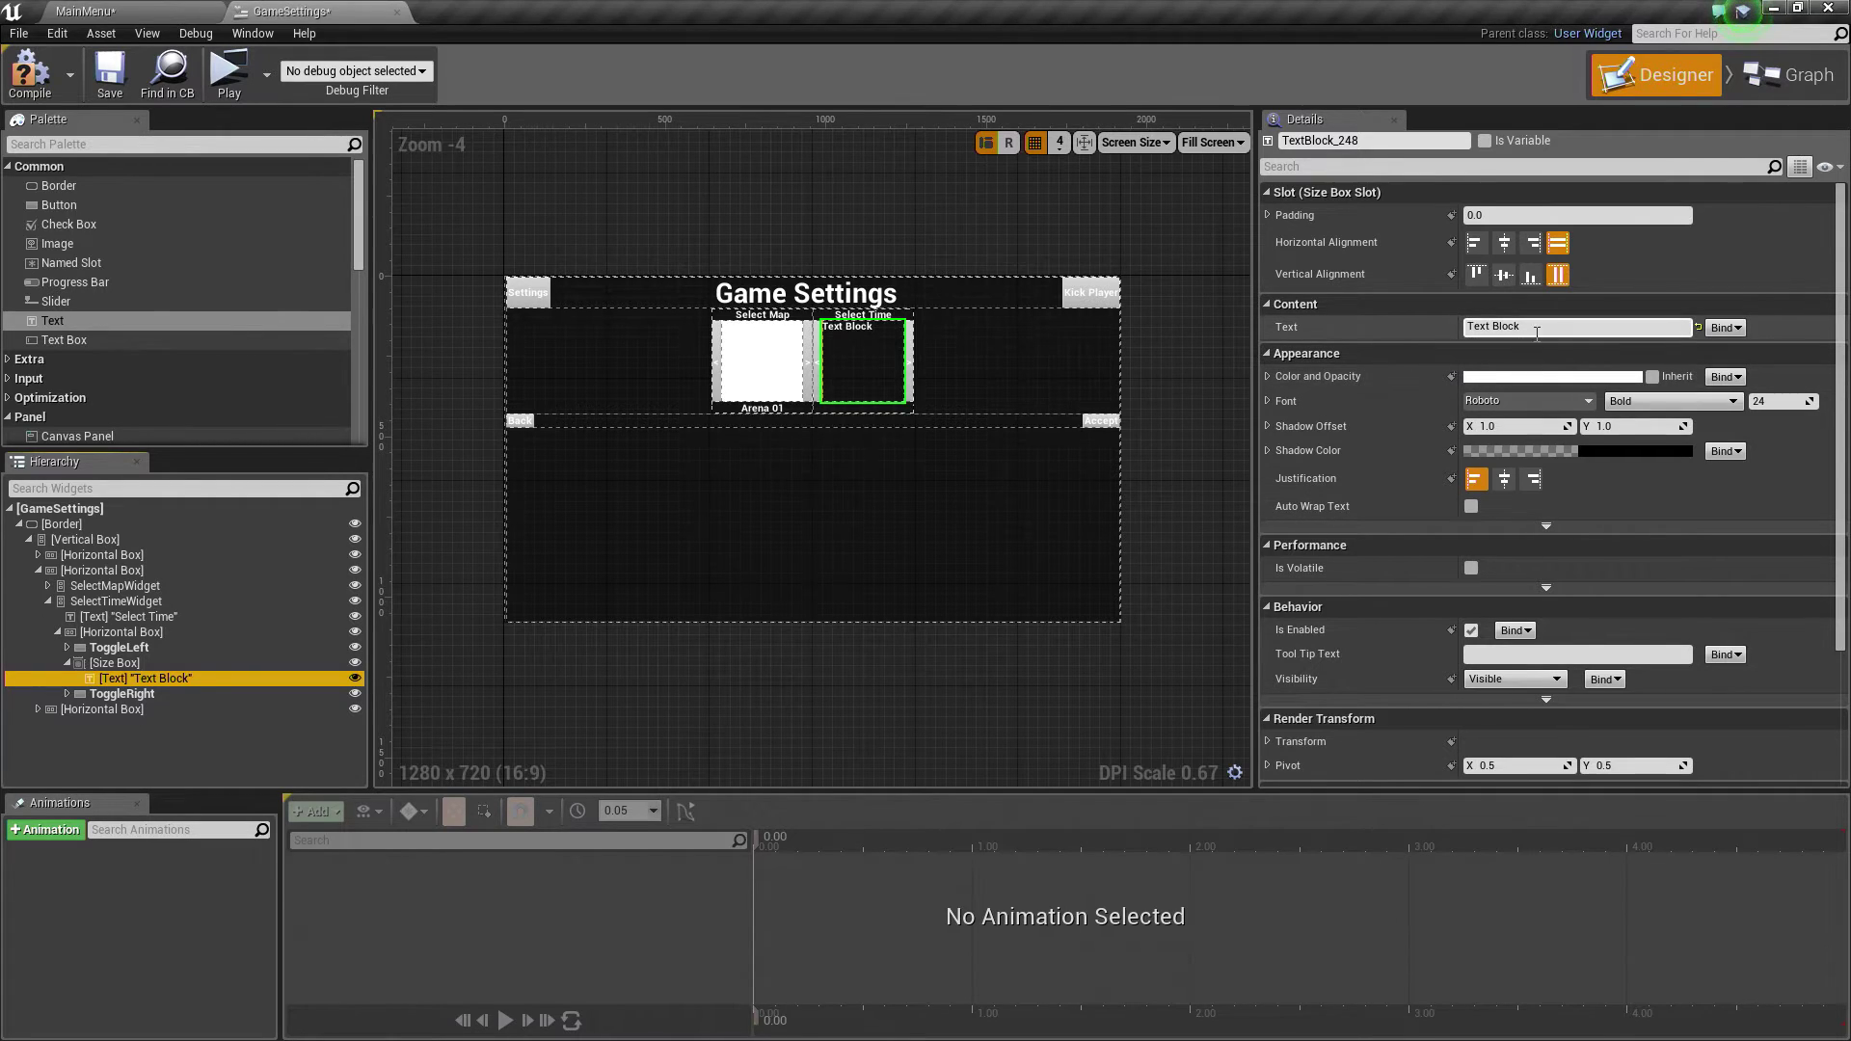
pyautogui.click(1537, 330)
pyautogui.write('10')
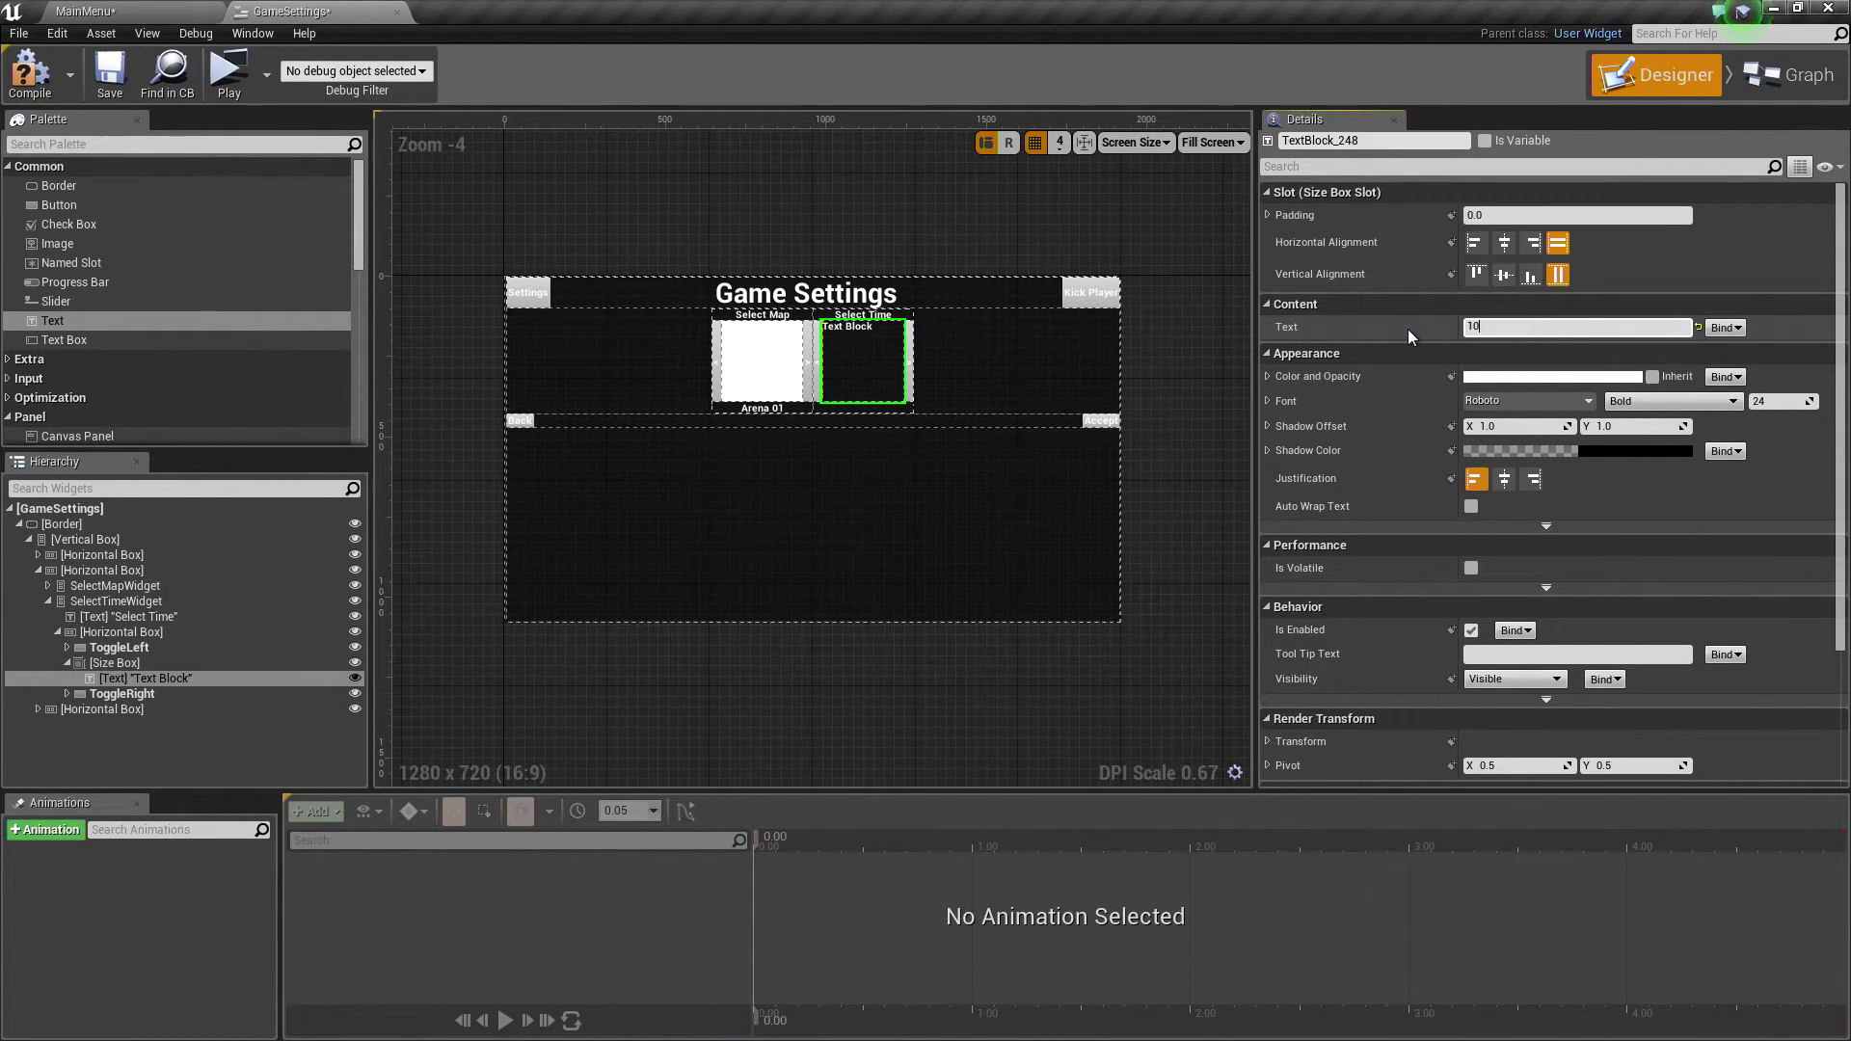
pyautogui.write(':00')
pyautogui.press('Return')
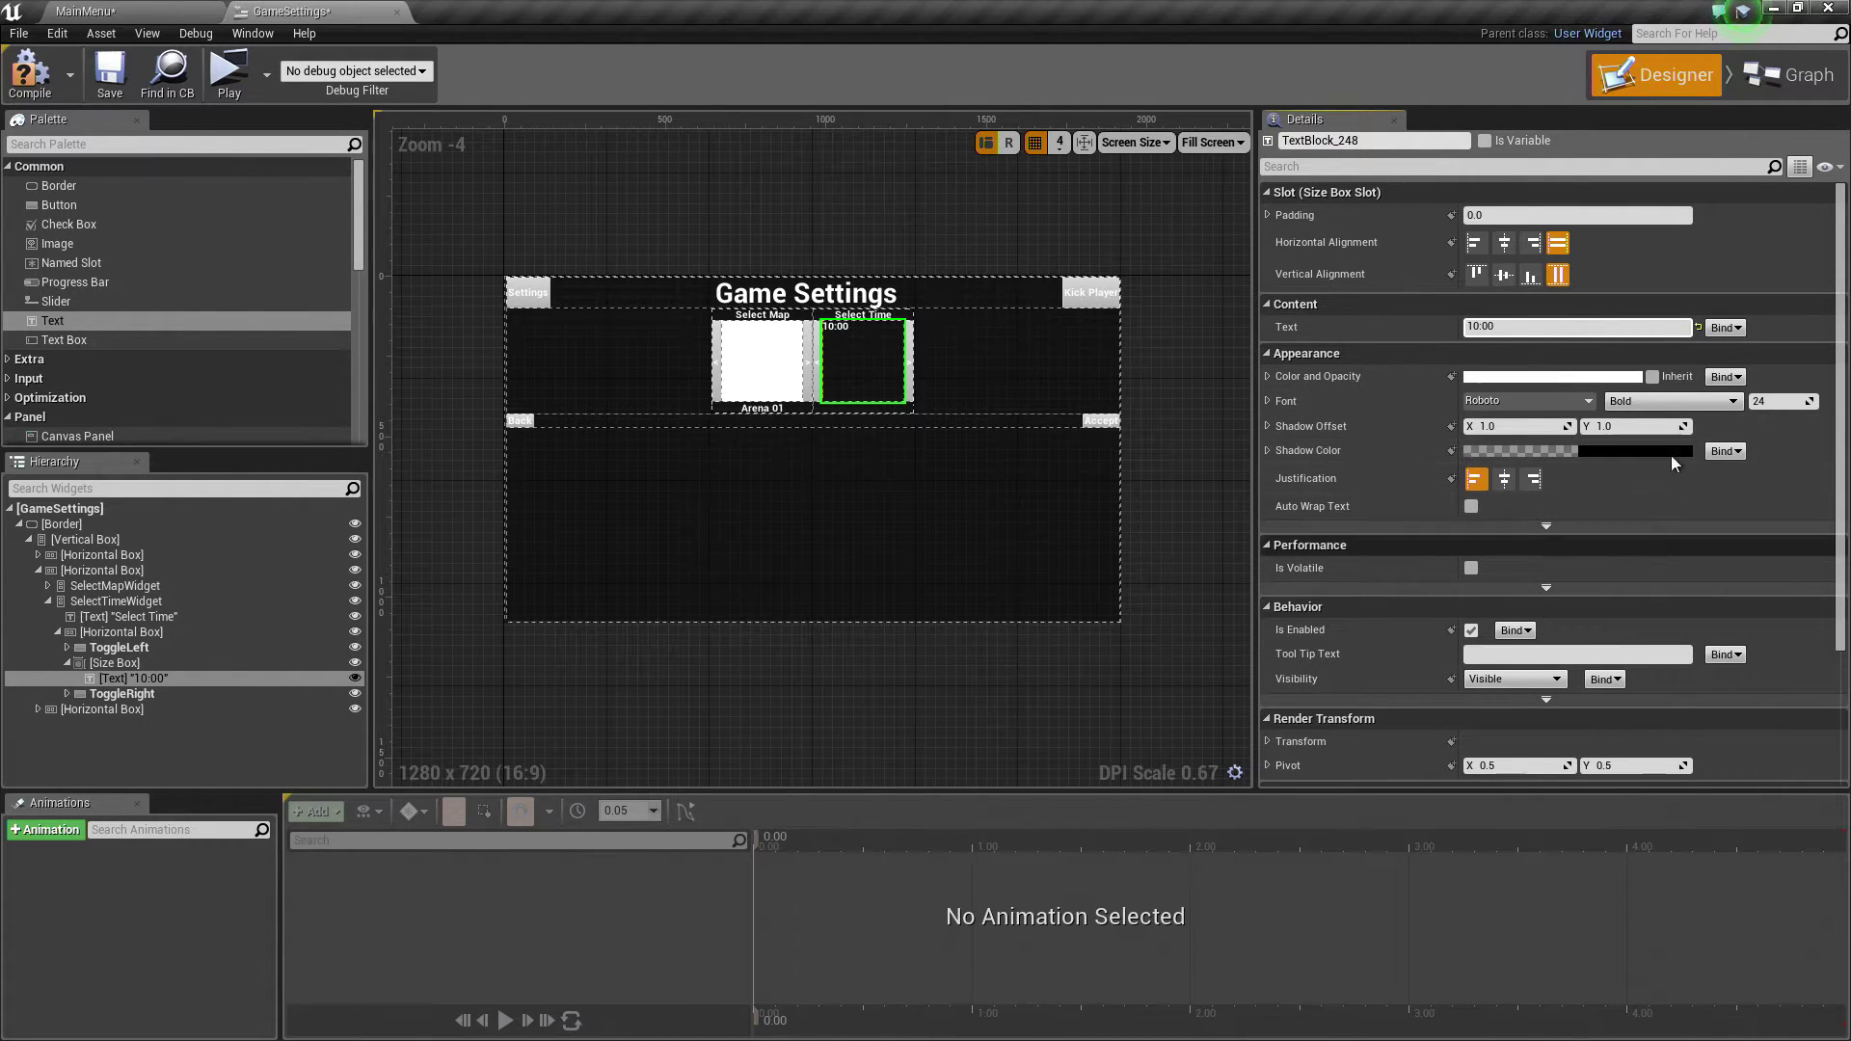
# Step: Centre the 10:00 text horizontally and vertically and set its font size to 52
pyautogui.click(1505, 244)
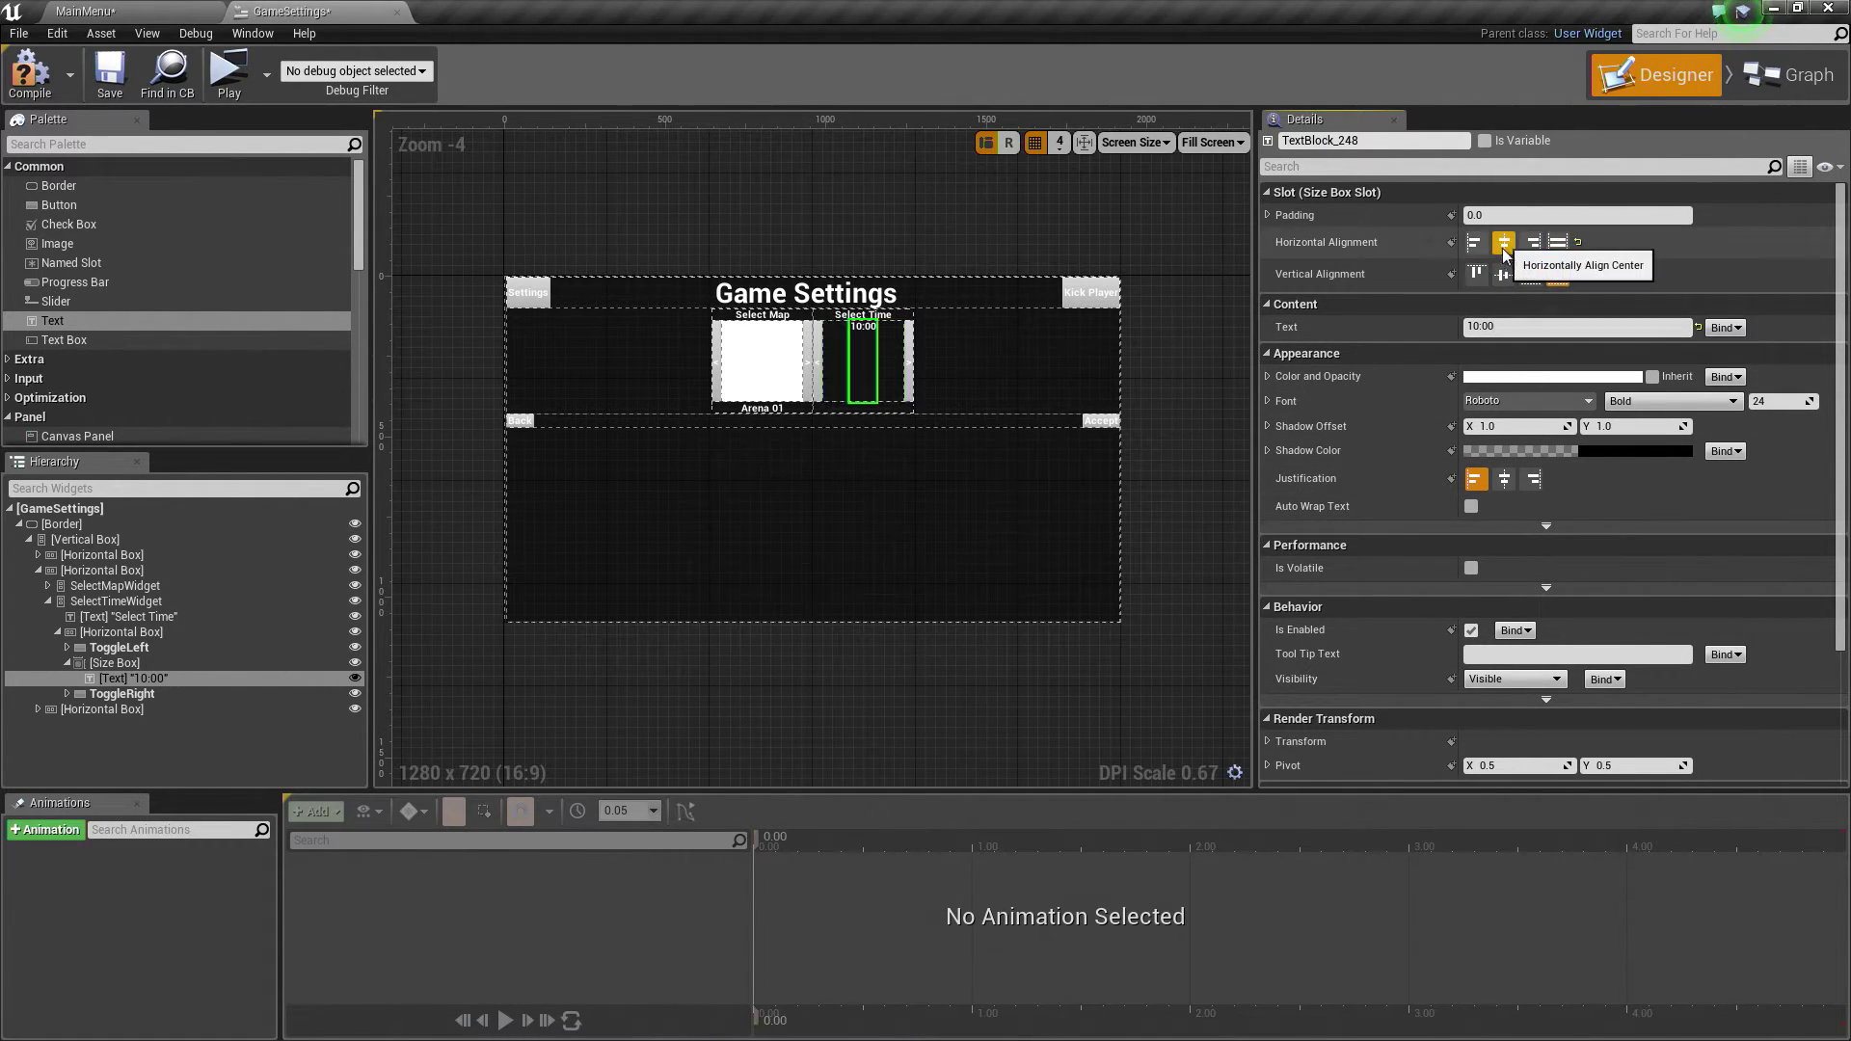
pyautogui.click(1503, 275)
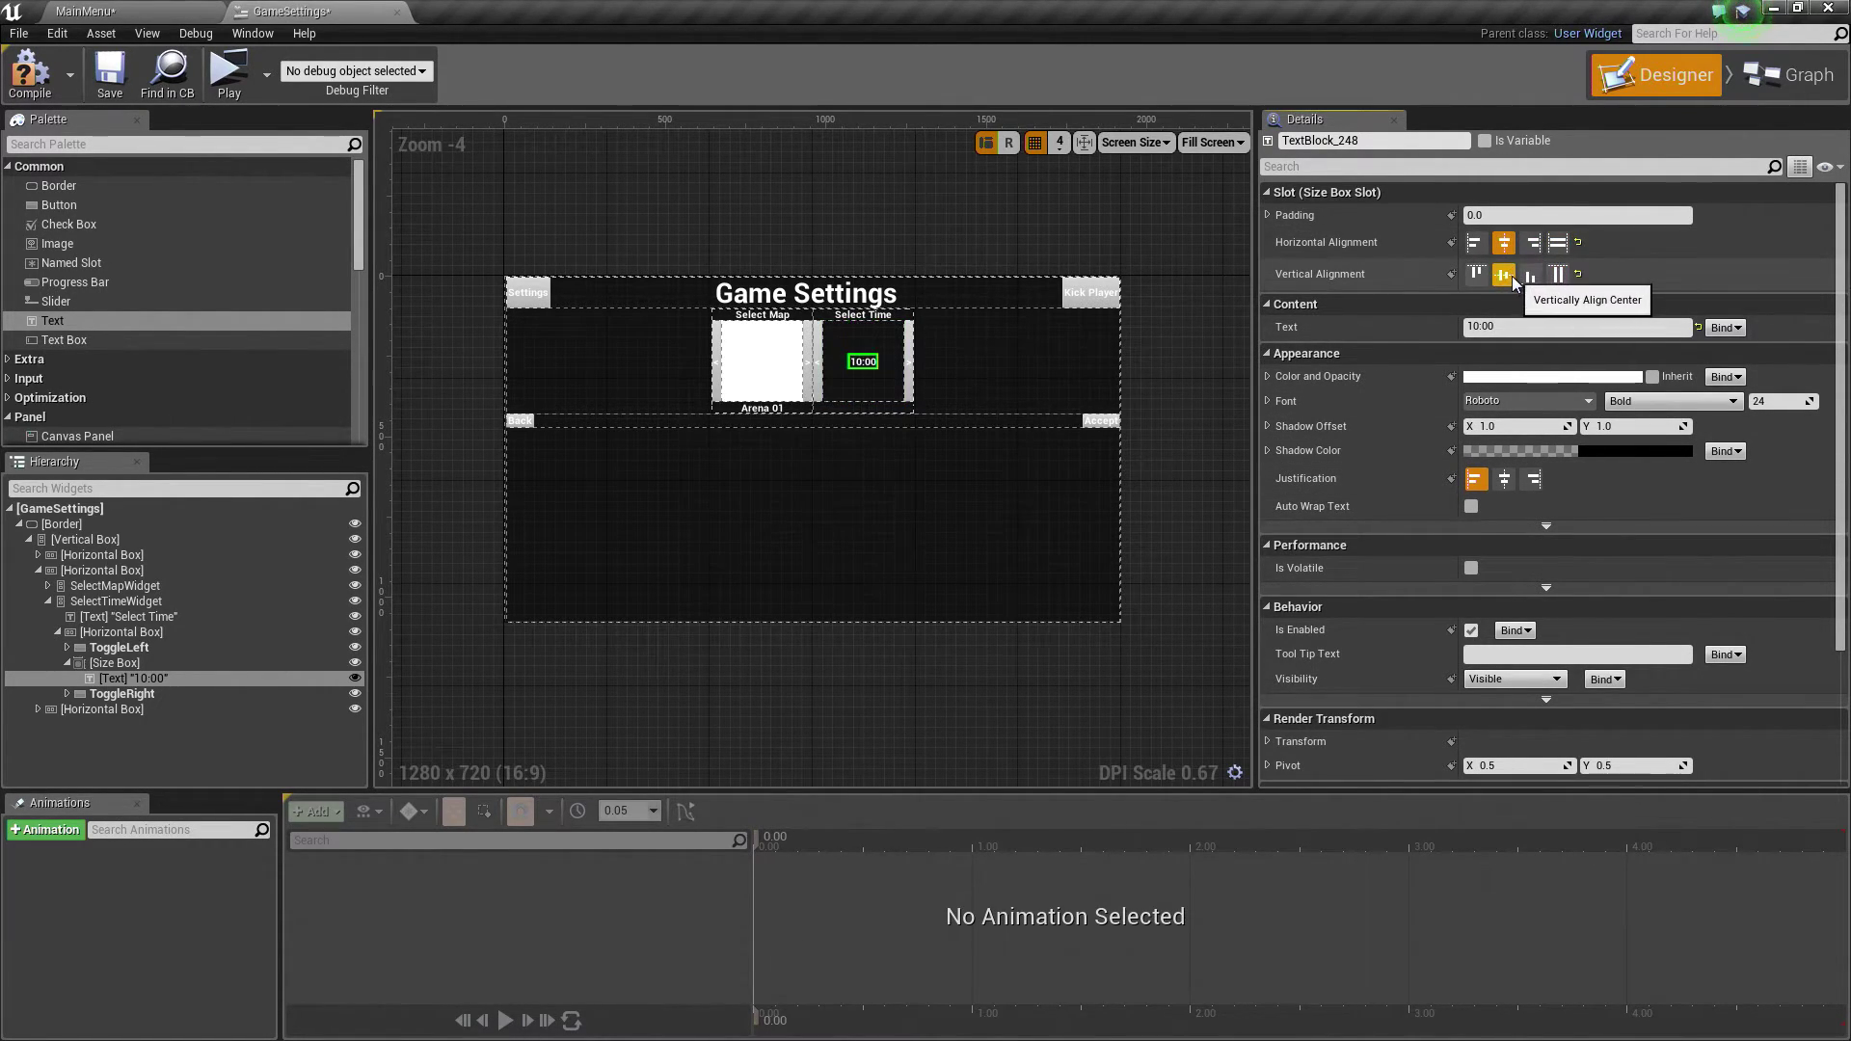
pyautogui.click(1778, 400)
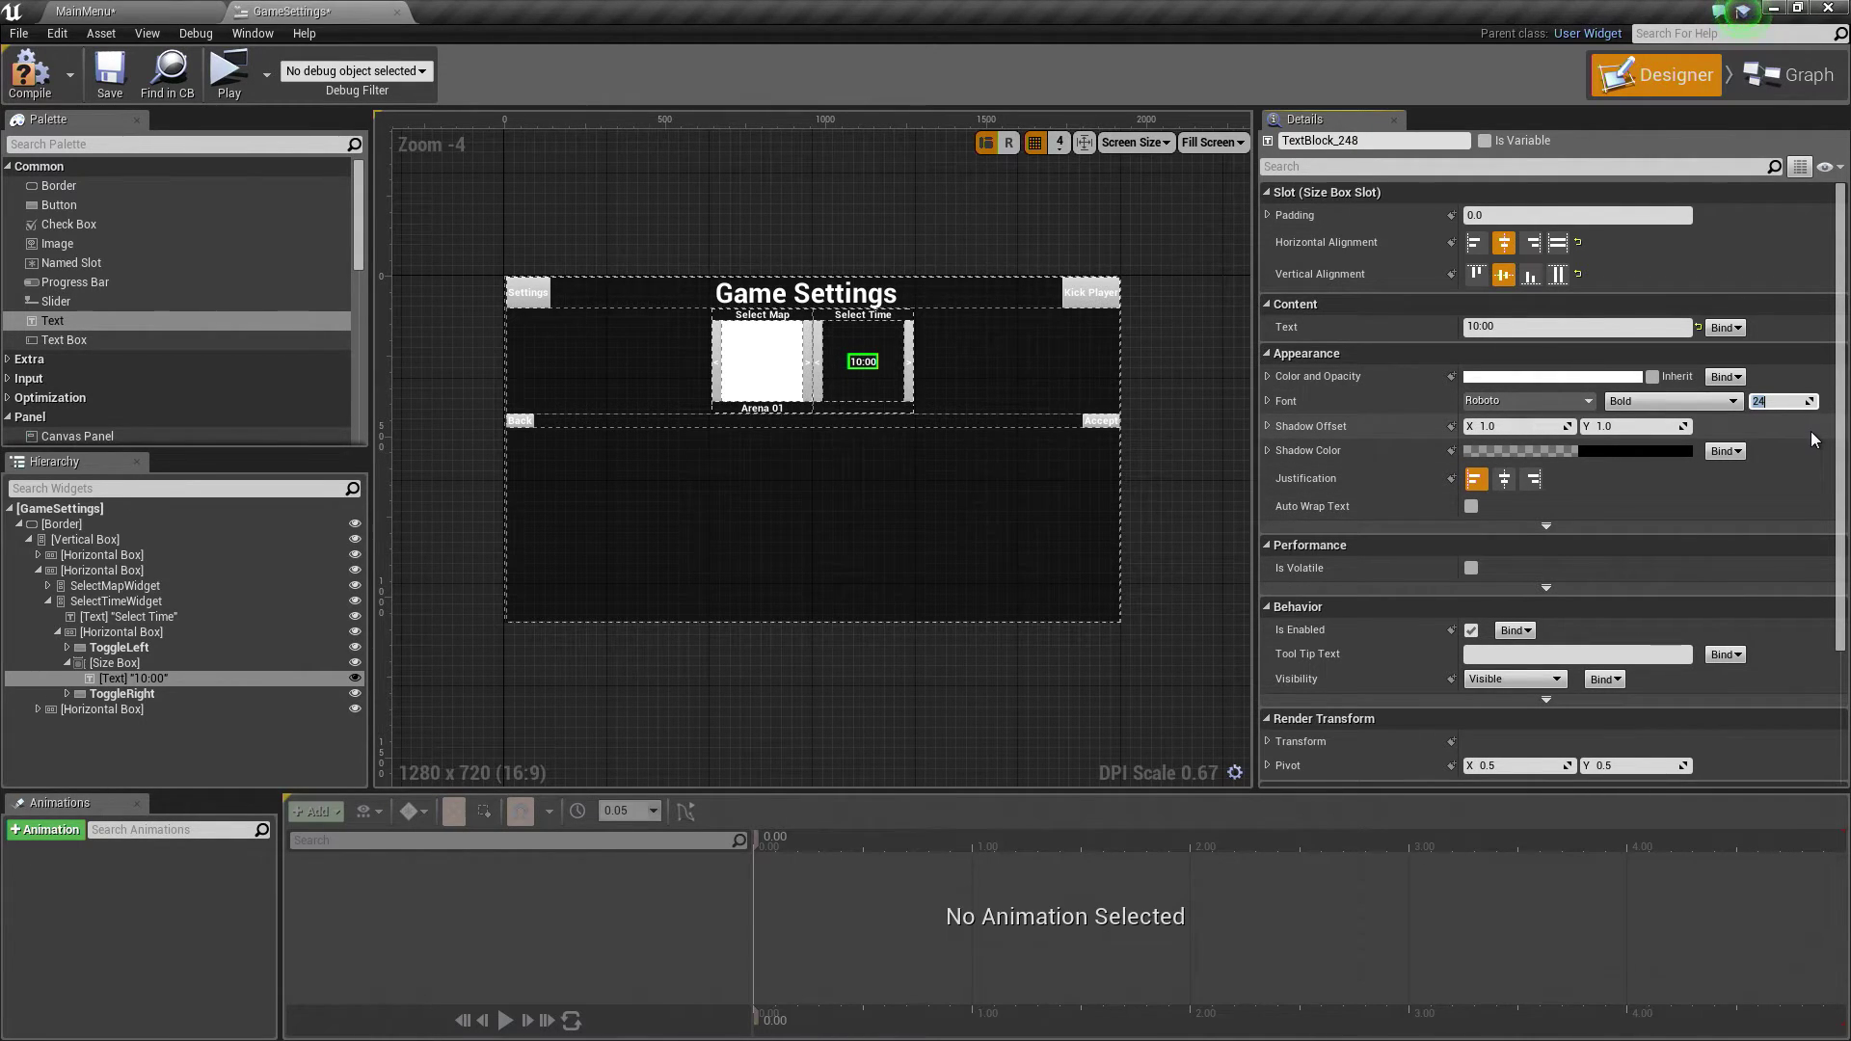
pyautogui.write('48')
pyautogui.press('Return')
pyautogui.write('52')
pyautogui.press('Return')
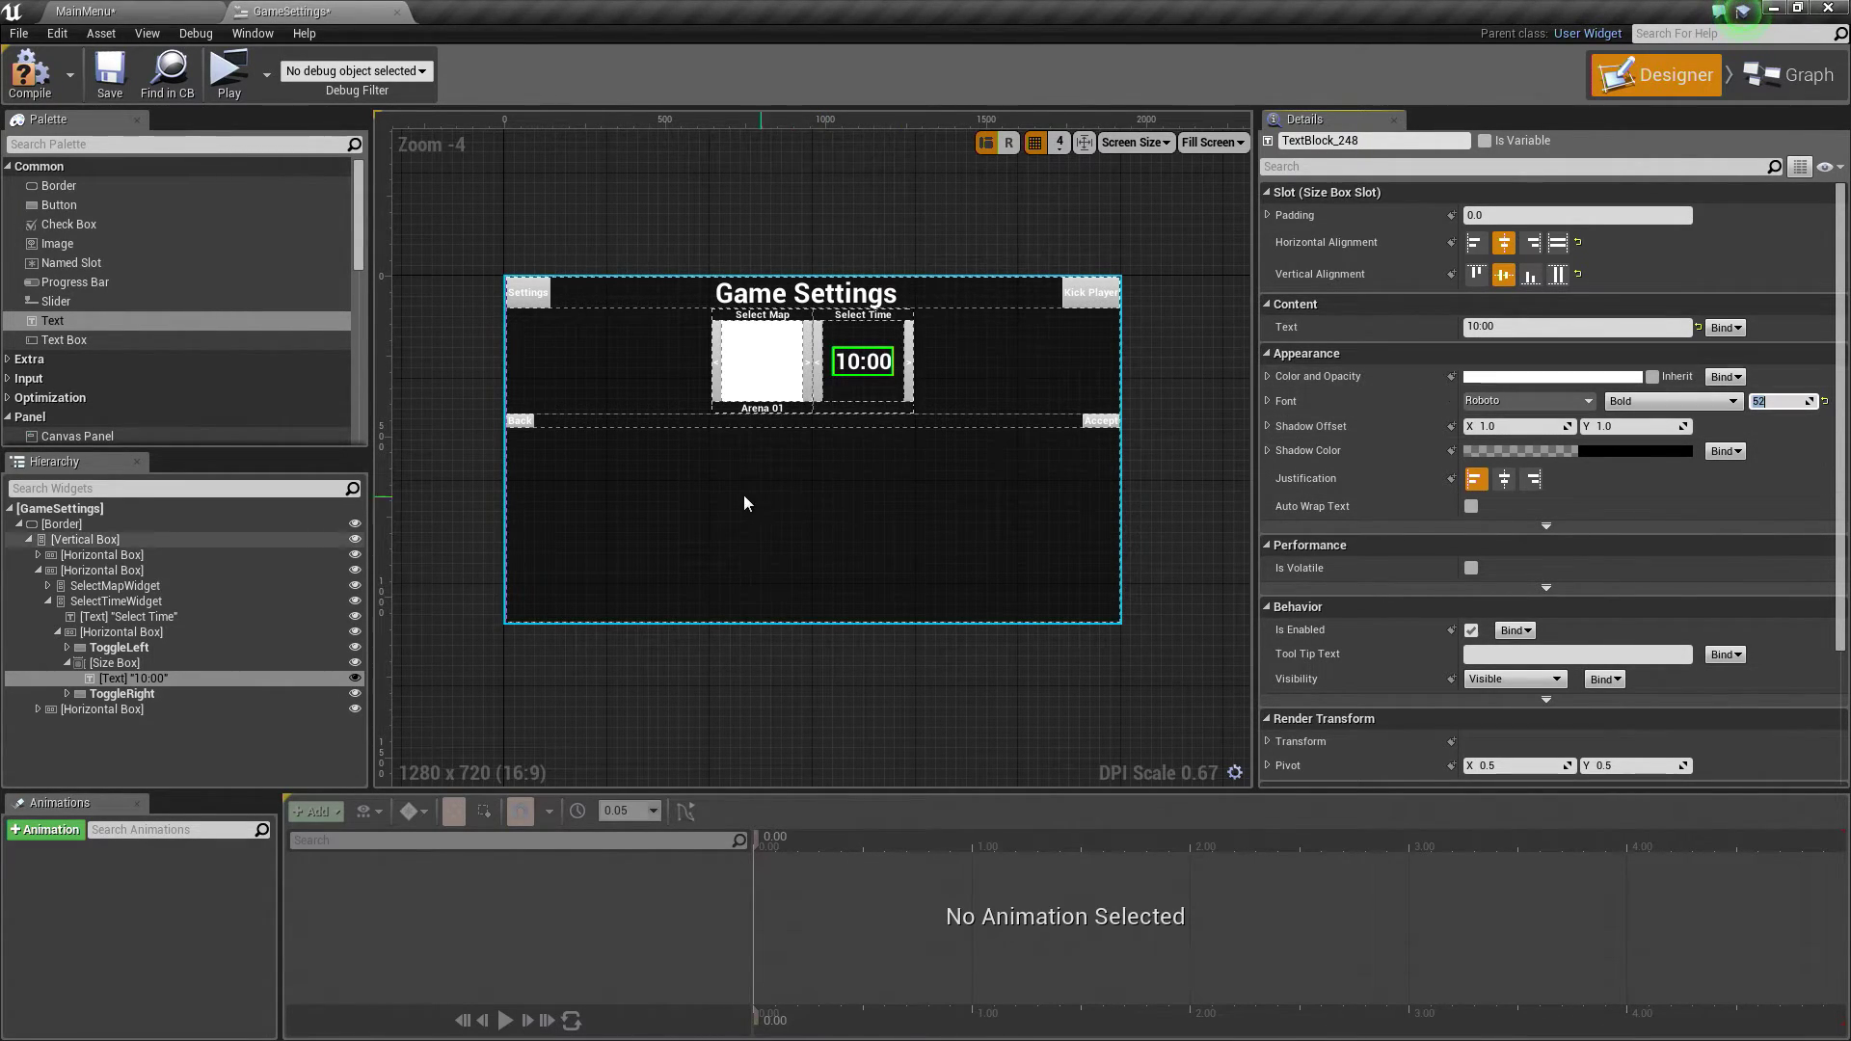
# Step: Set the selector row's padding to 10
pyautogui.click(723, 540)
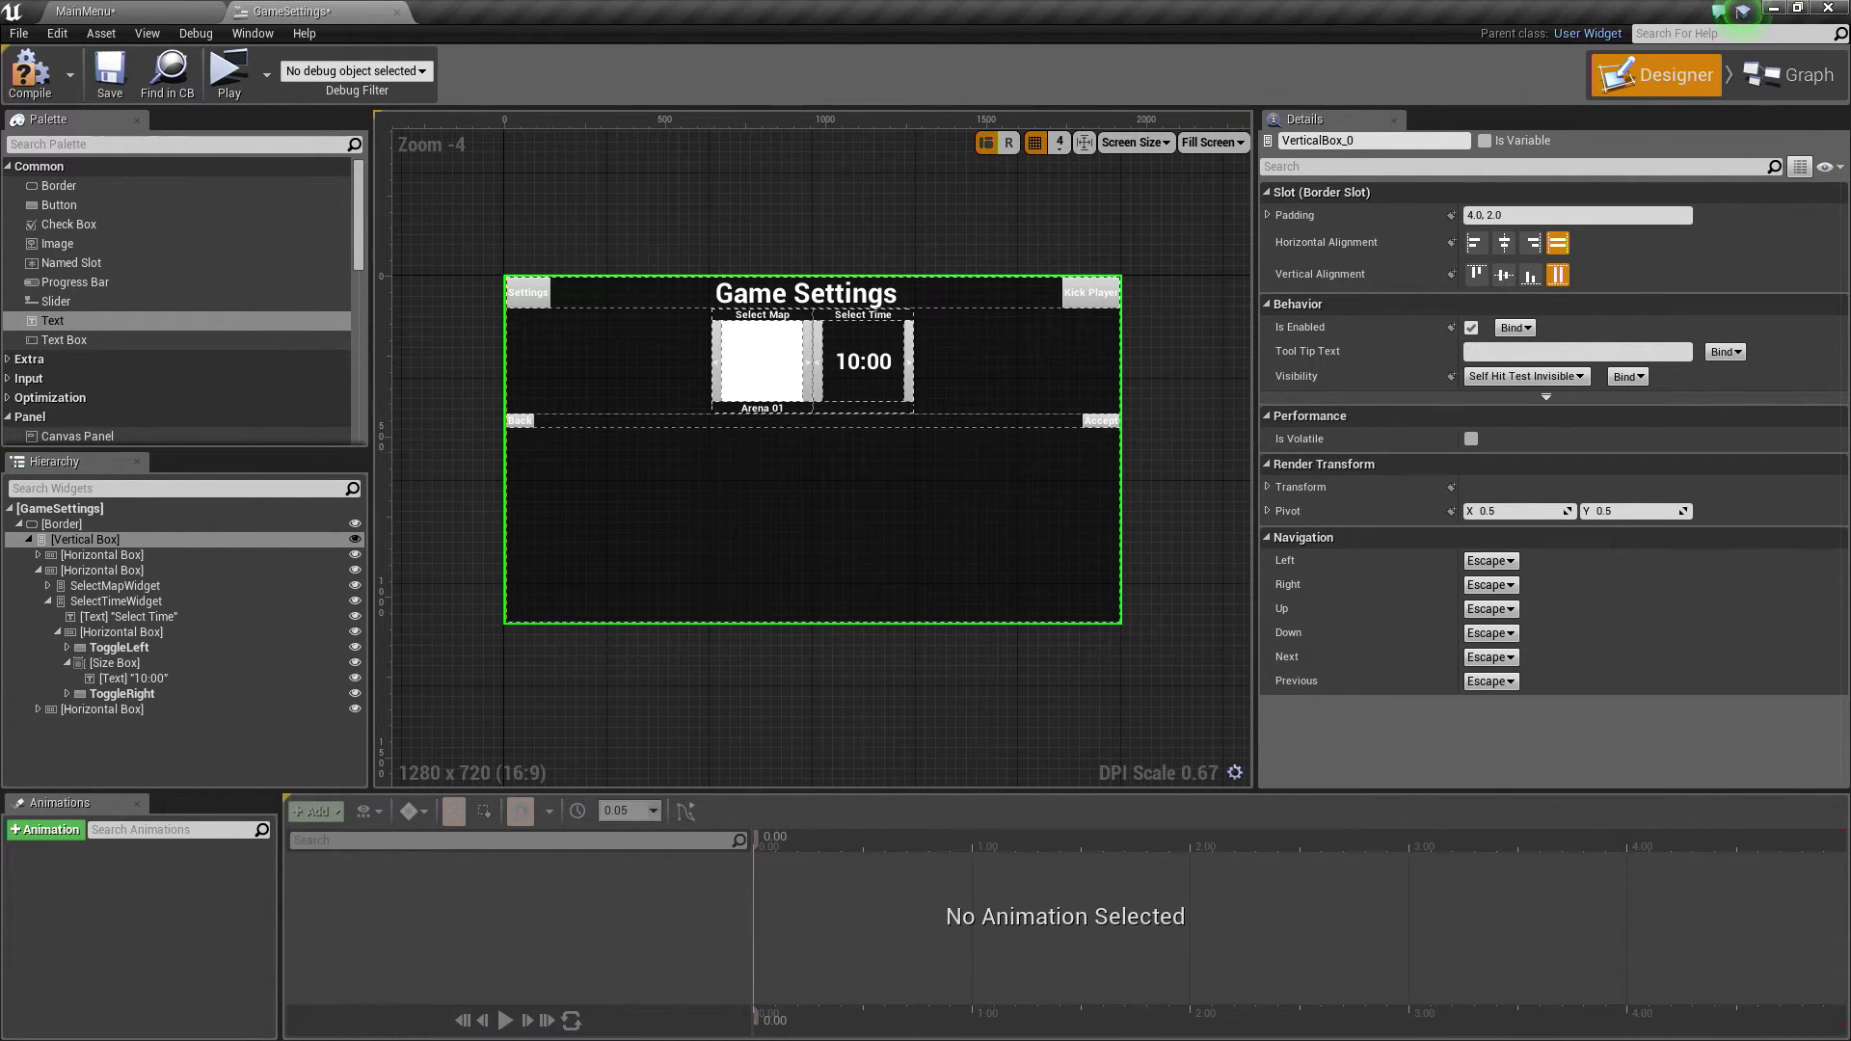
pyautogui.click(106, 571)
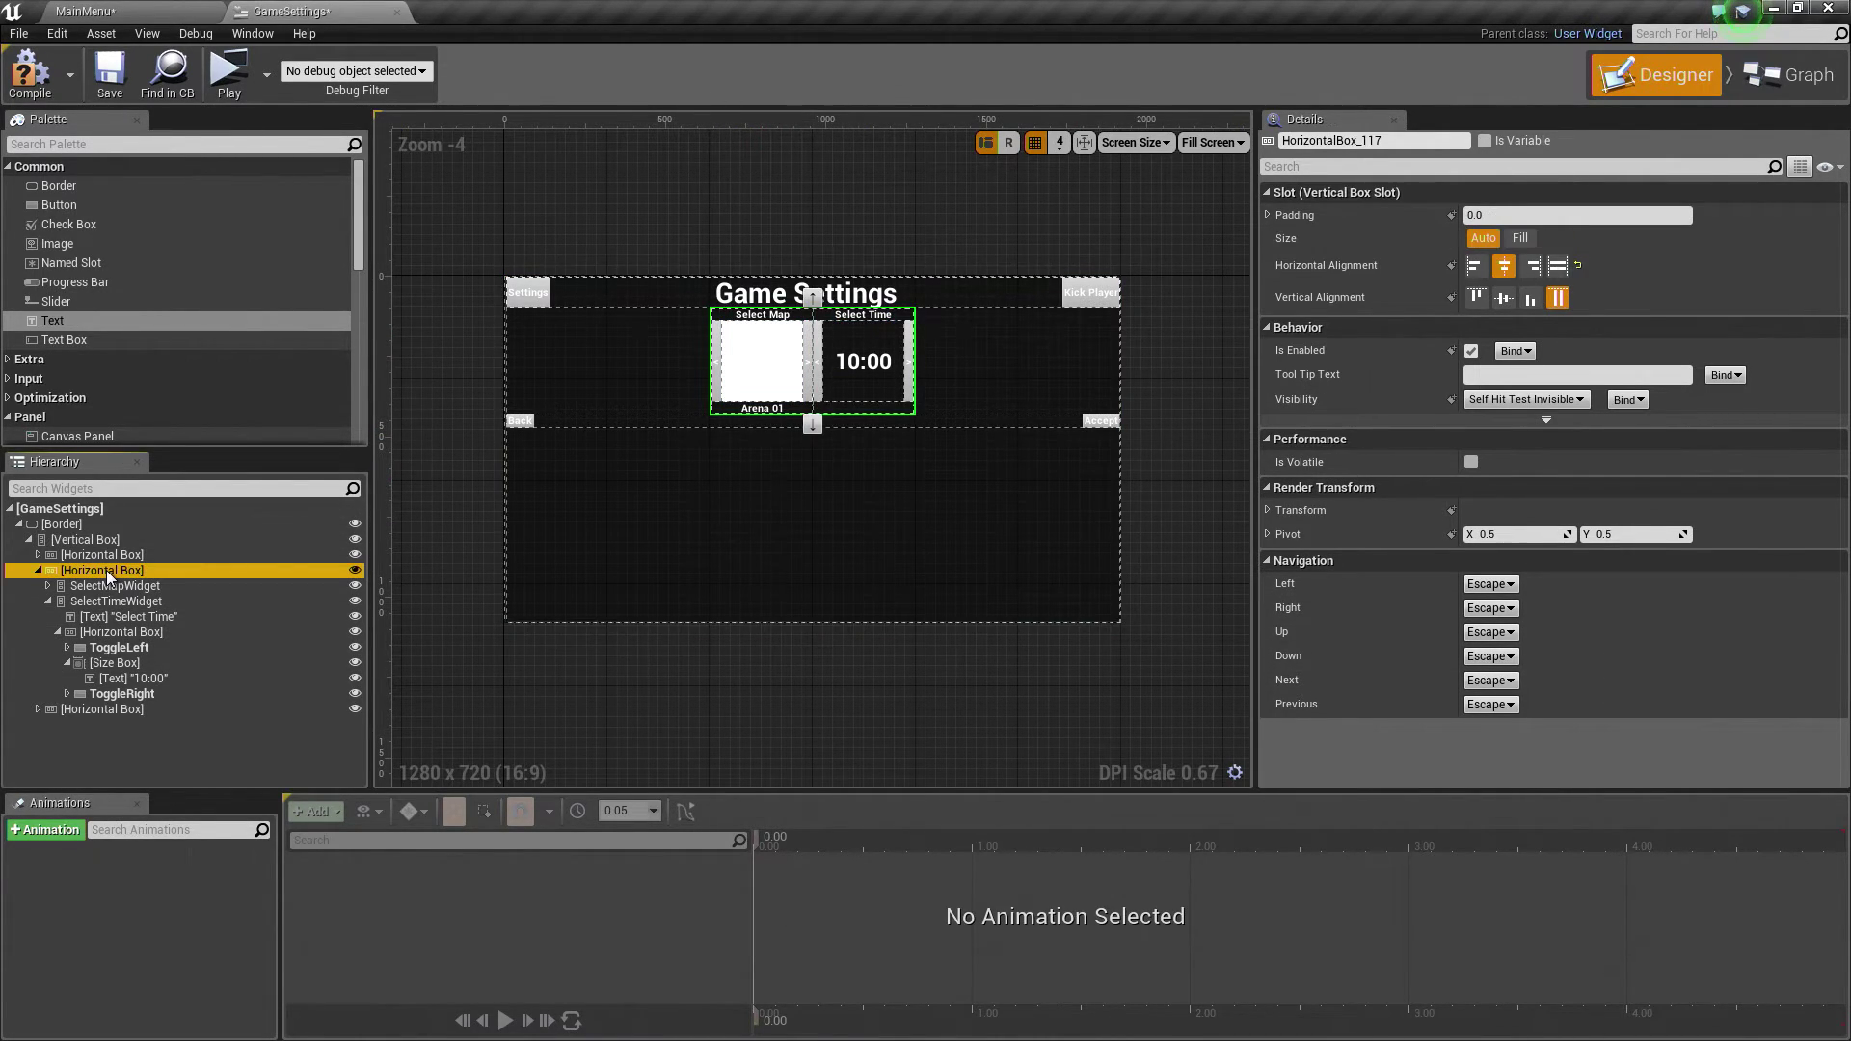
pyautogui.click(1500, 216)
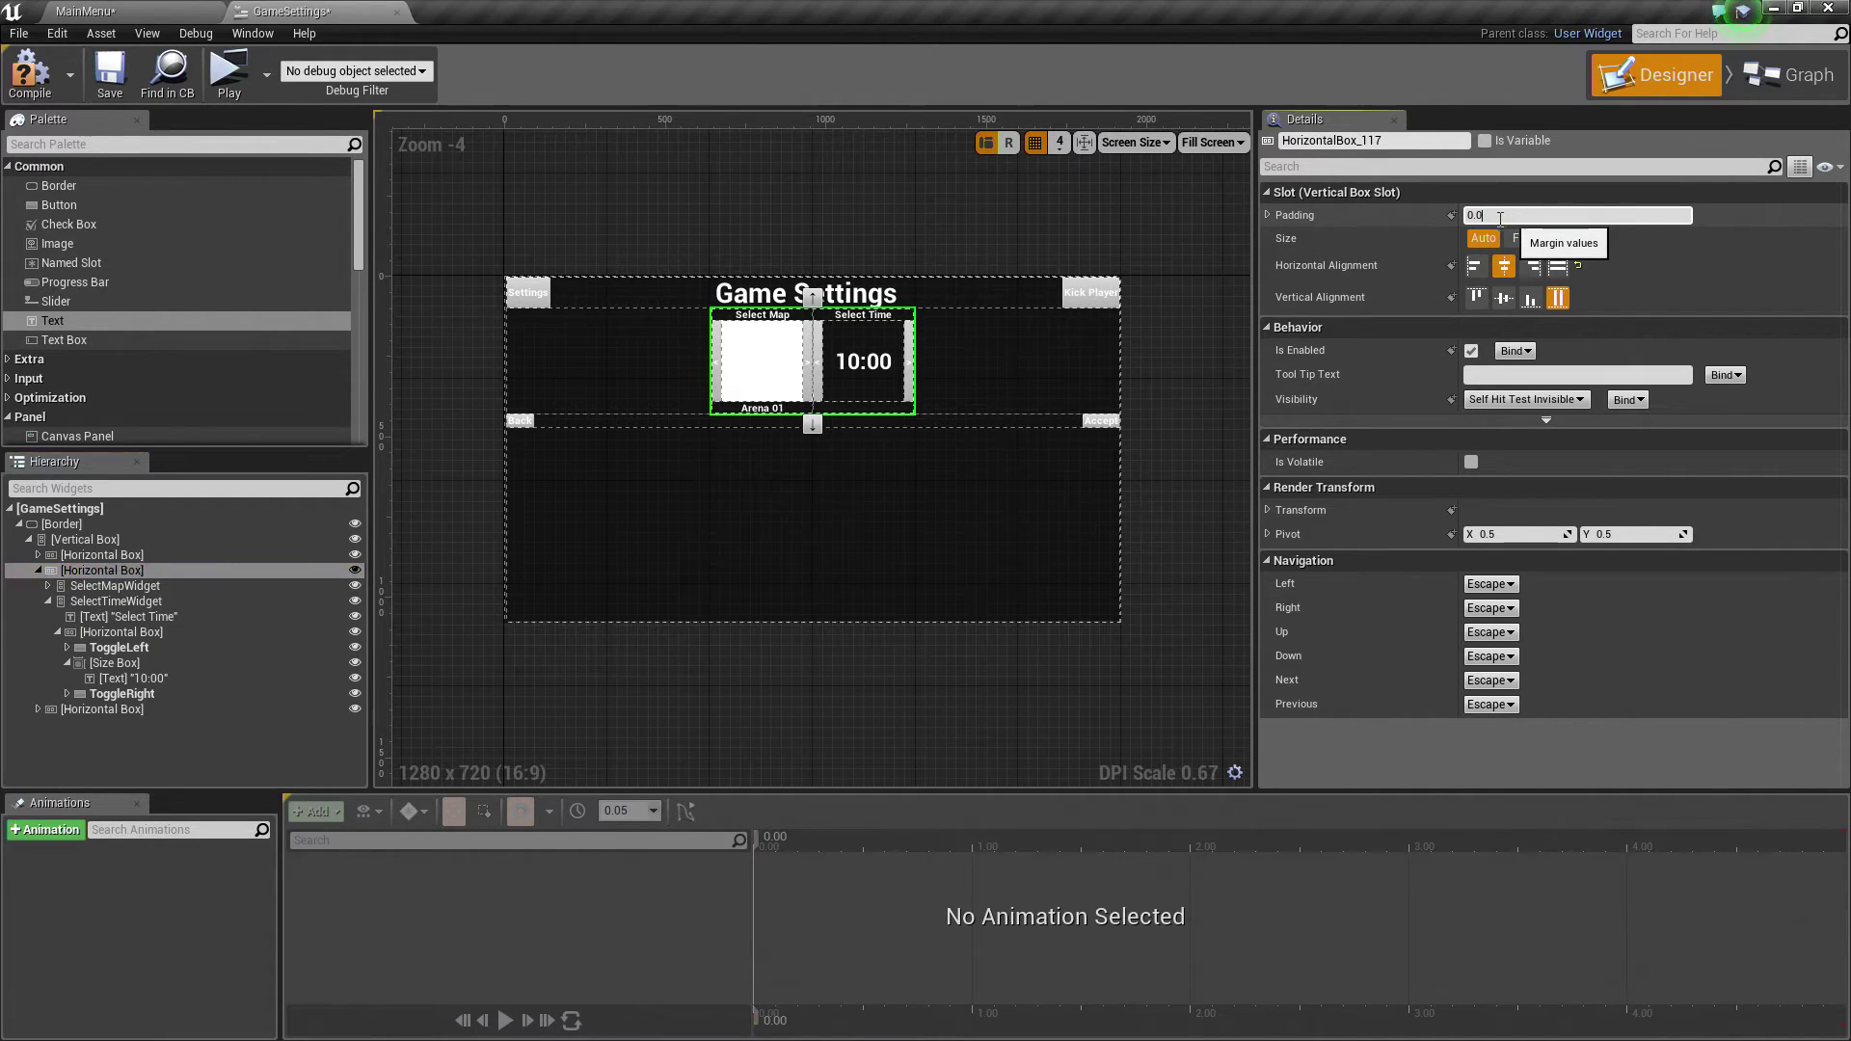
pyautogui.hotkey('ctrl', 'a')
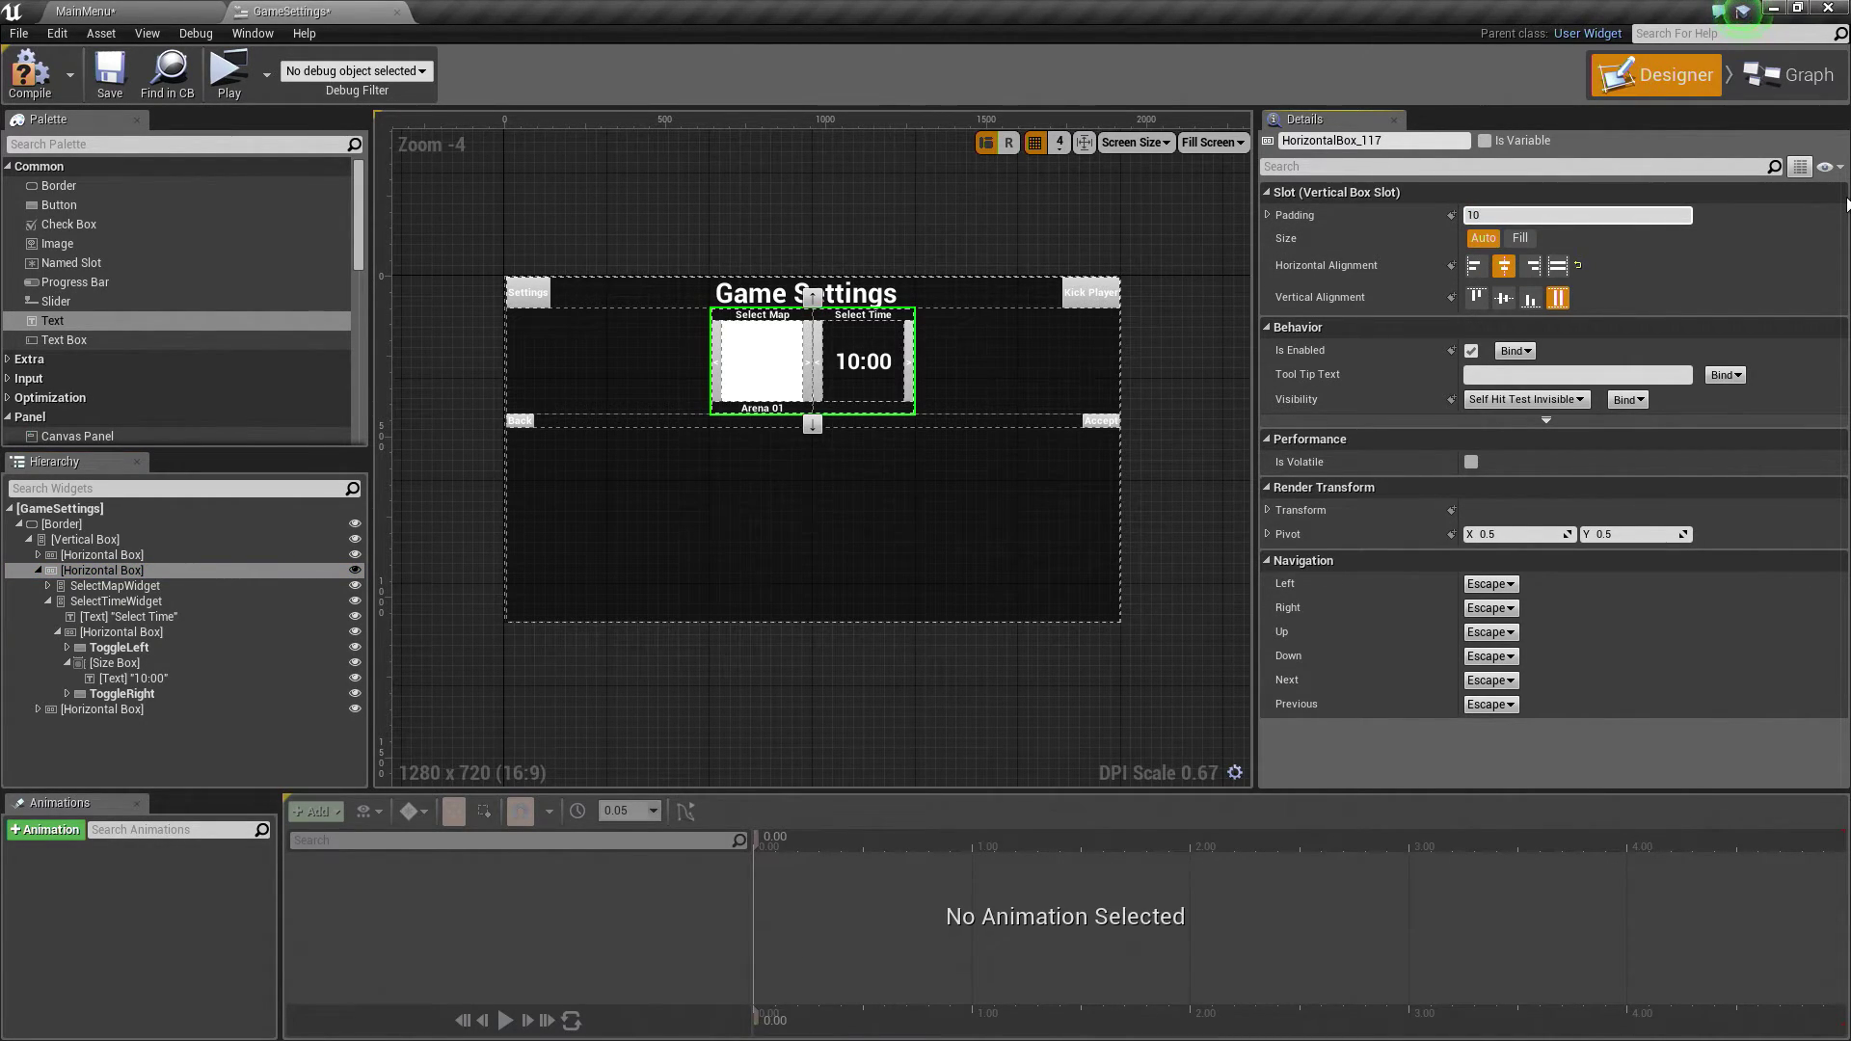
pyautogui.press('Return')
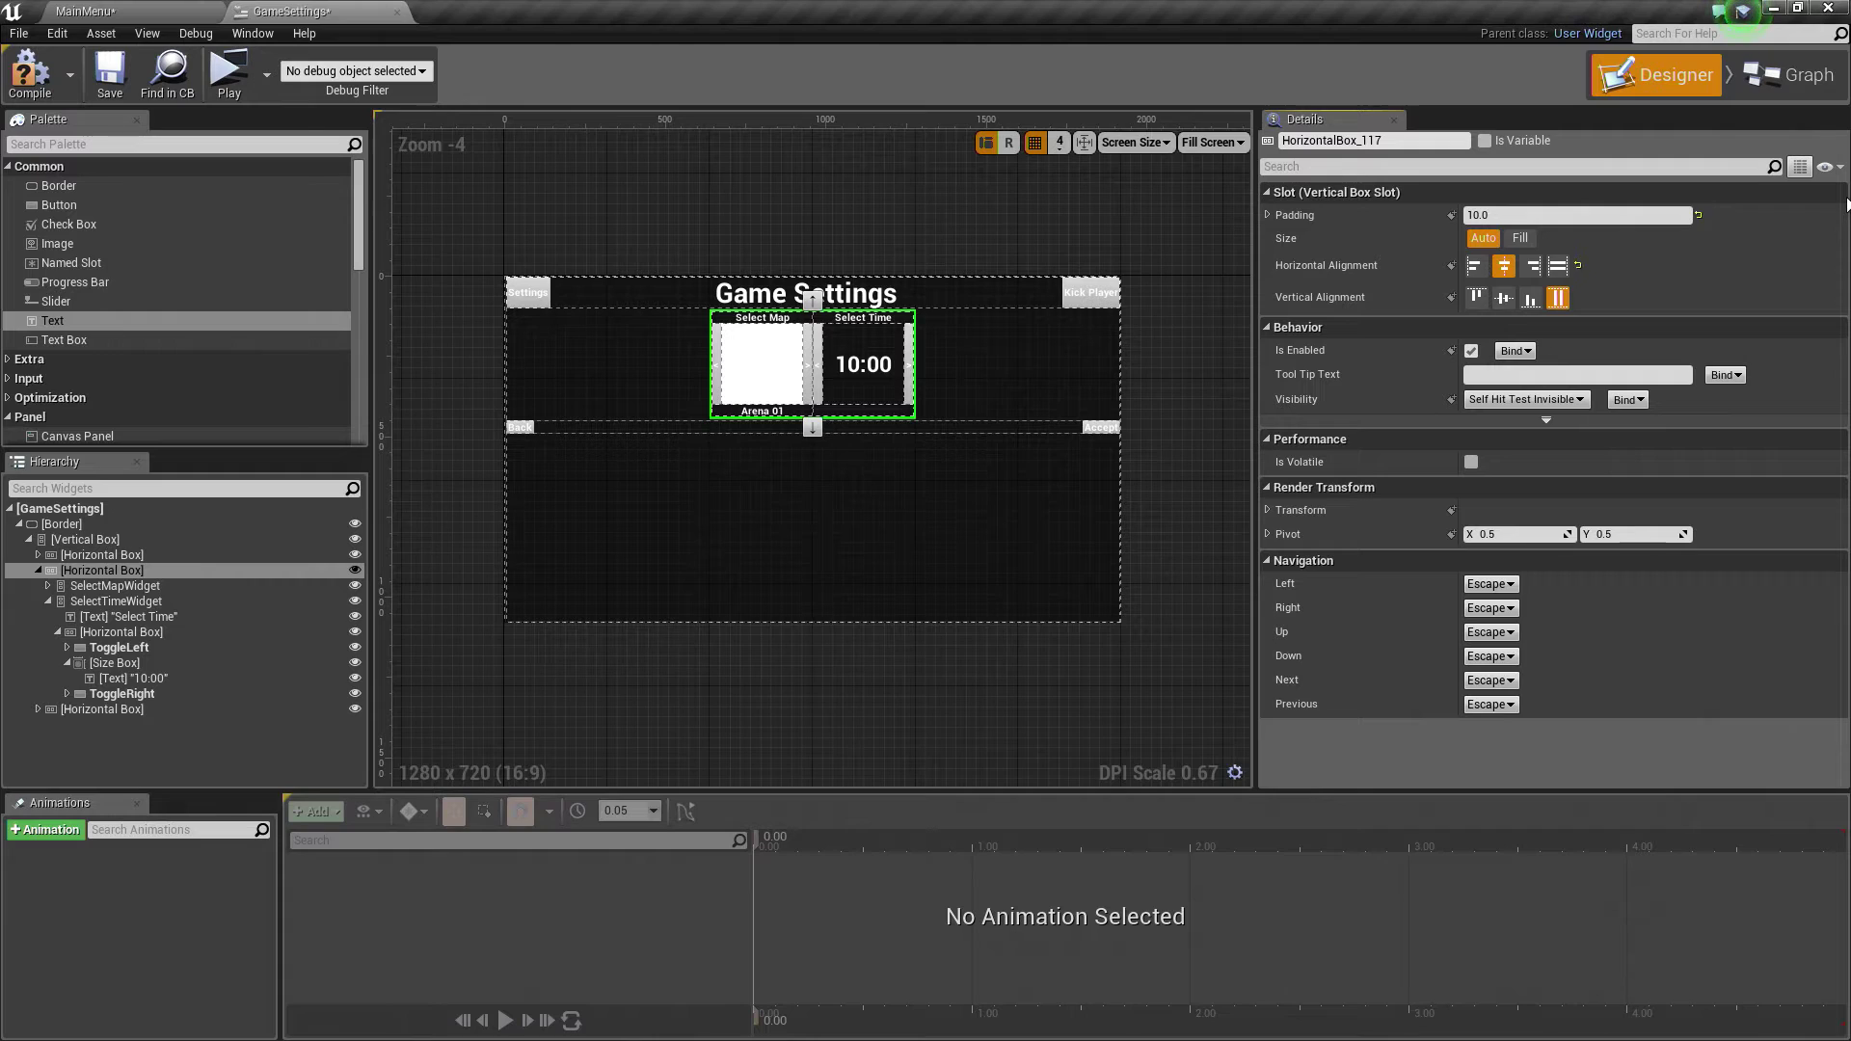
# Step: Set the padding of both SelectMapWidget and SelectTimeWidget to 10
pyautogui.click(47, 601)
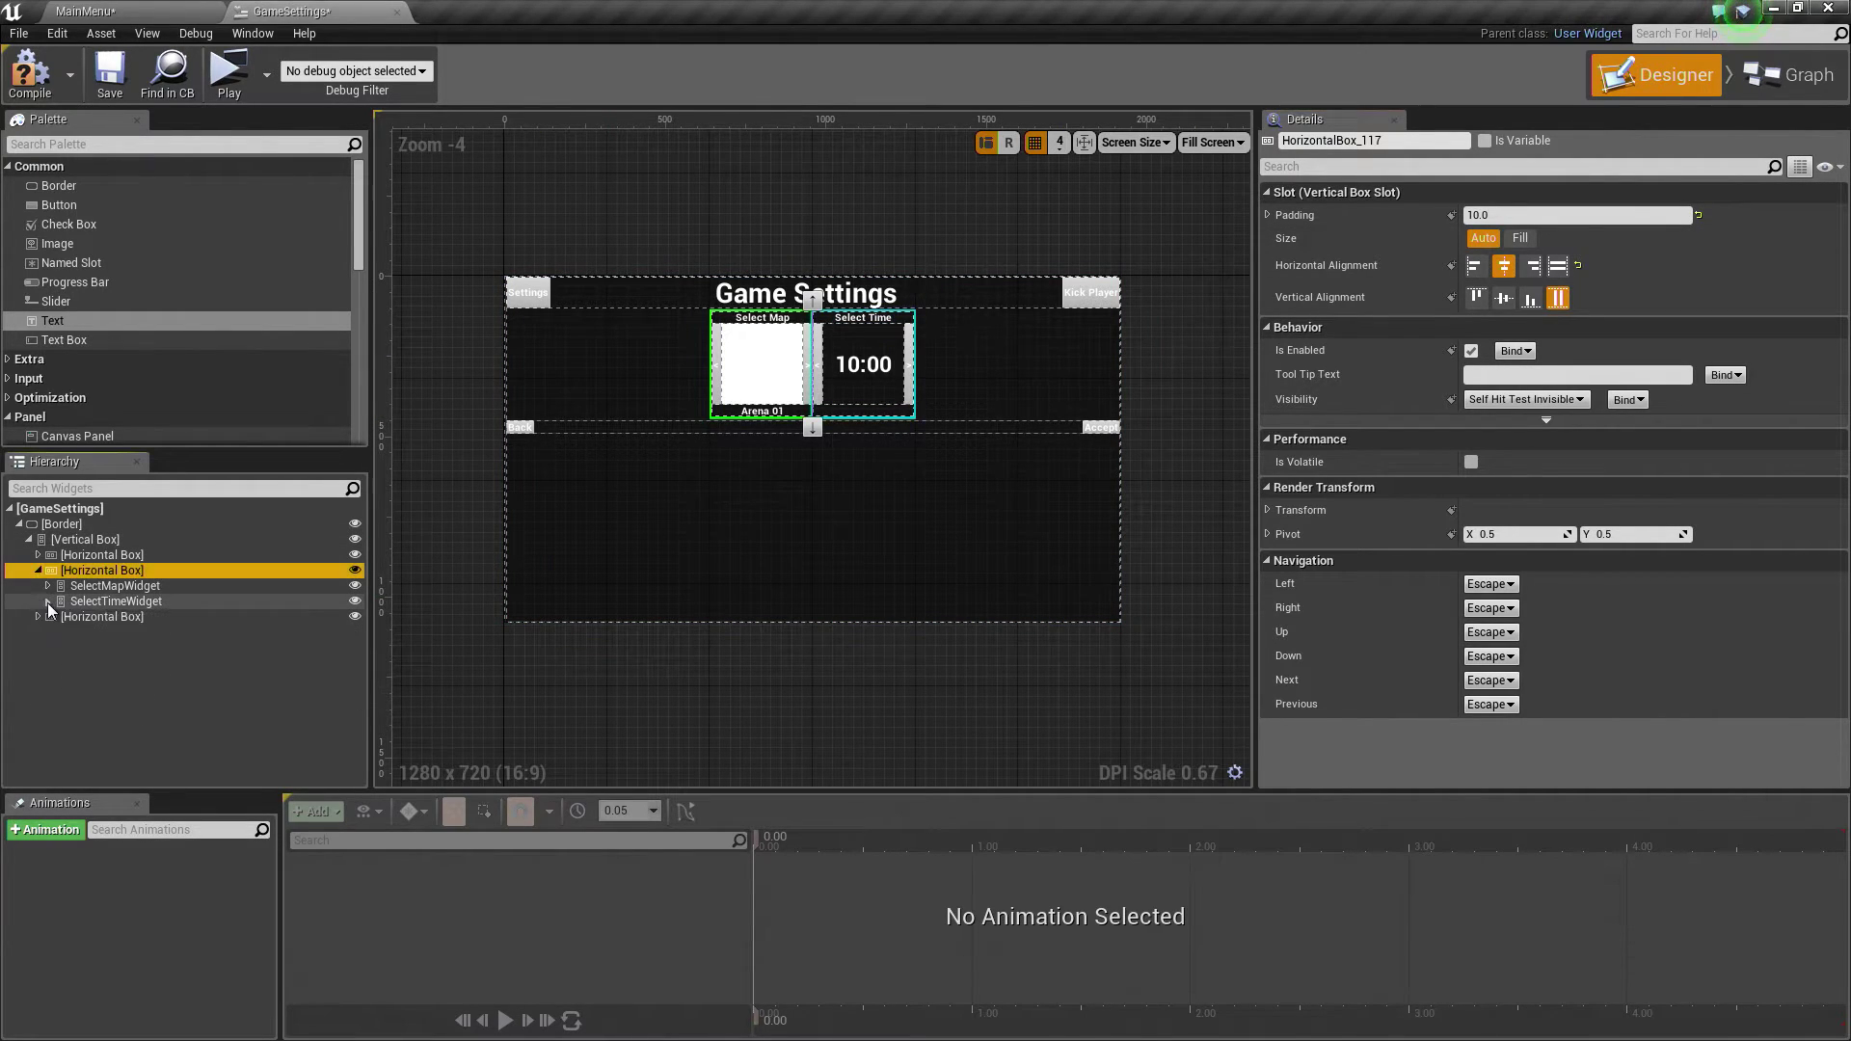
pyautogui.click(101, 585)
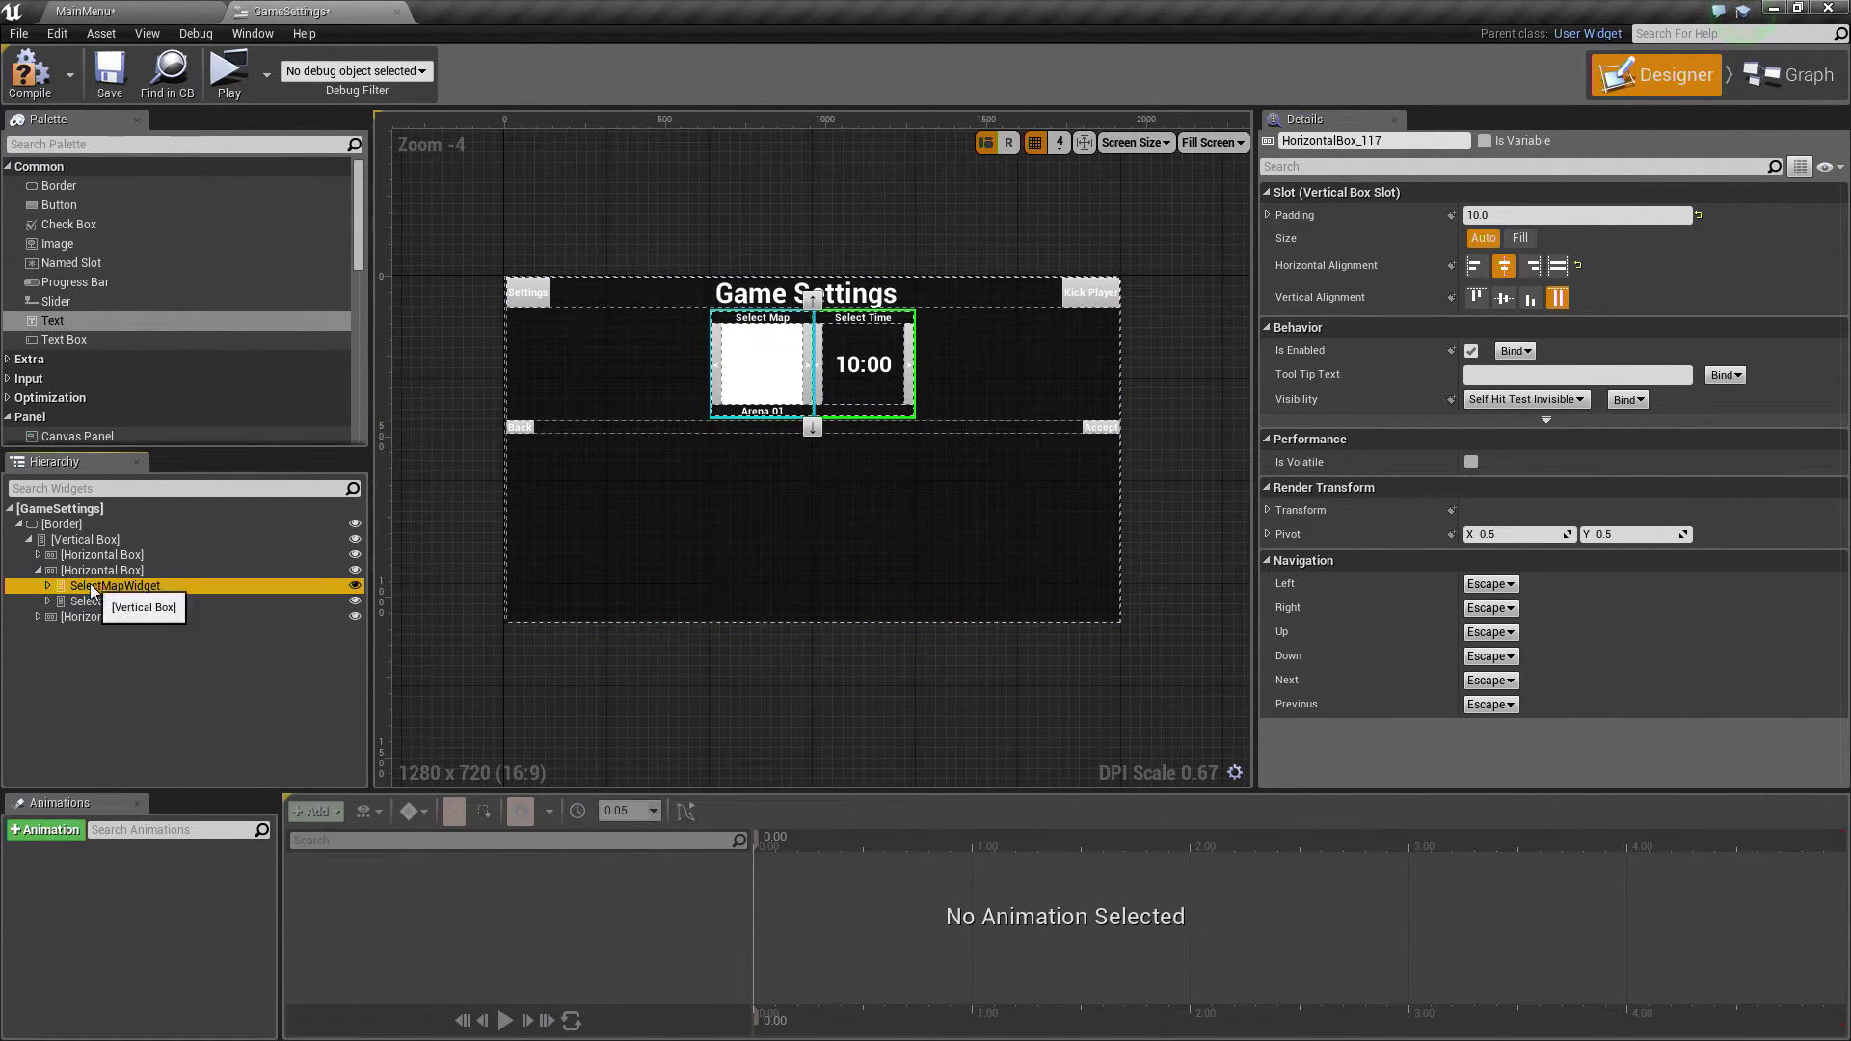
pyautogui.click(1526, 212)
pyautogui.write('10')
pyautogui.press('Return')
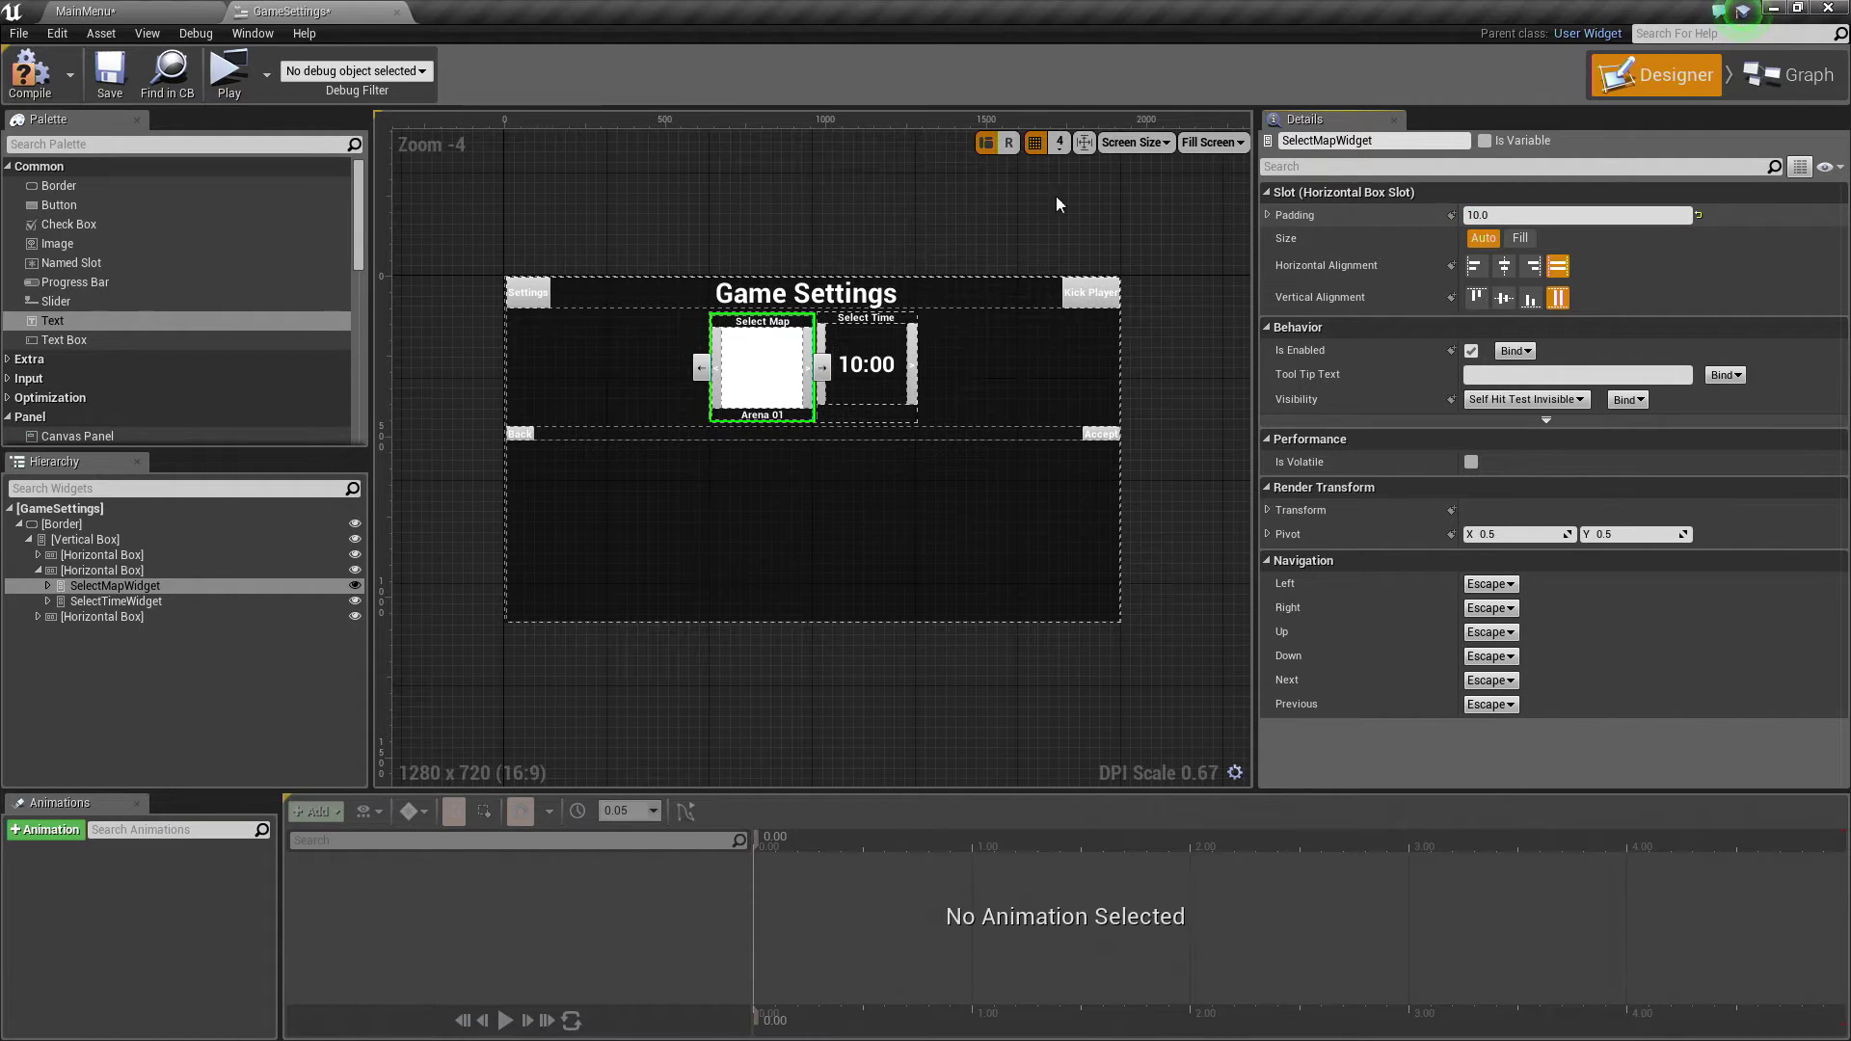
pyautogui.click(138, 602)
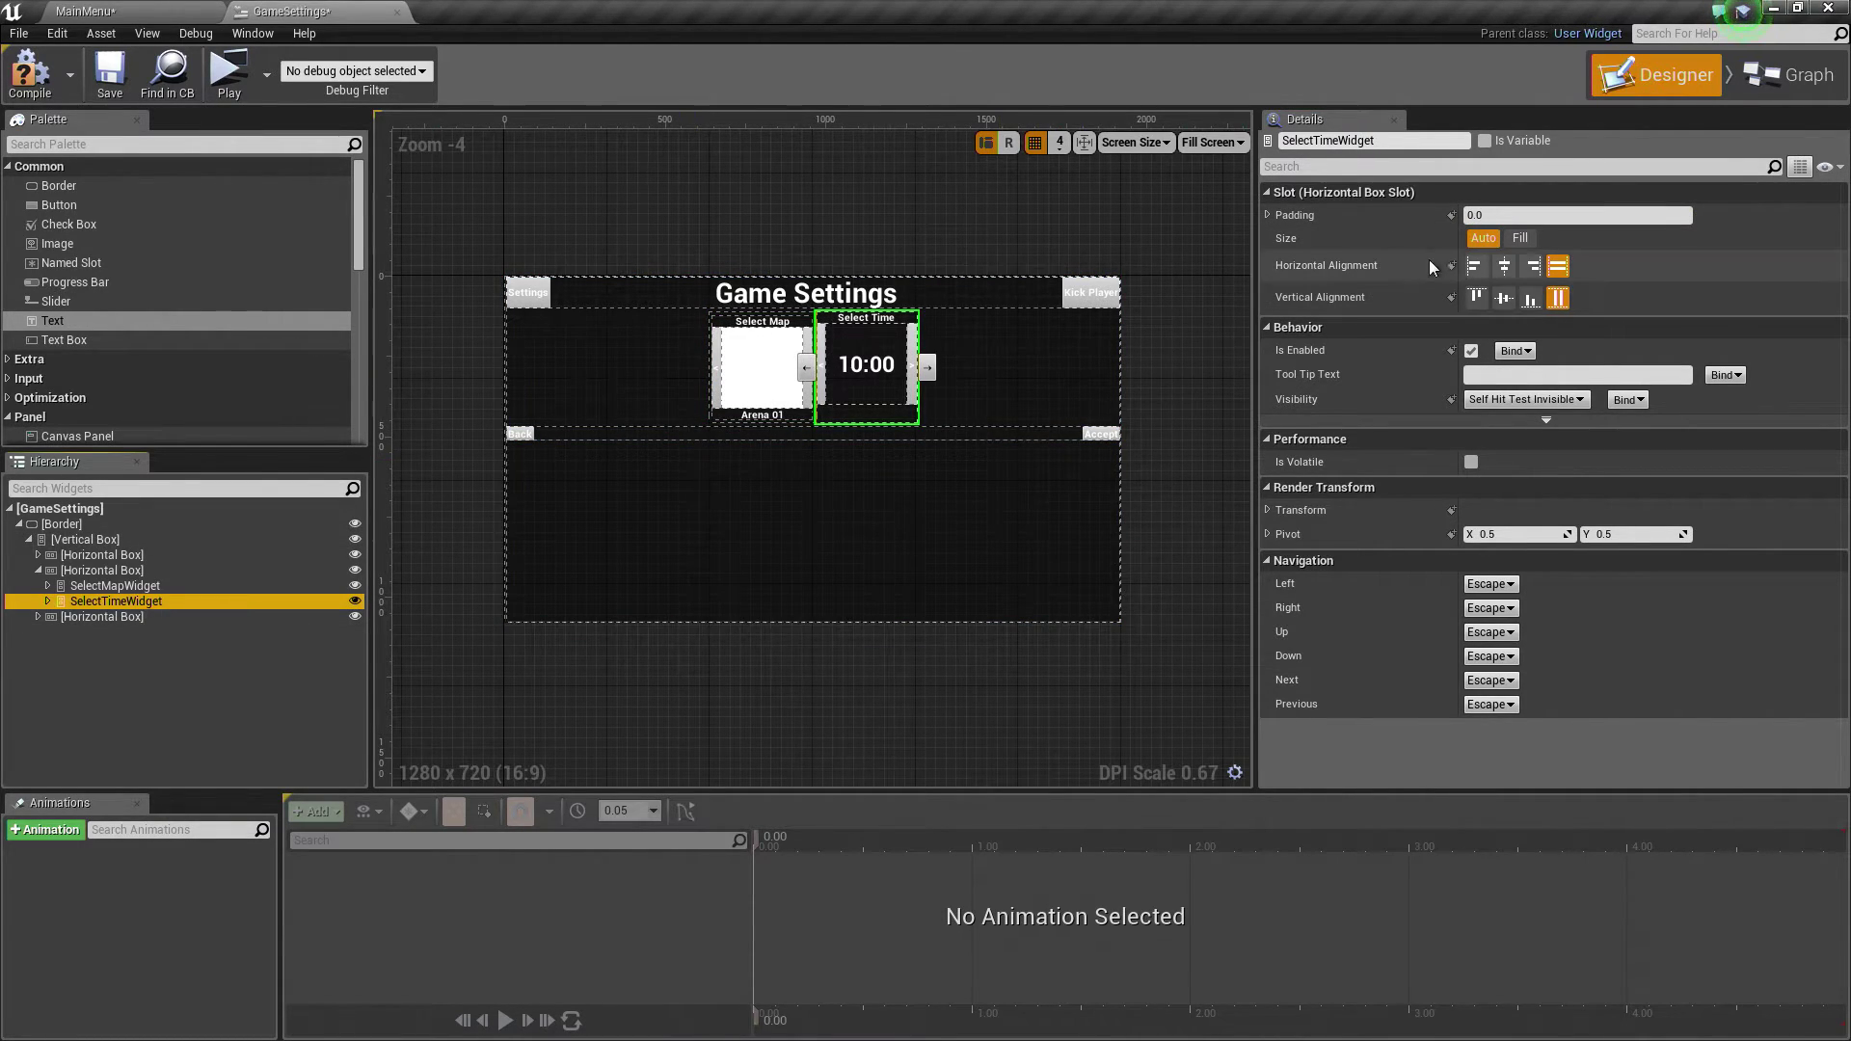
pyautogui.click(1523, 214)
pyautogui.write('10')
pyautogui.press('Return')
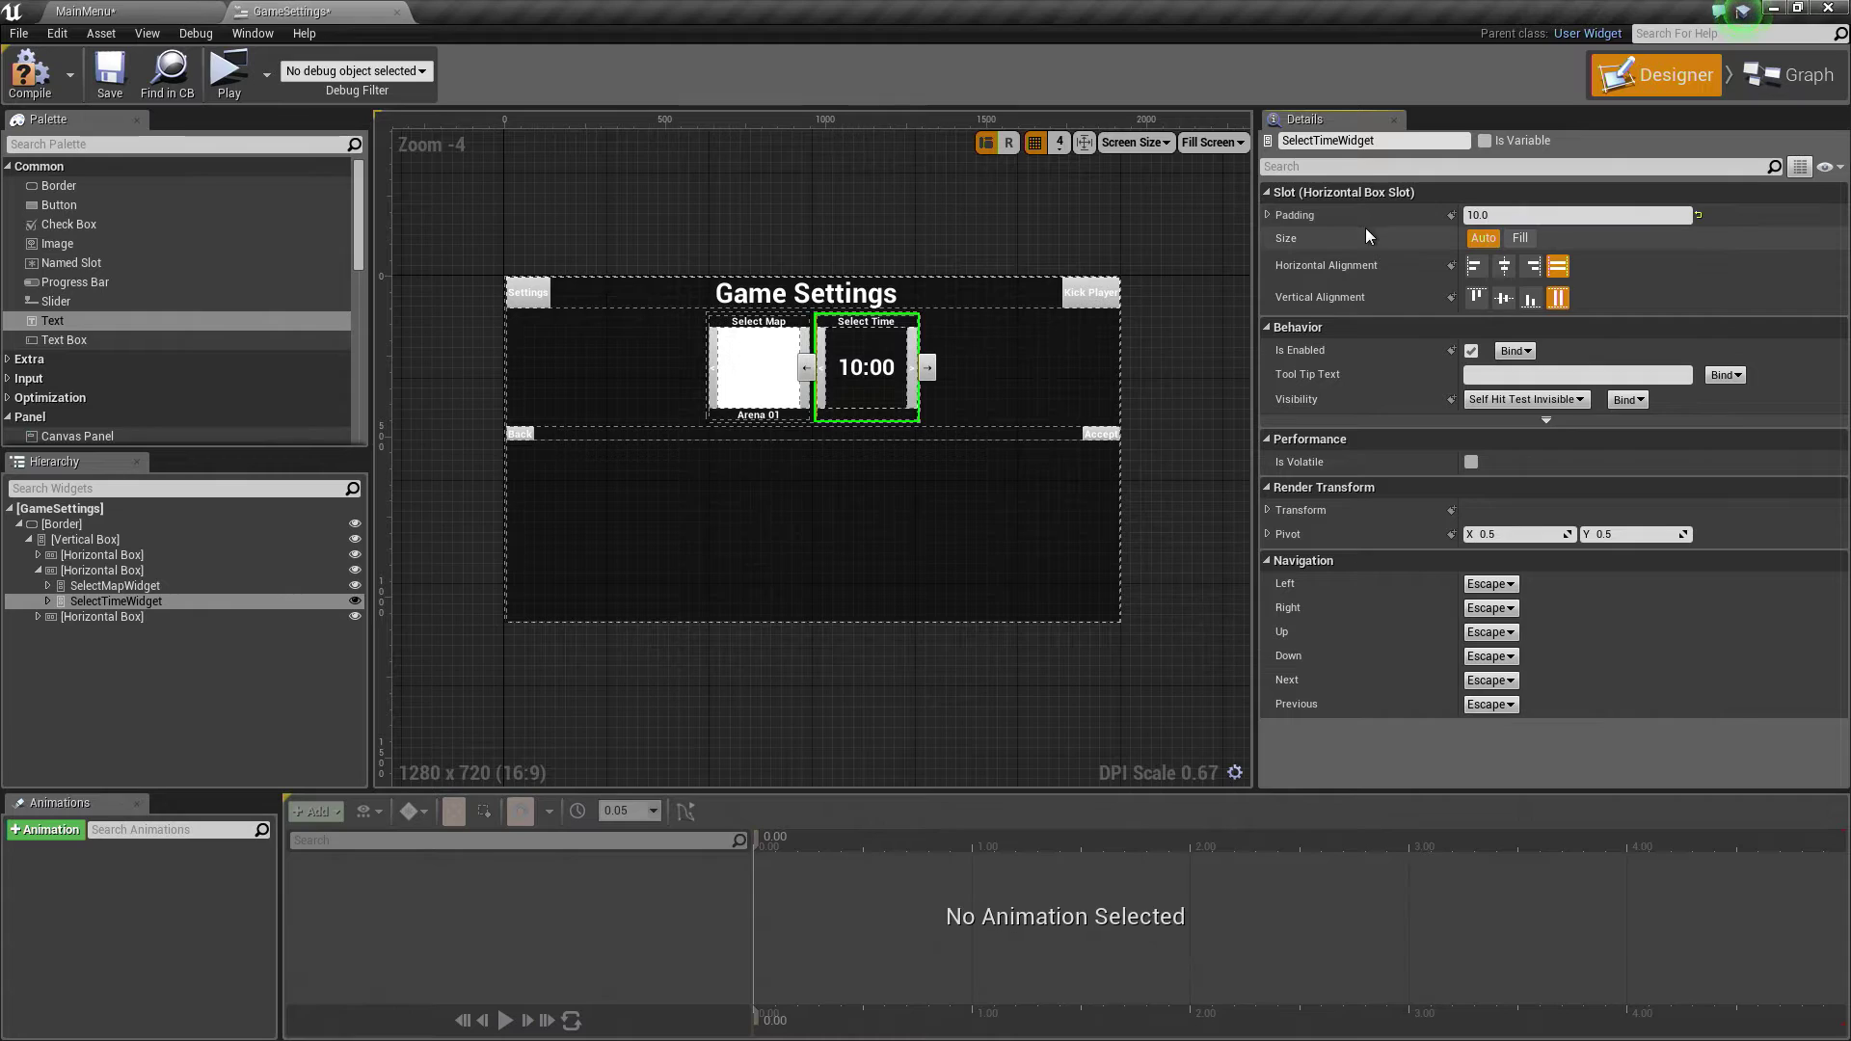
pyautogui.click(898, 439)
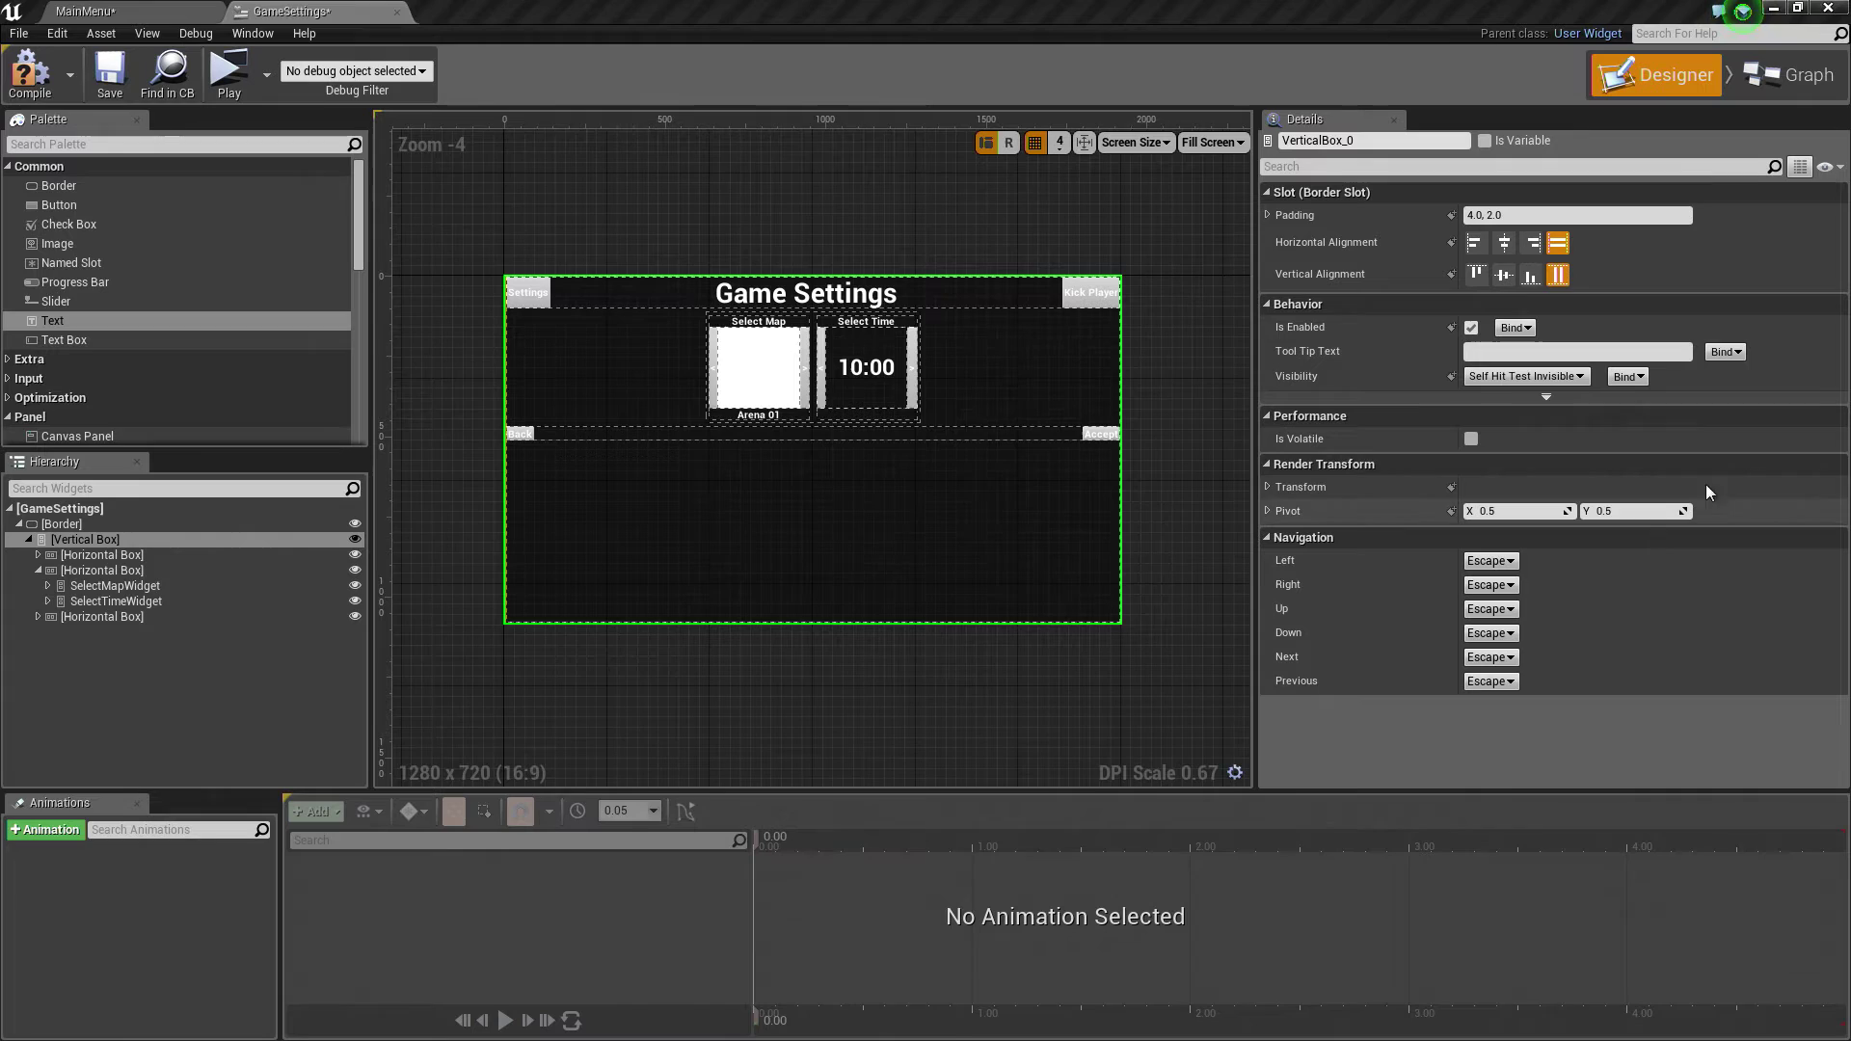
# Step: Compare the title bar, map-and-time, and button rows' layout settings in the Hierarchy
pyautogui.click(93, 568)
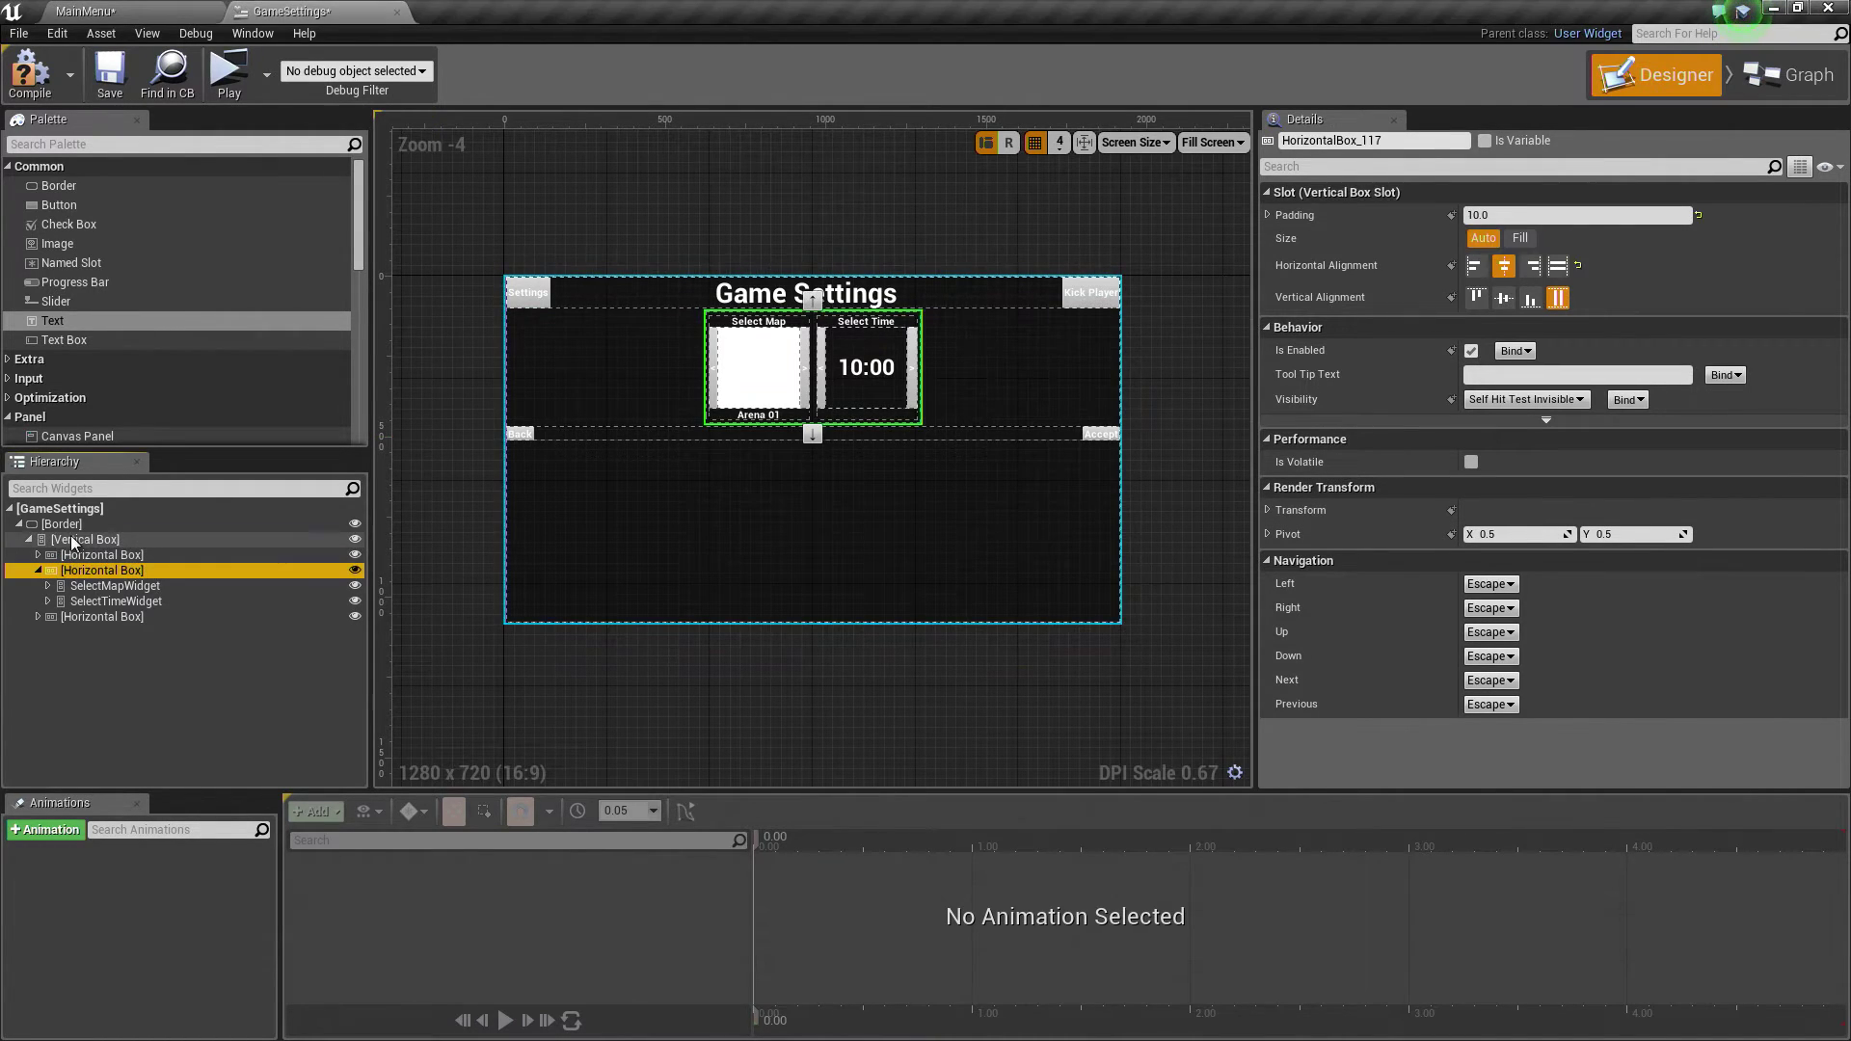
pyautogui.click(58, 539)
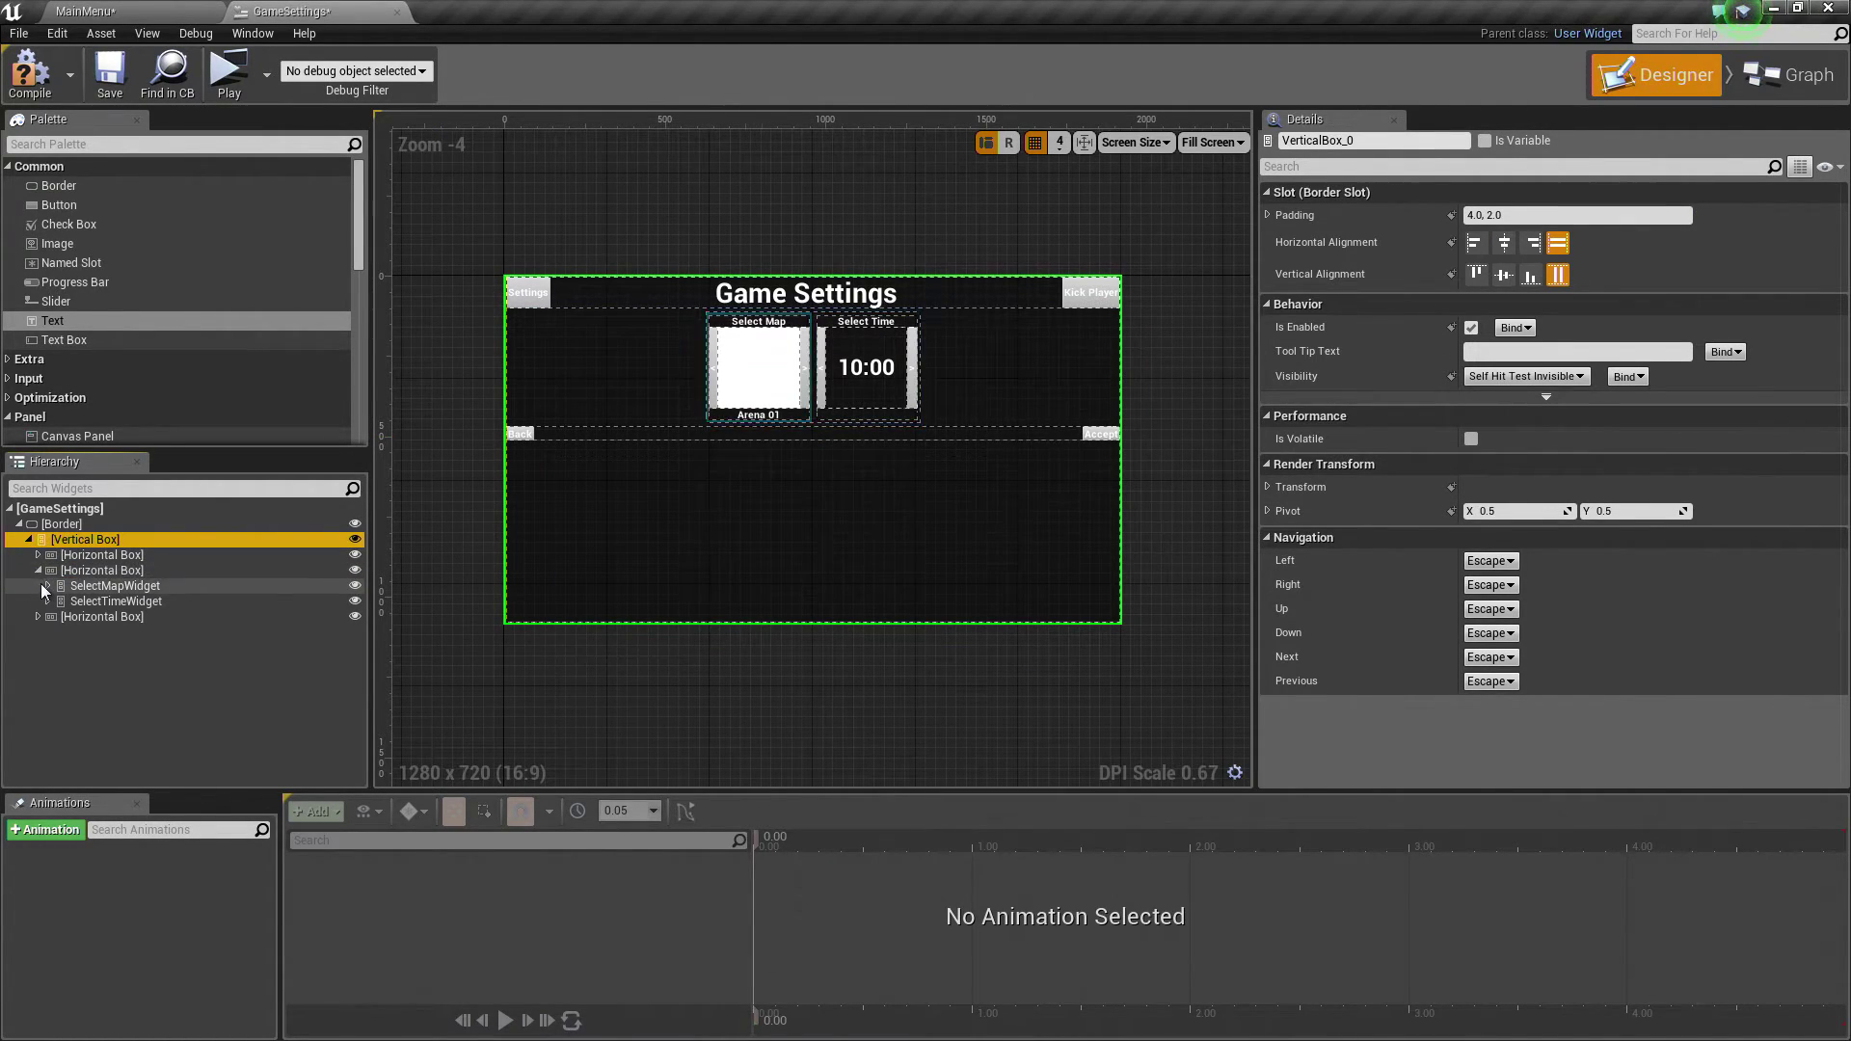
pyautogui.click(39, 569)
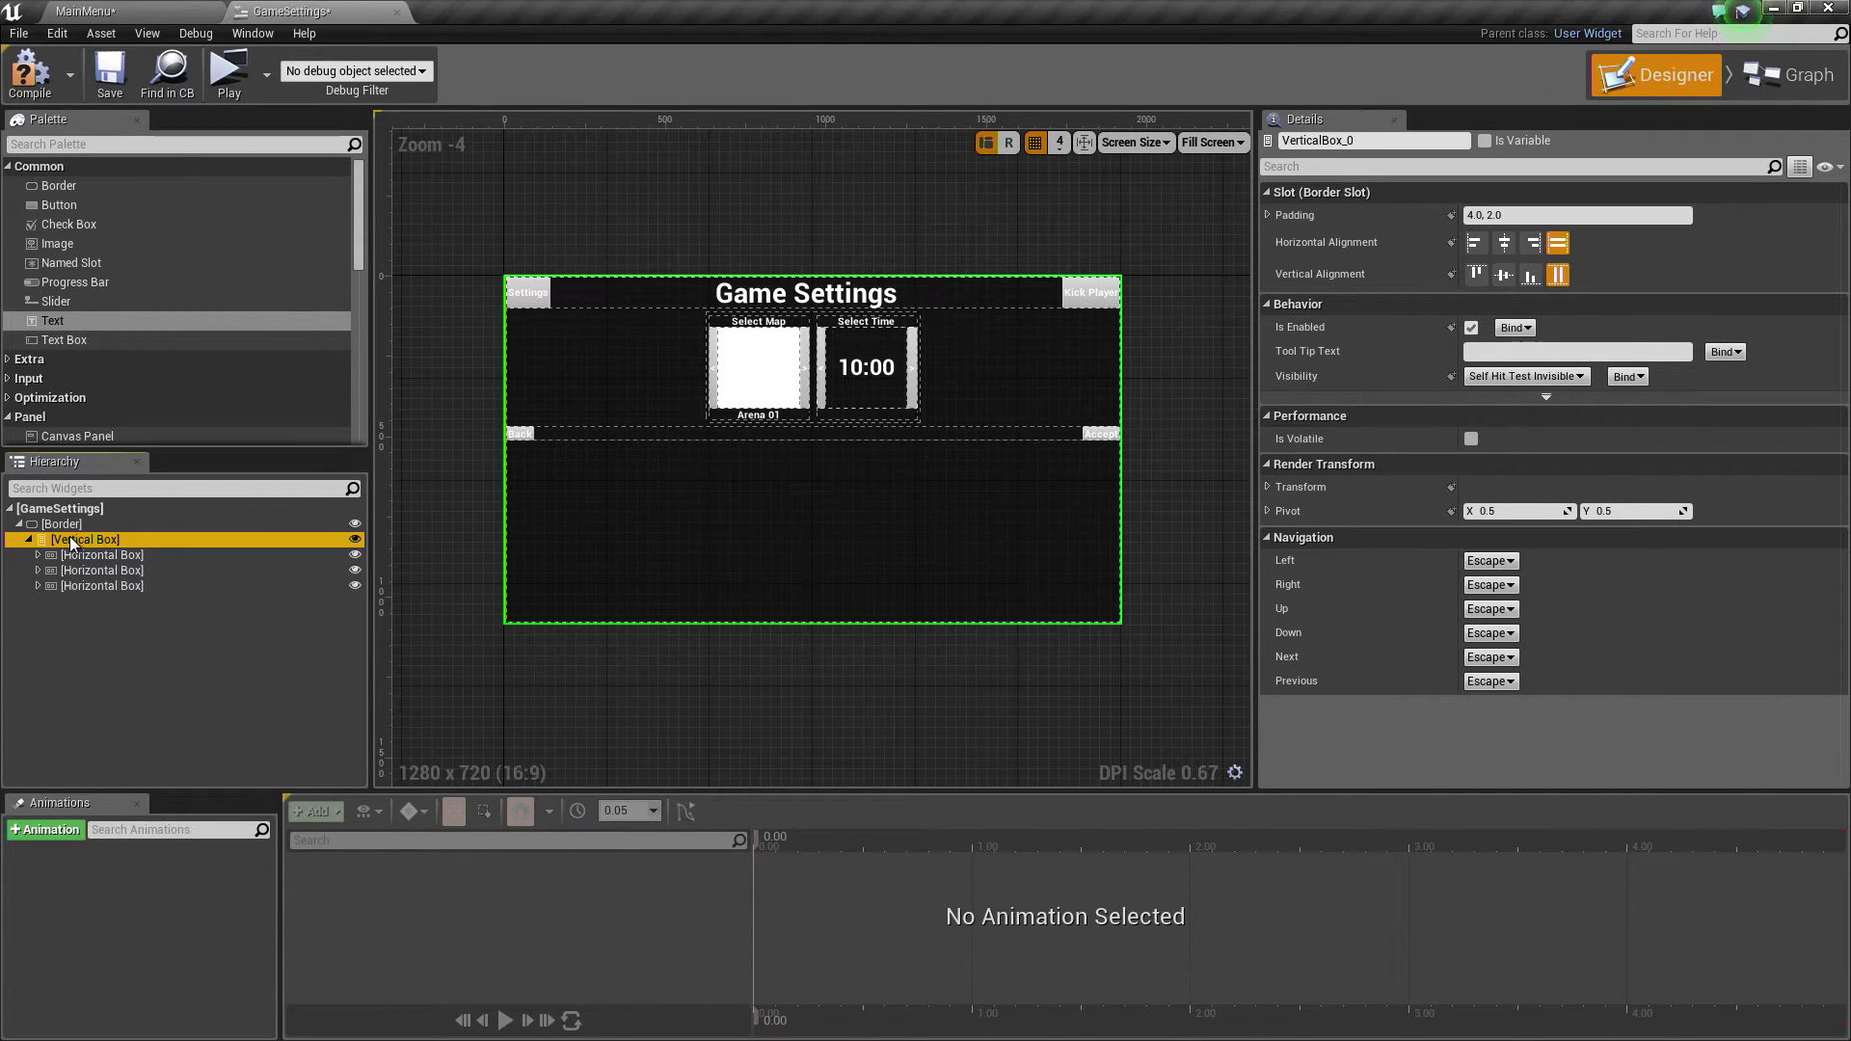
pyautogui.click(102, 556)
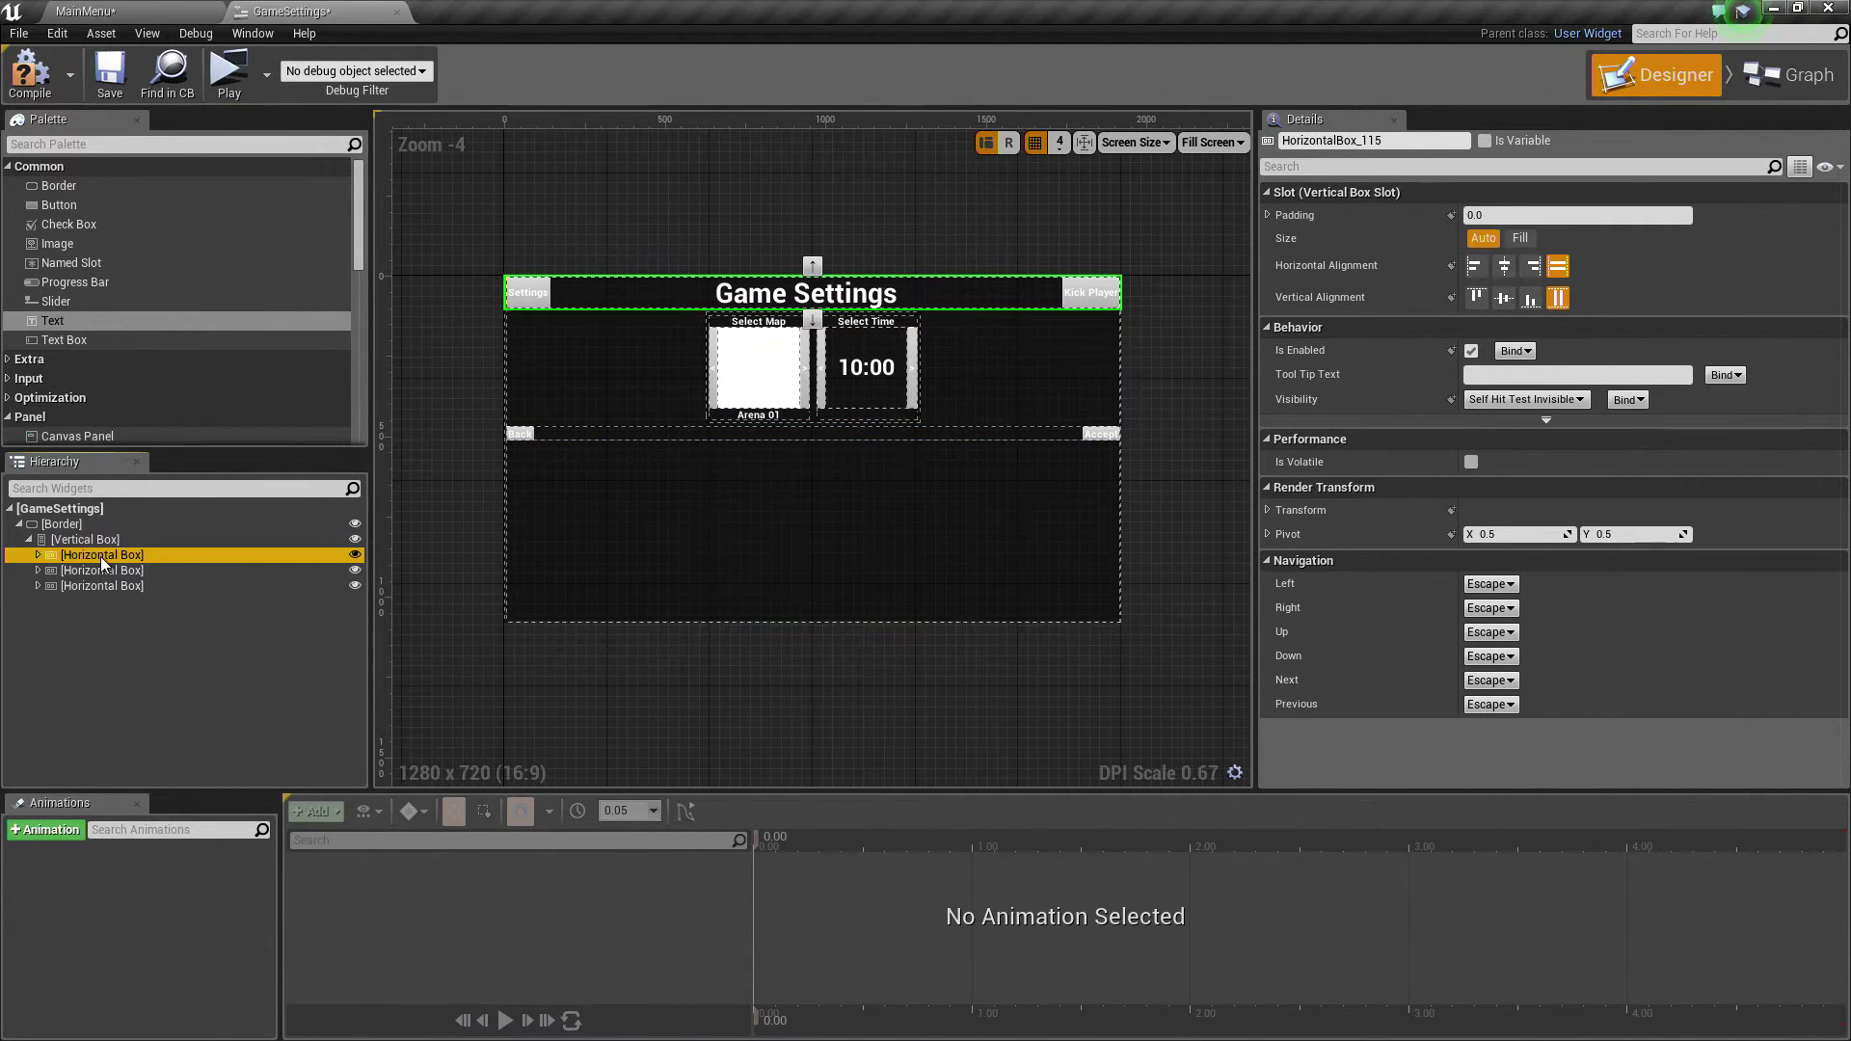
pyautogui.click(104, 570)
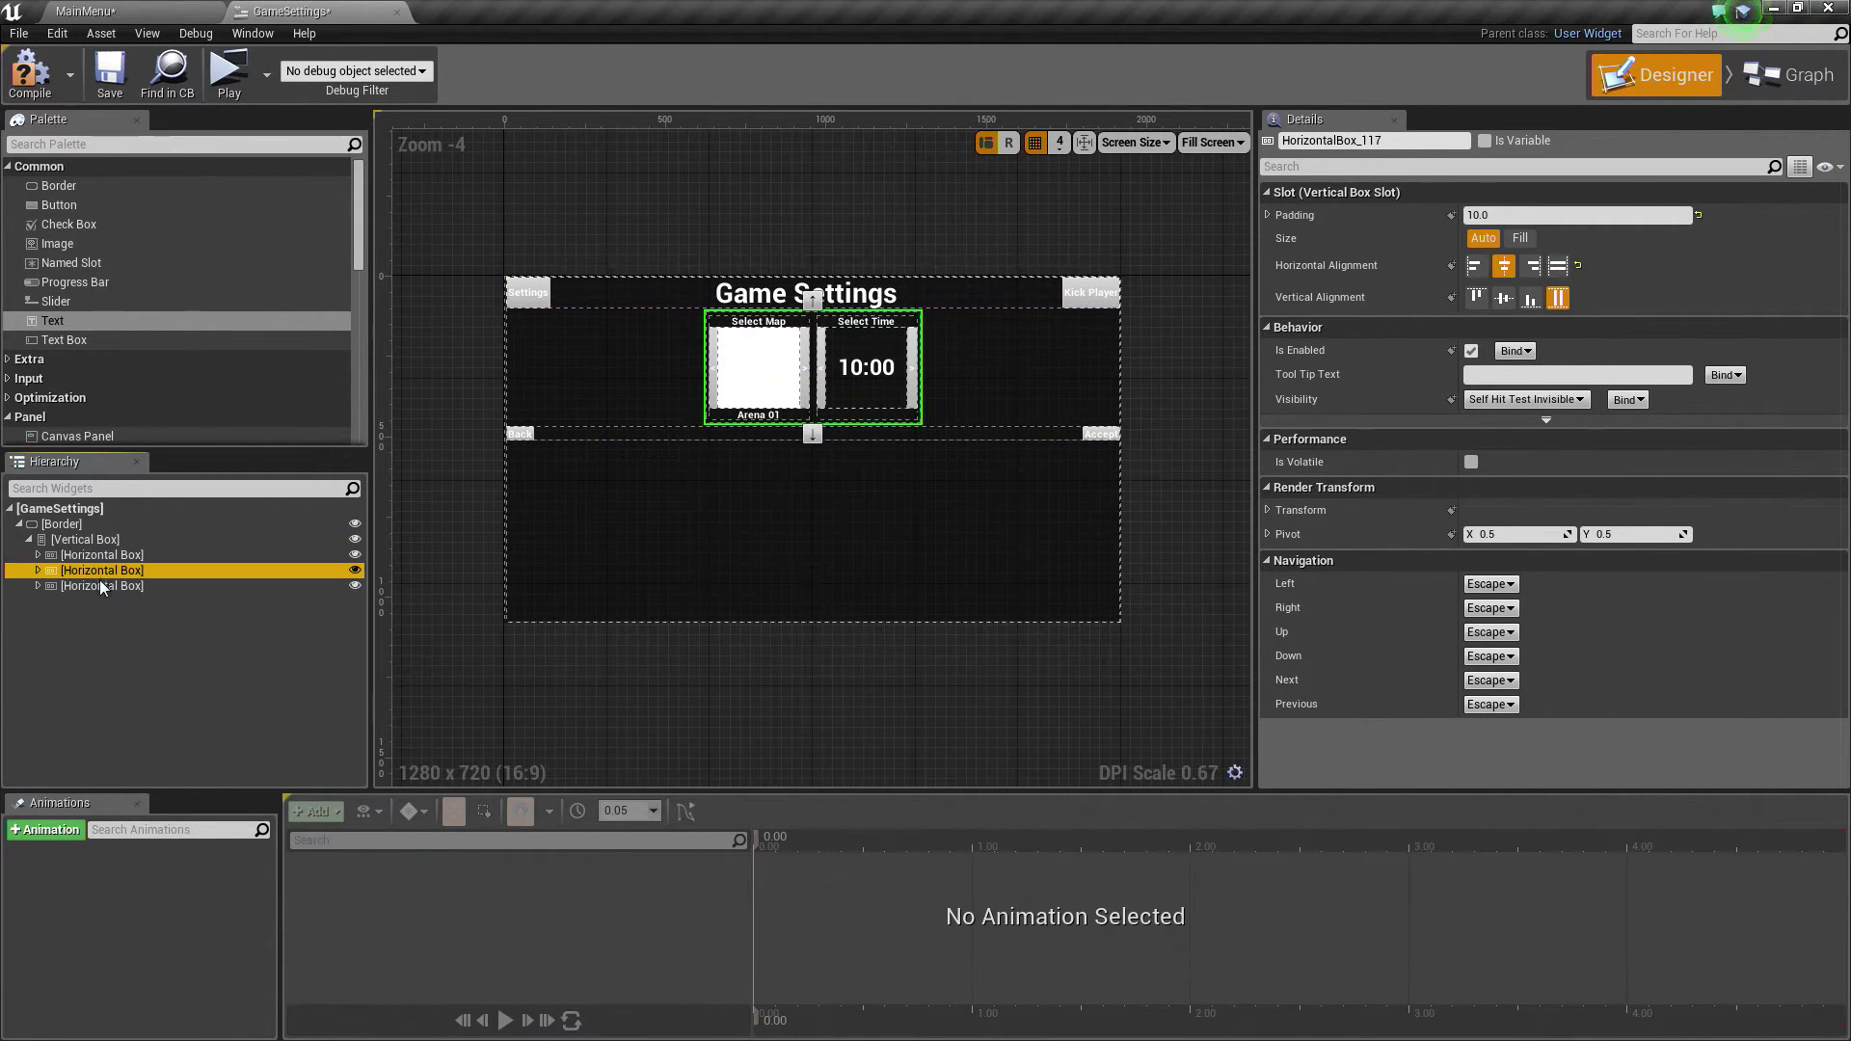
pyautogui.click(97, 588)
pyautogui.click(96, 570)
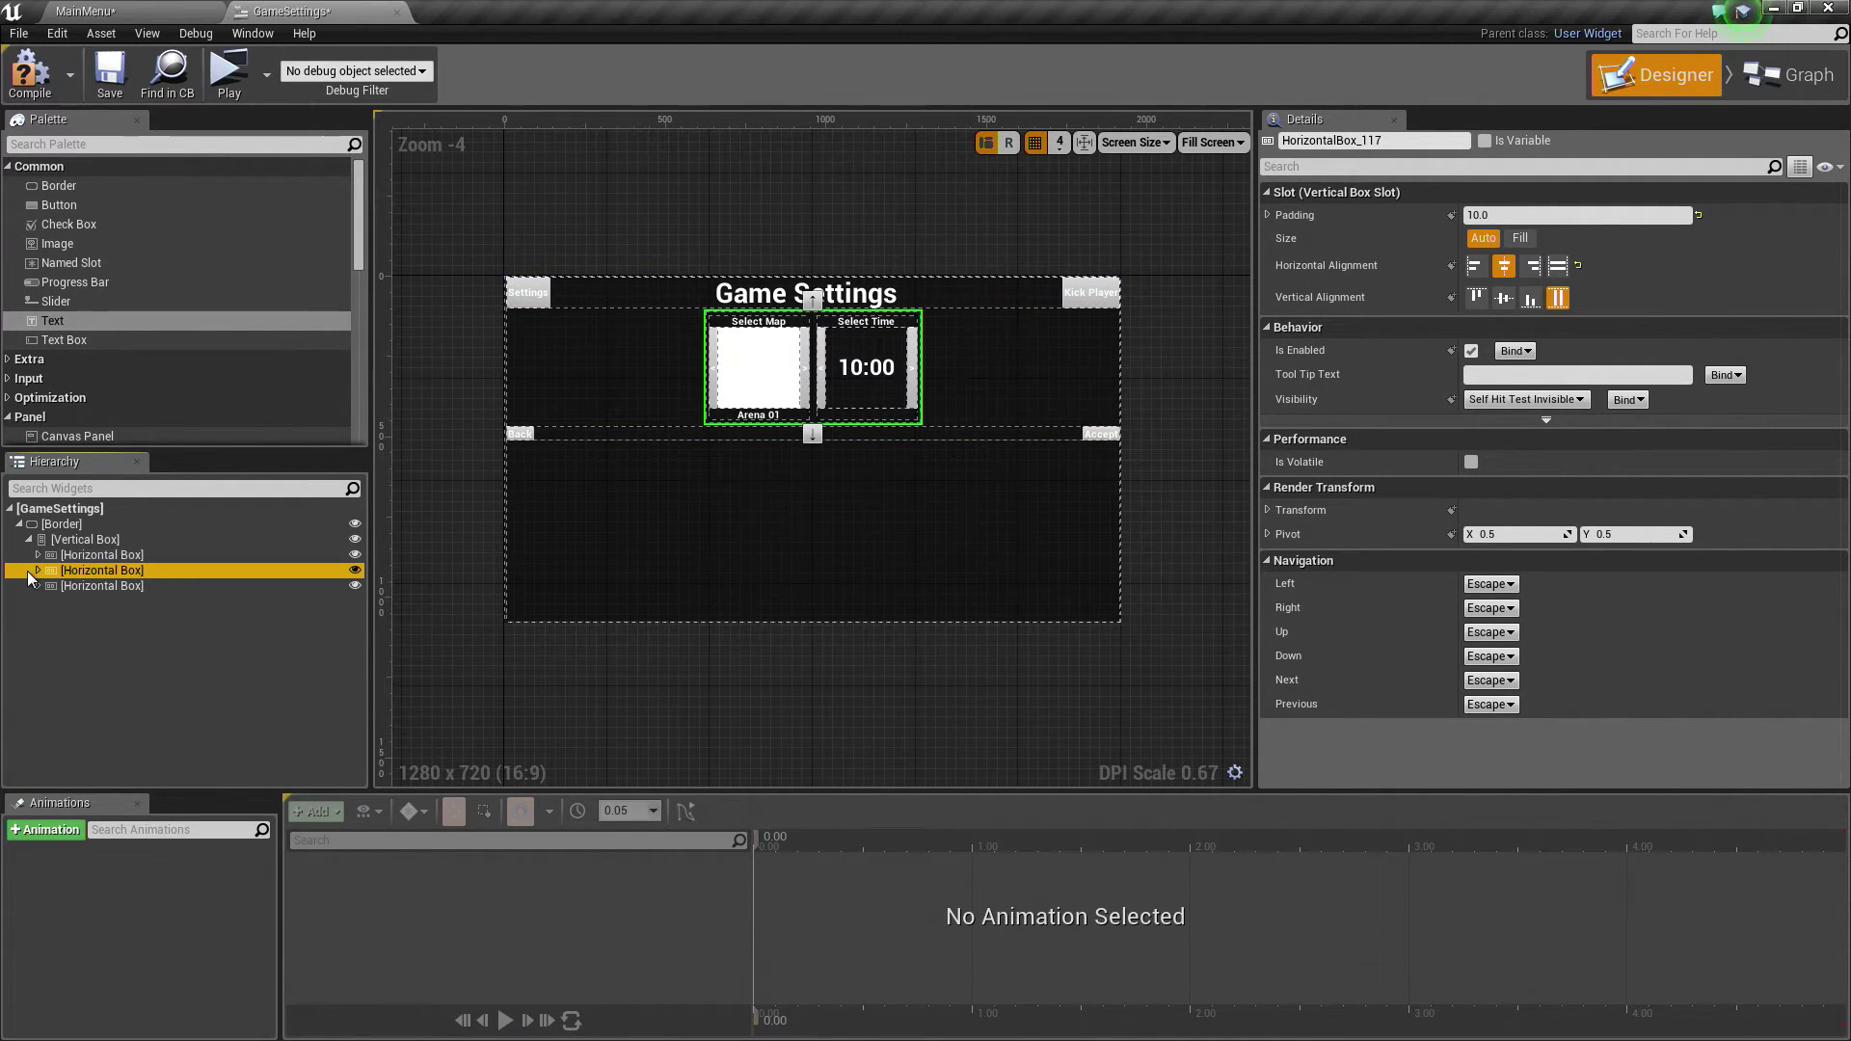
pyautogui.click(77, 556)
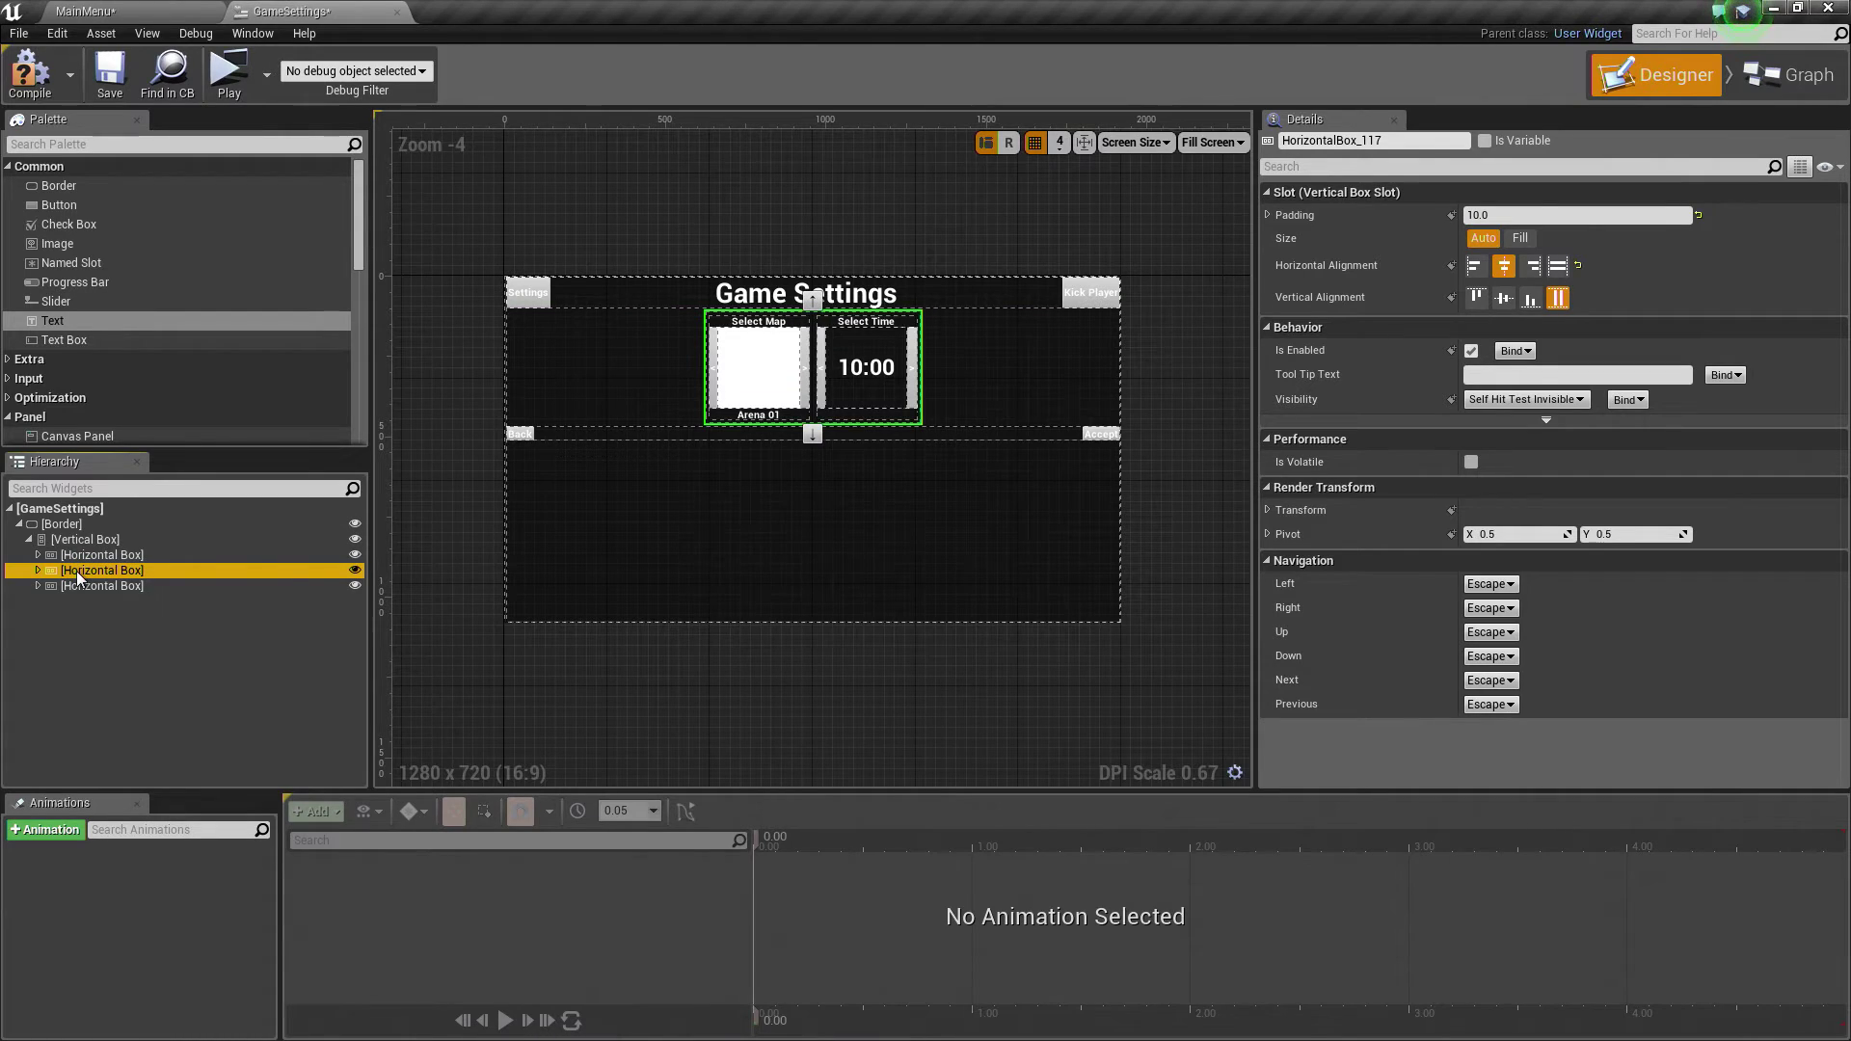
# Step: Wrap the map-and-time row with a Widget Switcher and select it
pyautogui.rightClick(77, 571)
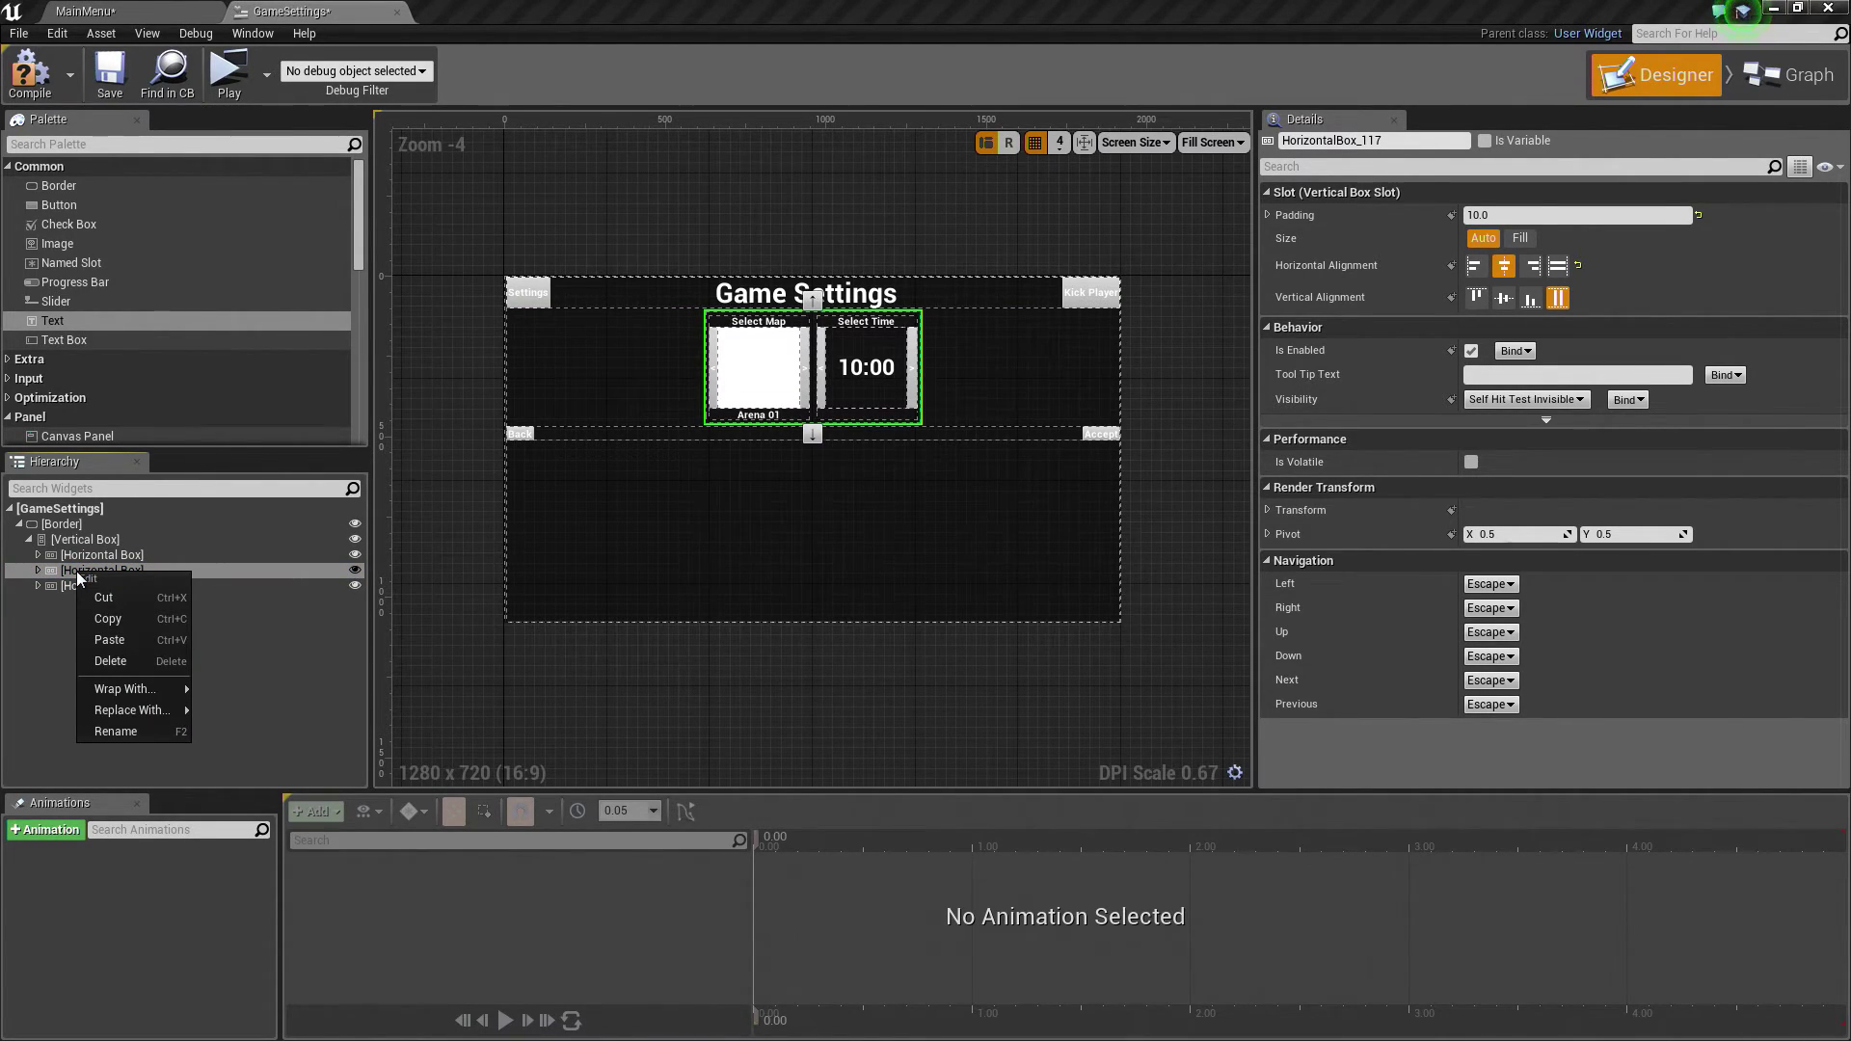
pyautogui.moveTo(148, 687)
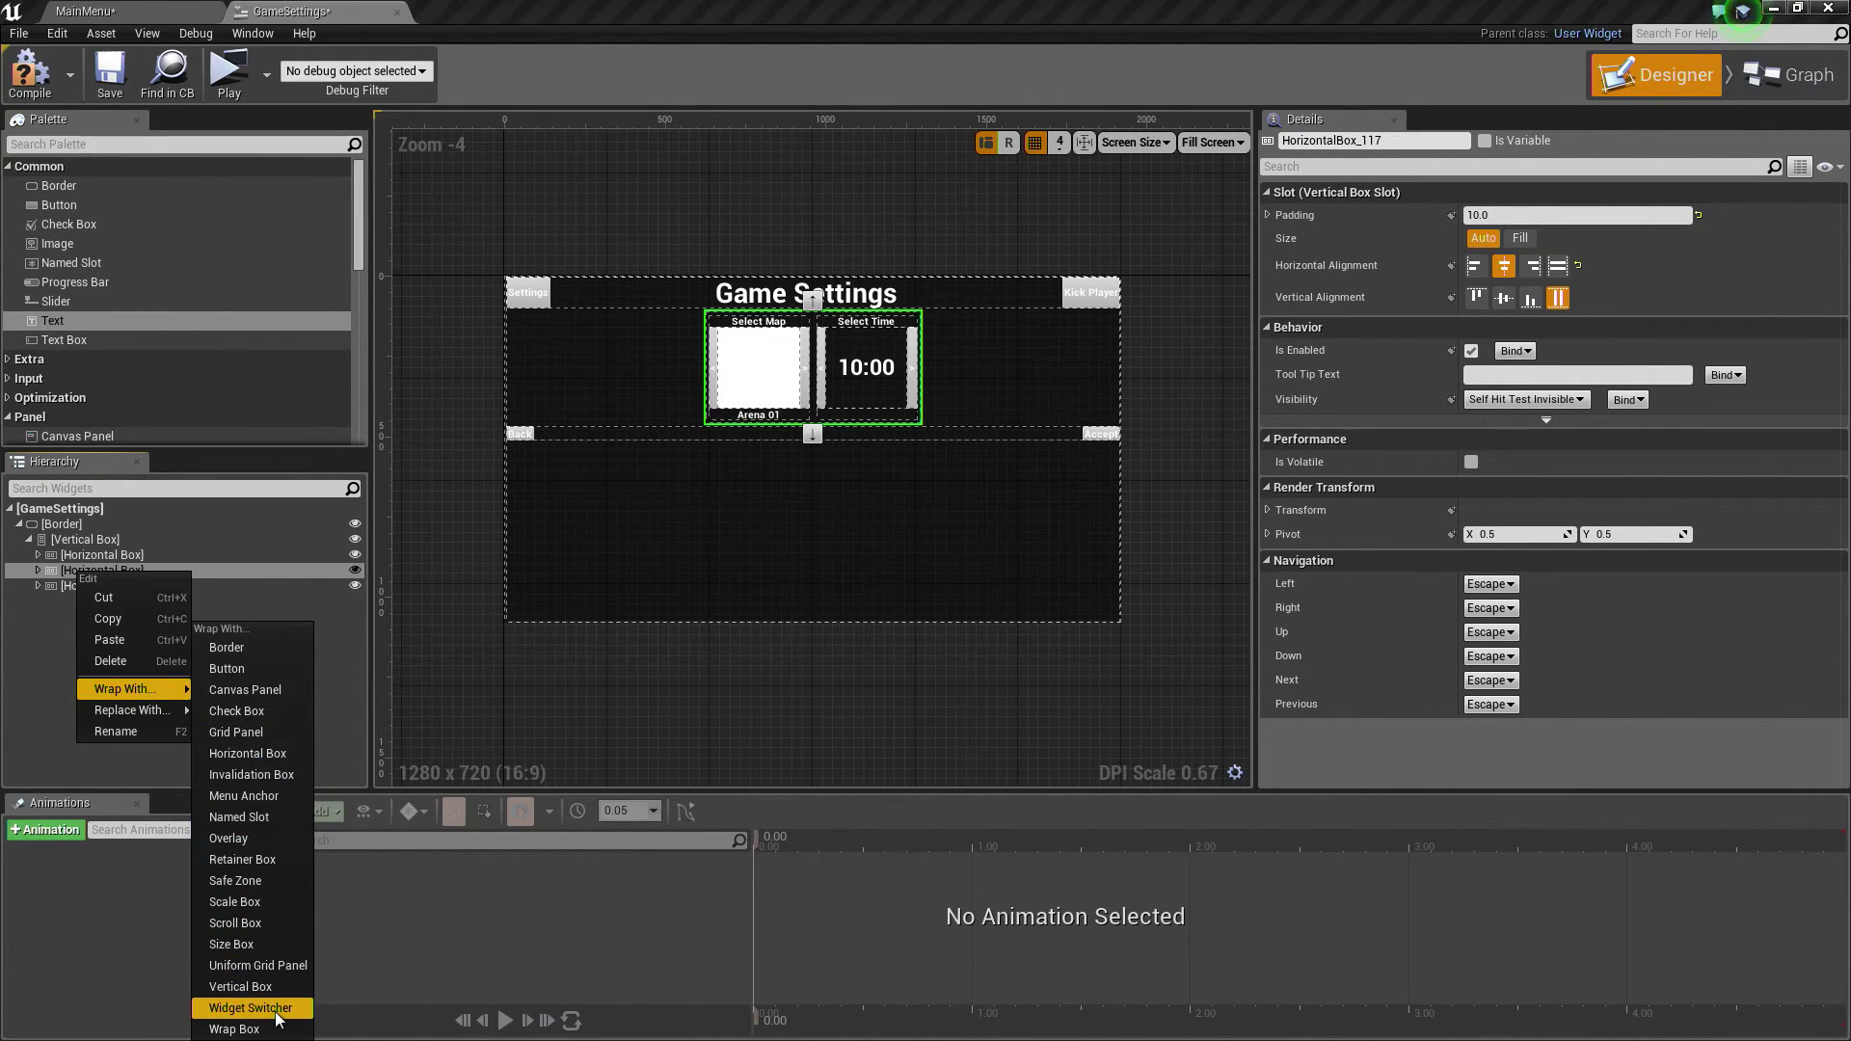
pyautogui.click(277, 1012)
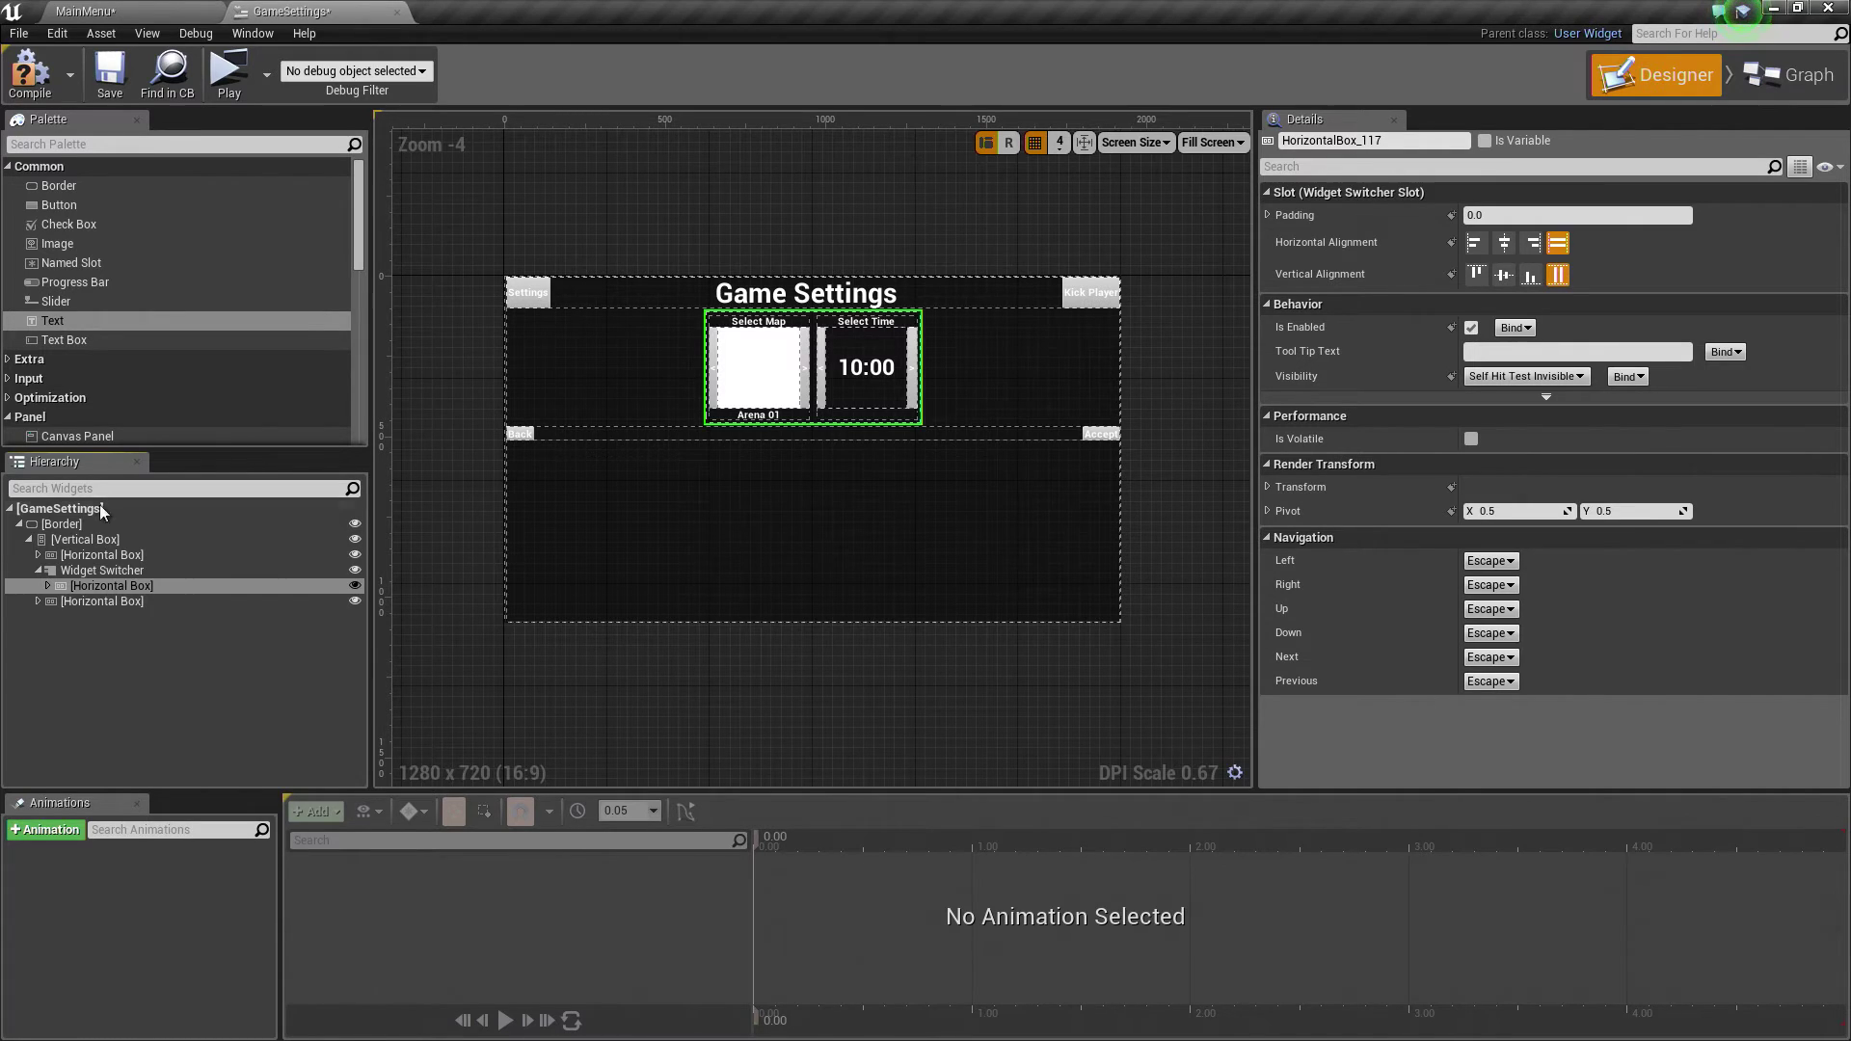
pyautogui.click(89, 571)
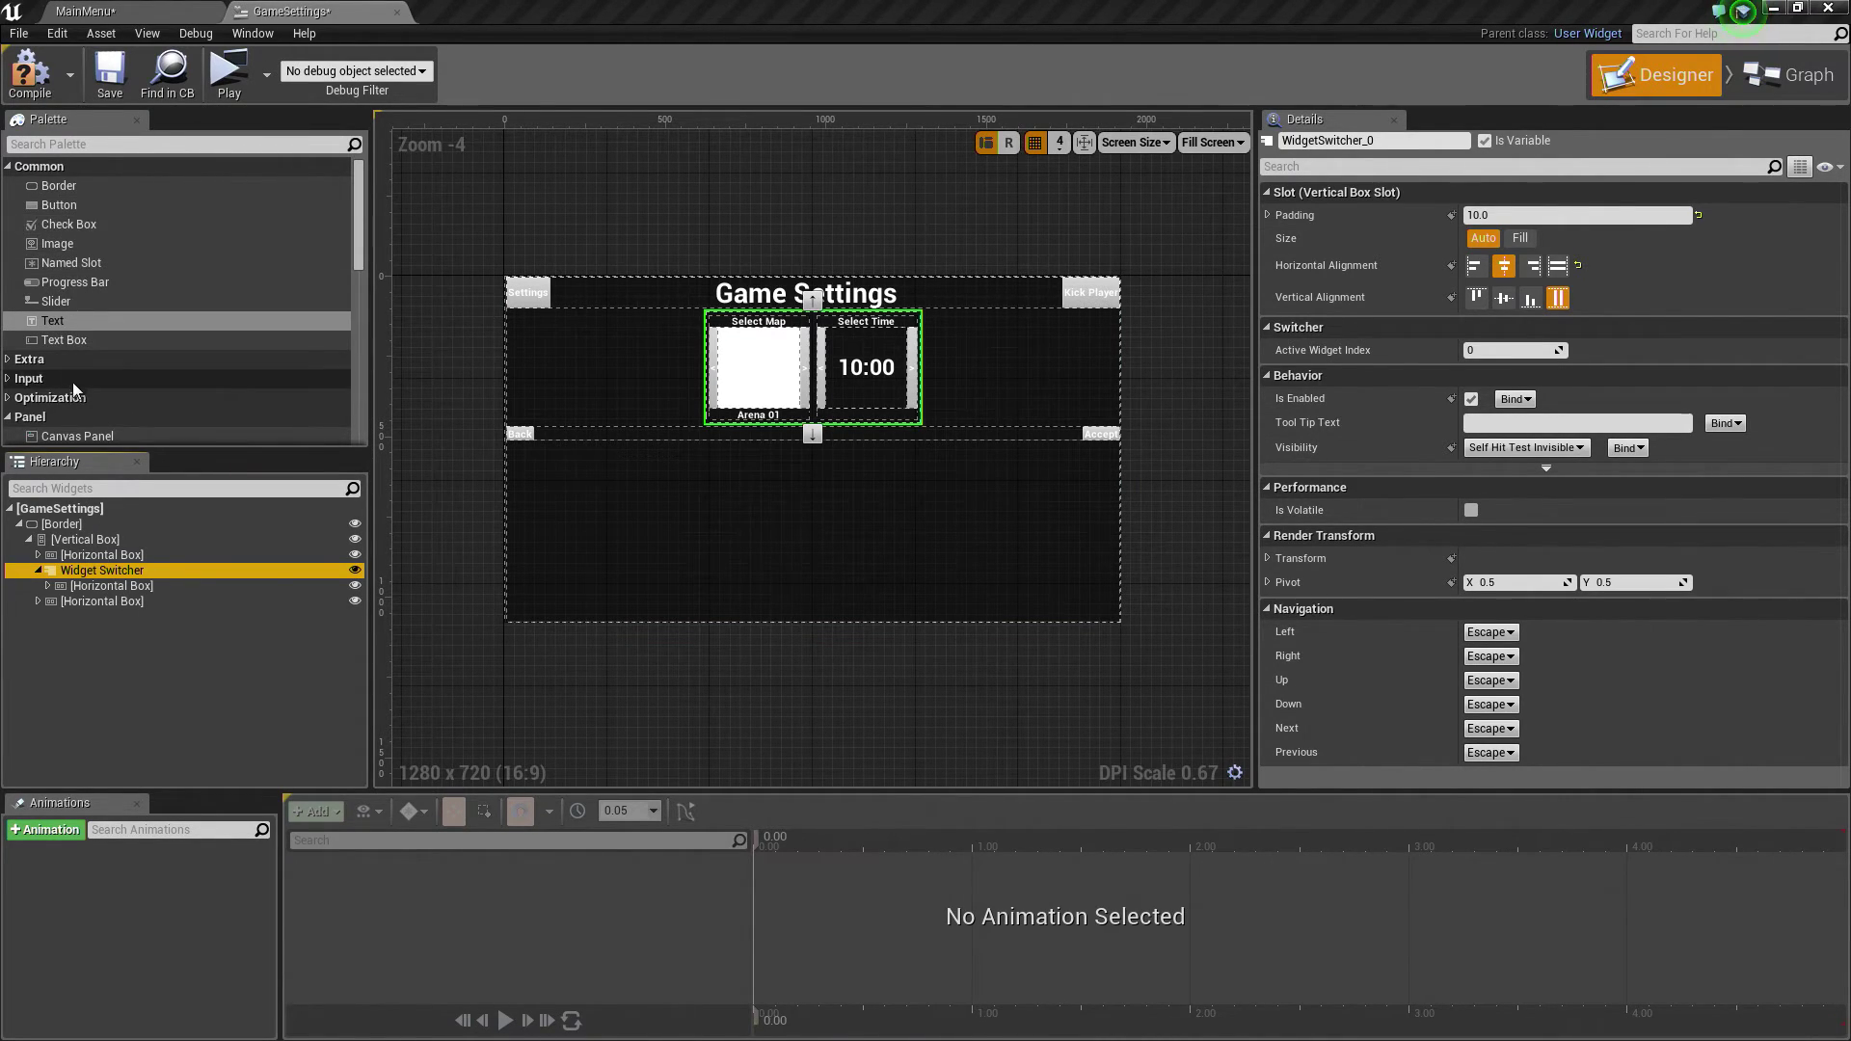
# Step: Drop a Vertical Box from the Palette into the Widget Switcher after the selector row
pyautogui.scroll(-3, 117, 399)
pyautogui.scroll(-4, 100, 378)
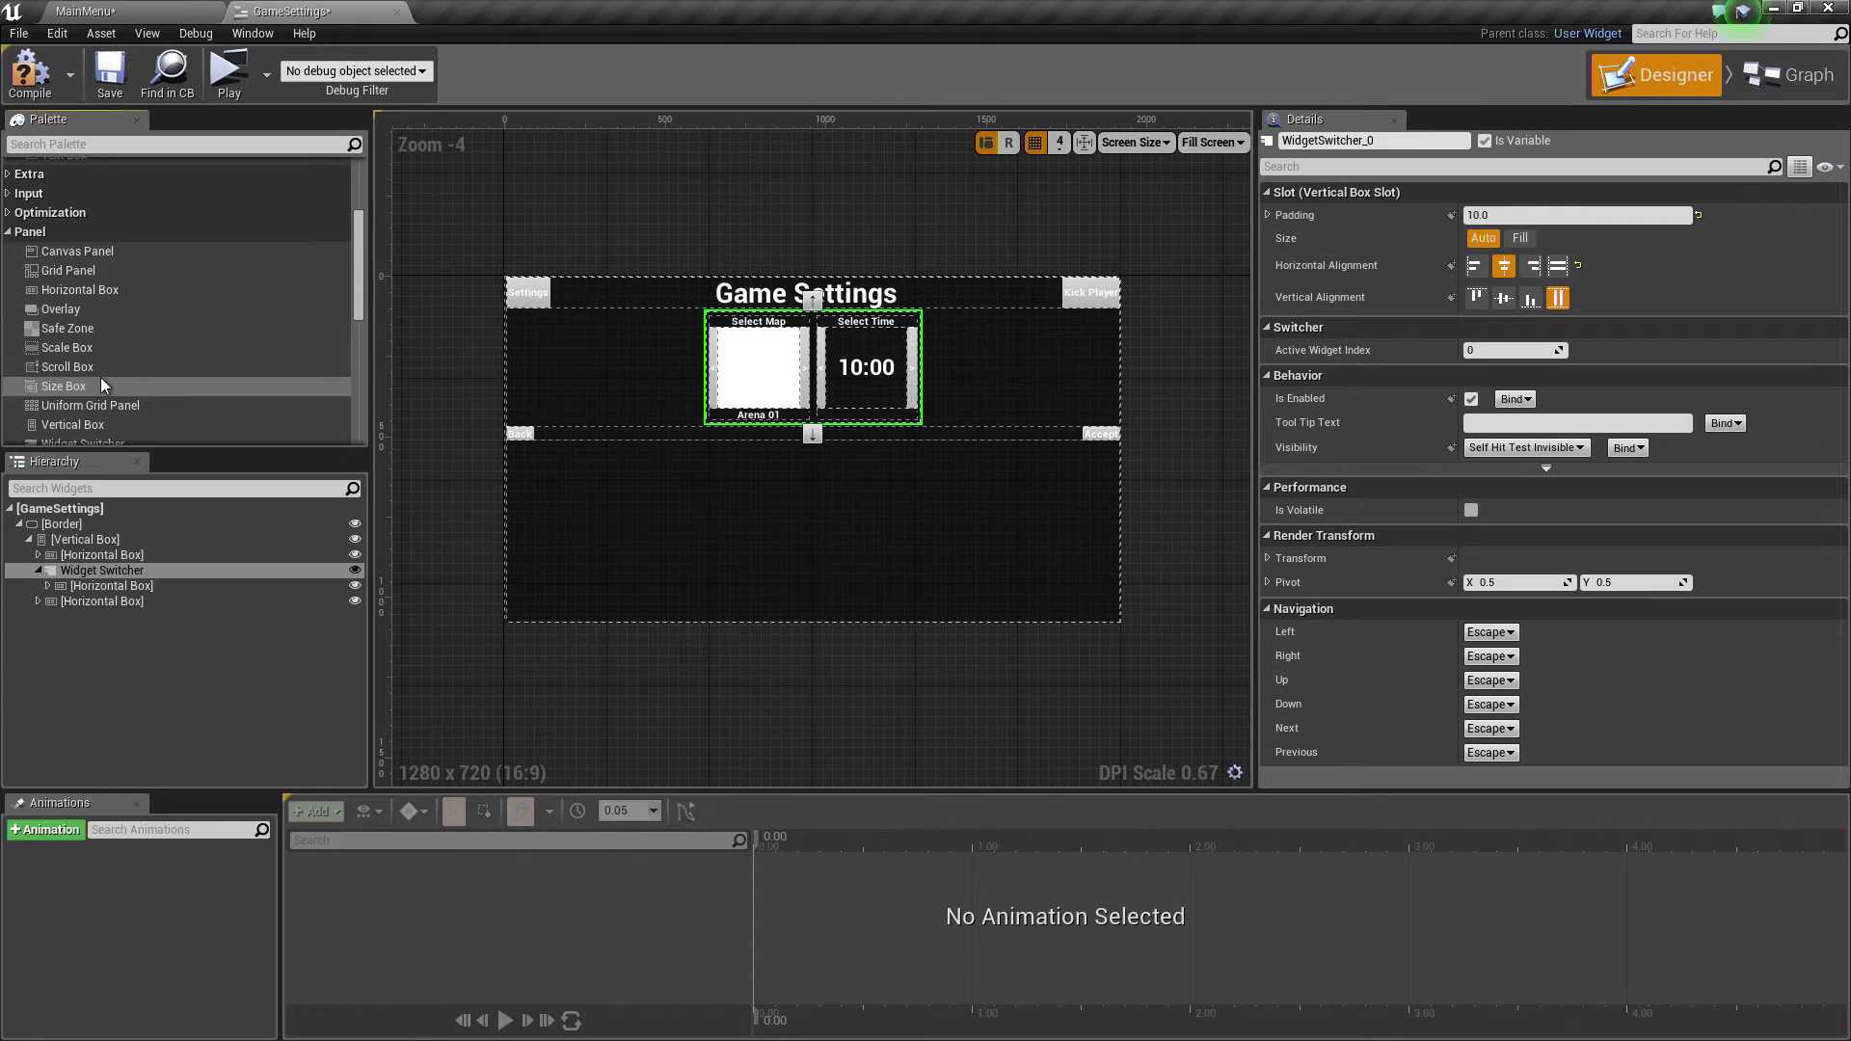
pyautogui.moveTo(59, 334); pyautogui.dragTo(107, 567)
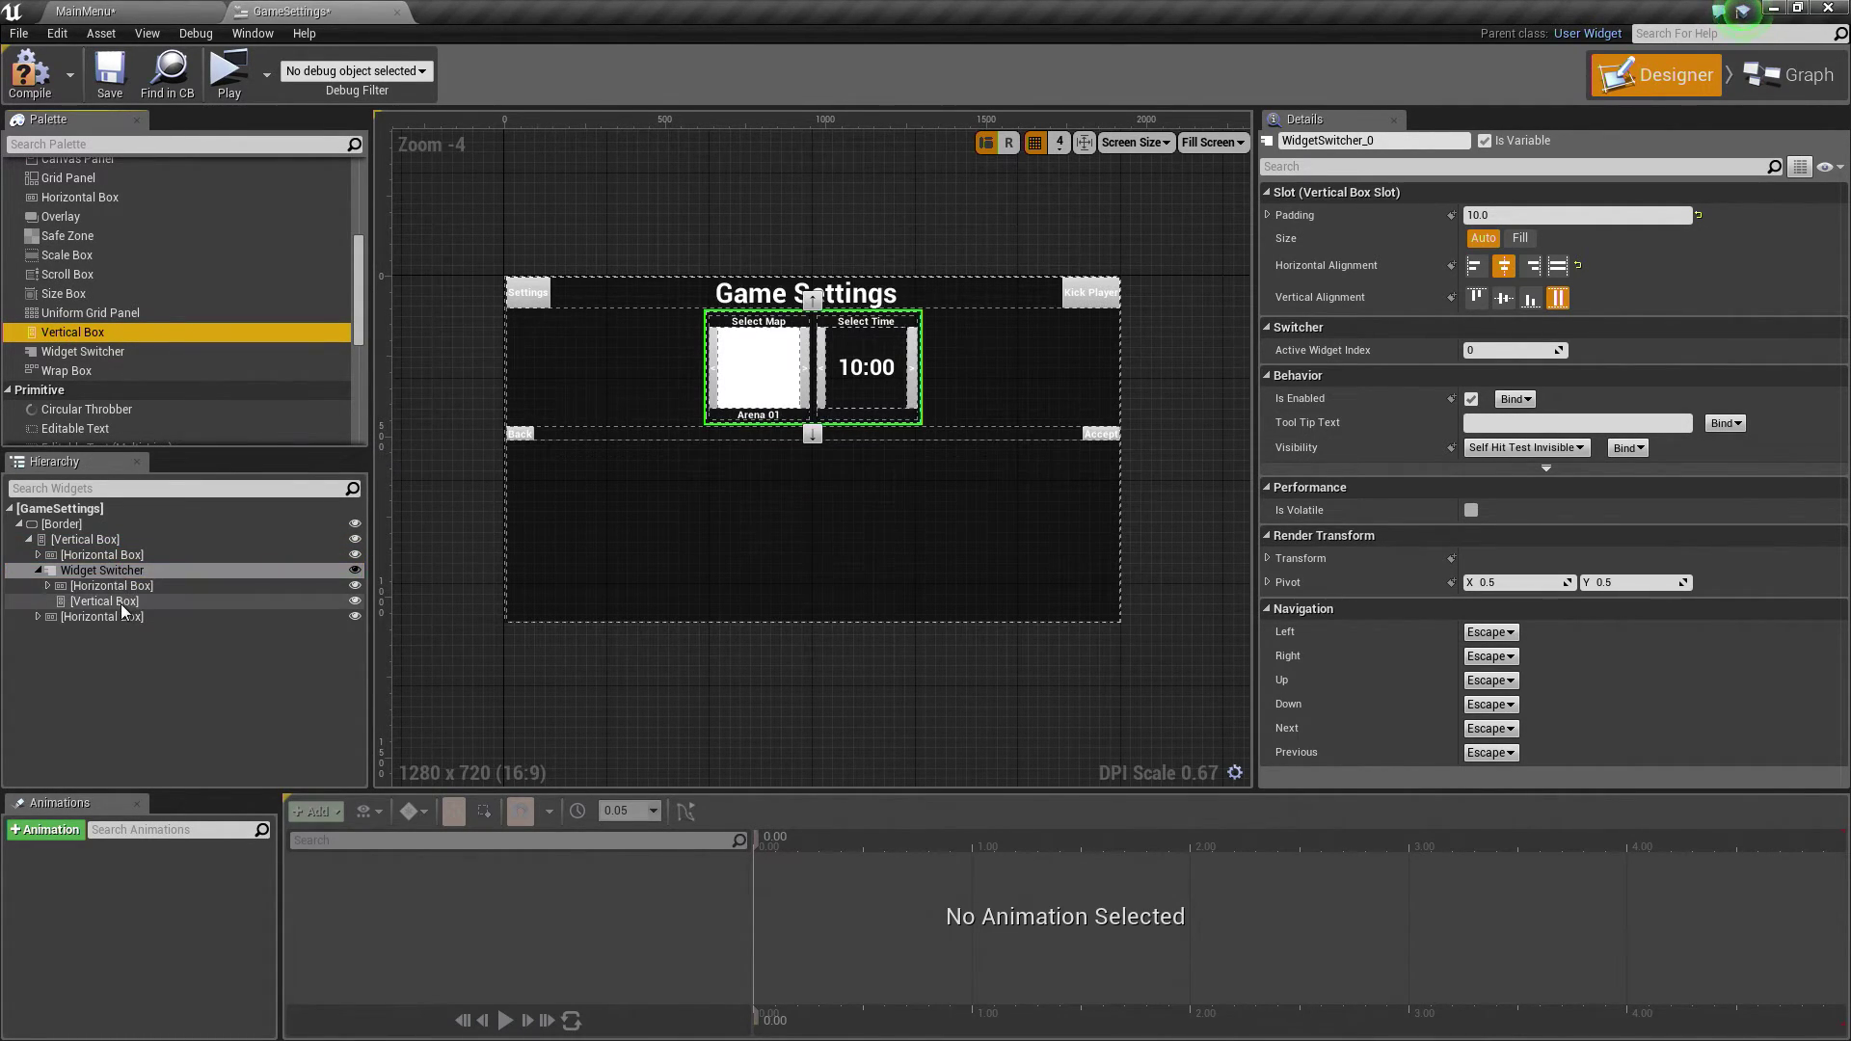
pyautogui.click(123, 606)
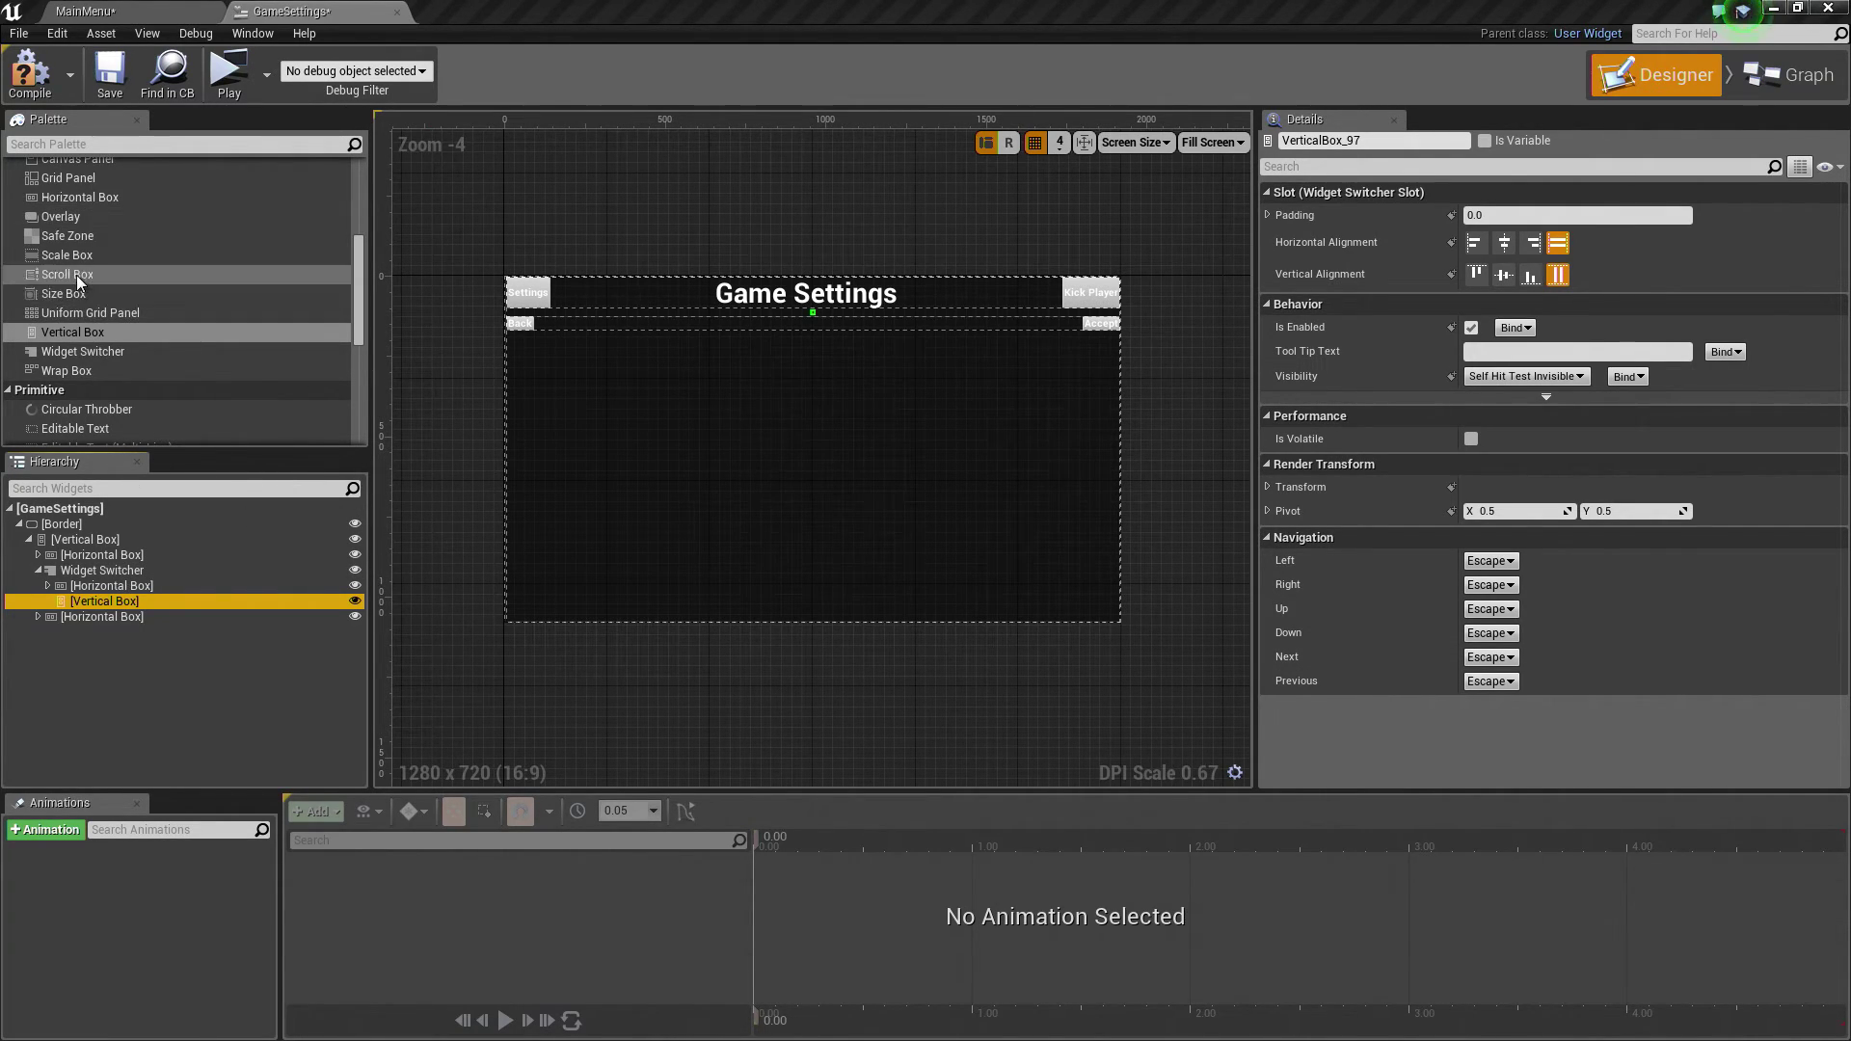
# Step: Add a text block to the new Vertical Box page reading 'Select the Player to Kick :'
pyautogui.scroll(5, 141, 308)
pyautogui.scroll(1, 126, 300)
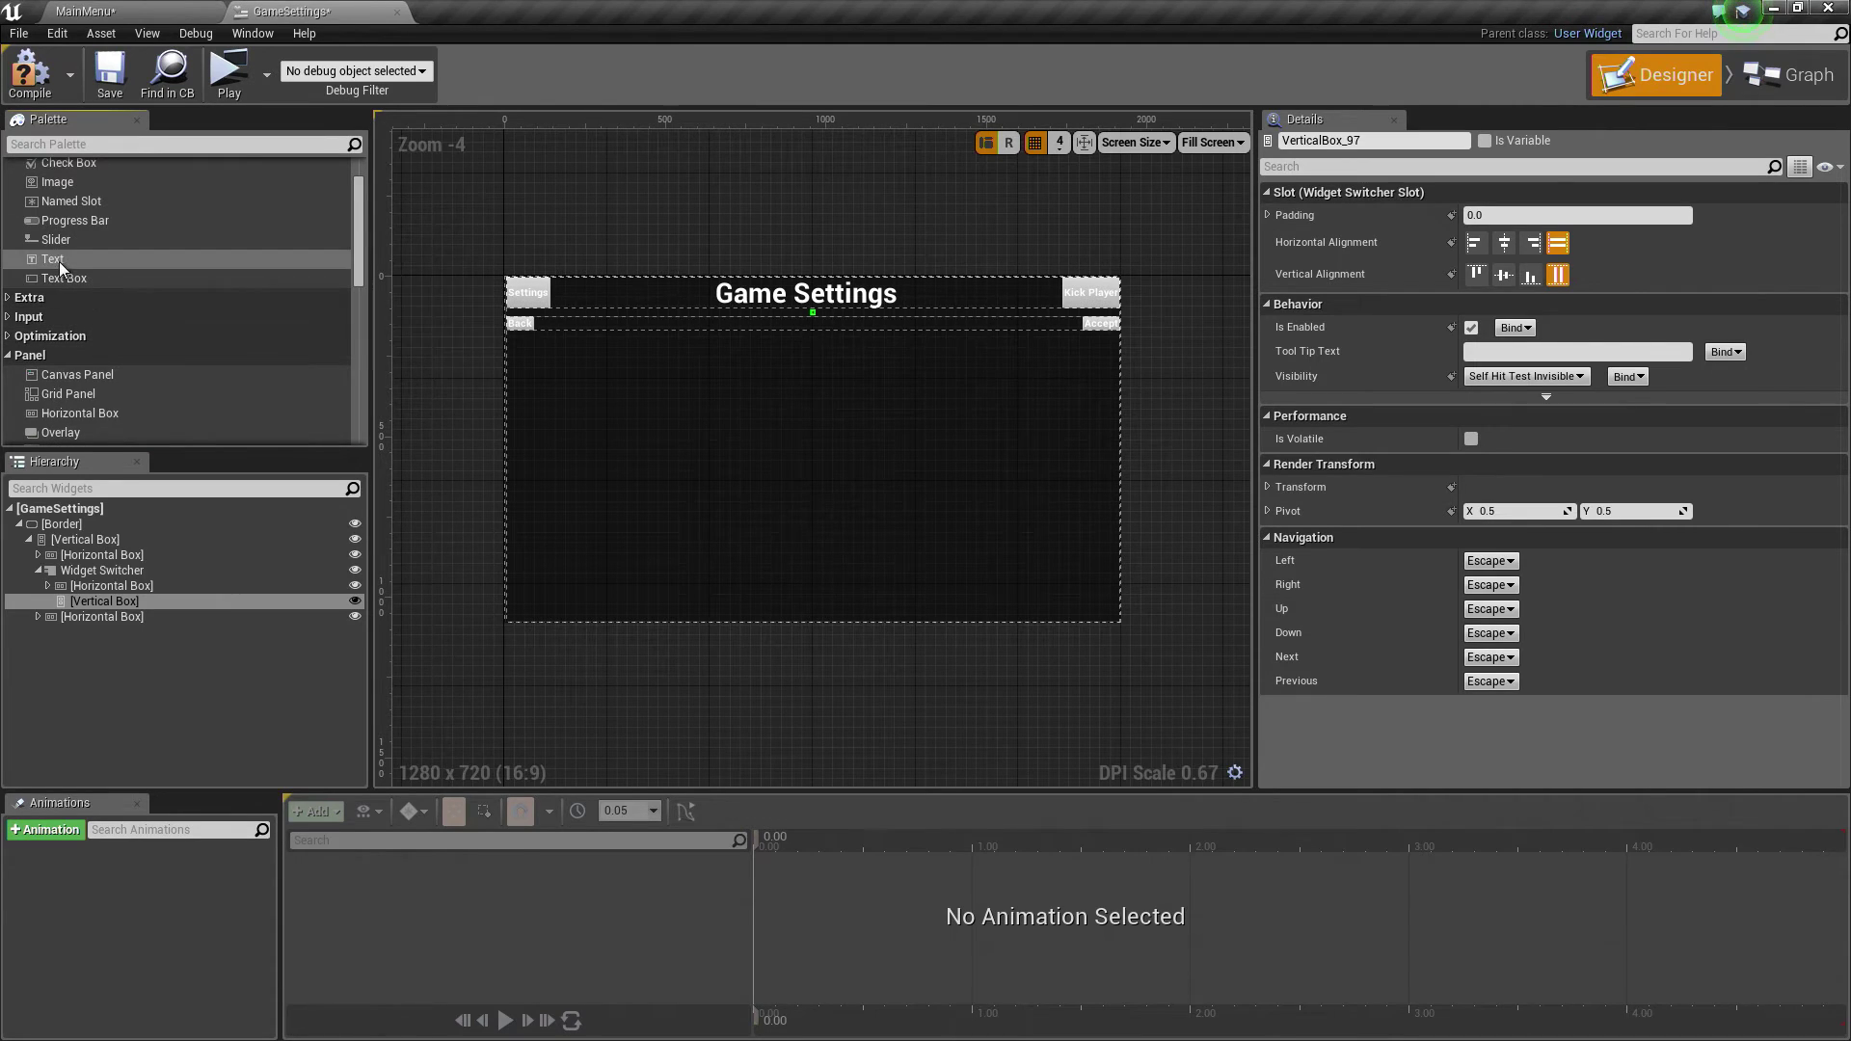
pyautogui.moveTo(59, 260); pyautogui.dragTo(120, 600)
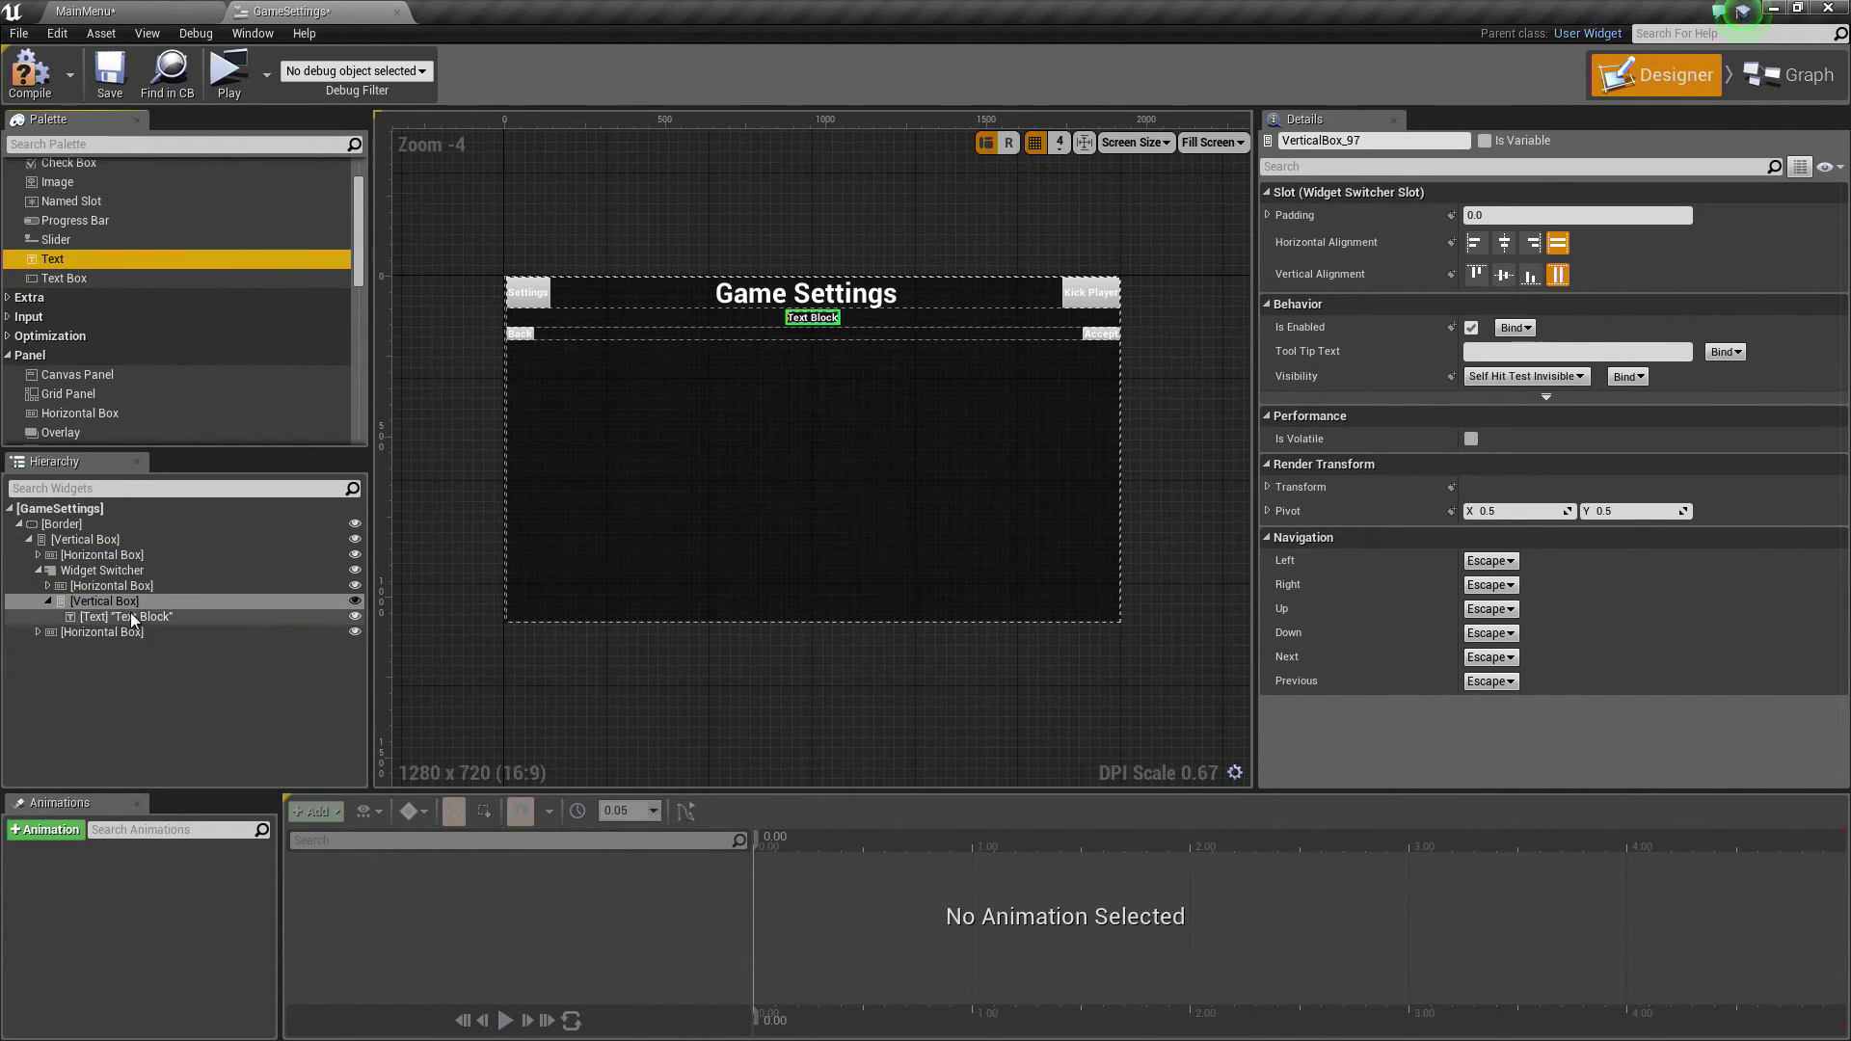
pyautogui.click(1490, 349)
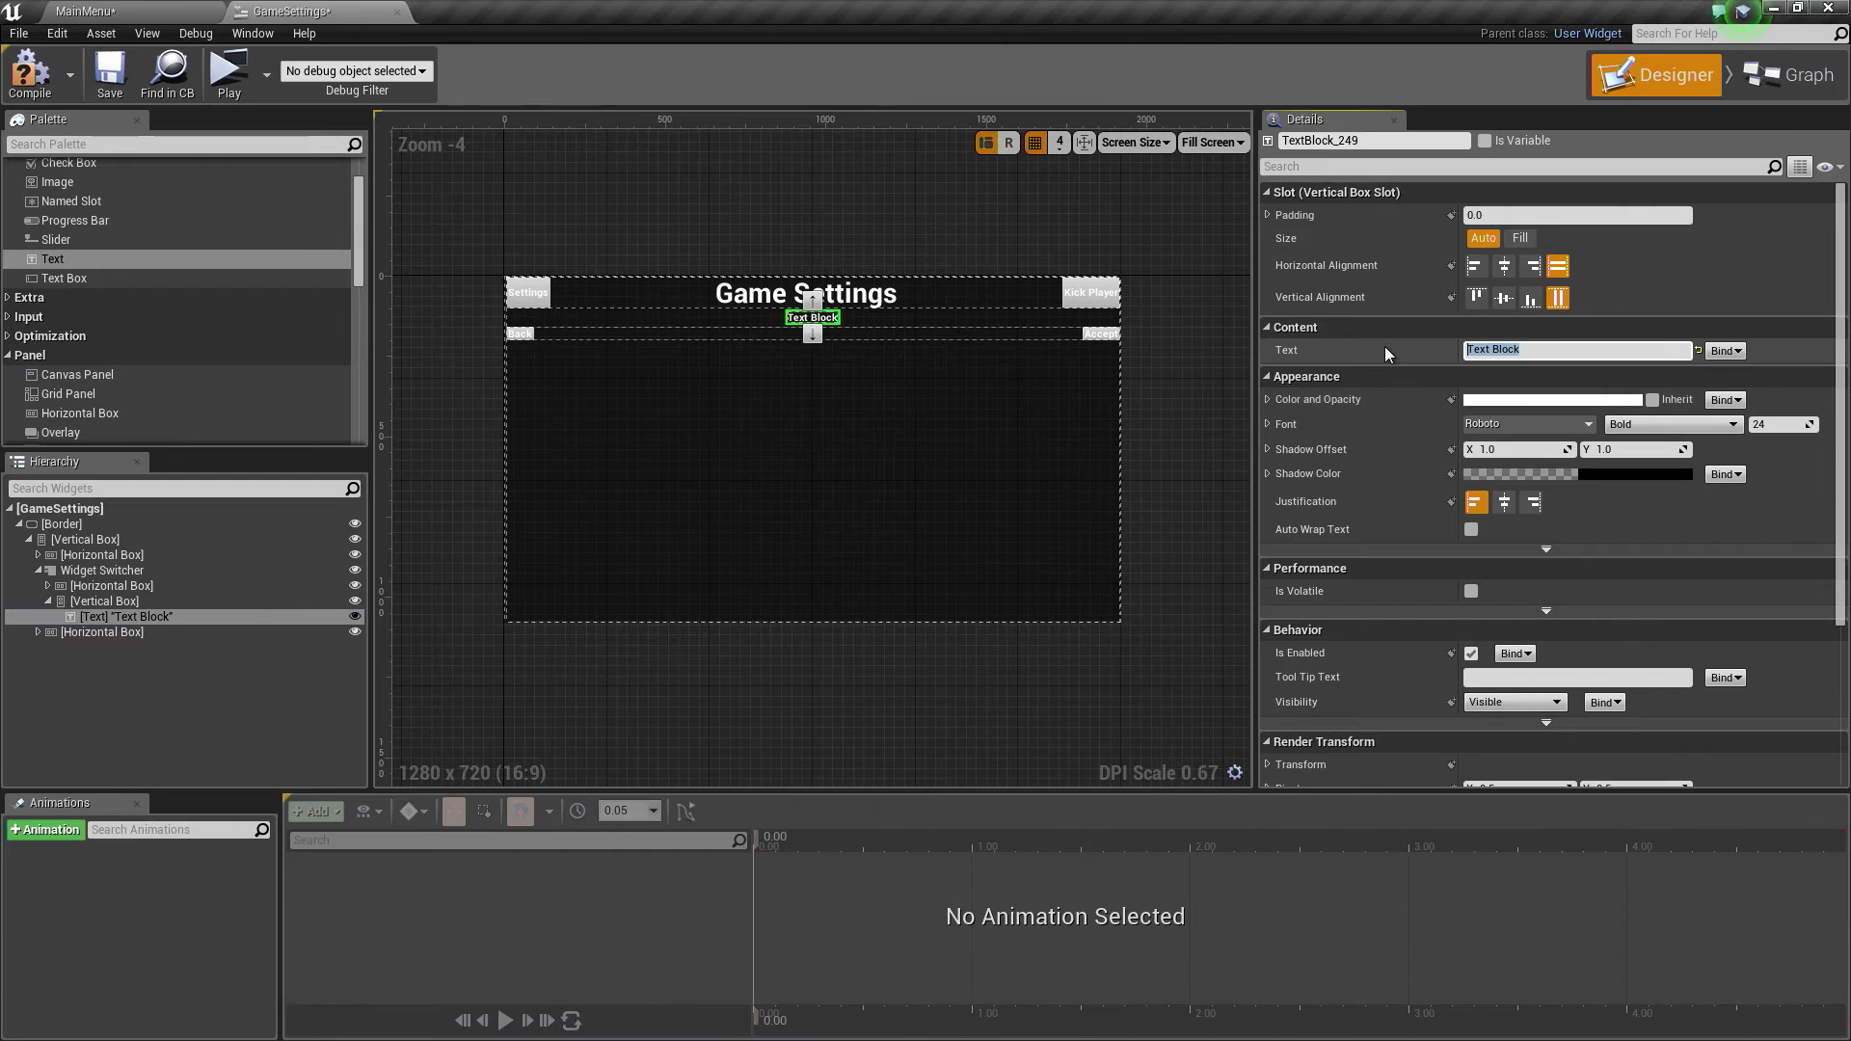
pyautogui.write('Select the play')
pyautogui.press('BackSpace')
pyautogui.press('BackSpace')
pyautogui.write('Player to Kick :')
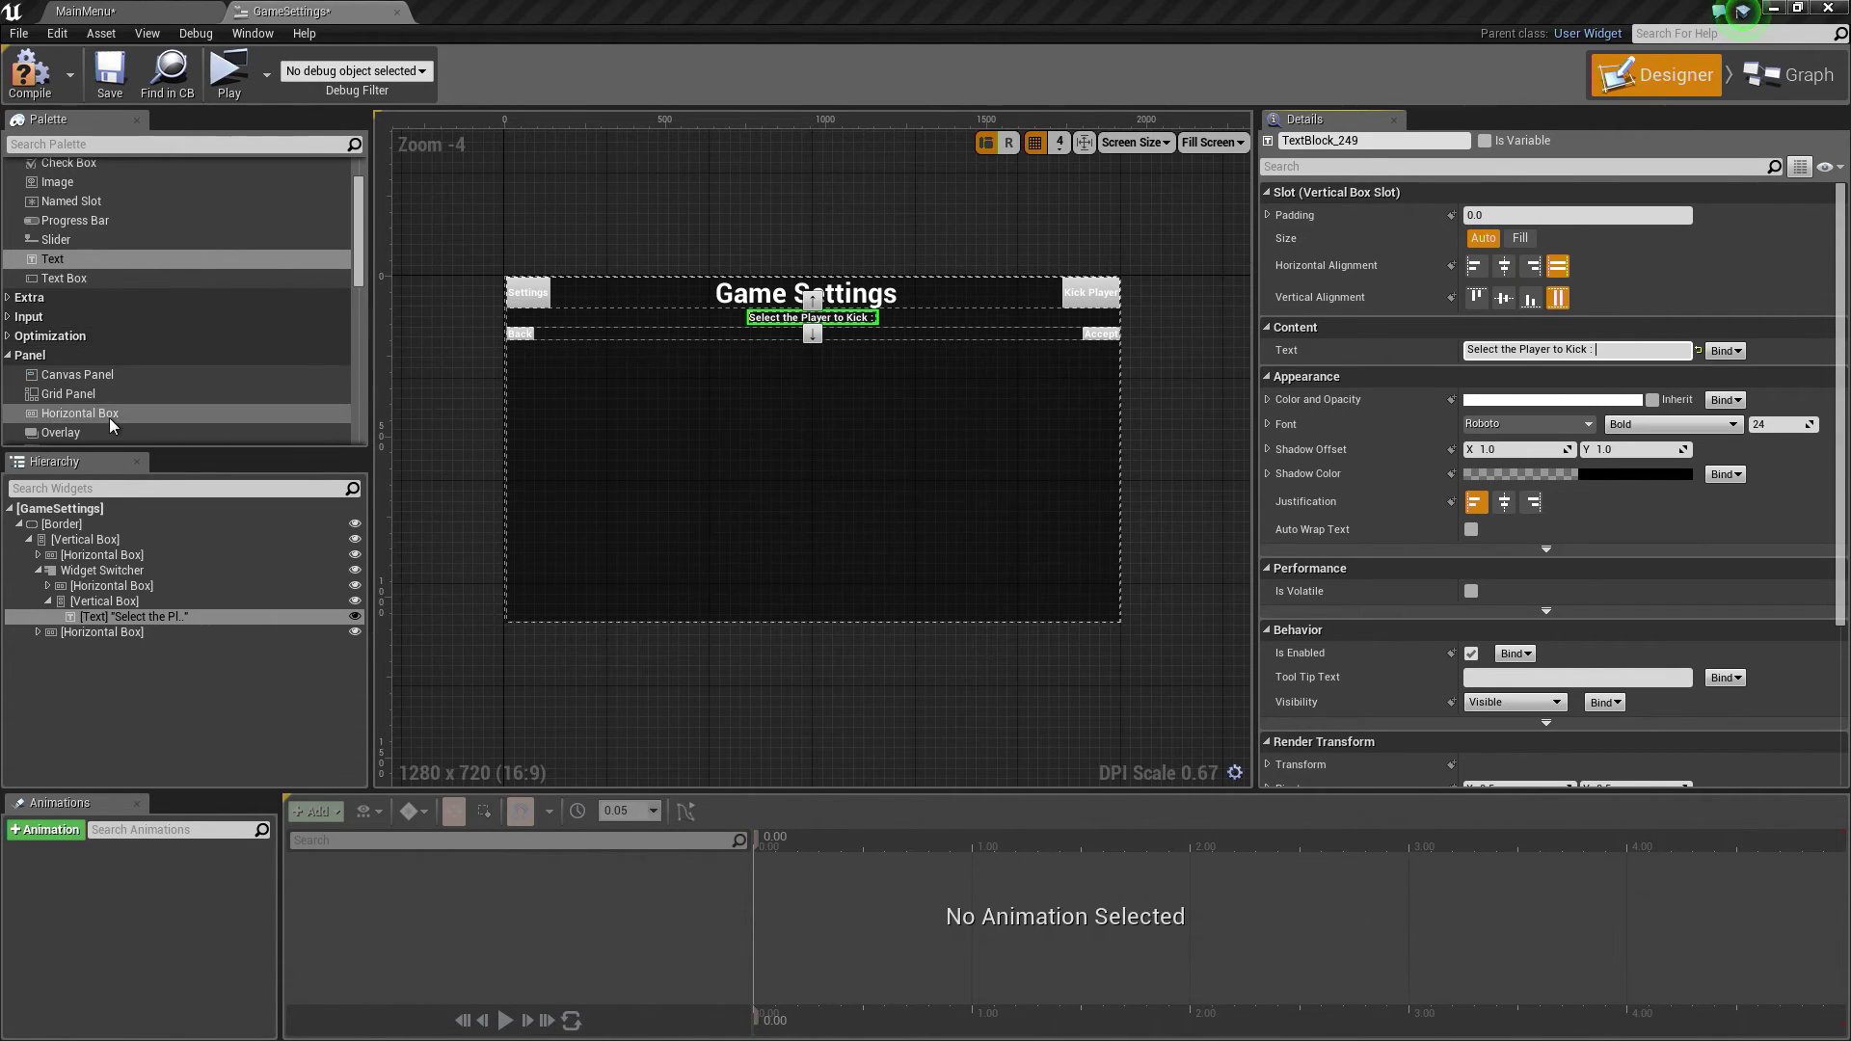
# Step: Add a Scroll Box to the kick-player Vertical Box, below the 'Select the Player to Kick :' text
pyautogui.scroll(2, 110, 405)
pyautogui.scroll(-5, 91, 295)
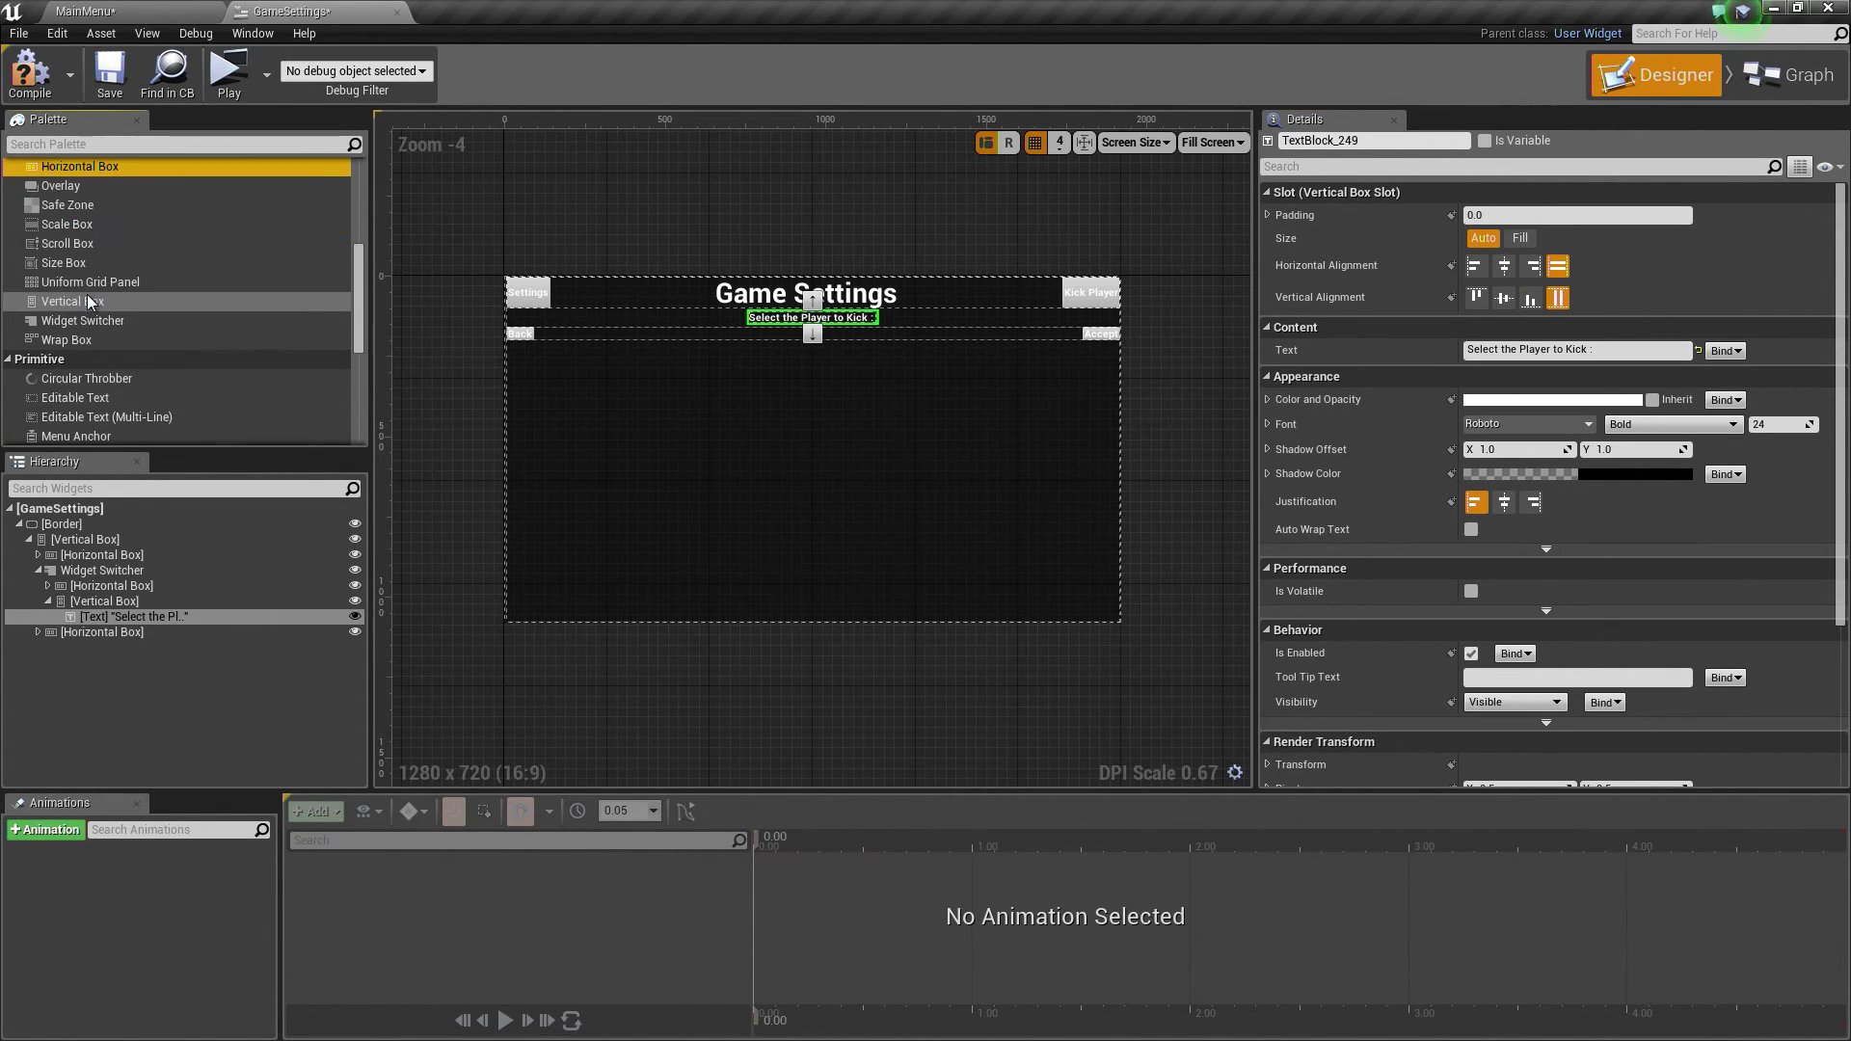
pyautogui.click(67, 245)
pyautogui.moveTo(56, 246); pyautogui.dragTo(108, 599)
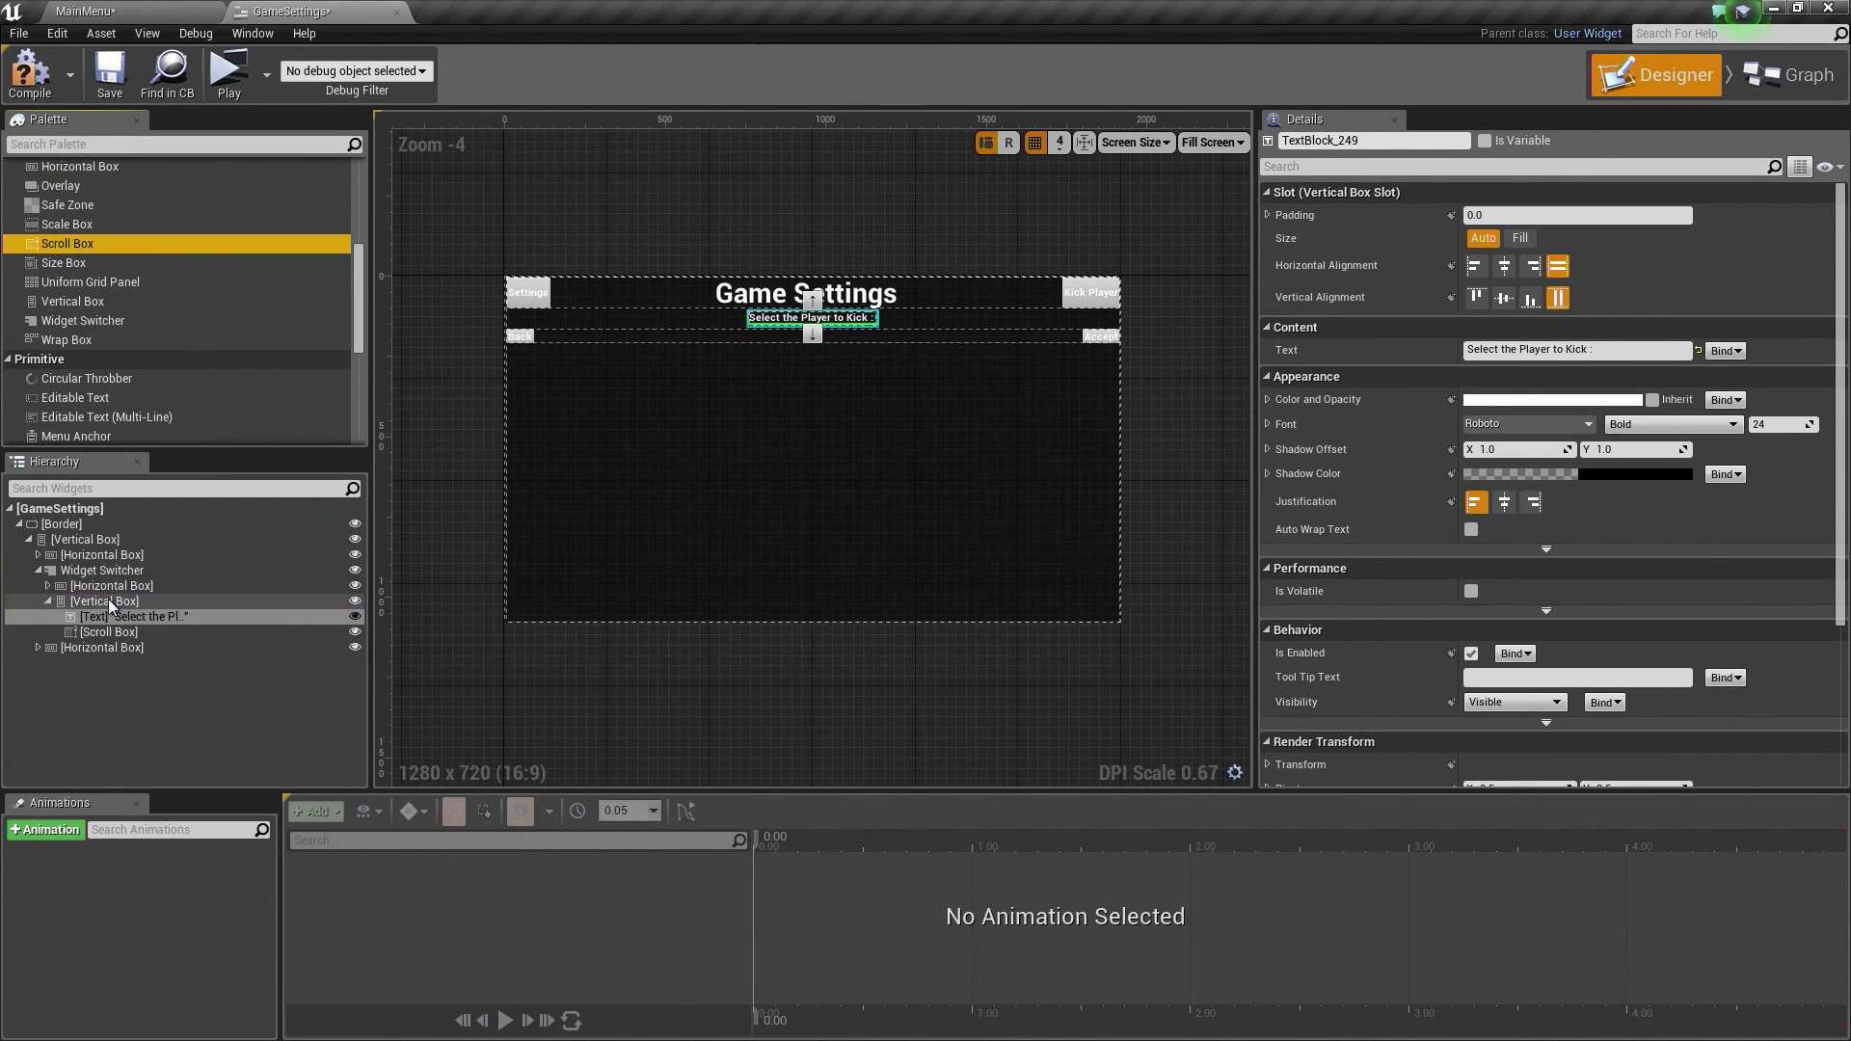
pyautogui.click(106, 633)
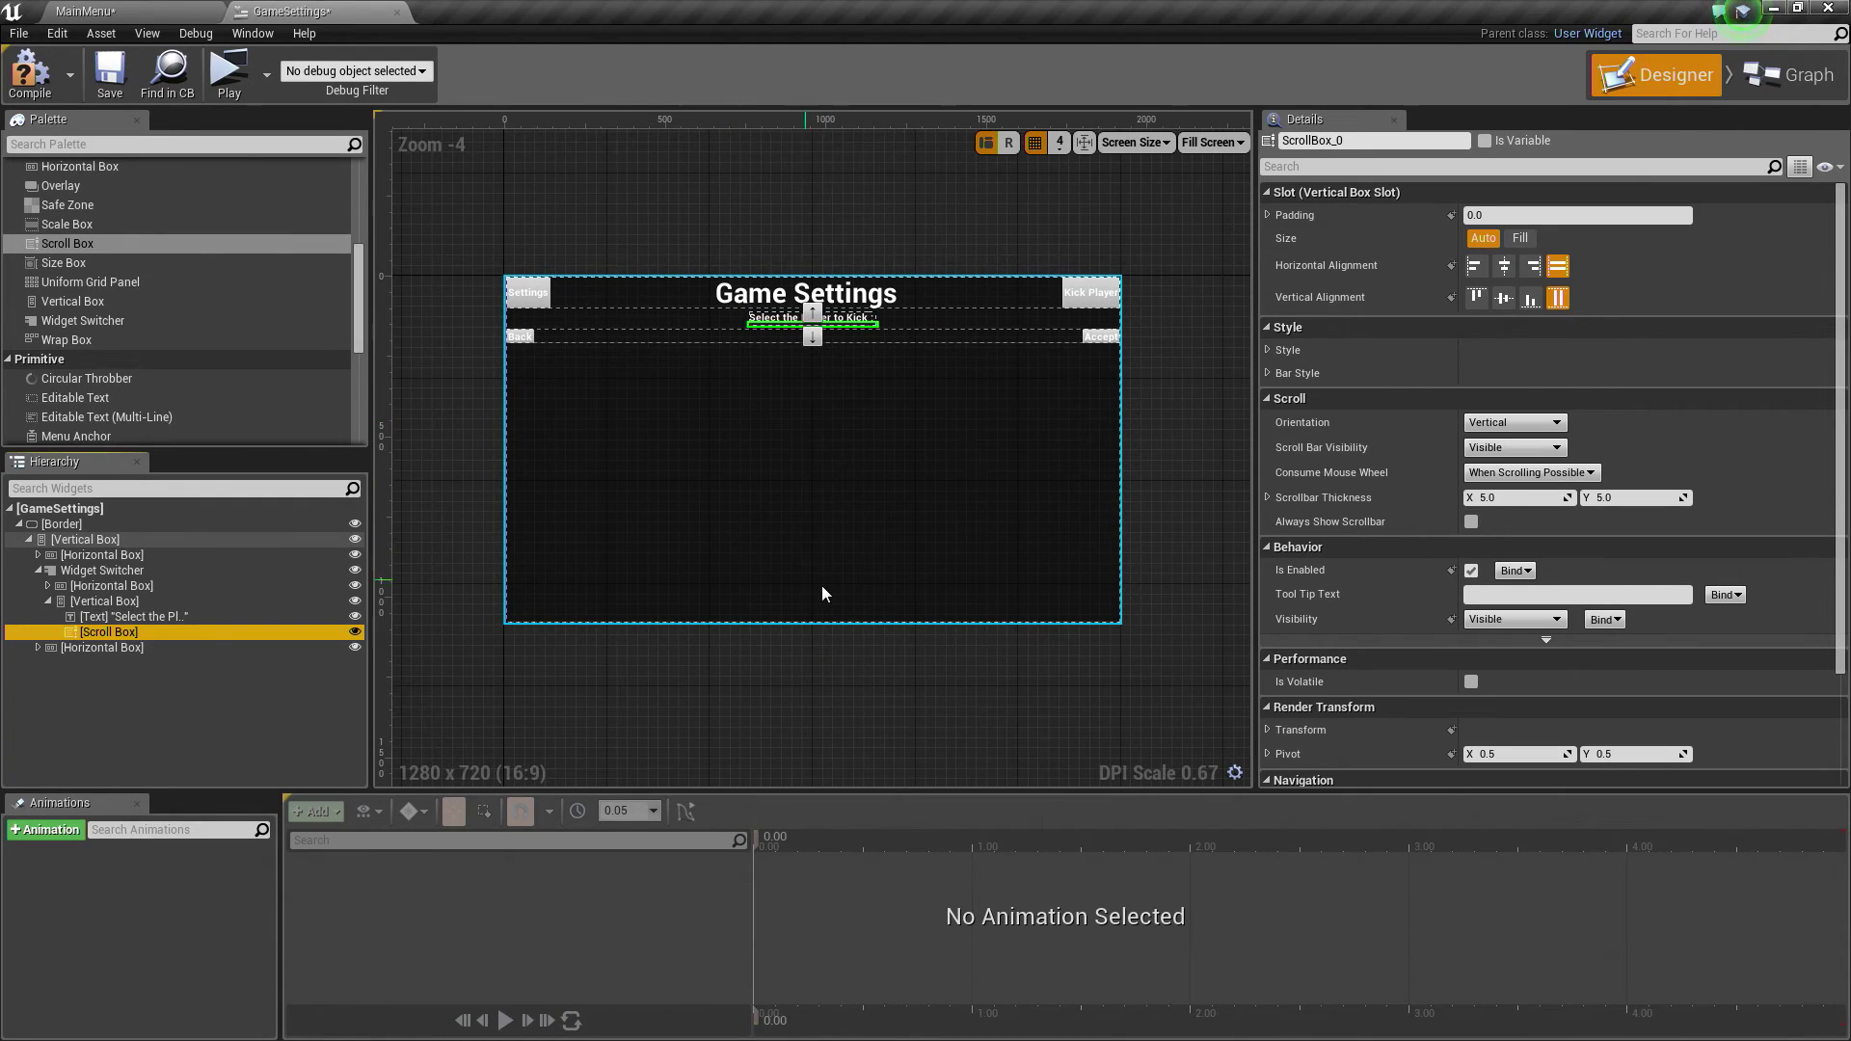
# Step: Set the Widget Switcher to Fill, centre the Horizontal Box both ways, and collapse the Vertical Box
pyautogui.click(87, 570)
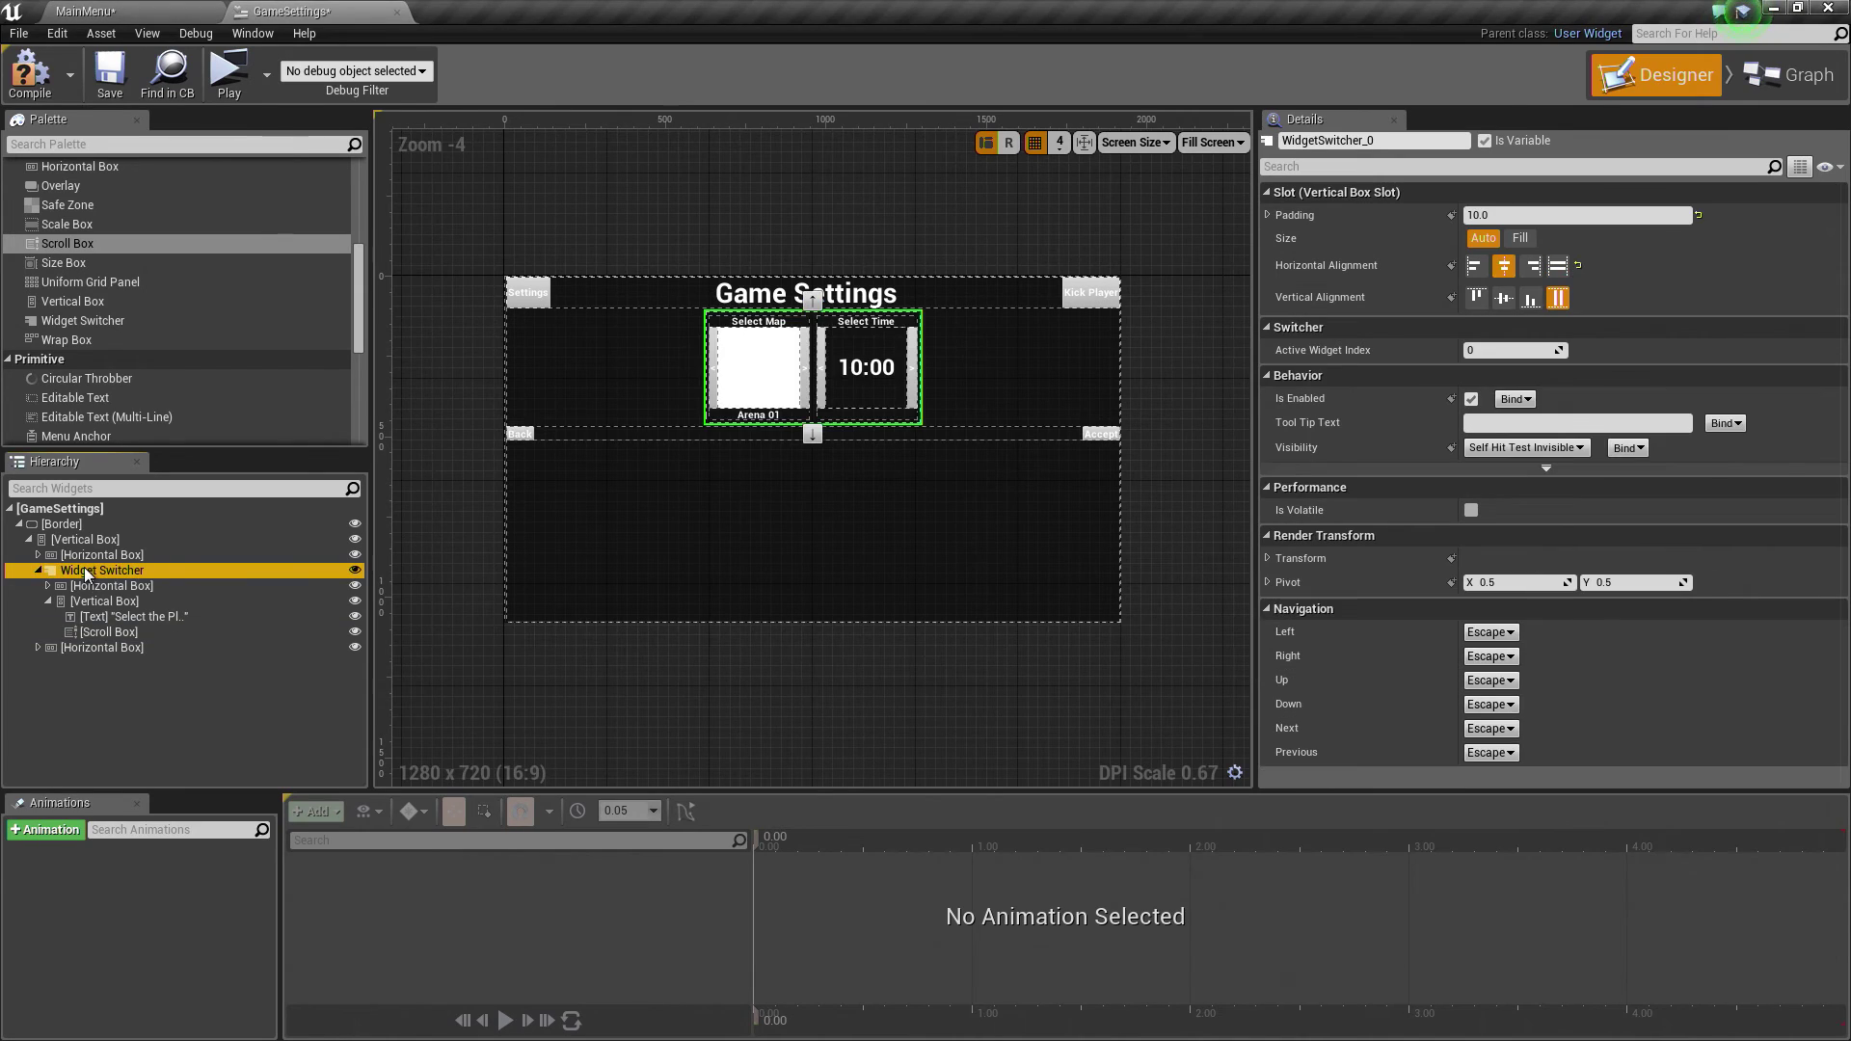
pyautogui.click(1520, 239)
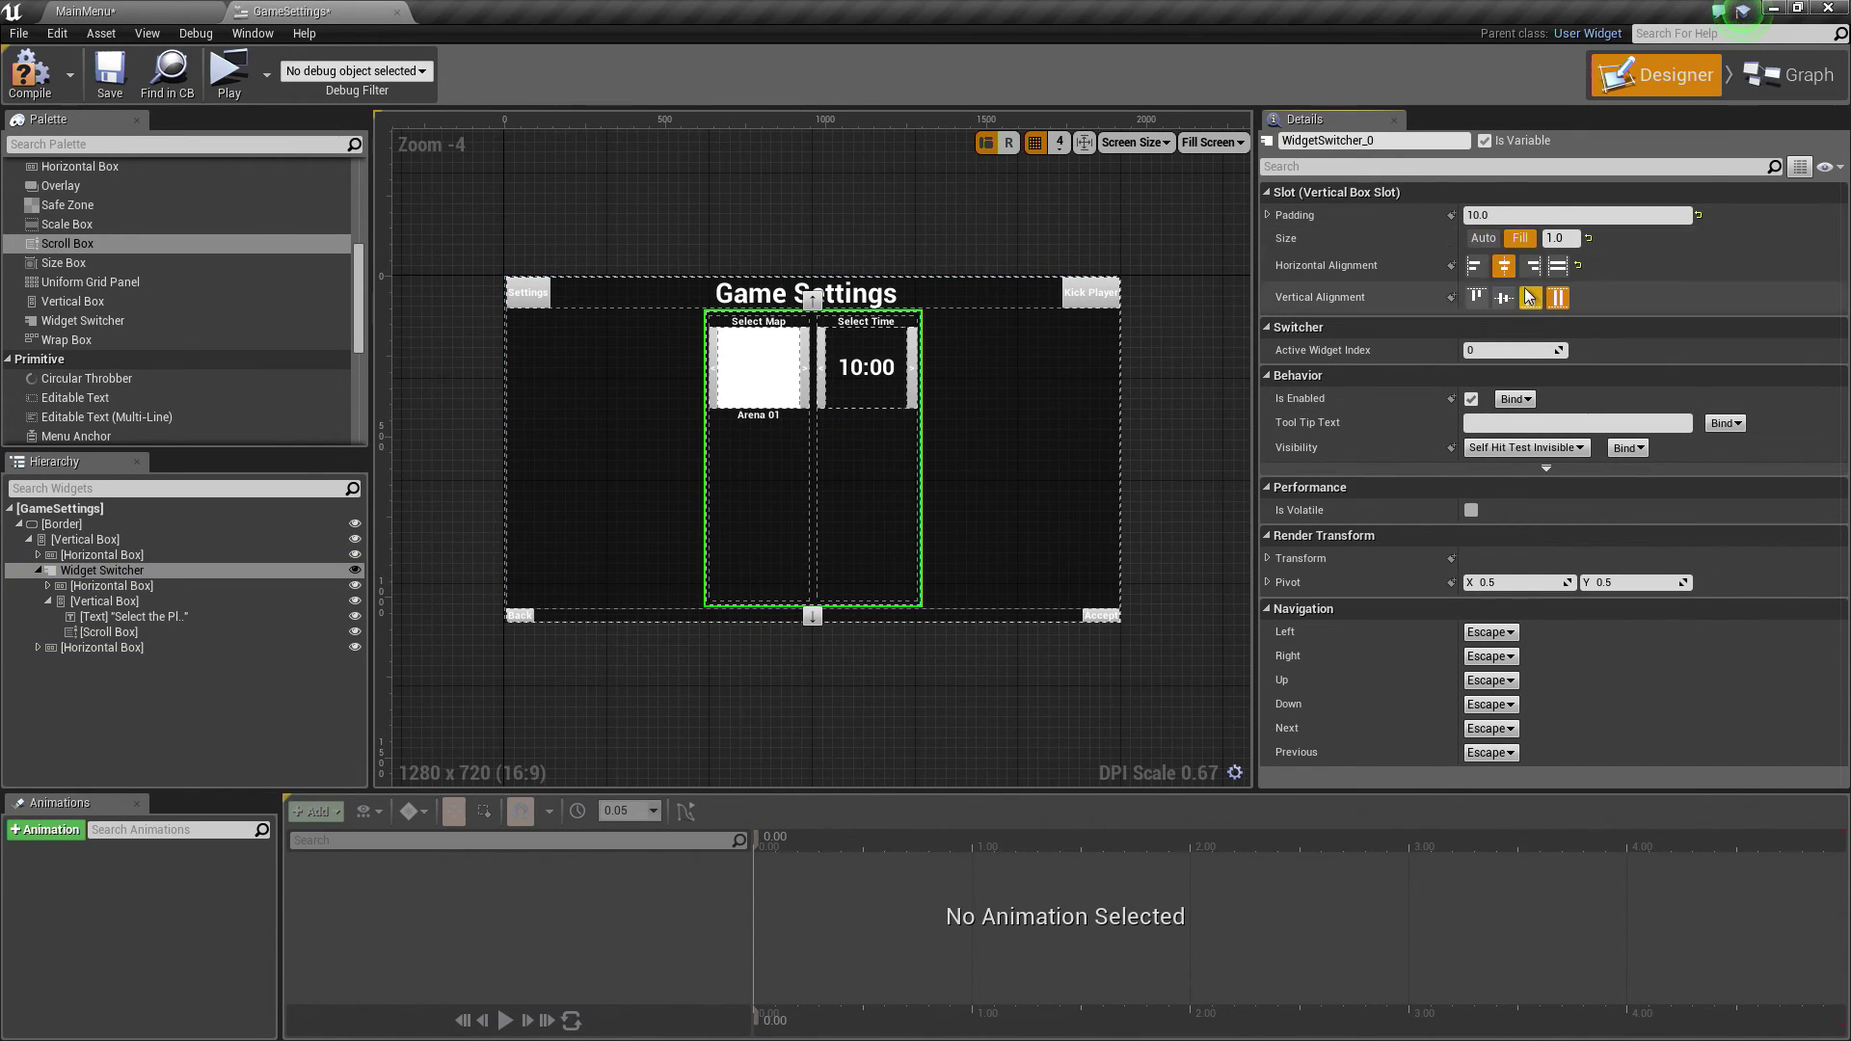
pyautogui.click(133, 586)
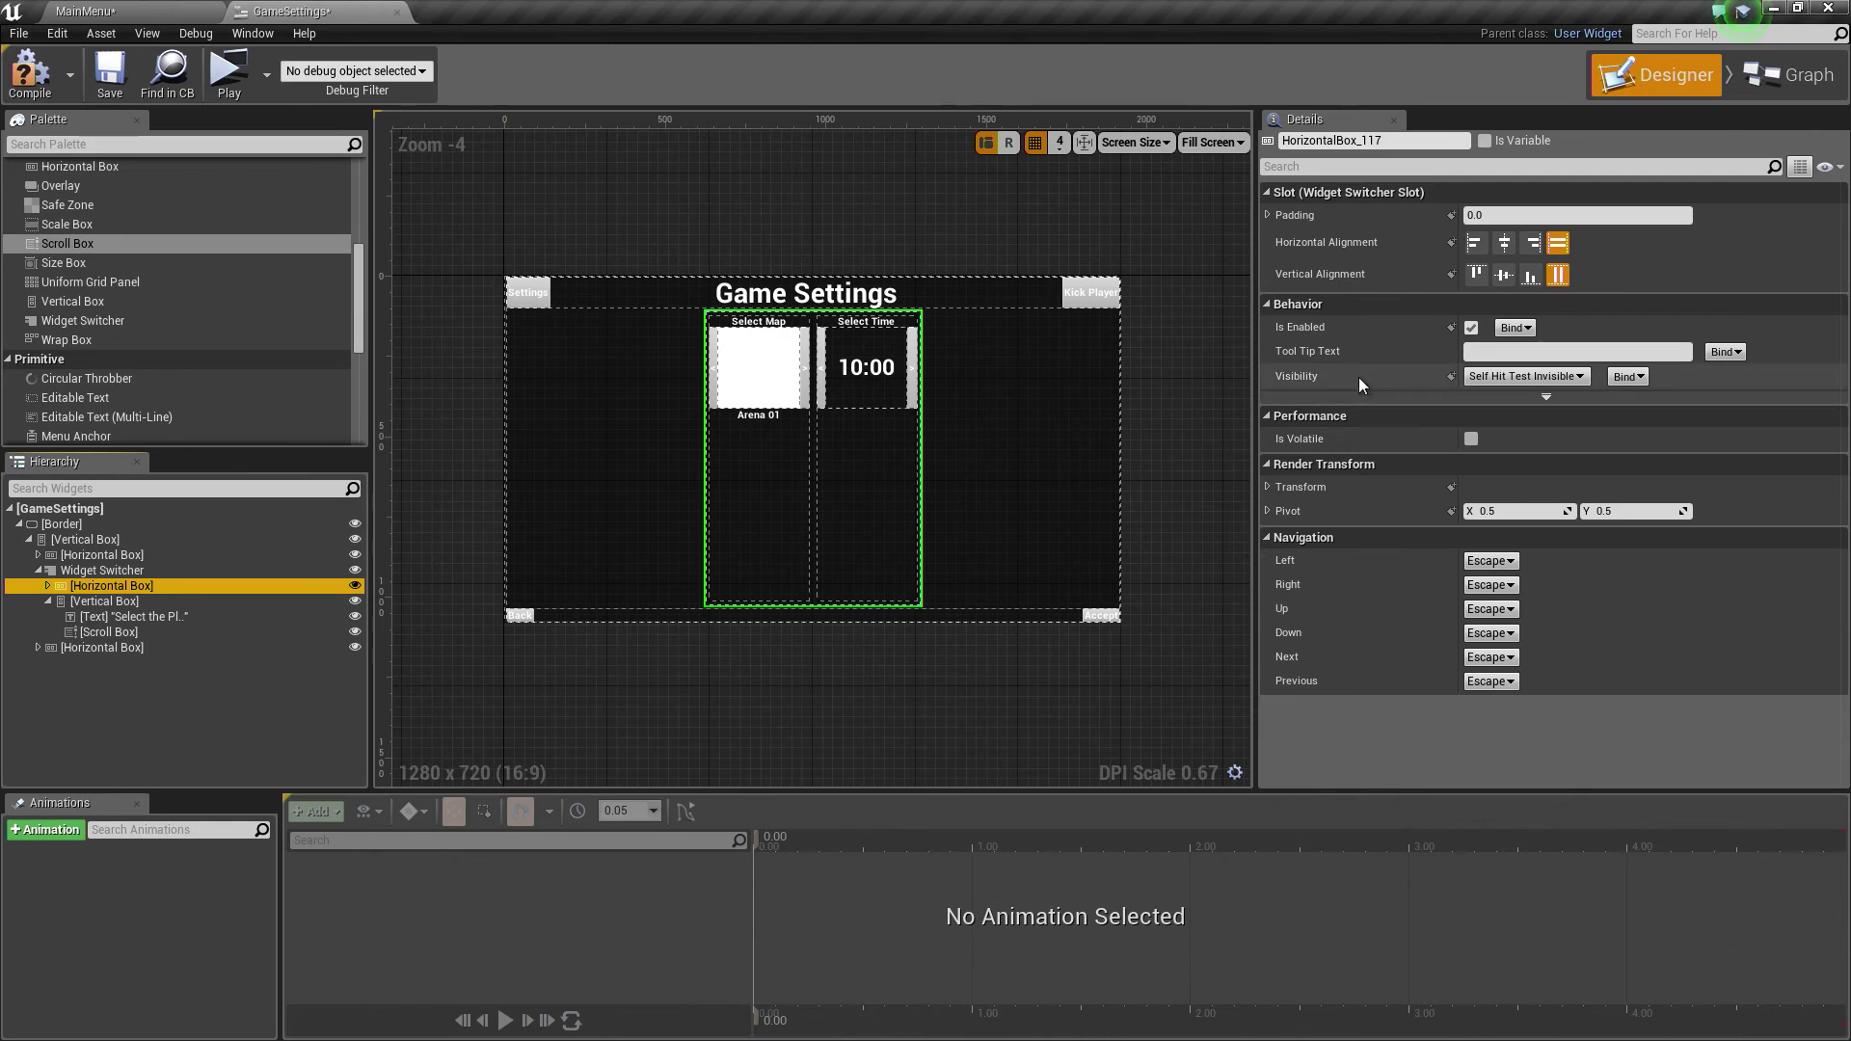
pyautogui.click(1504, 242)
pyautogui.click(1505, 275)
pyautogui.click(1505, 275)
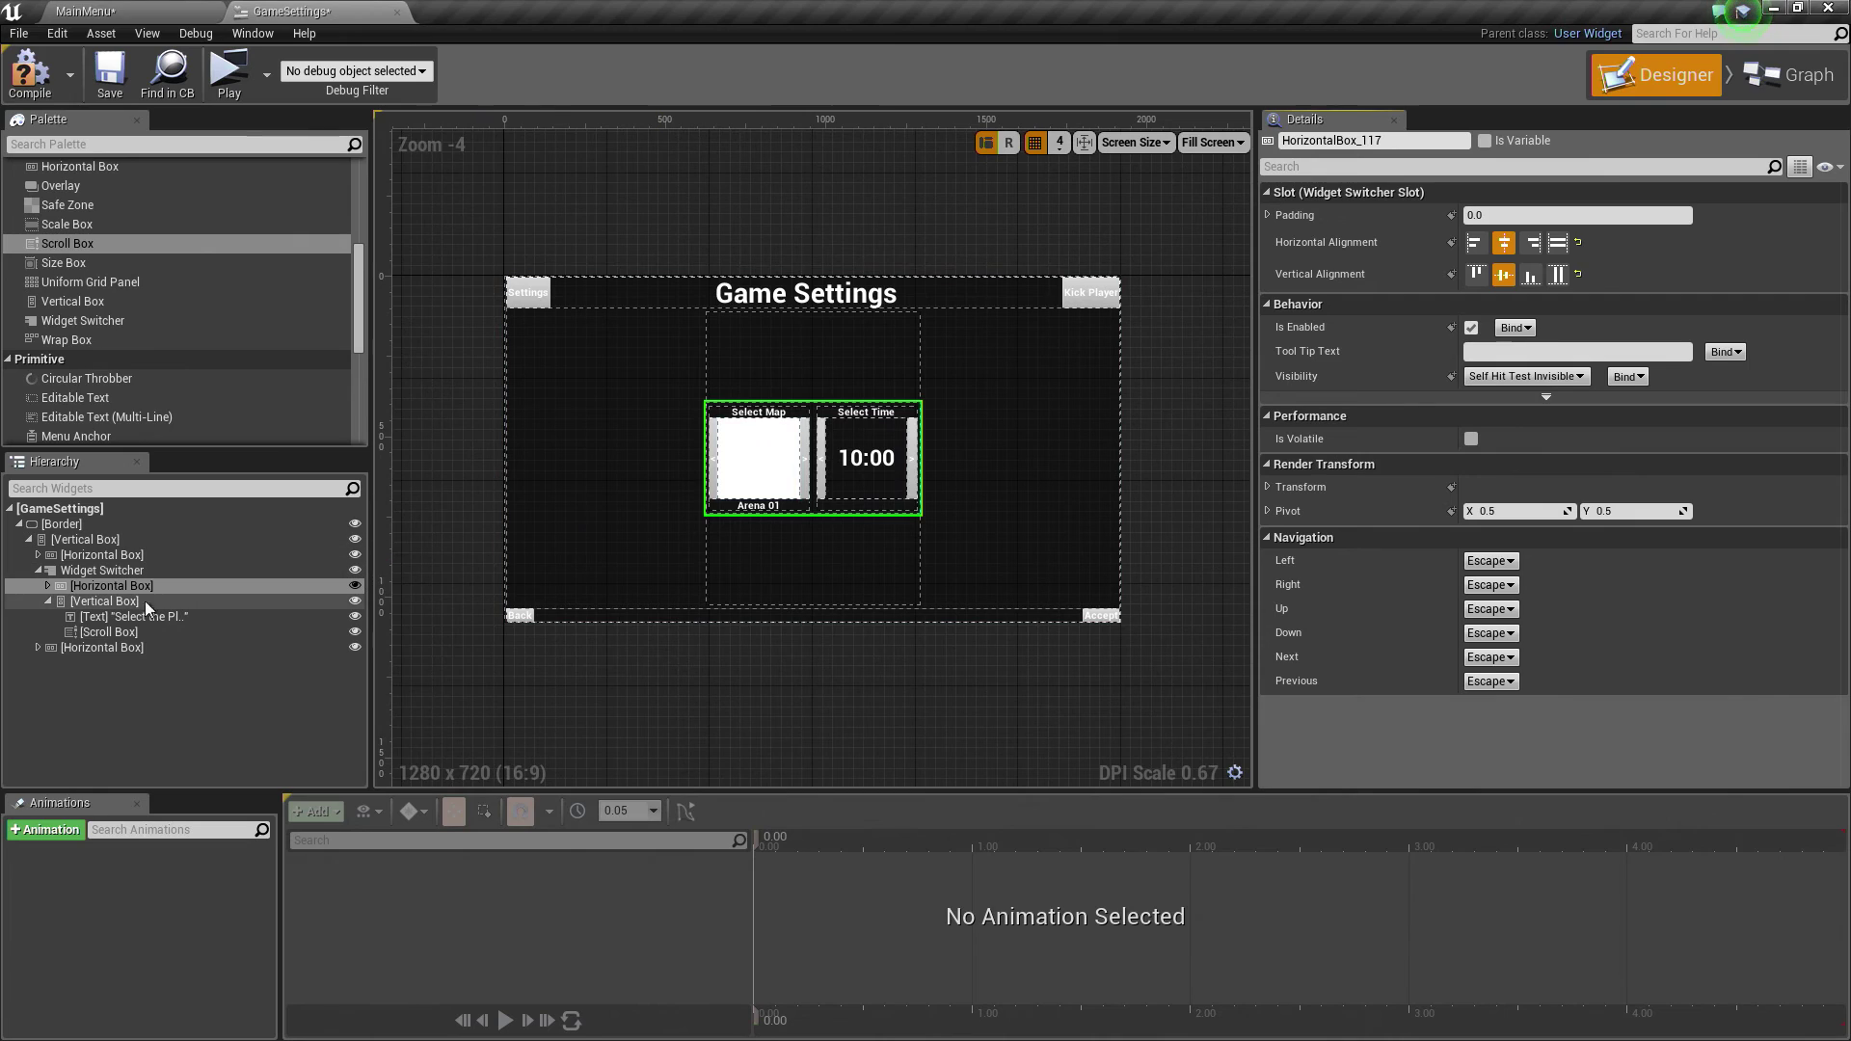
pyautogui.click(96, 601)
pyautogui.click(46, 602)
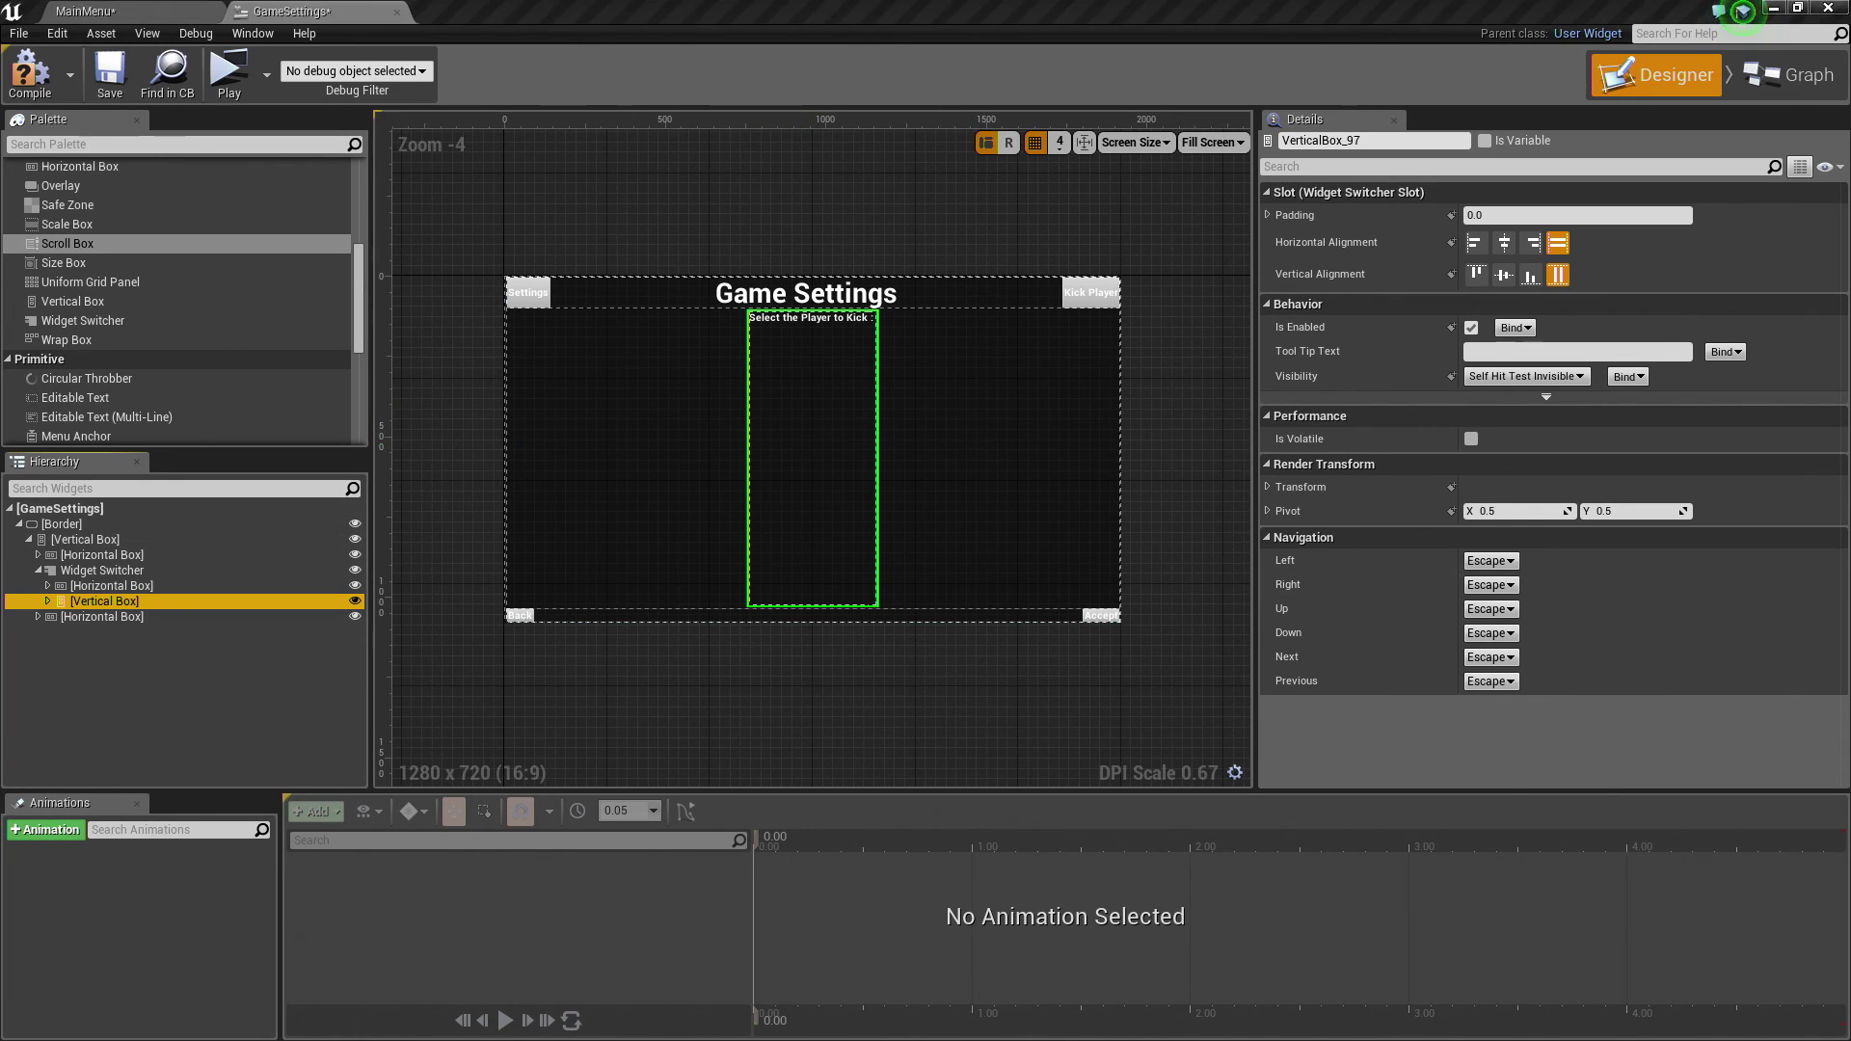
pyautogui.click(111, 586)
pyautogui.click(108, 601)
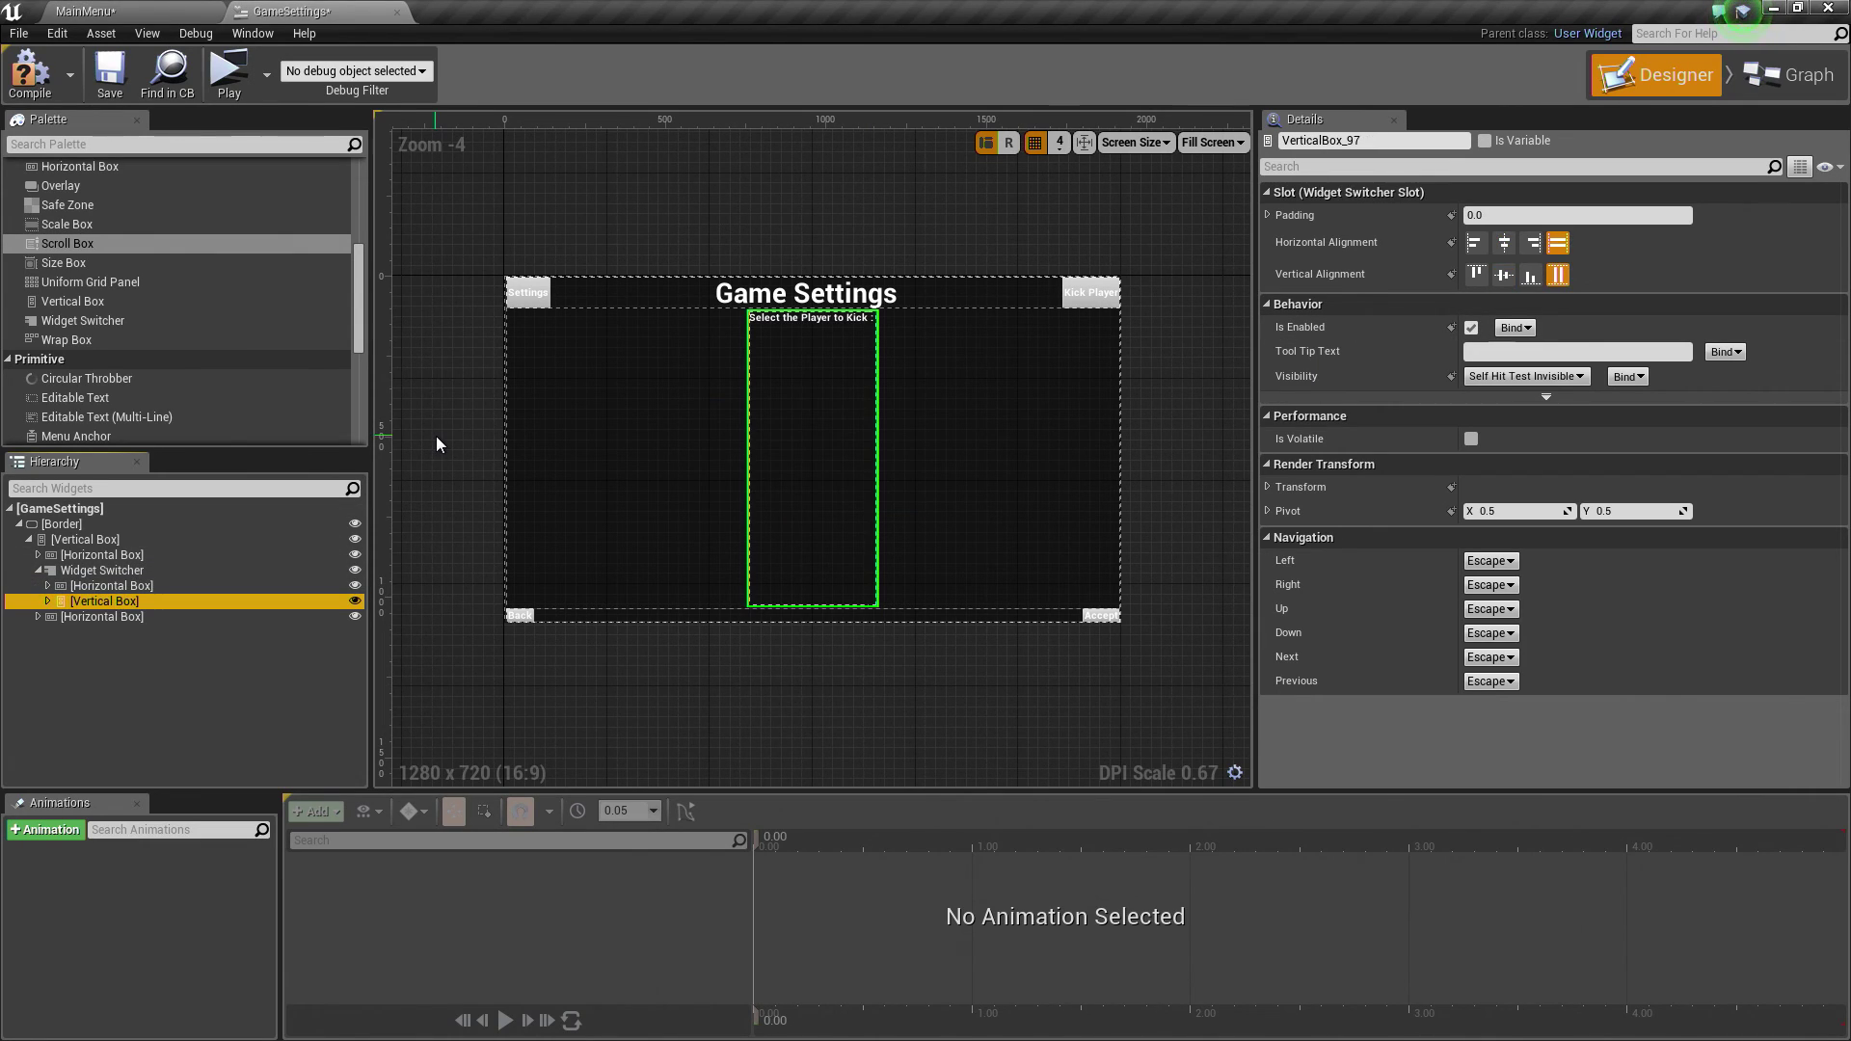